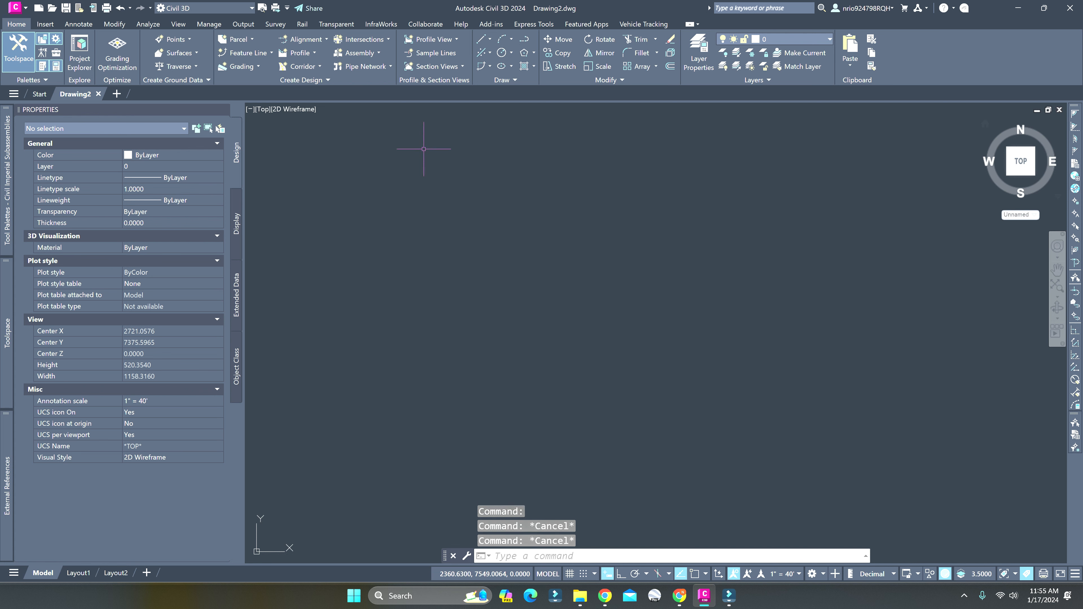
Insert the "Proposed Hyd" block at scale 1 and rotation 0 in the empty model space
click(78, 24)
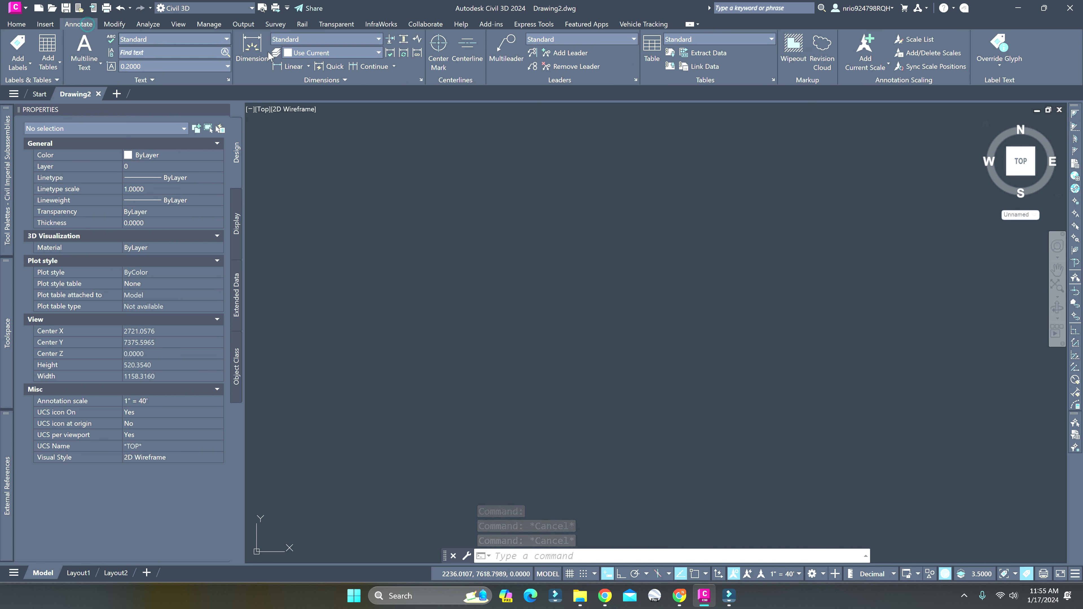
click(144, 25)
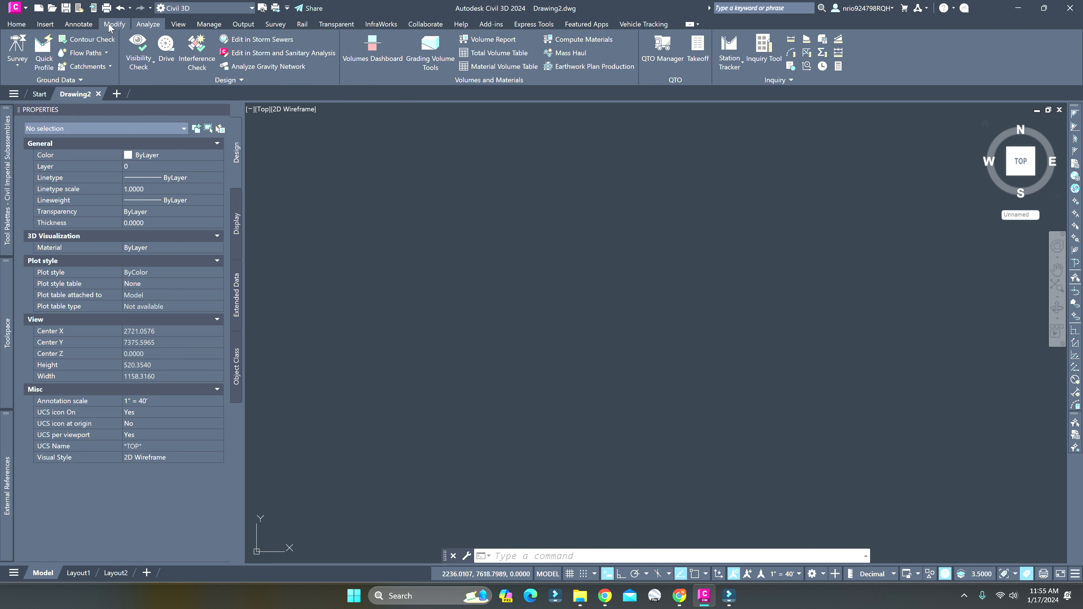
click(46, 26)
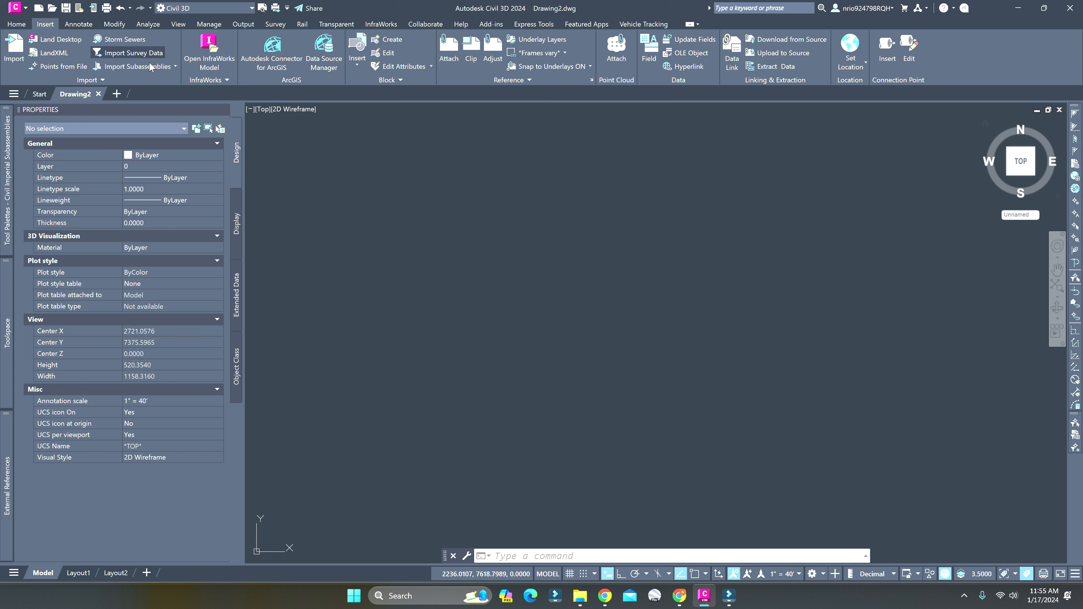
click(357, 64)
scroll(461, 149, down, 2)
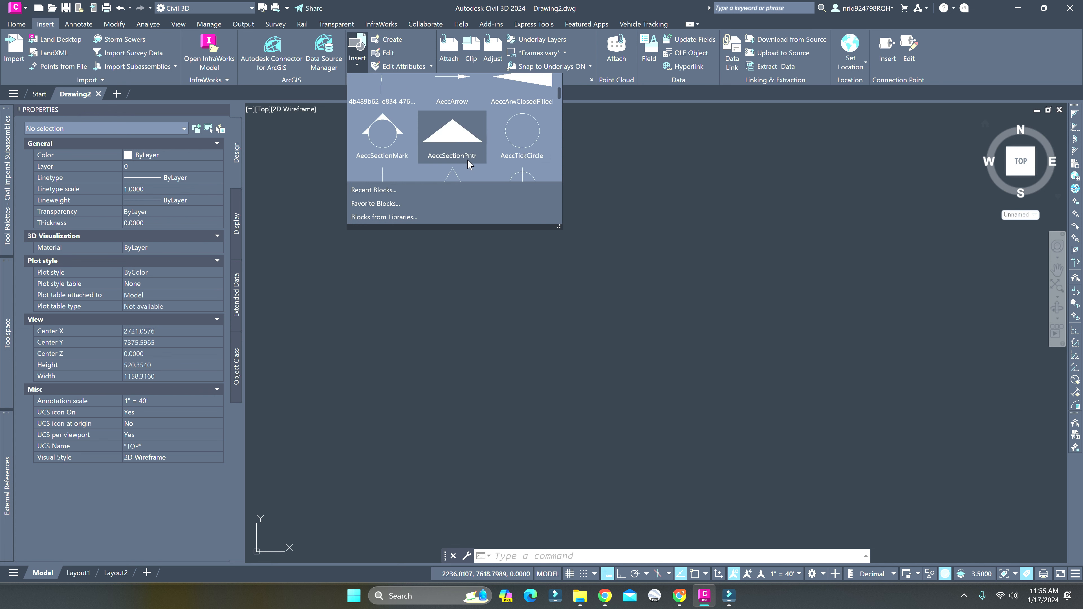
scroll(467, 163, down, 6)
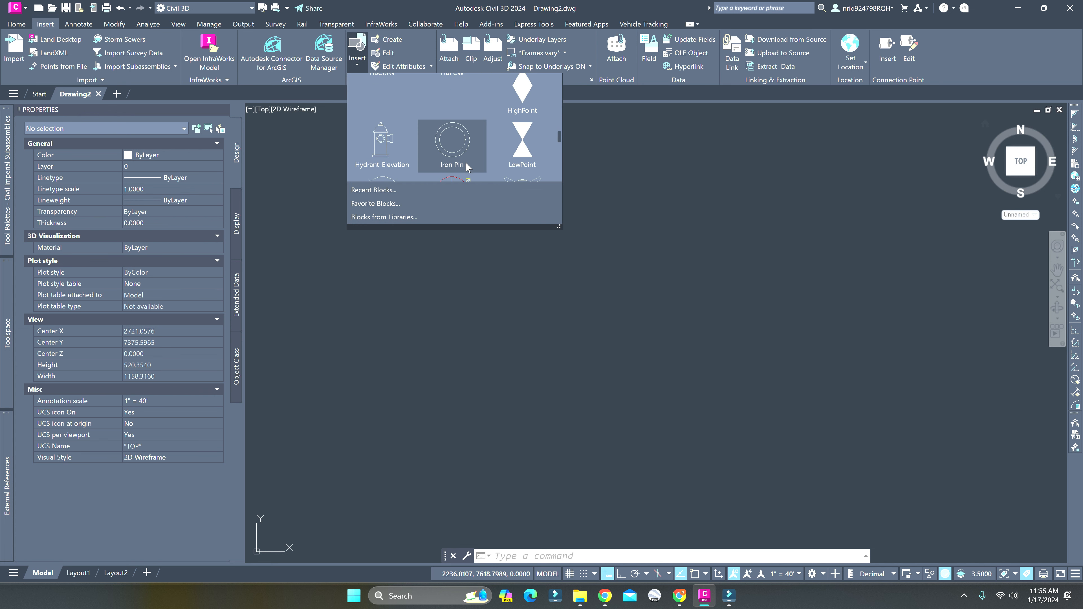
scroll(467, 169, up, 2)
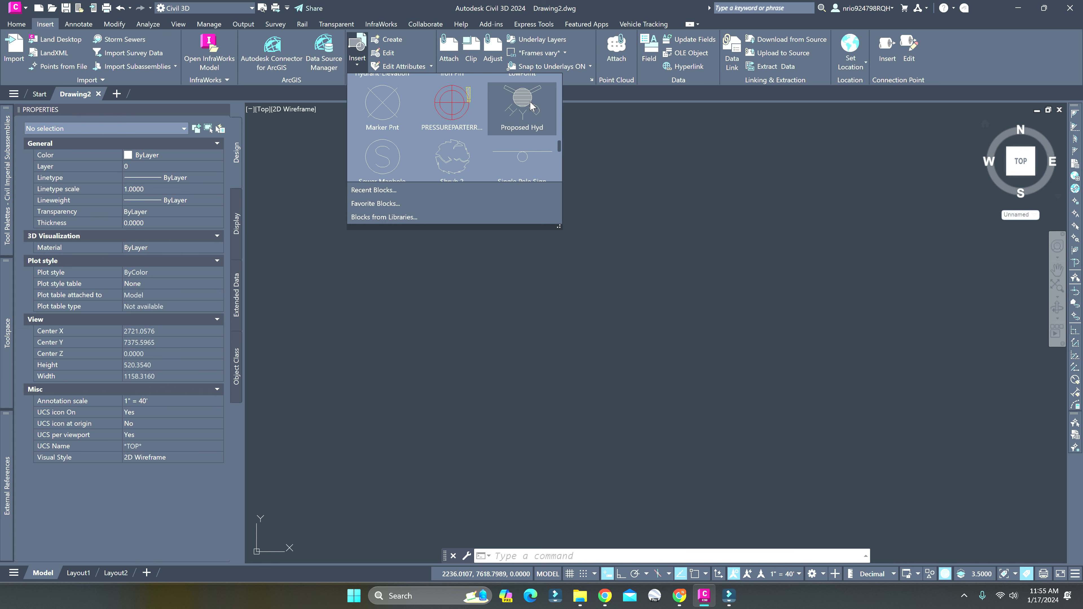
click(531, 105)
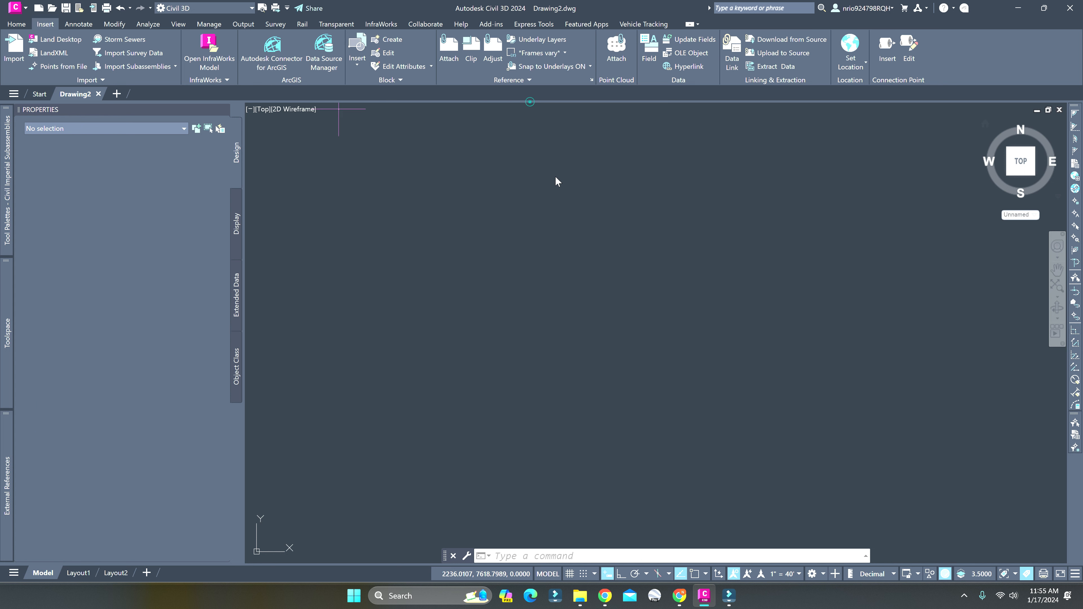
click(548, 277)
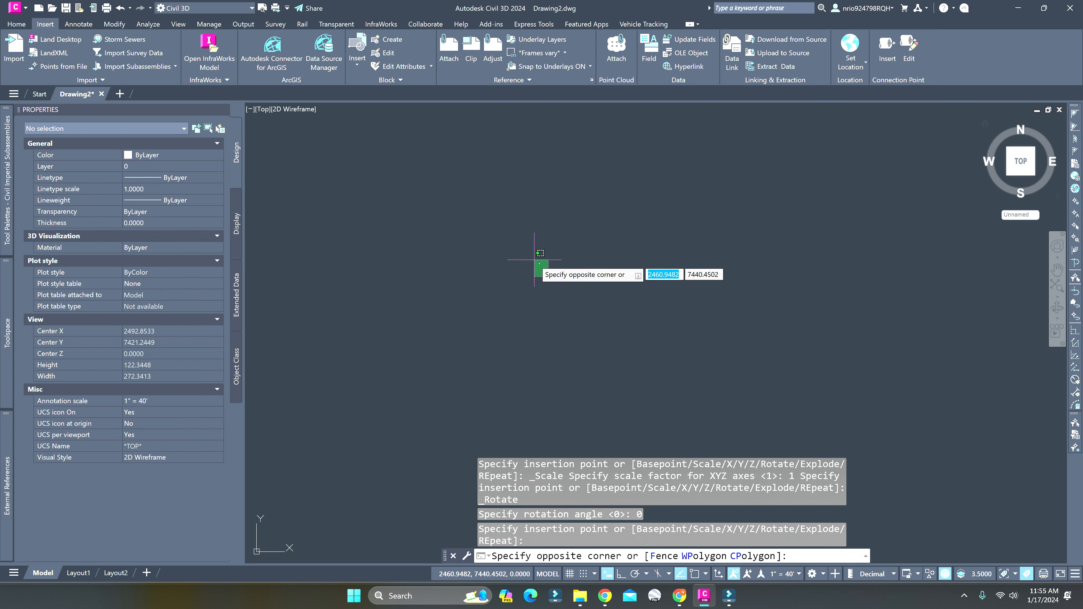
click(523, 230)
key(Escape)
Draw a horizontal polyline 12 units long below the hydrant block, with Ortho on
scroll(588, 296, up, 1)
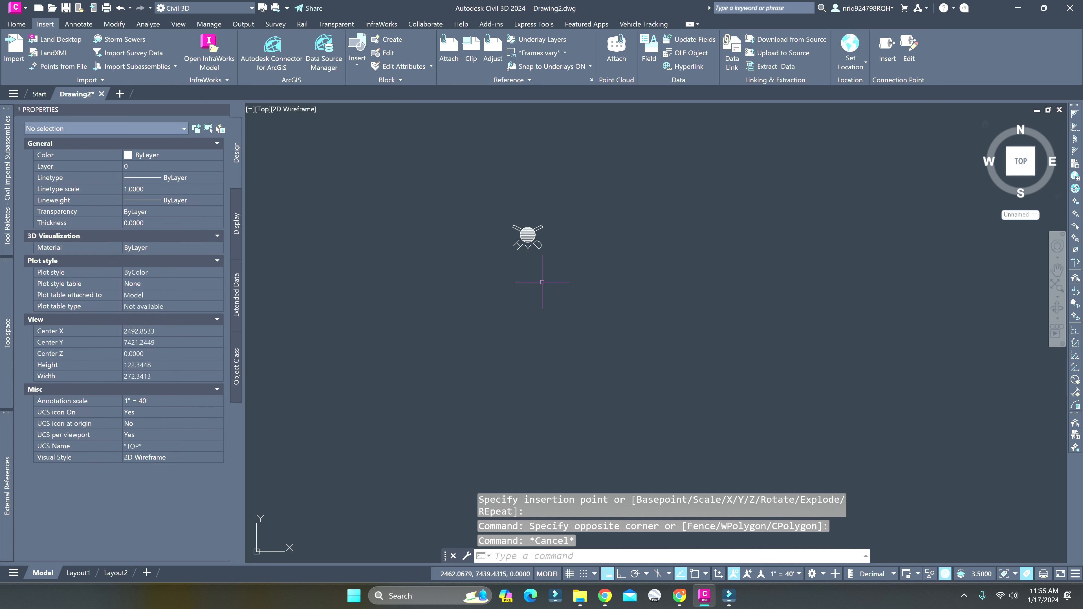
scroll(530, 302, down, 6)
text(pl)
key(Return)
click(508, 346)
key(F8)
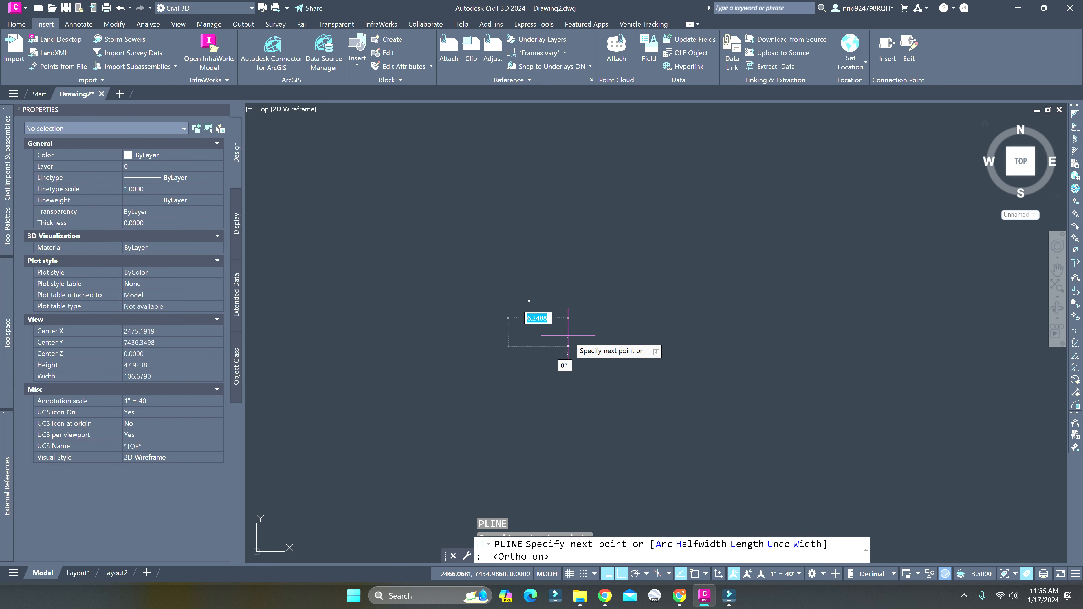
text(12)
key(Return)
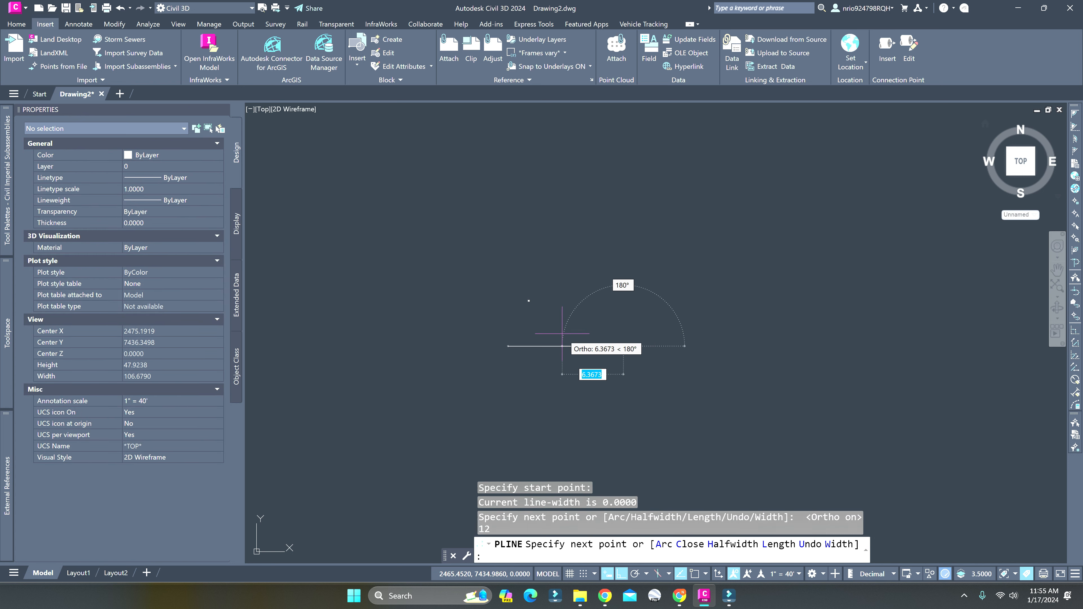
key(Escape)
Shorten the polyline to a length of 1 unit by stretching its right endpoint
click(610, 346)
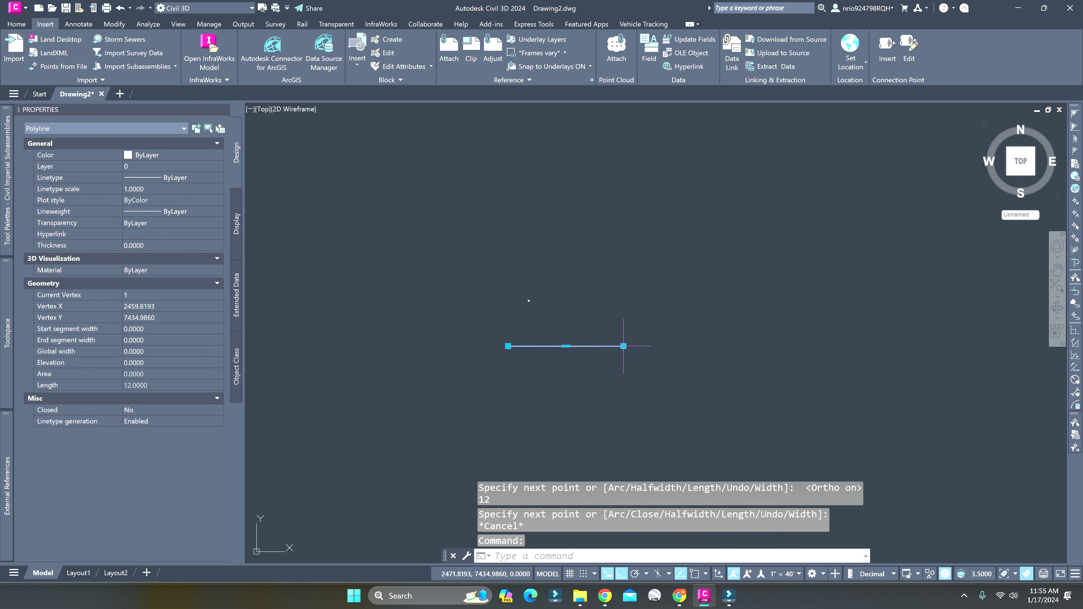
click(623, 346)
text(1)
key(Return)
key(Escape)
Move the hydrant block freely, with Ortho off, to a spot just above the short polyline
scroll(548, 326, up, 6)
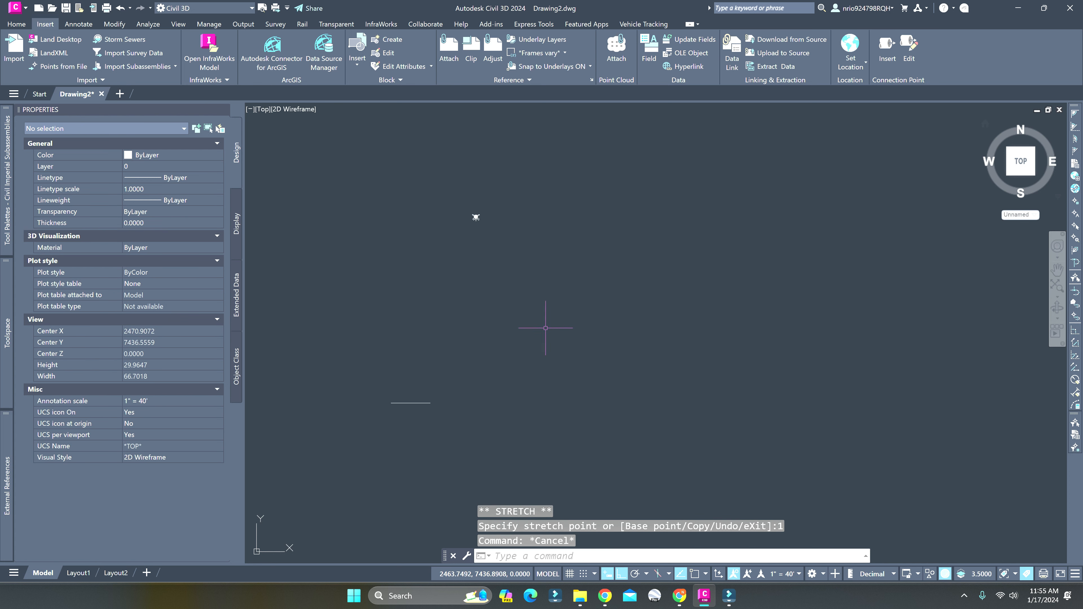
middle_drag(549, 326, 667, 305)
click(612, 201)
text(m)
key(Return)
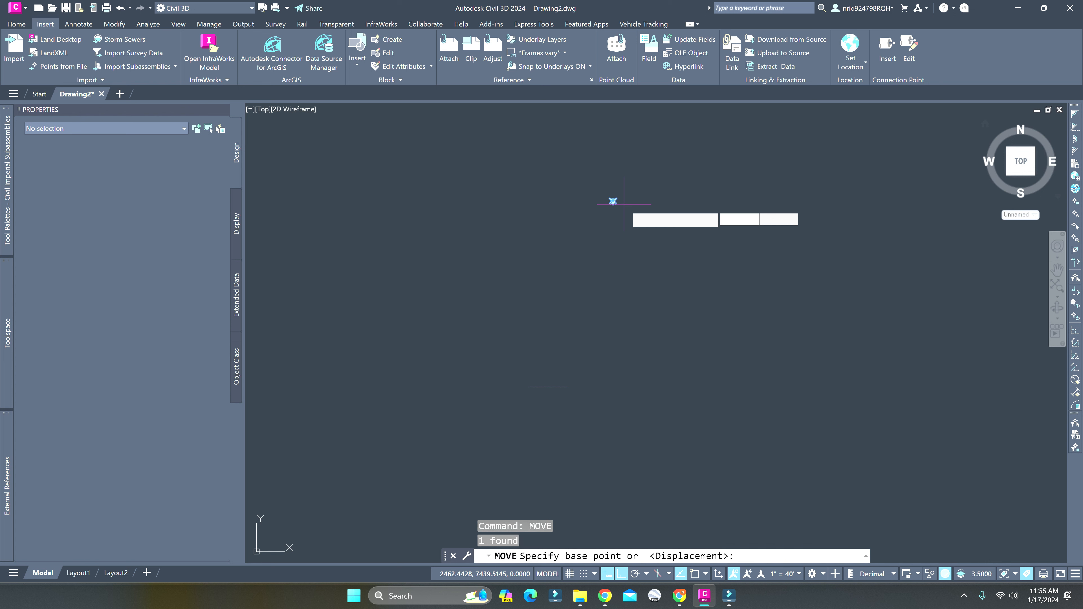
click(612, 201)
scroll(561, 331, up, 4)
key(F8)
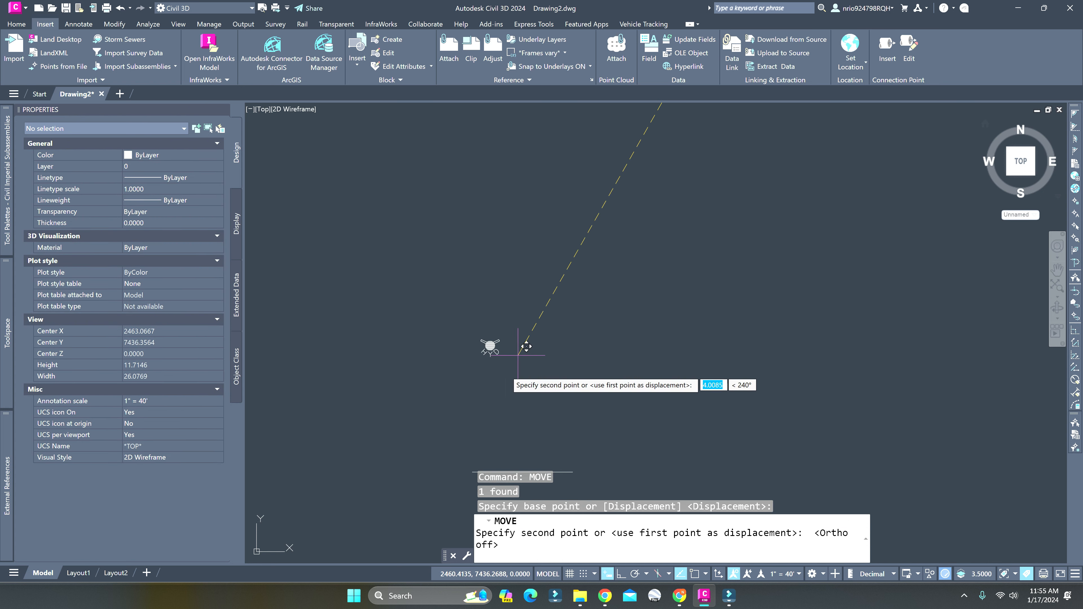
middle_drag(542, 417, 579, 249)
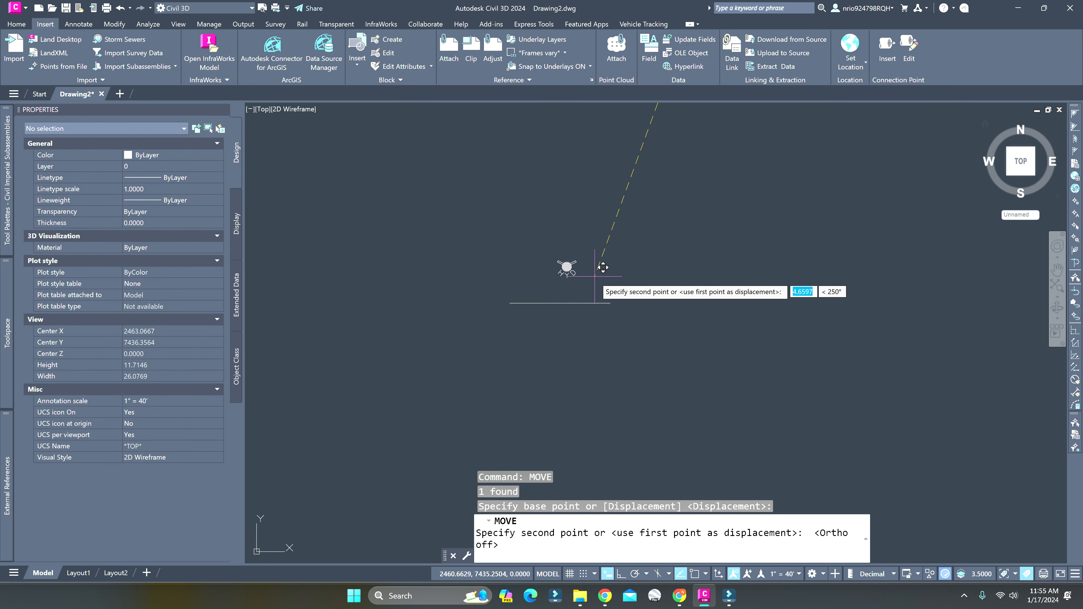
key(Escape)
scroll(594, 269, up, 4)
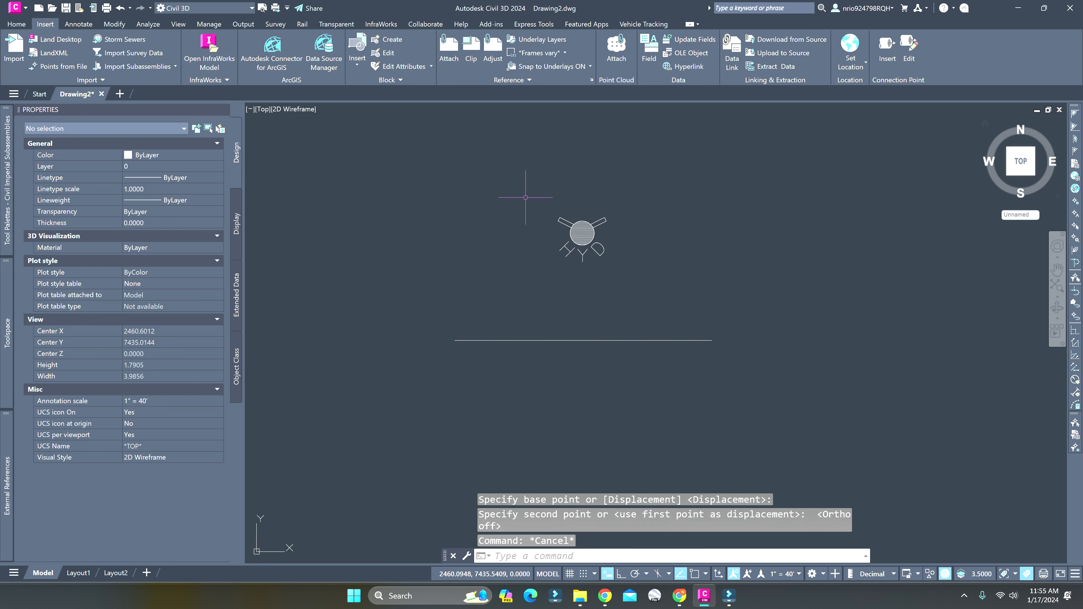
drag(526, 197, 675, 293)
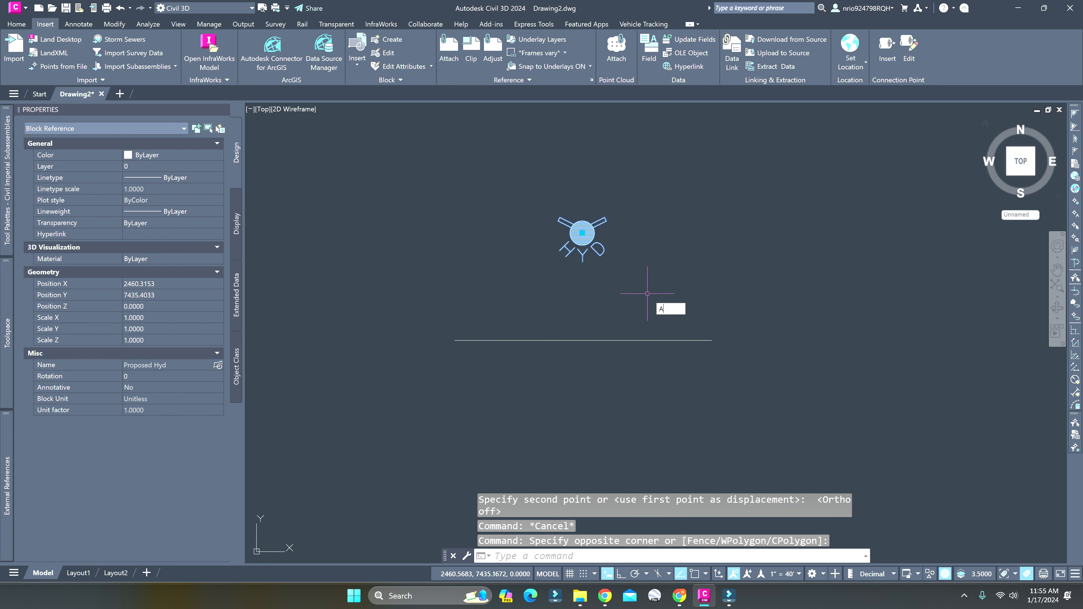
key(Escape)
key(Escape)
Turn on object snap and move the hydrant block by its center to a point above the polyline's left part
click(543, 194)
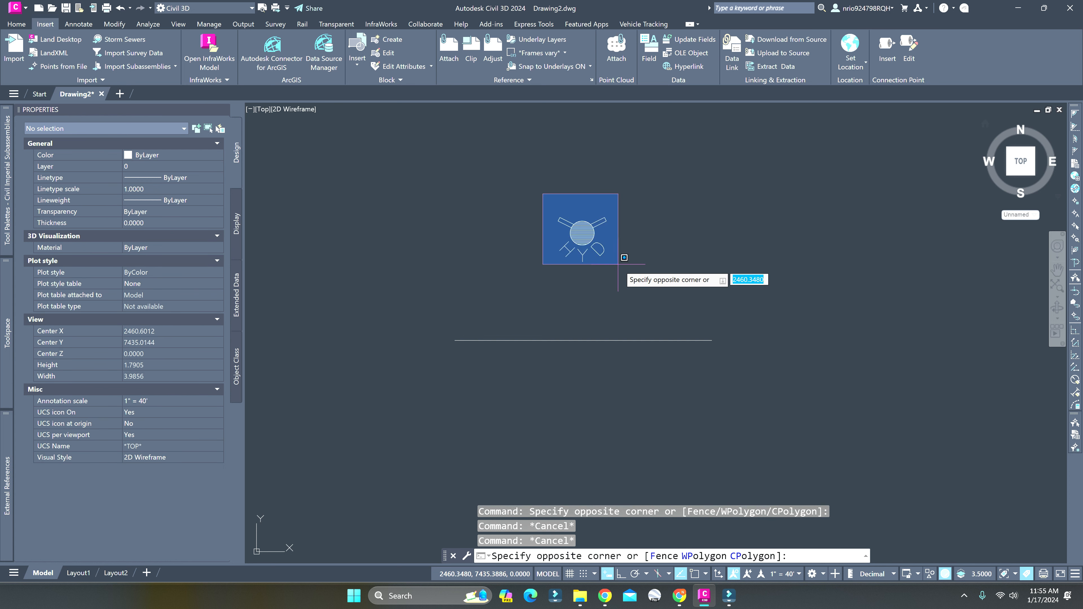
click(612, 260)
text(m)
key(Return)
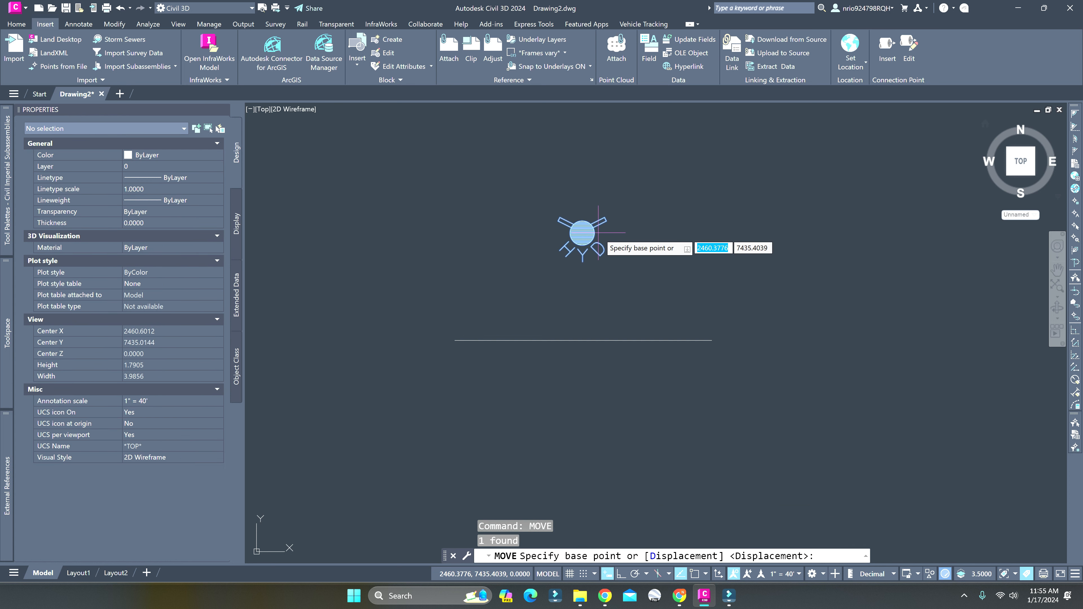
key(F3)
click(582, 233)
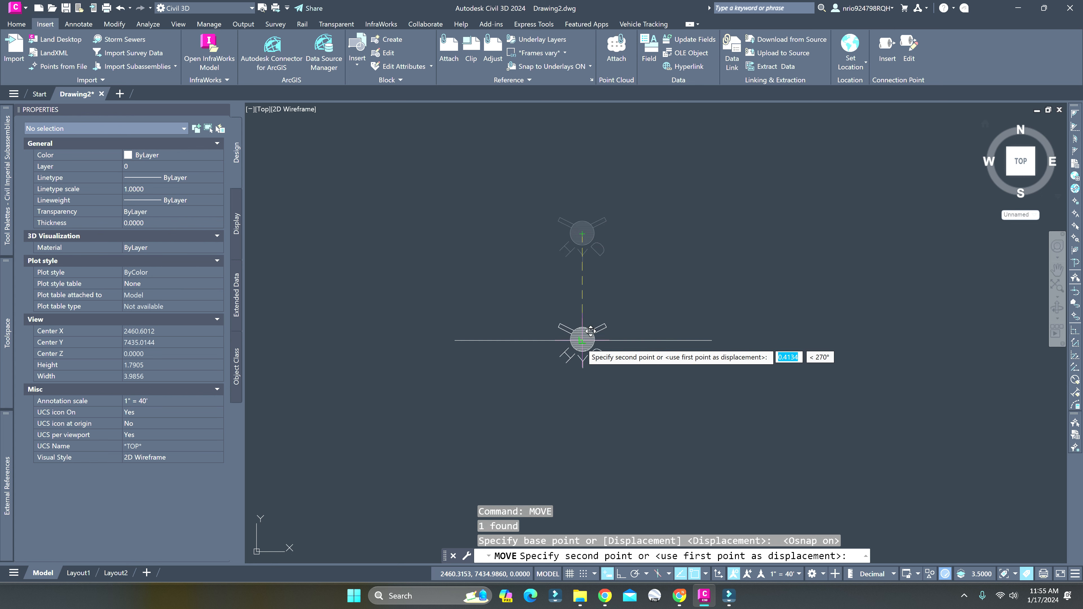
shift+right_click(534, 287)
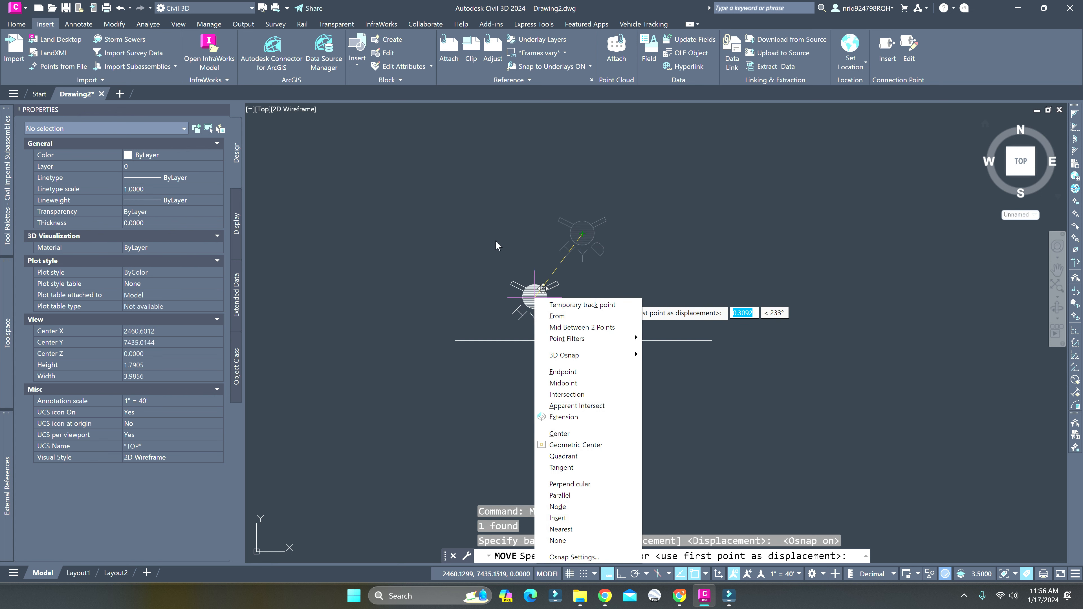
click(516, 244)
key(Escape)
Move the hydrant block from the center of its circle to the polyline's midpoint, using Center and Midpoint snaps
click(560, 290)
click(514, 224)
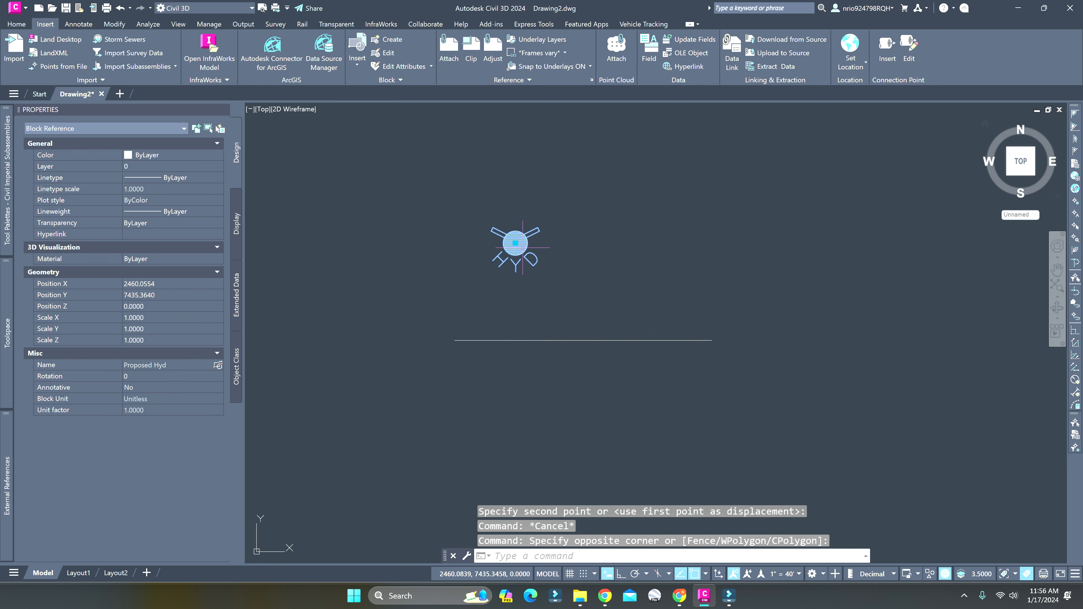
text(m)
key(Return)
shift+right_click(541, 248)
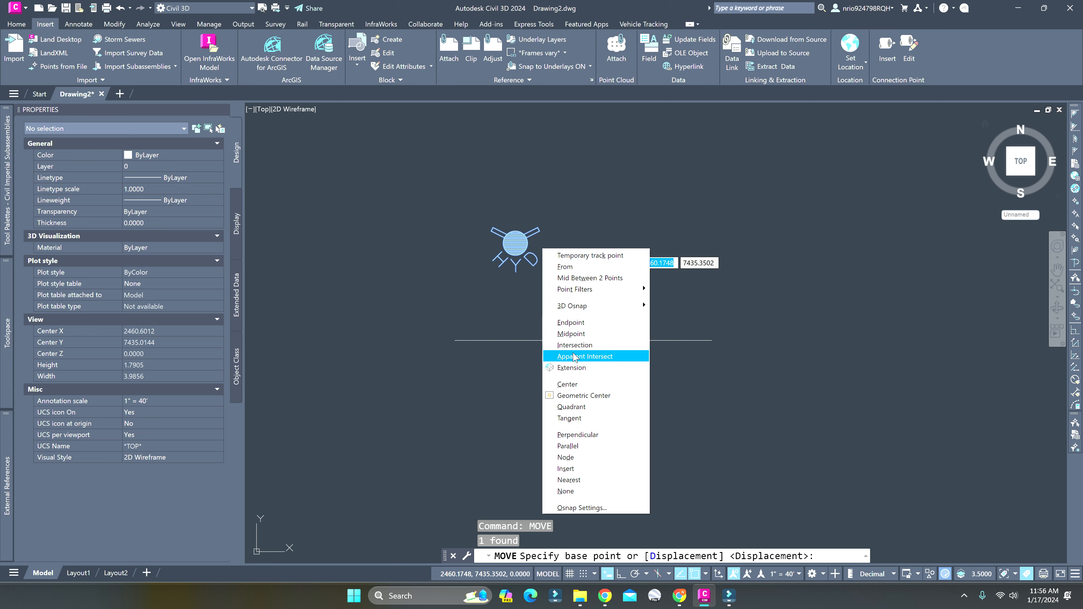
click(588, 385)
click(516, 244)
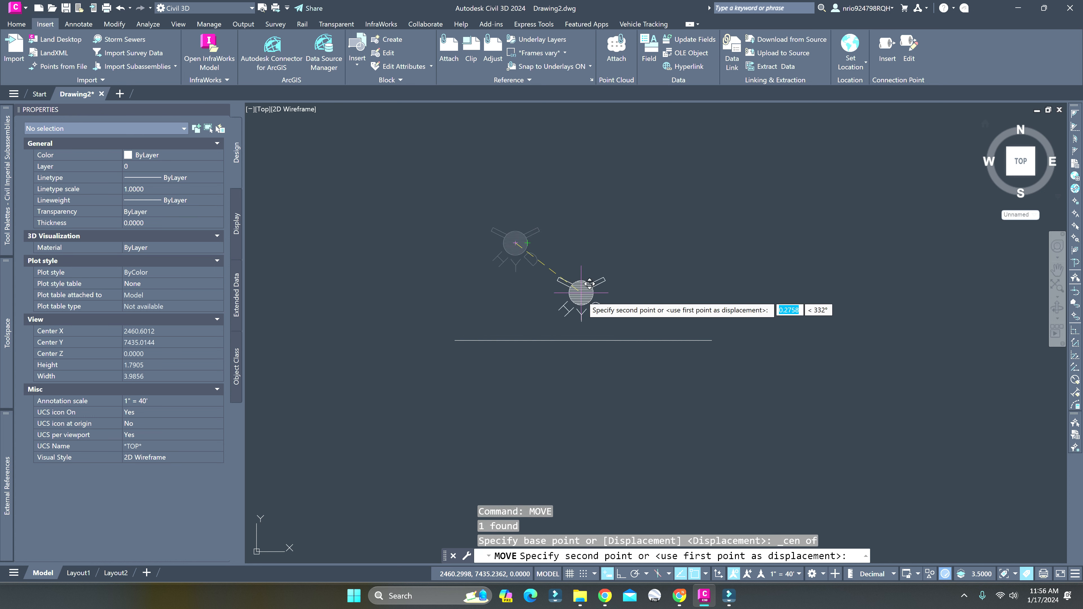
shift+right_click(574, 321)
click(601, 140)
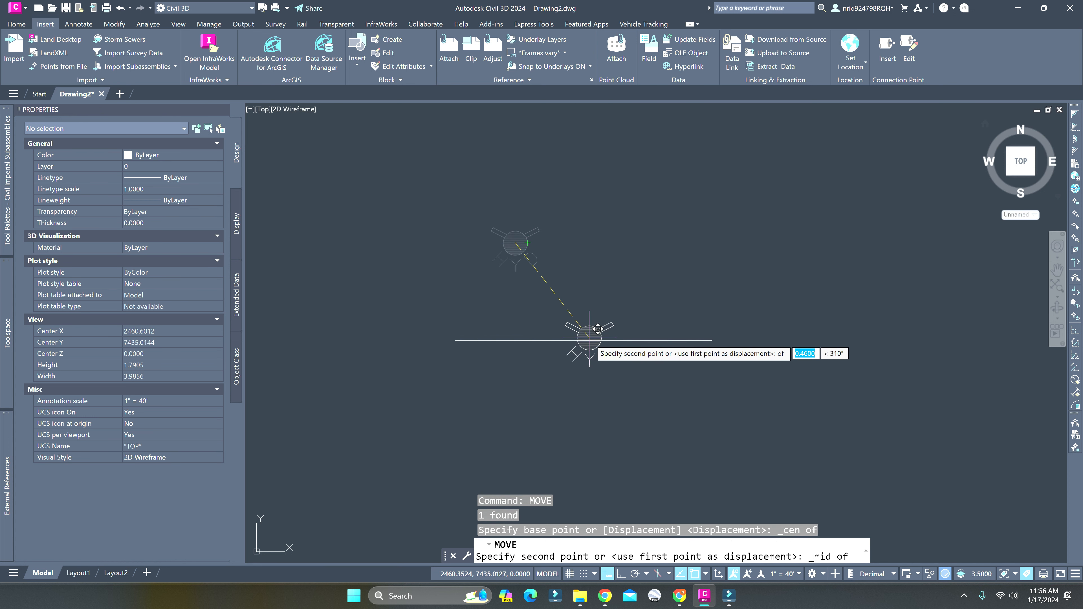
click(588, 340)
Scale the hydrant block about its center by about 10.65 so its circle spans the polyline, and delete the polyline
click(585, 340)
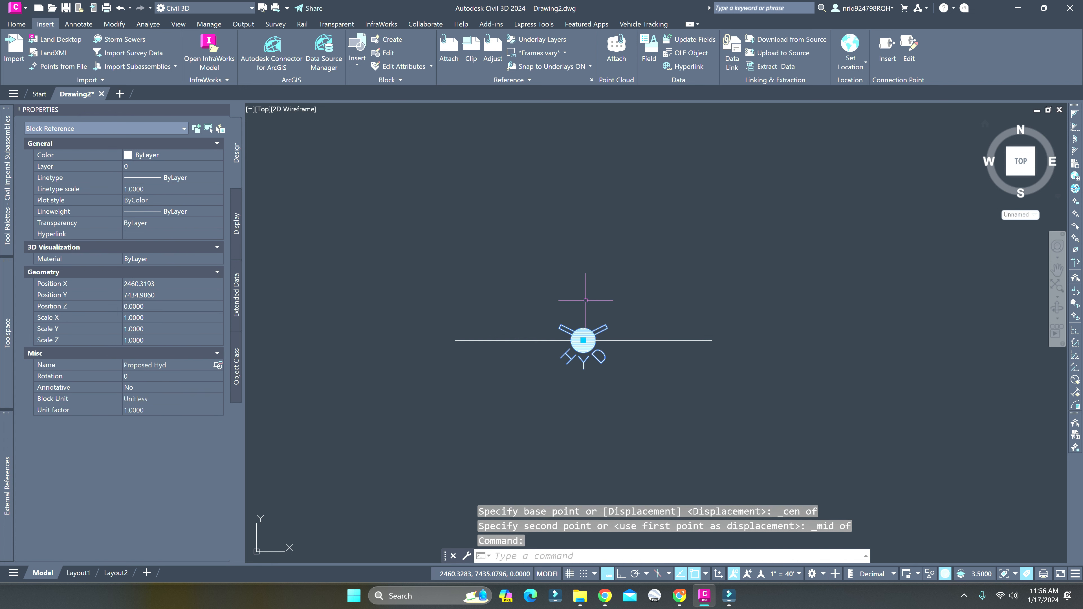
text(SCALE)
key(Return)
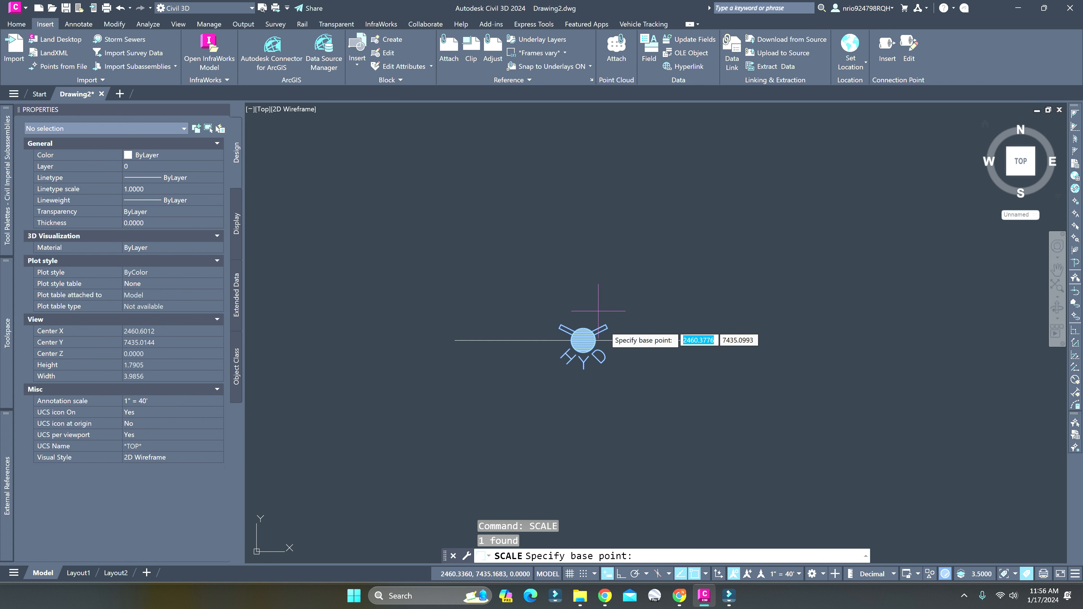
click(583, 340)
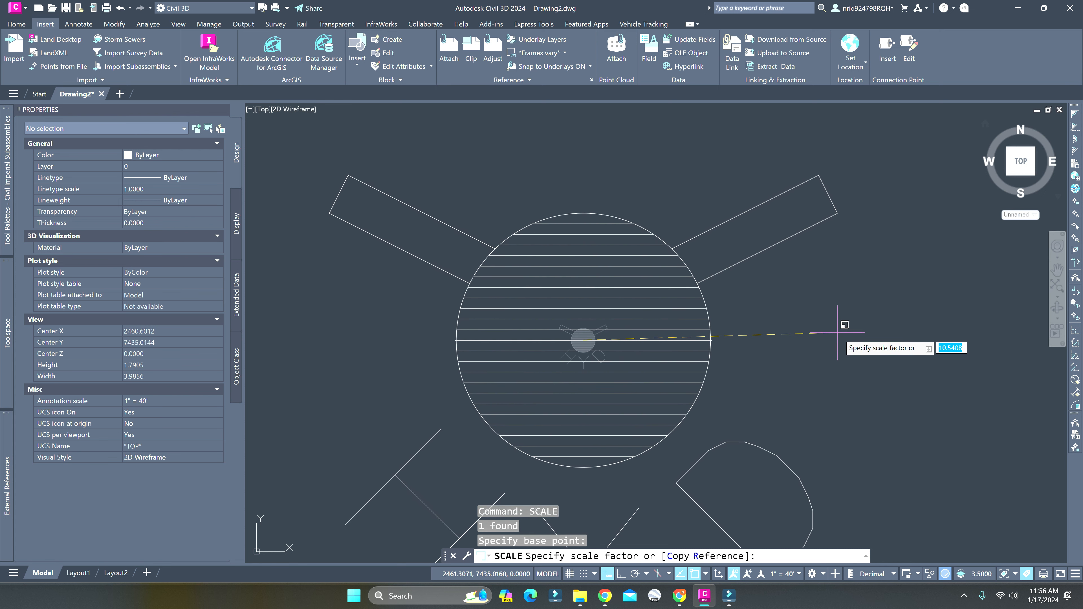
key(Escape)
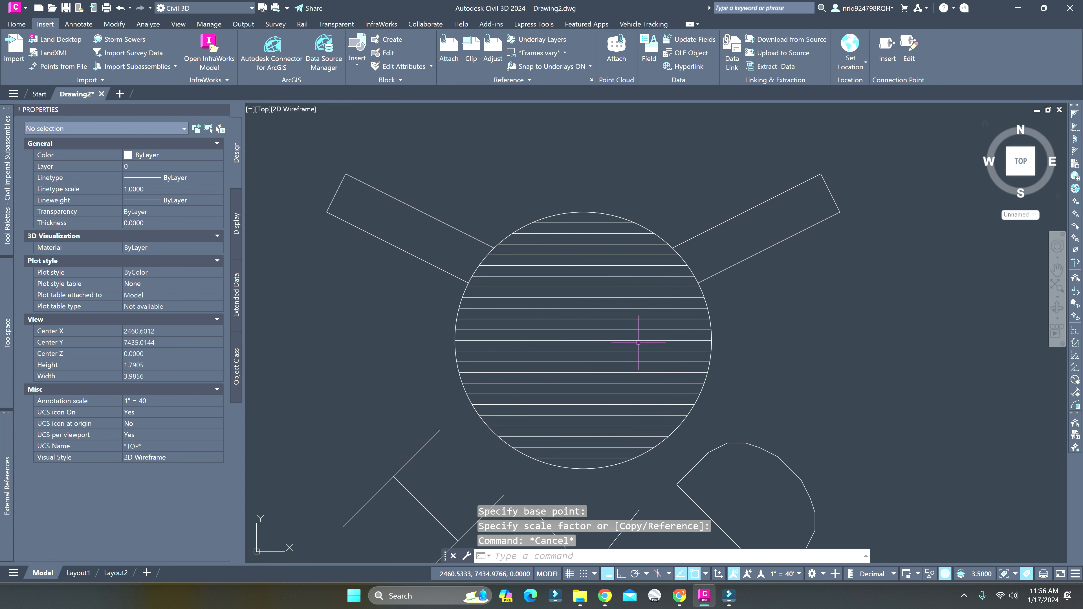
click(583, 340)
key(Delete)
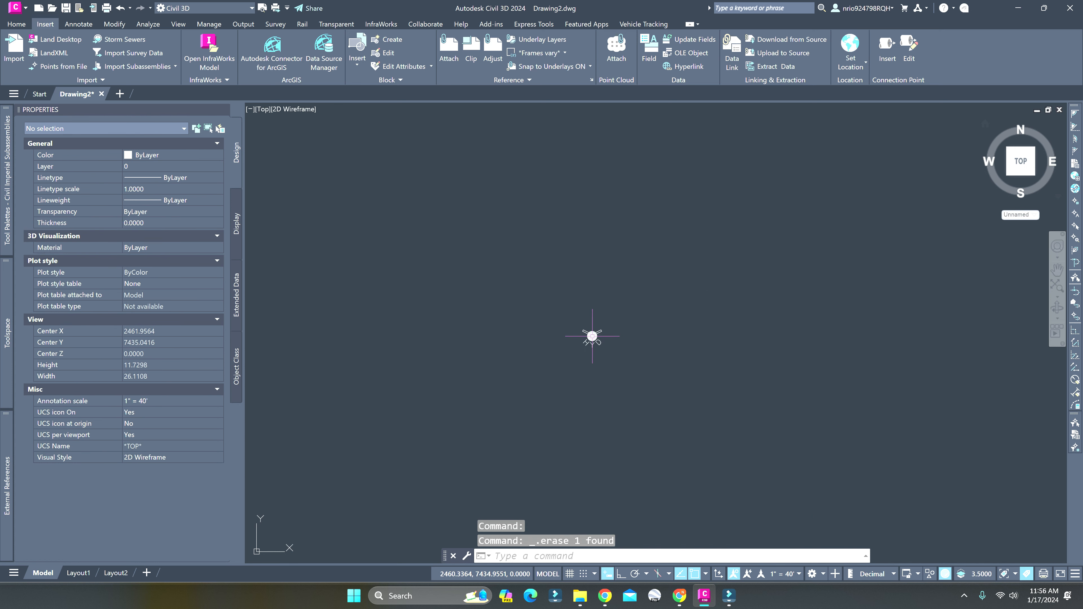
Explode the enlarged hydrant block and select the hatched fill of its circle
scroll(584, 346, down, 10)
scroll(571, 359, up, 8)
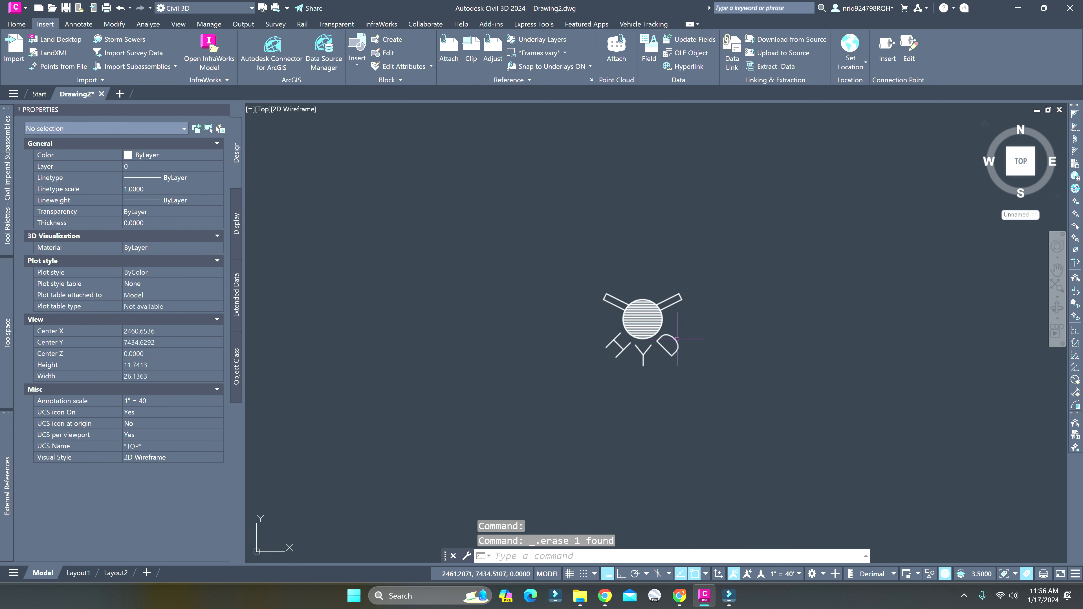
middle_drag(724, 329, 672, 357)
click(578, 344)
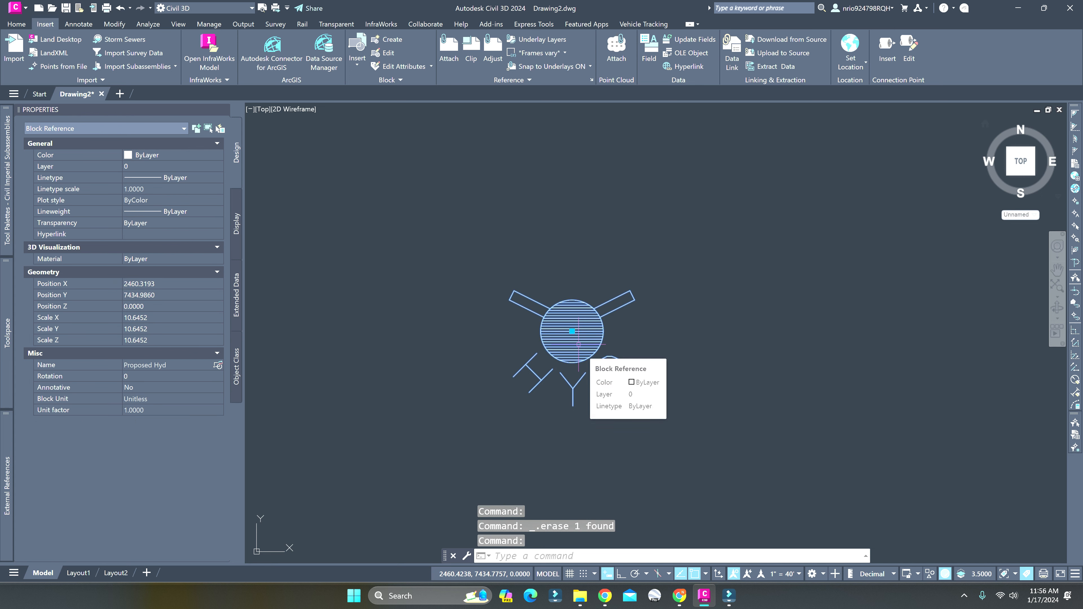
text(EXPLODE)
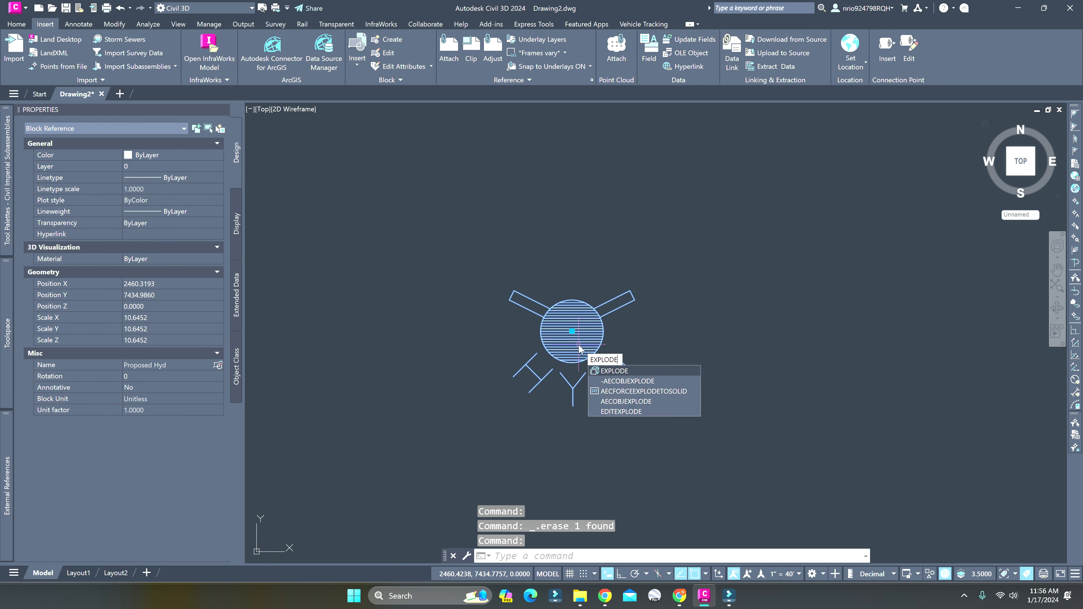
key(Return)
click(578, 345)
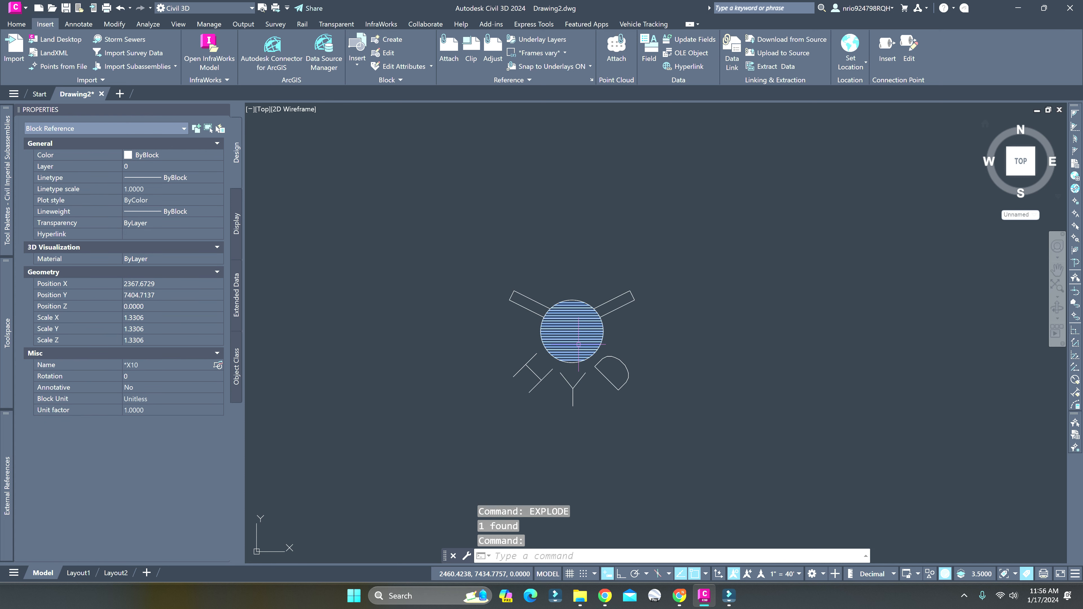
Delete the hatched fill of the hydrant symbol's circle
key(Delete)
click(454, 257)
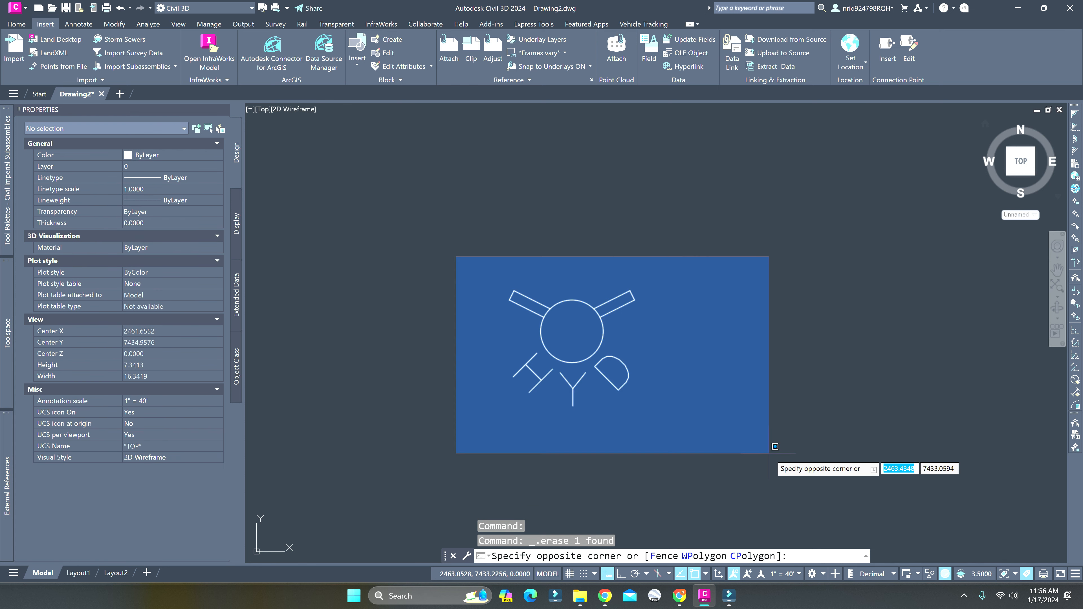
click(796, 480)
key(Escape)
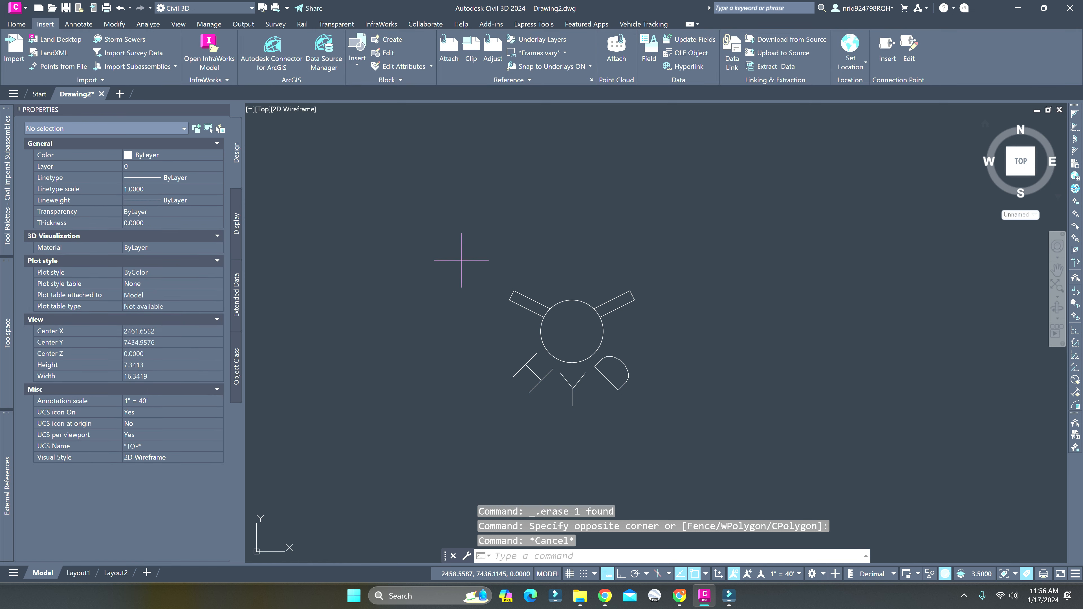
Define a block named HYD from the hydrant symbol's parts, in feet, converting them to a block and specifying base point and objects on-screen
click(461, 258)
click(659, 412)
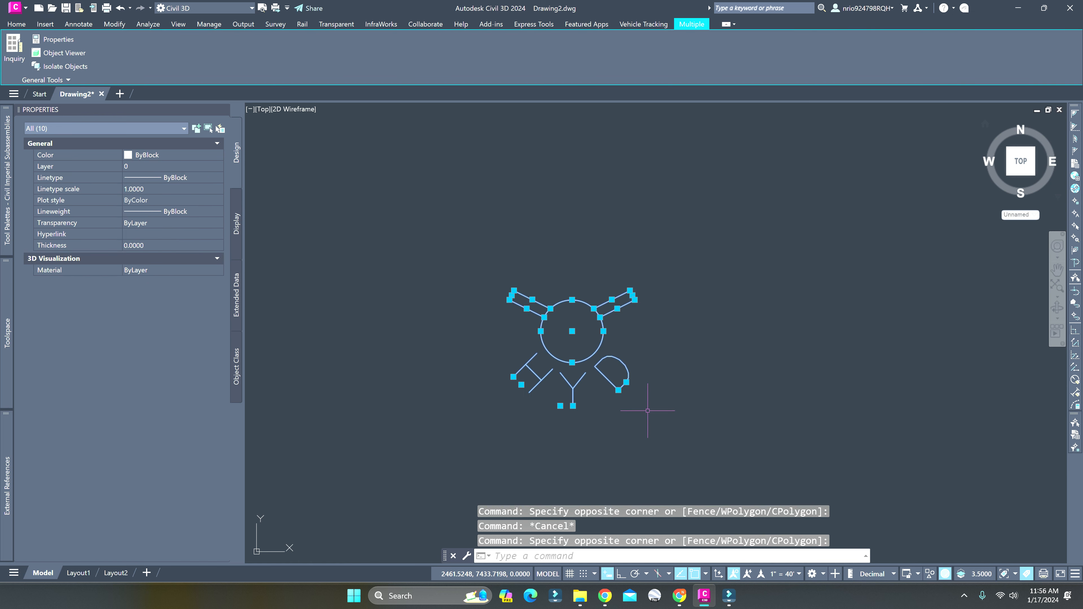
key(Return)
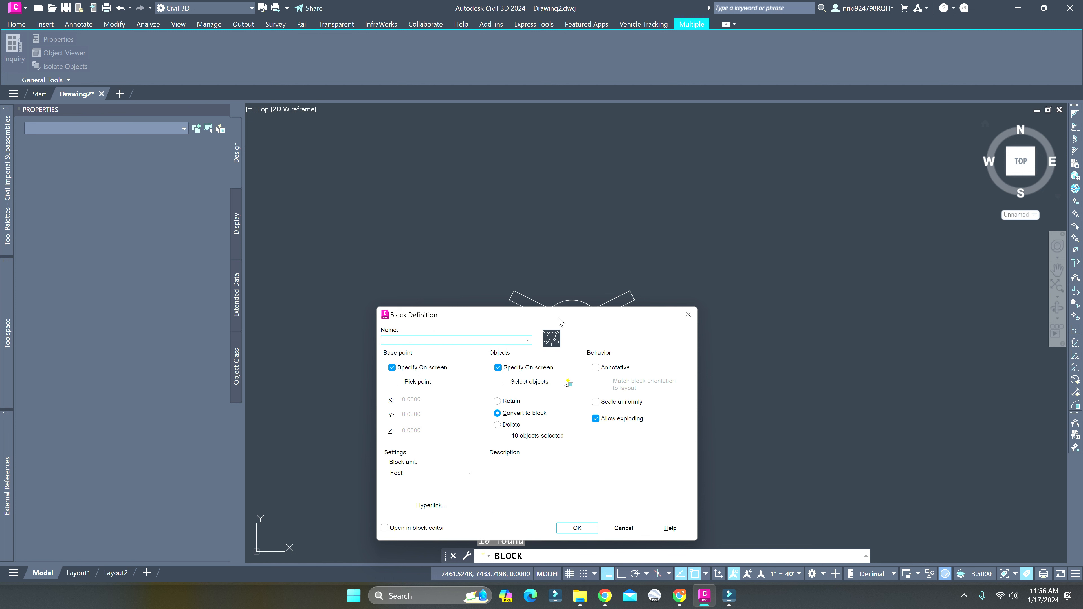
mouse_move(559, 321)
mouse_down()
mouse_move(705, 147)
mouse_move(855, 85)
mouse_move(852, 243)
mouse_up()
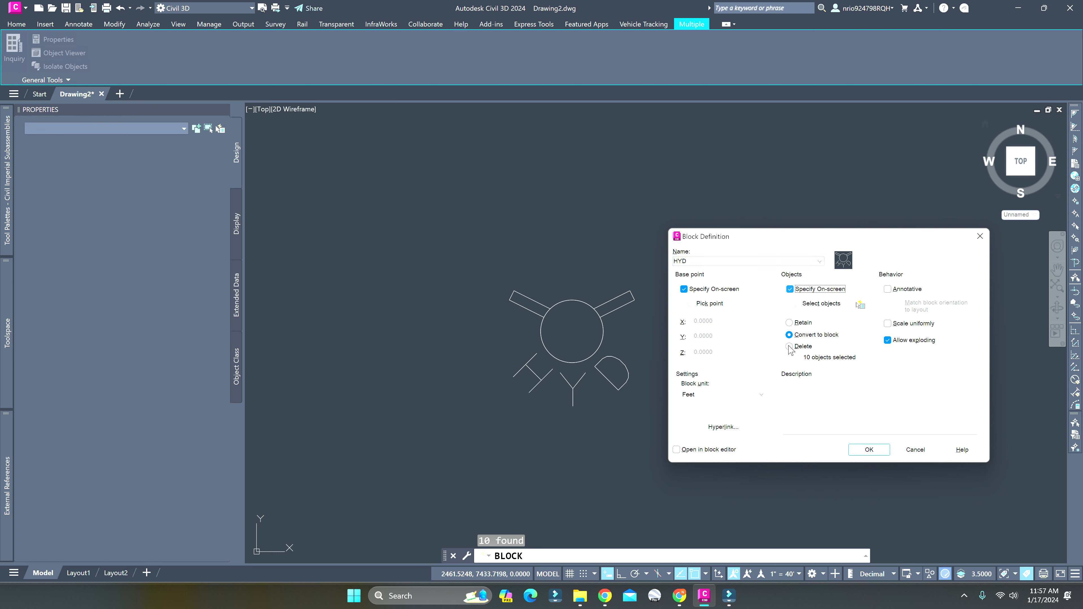
click(876, 453)
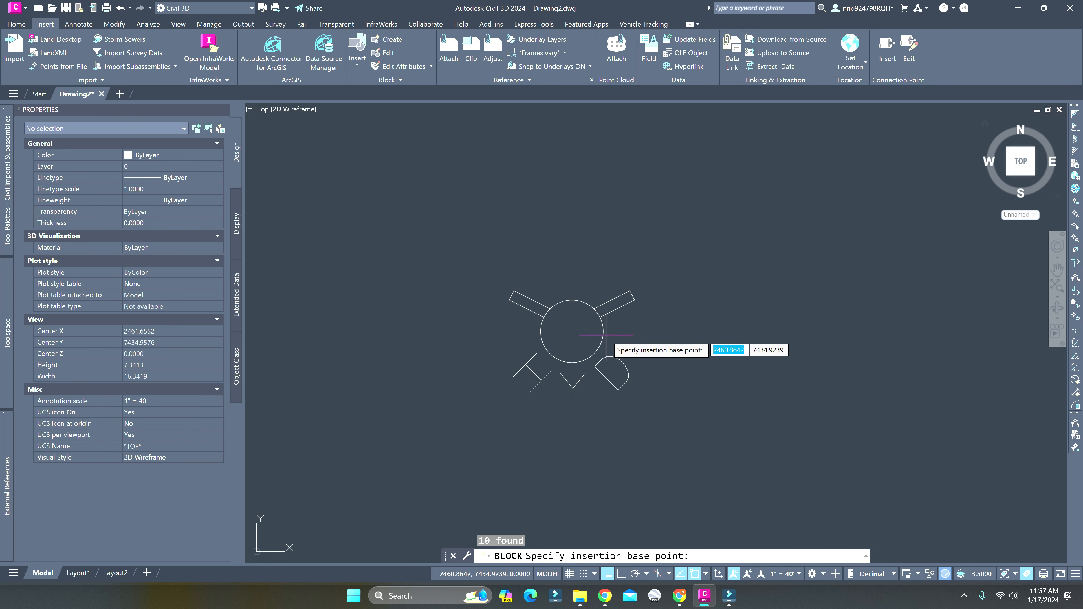
Set the block's base point at the circle's center with the Center snap and select all the hydrant symbol's parts
shift+right_click(705, 349)
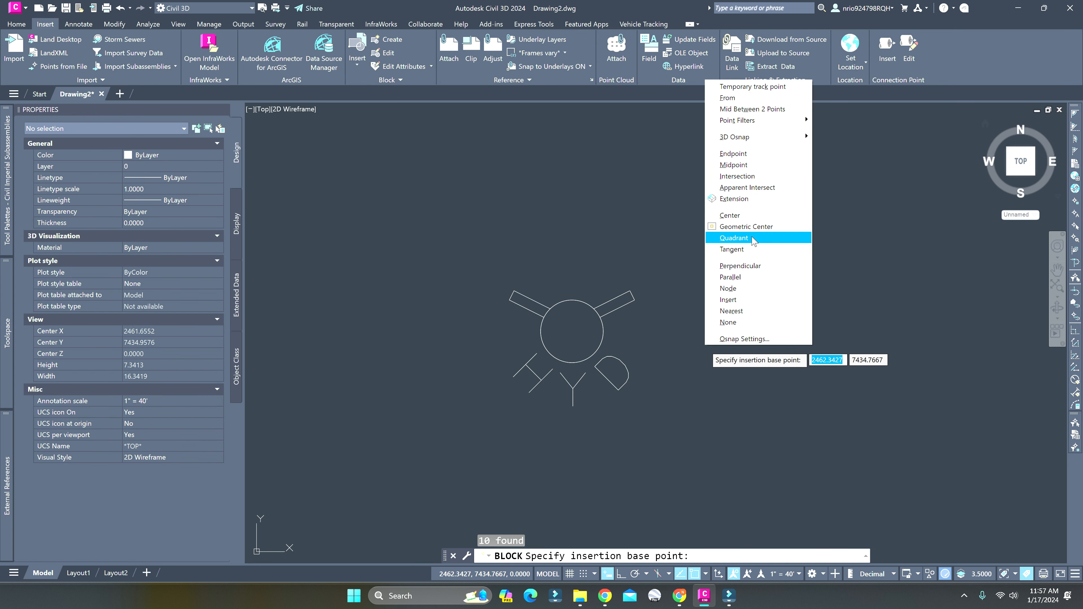
click(743, 215)
click(605, 326)
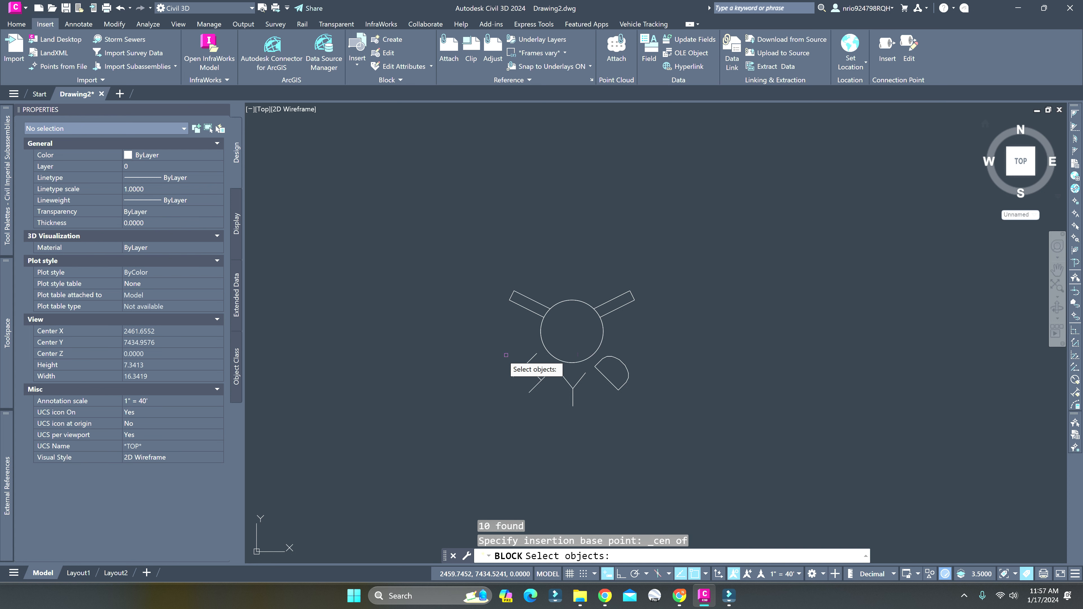
click(475, 258)
click(671, 428)
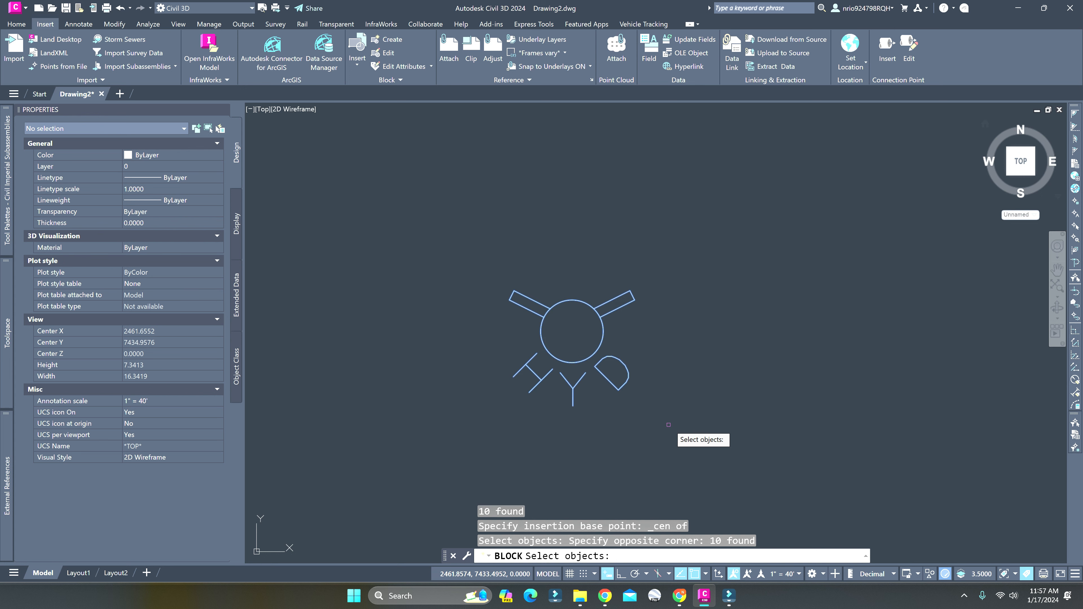
key(Return)
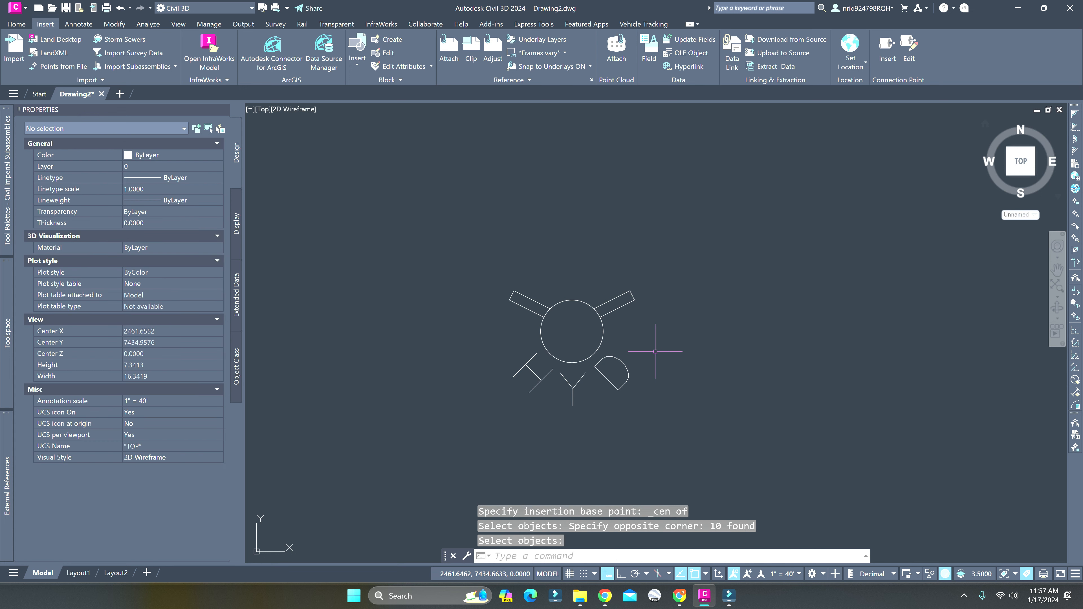
click(603, 337)
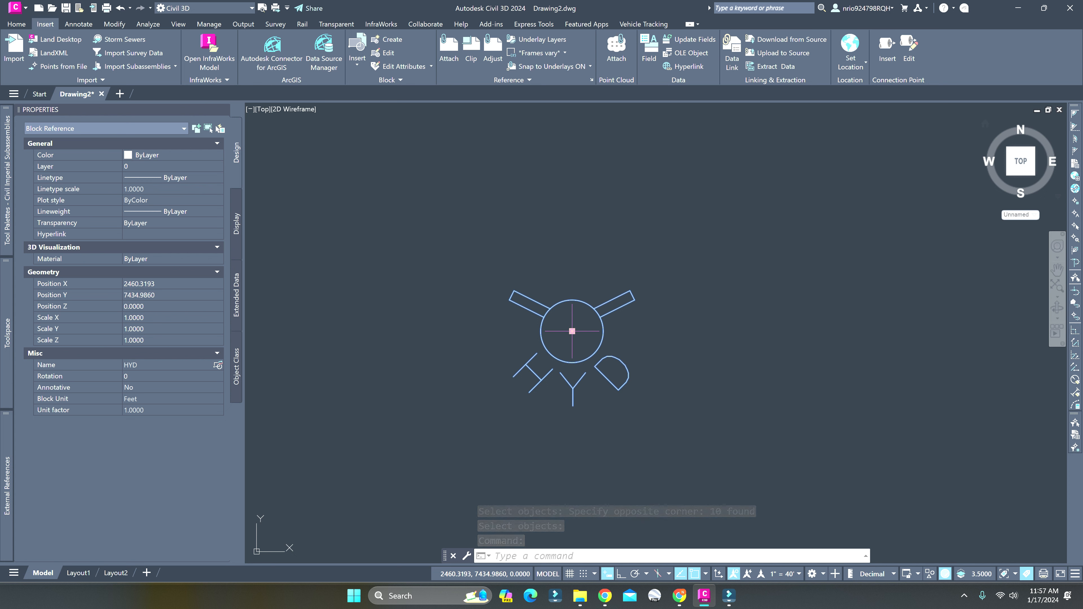
key(Escape)
key(Escape)
Insert a copy of the HYD block from the drawing's blocks beside the original
scroll(618, 349, down, 3)
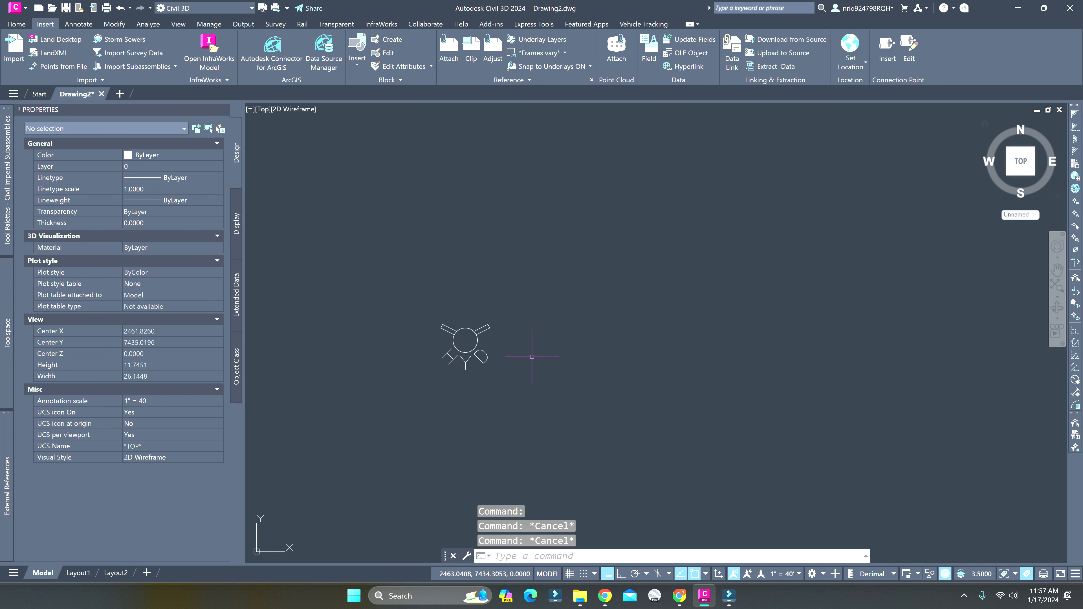
click(477, 346)
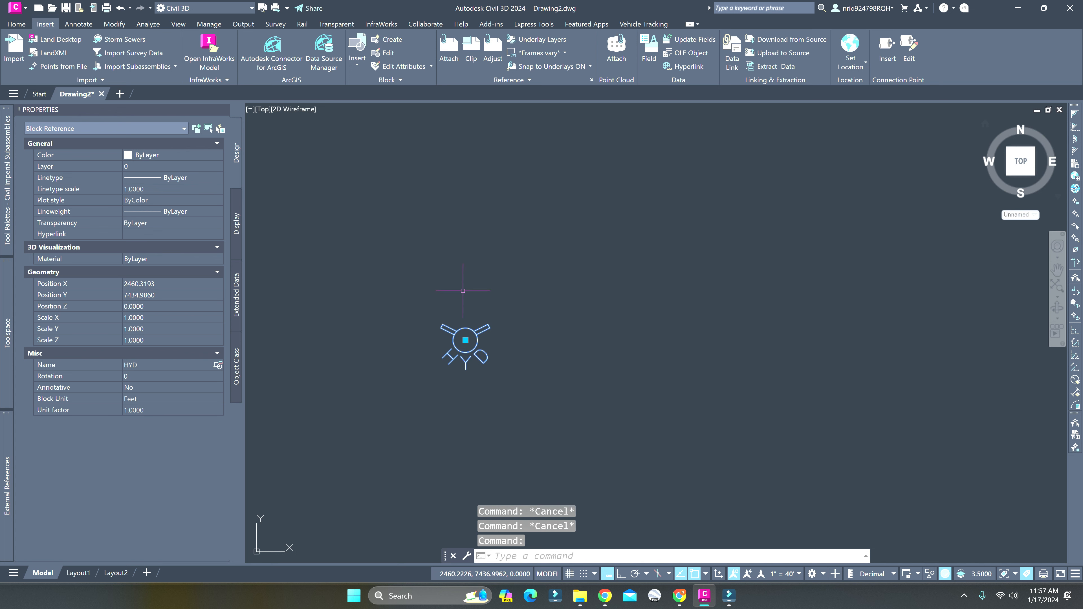
click(356, 50)
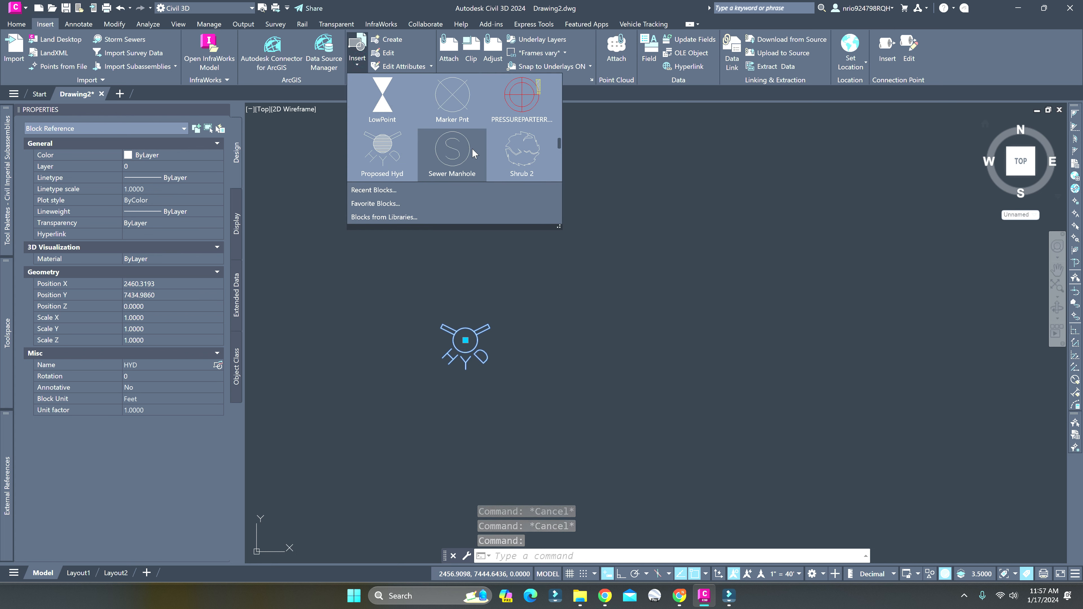
scroll(445, 164, down, 2)
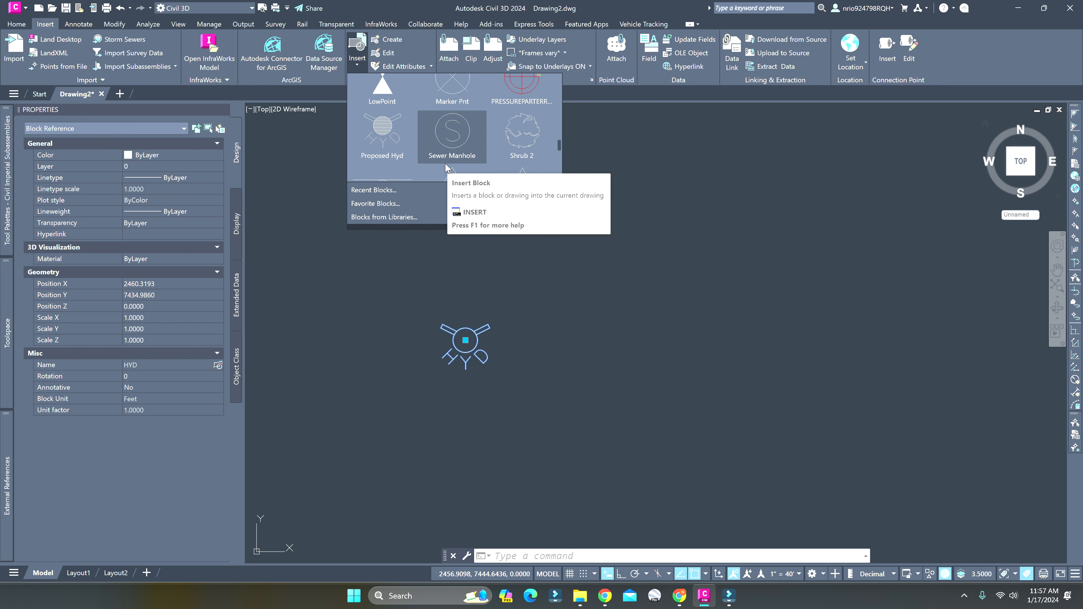
scroll(452, 154, up, 4)
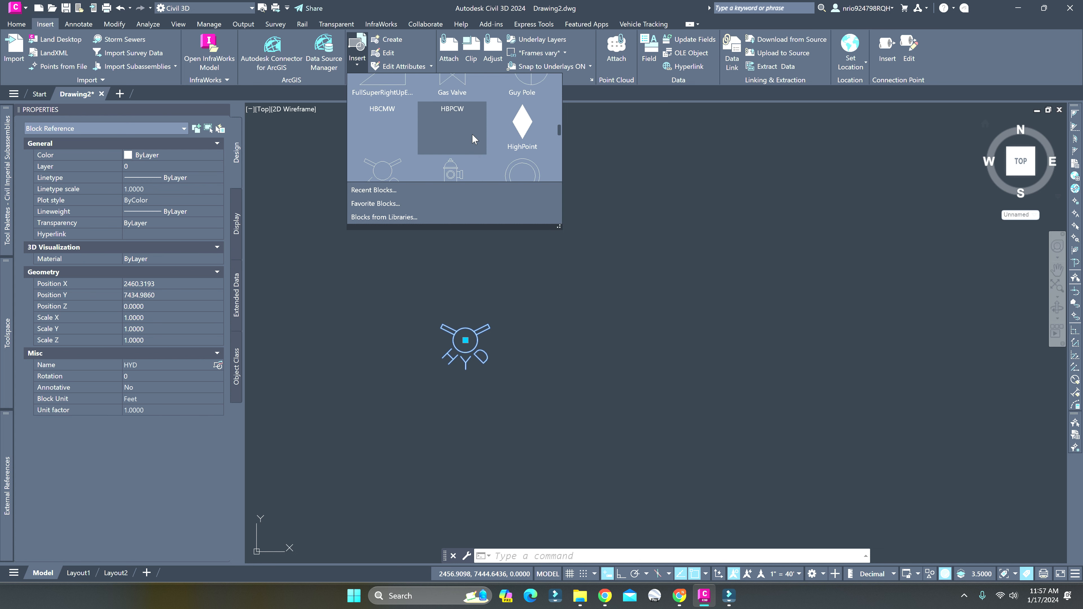
scroll(469, 141, down, 2)
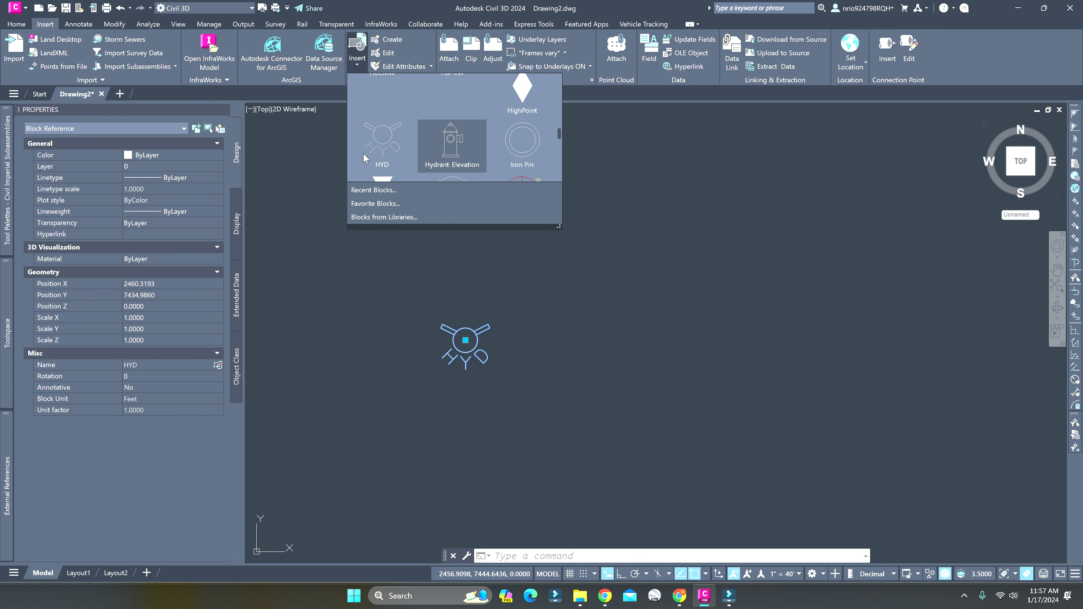
click(384, 136)
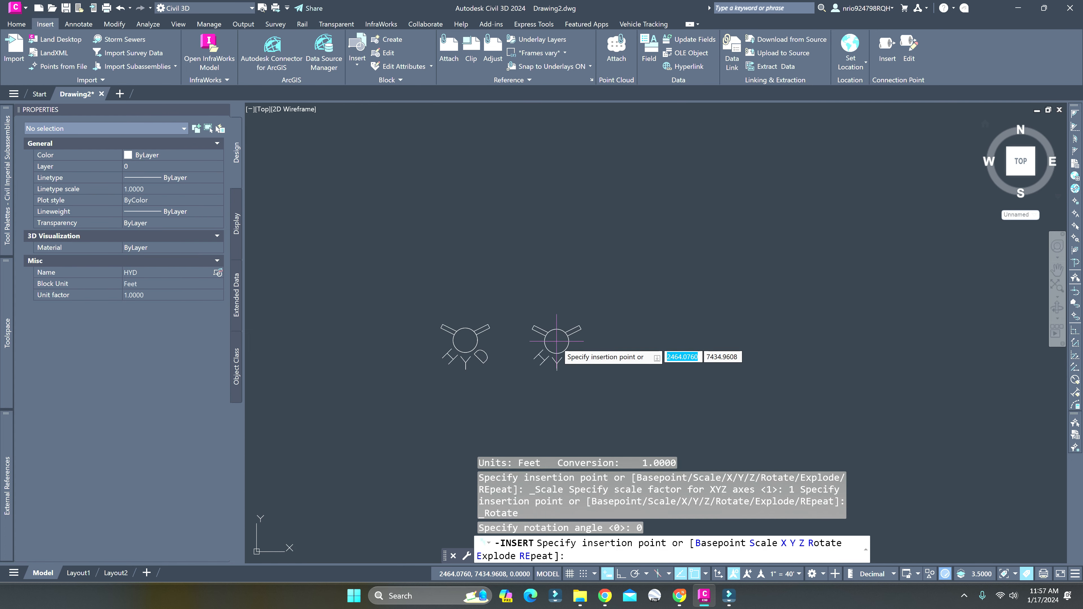
click(542, 342)
Delete the inserted second HYD block
scroll(536, 359, up, 4)
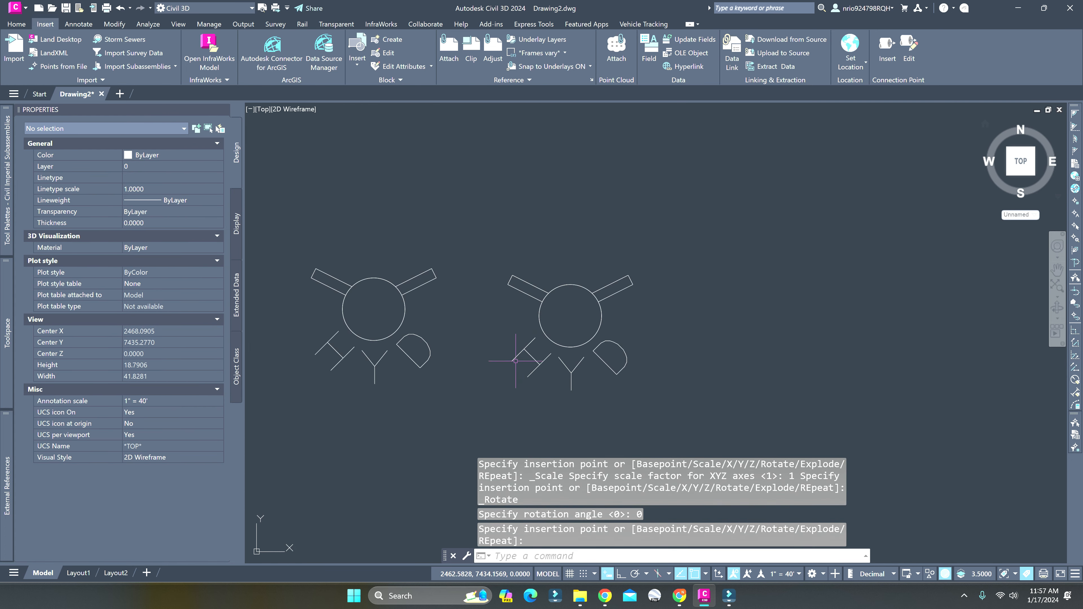
key(Escape)
click(749, 363)
click(599, 240)
key(Delete)
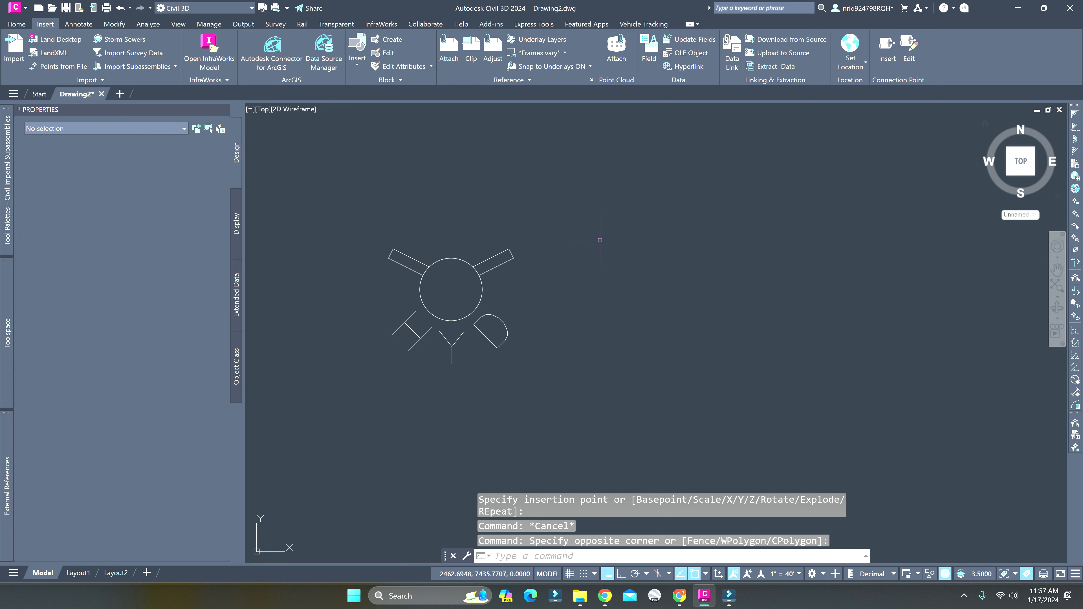
scroll(599, 235, down, 4)
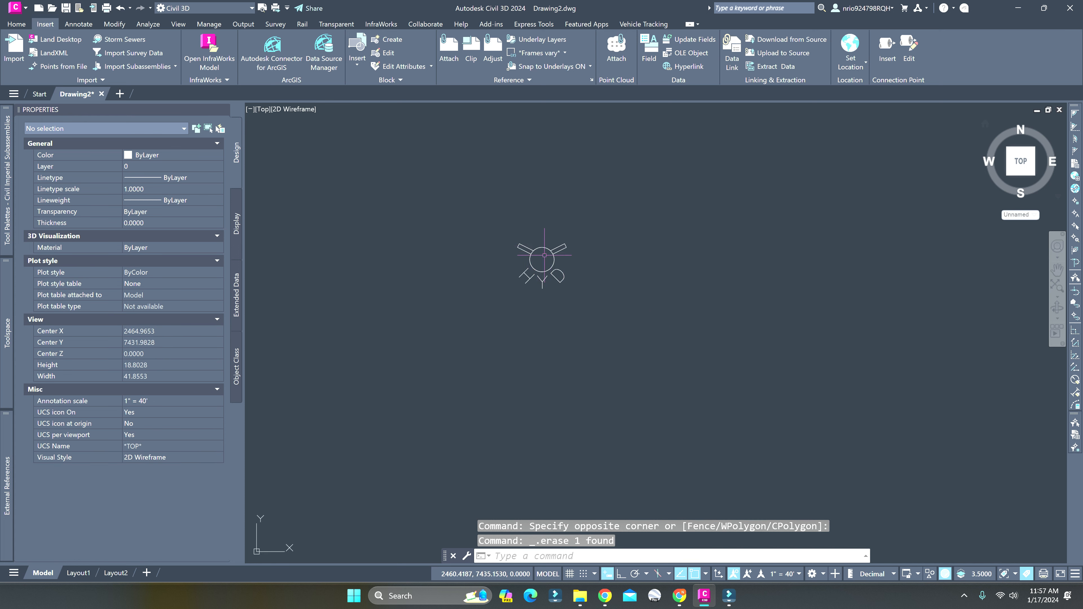
click(554, 262)
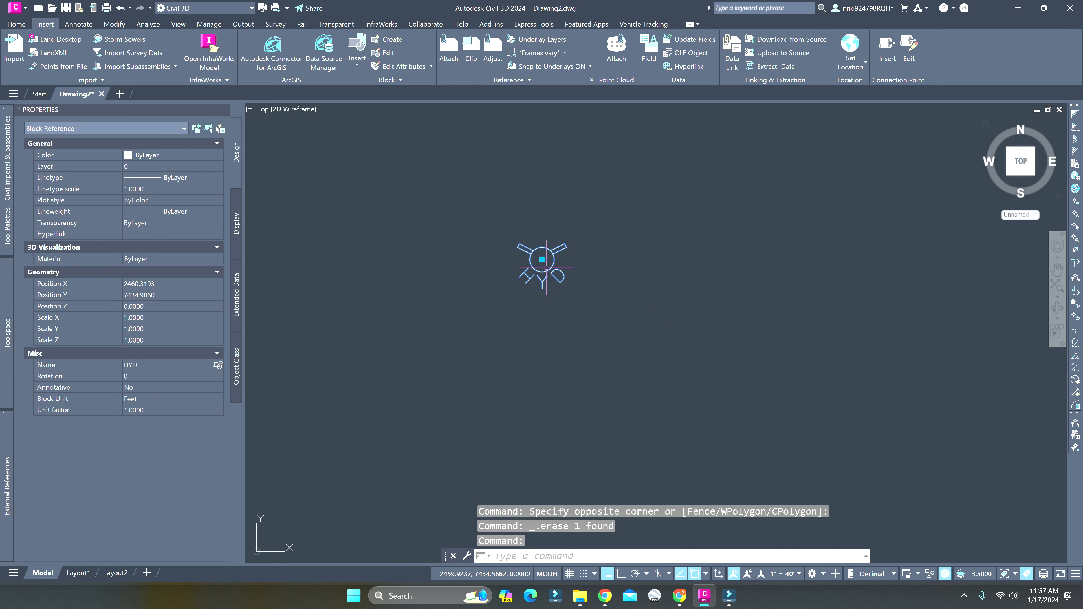
key(Escape)
key(Escape)
click(555, 263)
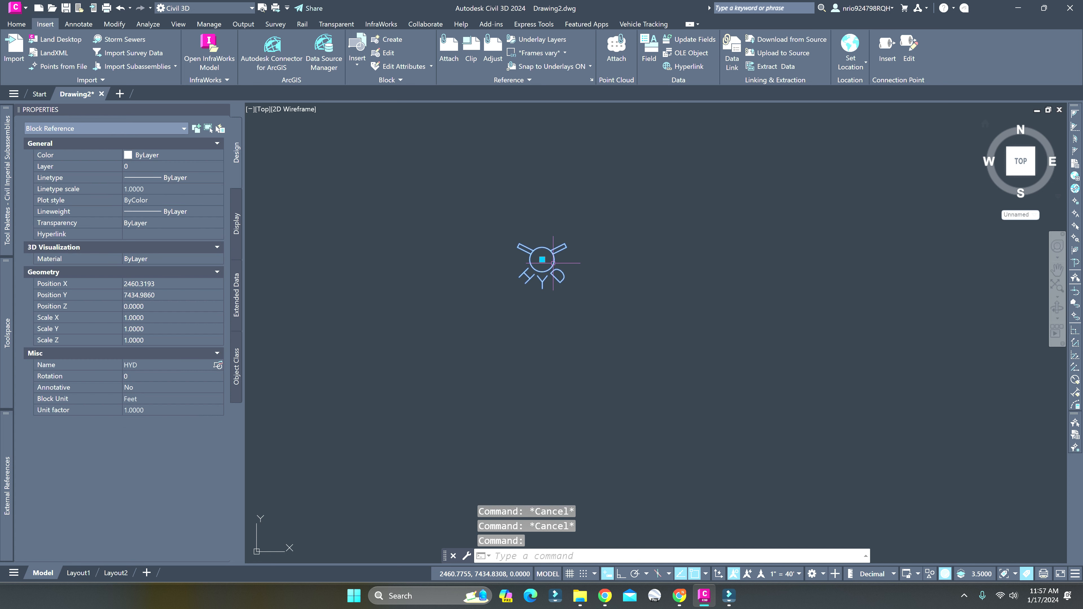
key(ctrl+c)
key(ctrl+v)
key(Escape)
scroll(564, 275, up, 5)
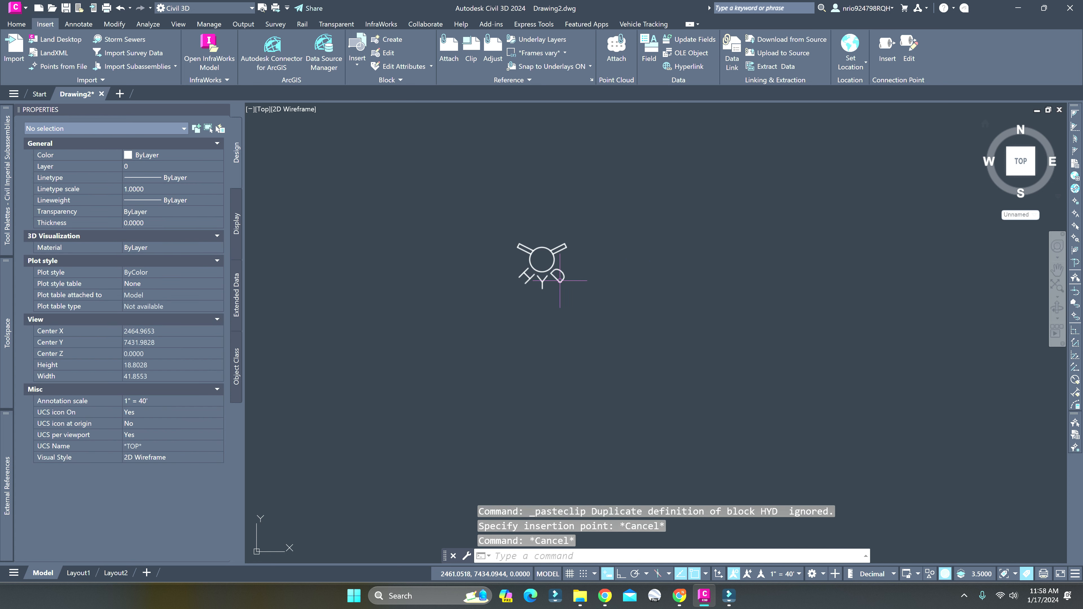
scroll(563, 274, down, 2)
middle_drag(564, 274, 476, 374)
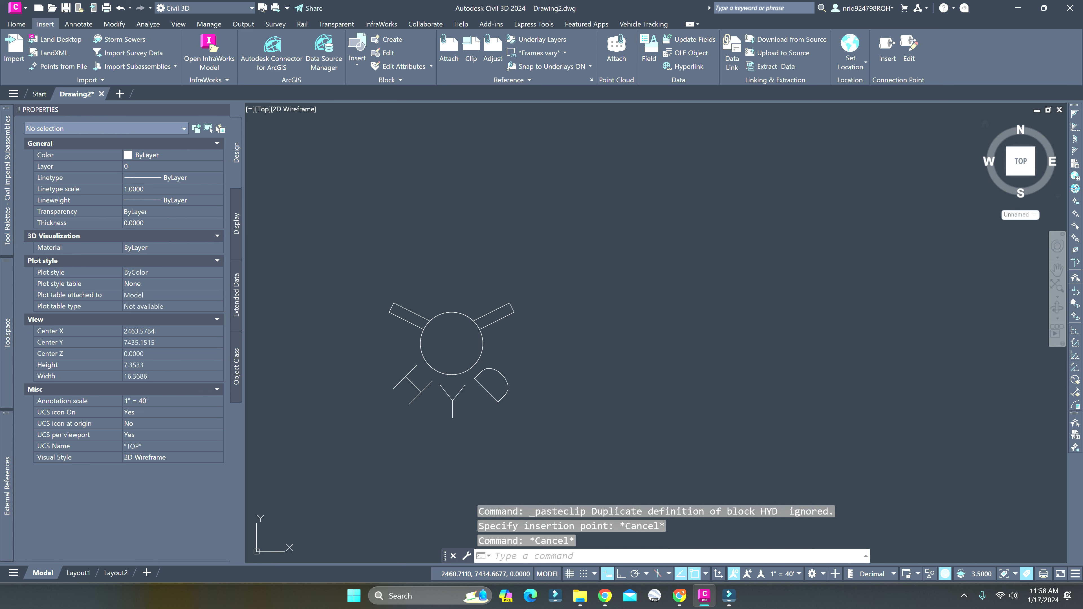
click(476, 363)
click(501, 324)
key(Escape)
key(Escape)
key(Escape)
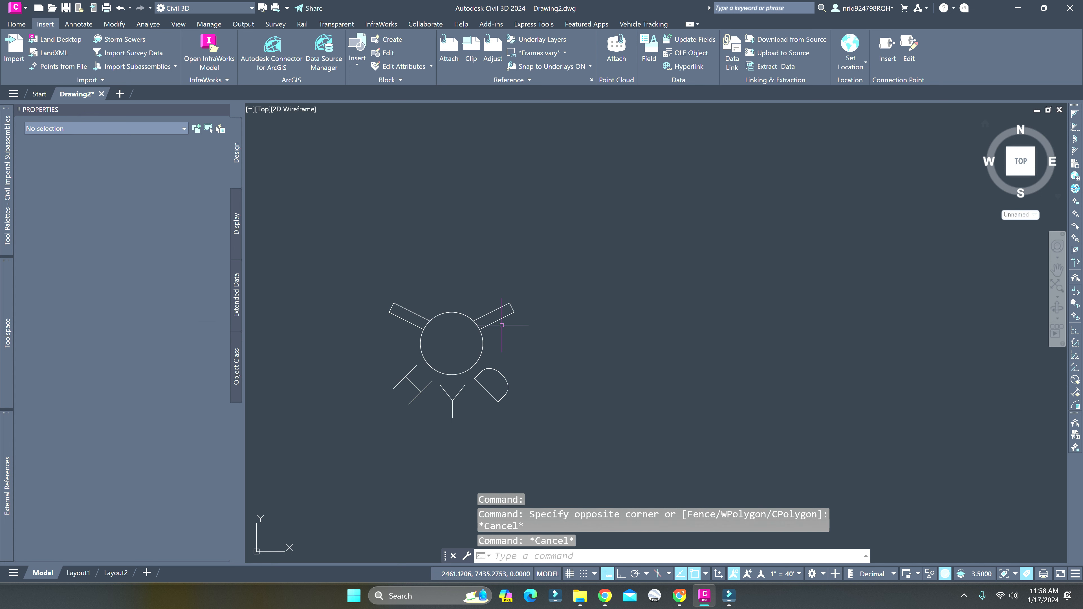
Draw a horizontal 2-unit polyline beside the HYD block with Ortho on, and delete it again
middle_drag(602, 373, 506, 340)
scroll(507, 339, down, 2)
text(pl)
key(Return)
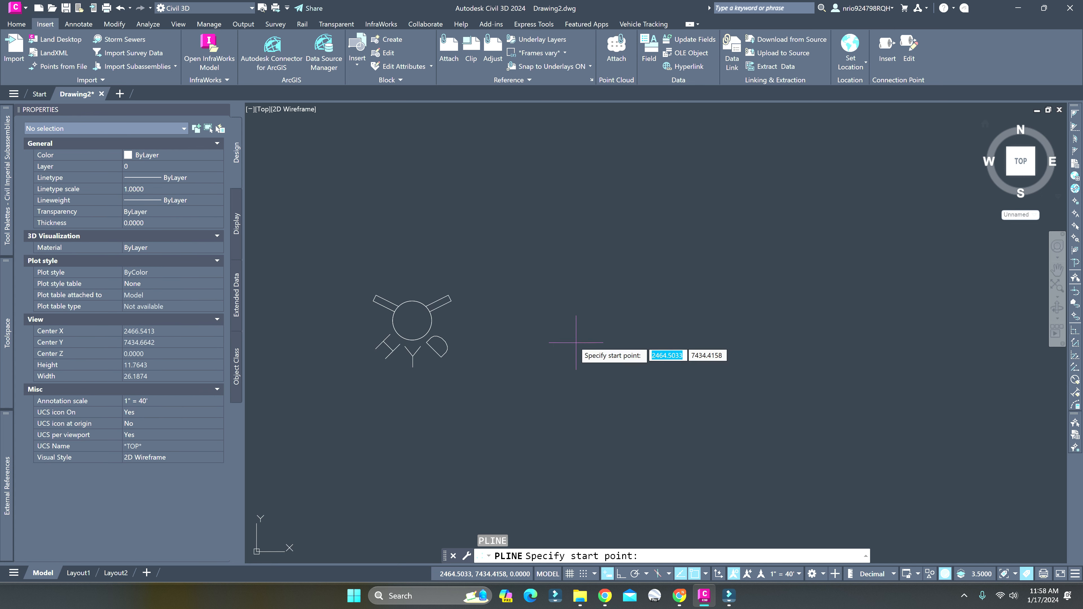
click(563, 335)
key(F8)
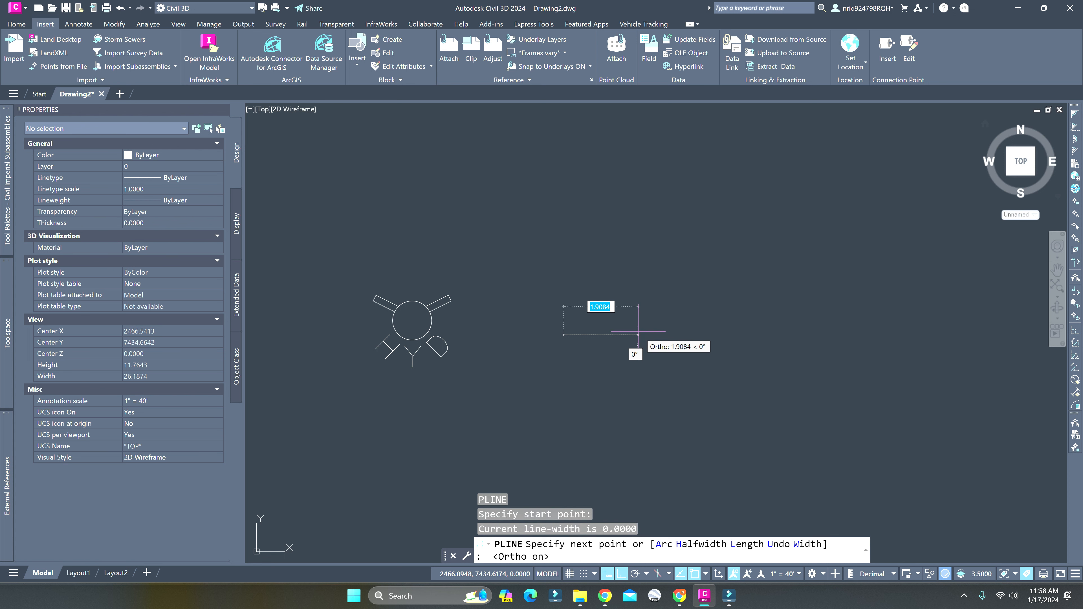
text(2)
key(Return)
key(Escape)
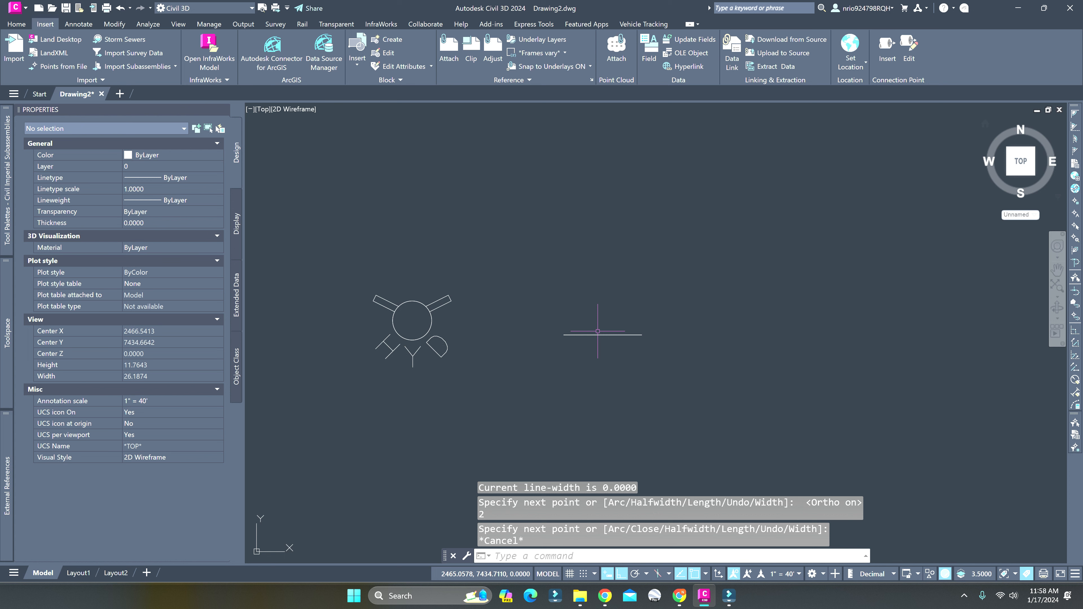
drag(641, 353, 598, 296)
key(Delete)
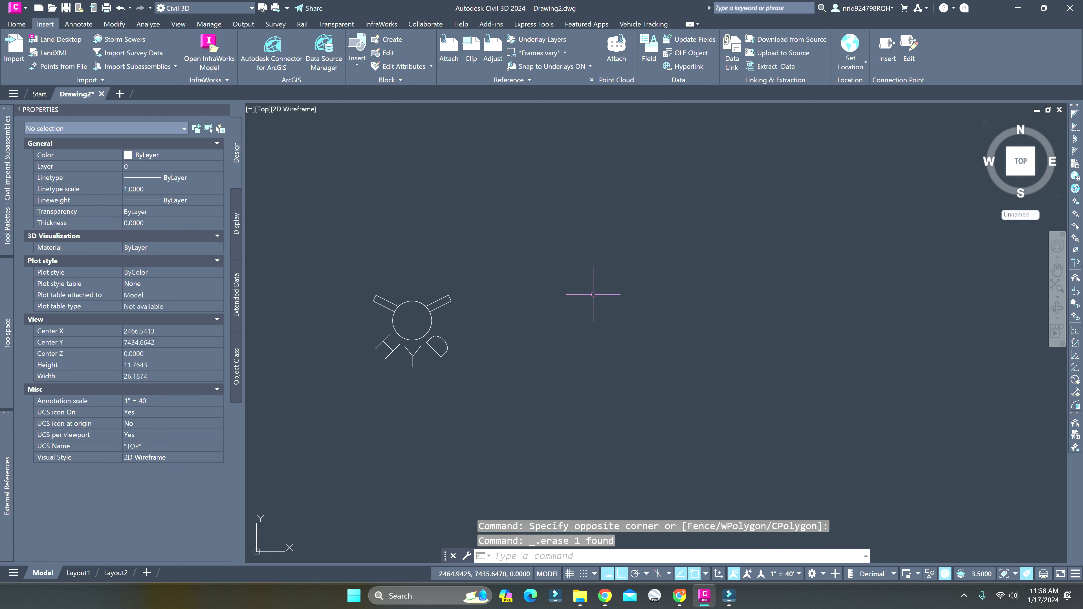
Draw a circle with a radius of 1 in the empty space beside the HYD block
text(circle)
key(Return)
click(609, 331)
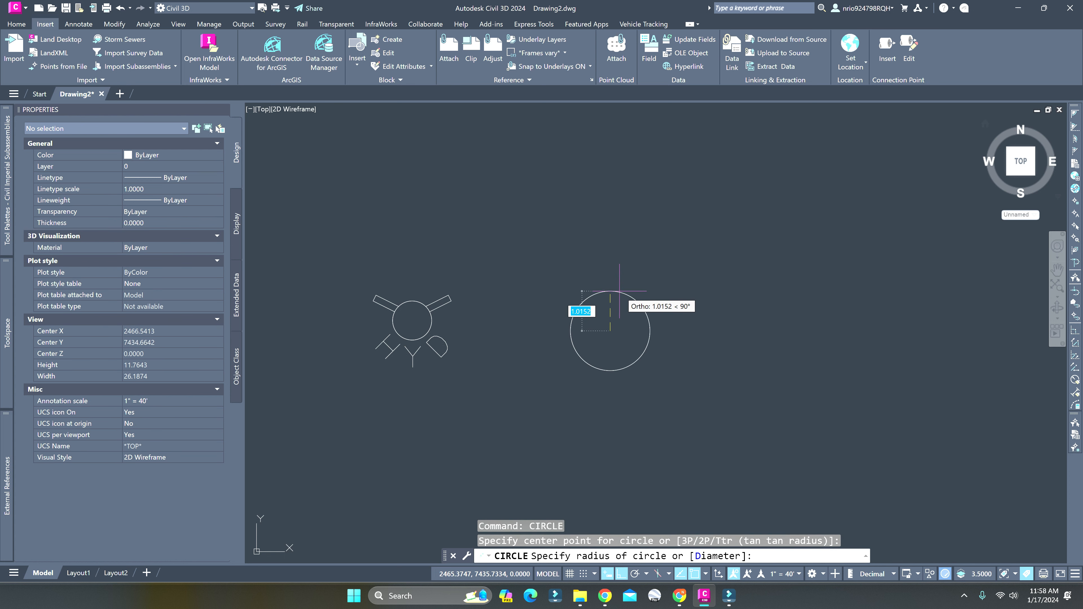
text(1)
key(Return)
key(Escape)
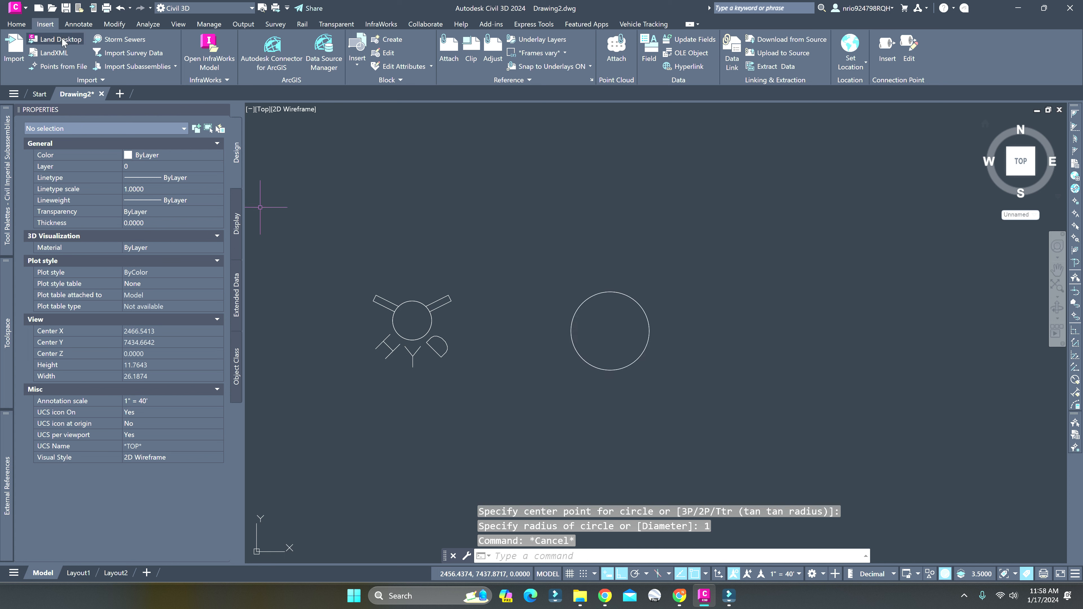
Place multiline text reading SS inside the 1-unit-radius circle
click(79, 25)
click(84, 50)
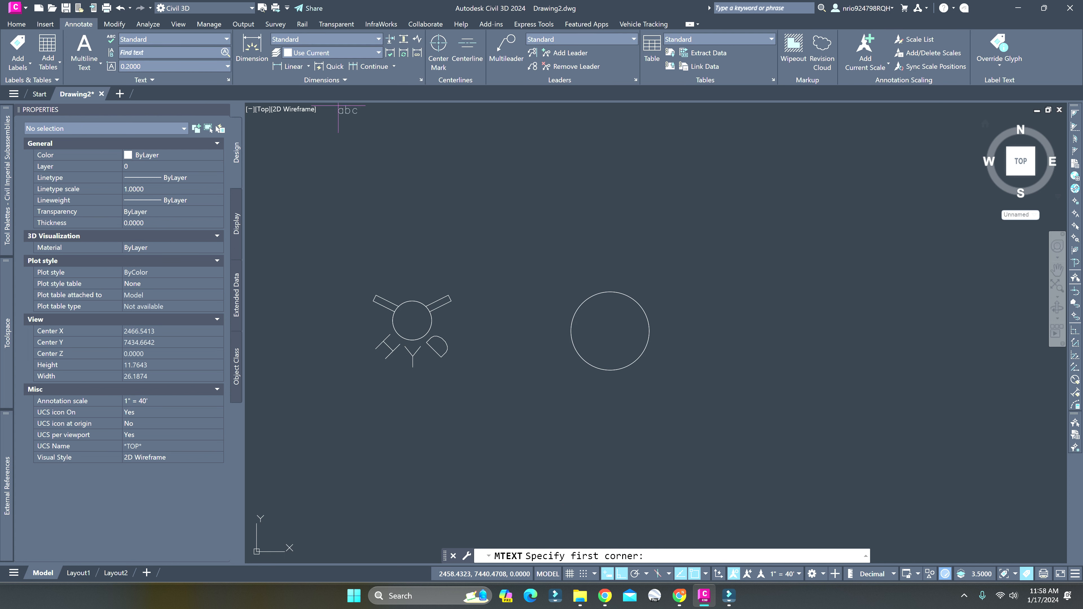
scroll(587, 342, up, 2)
click(582, 345)
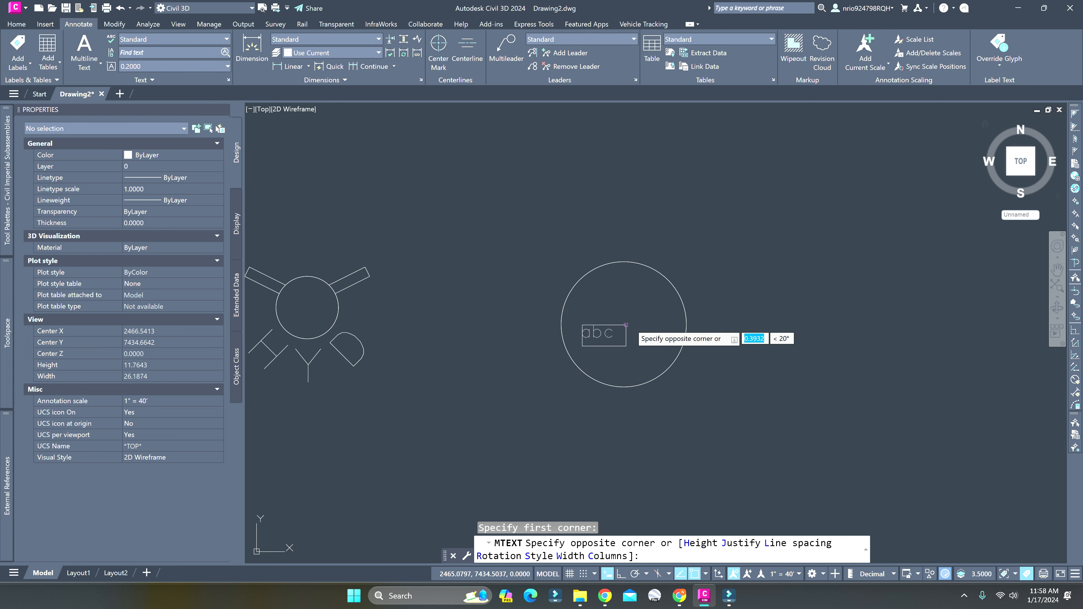
click(668, 295)
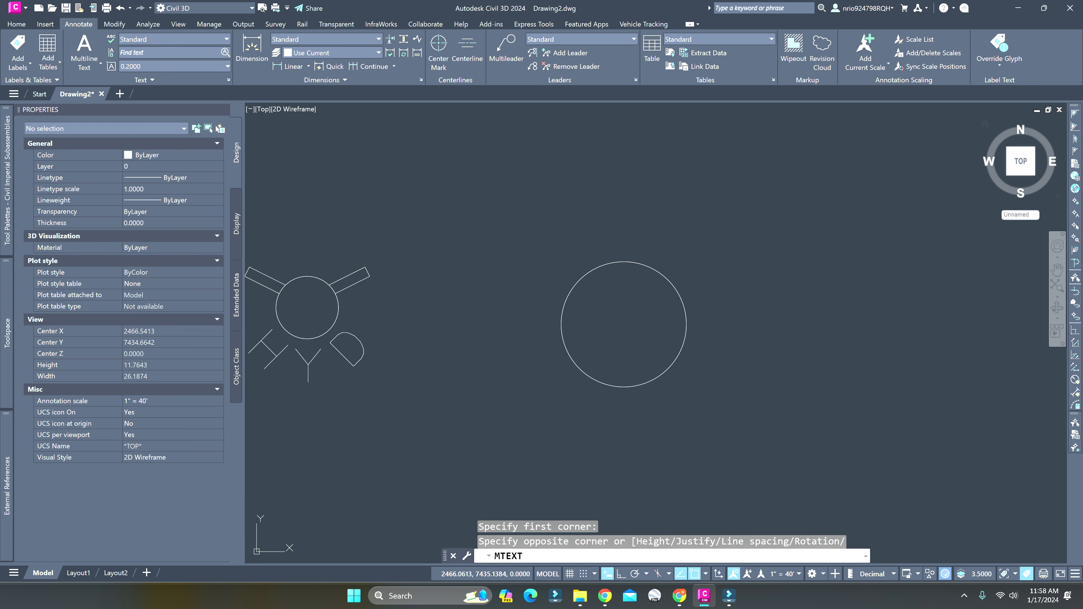
text(SS)
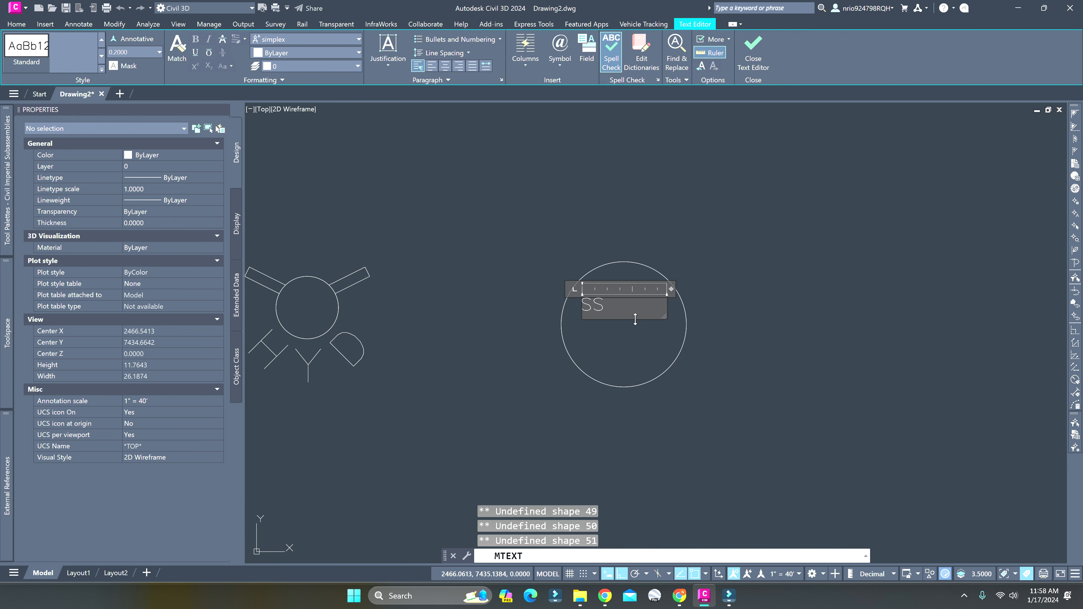
Heighten the text frame and set the SS text height to 0.8, finishing the text edit
drag(664, 317, 668, 366)
drag(667, 368, 666, 370)
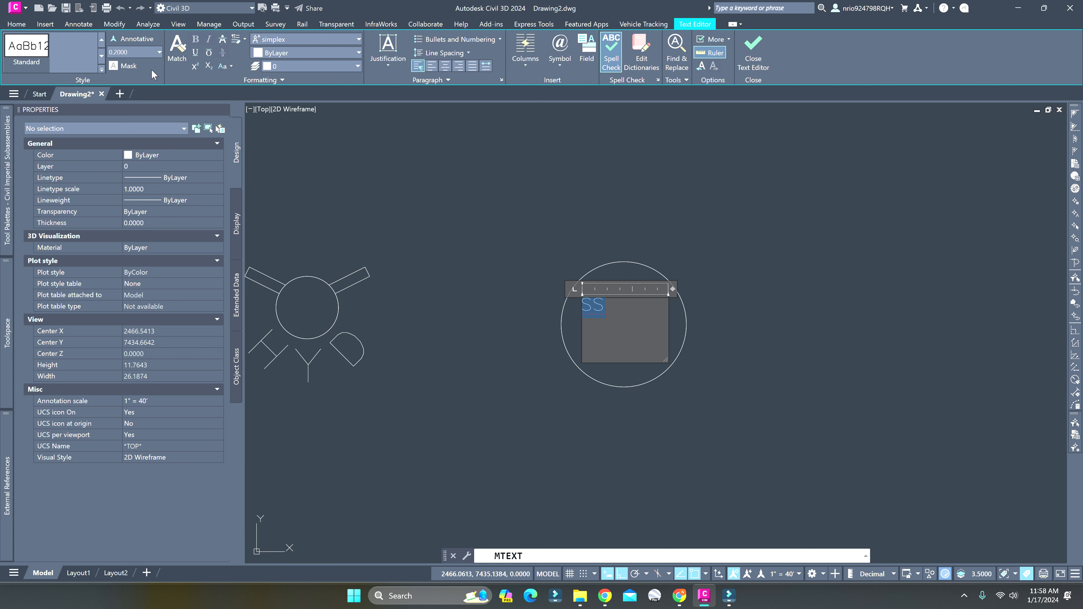
key(Return)
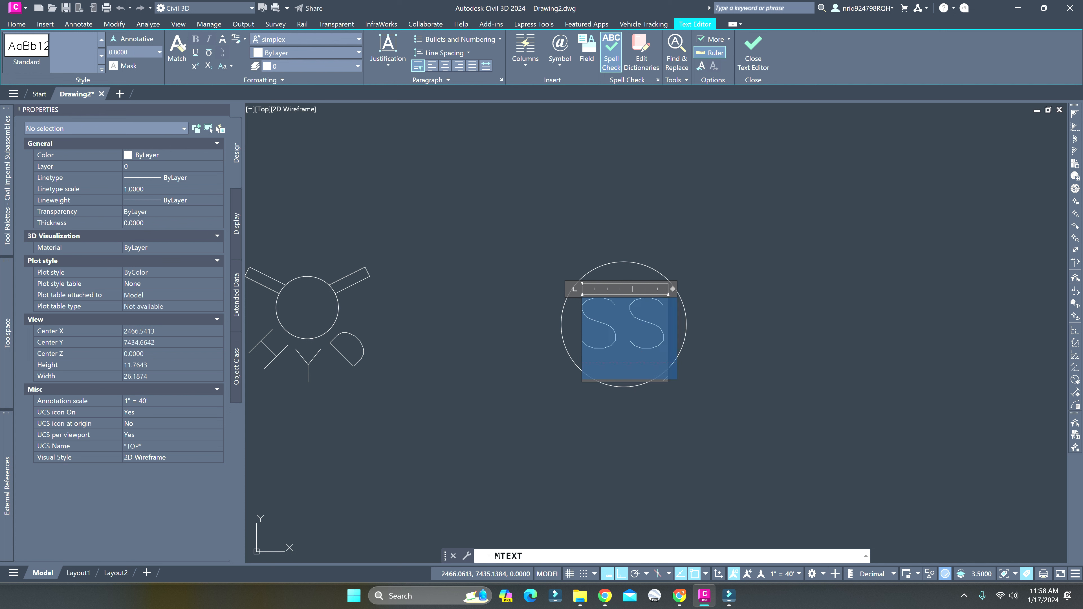
click(751, 283)
Move the SS text slightly to centre it in the circle, with Ortho and object snap off
click(658, 327)
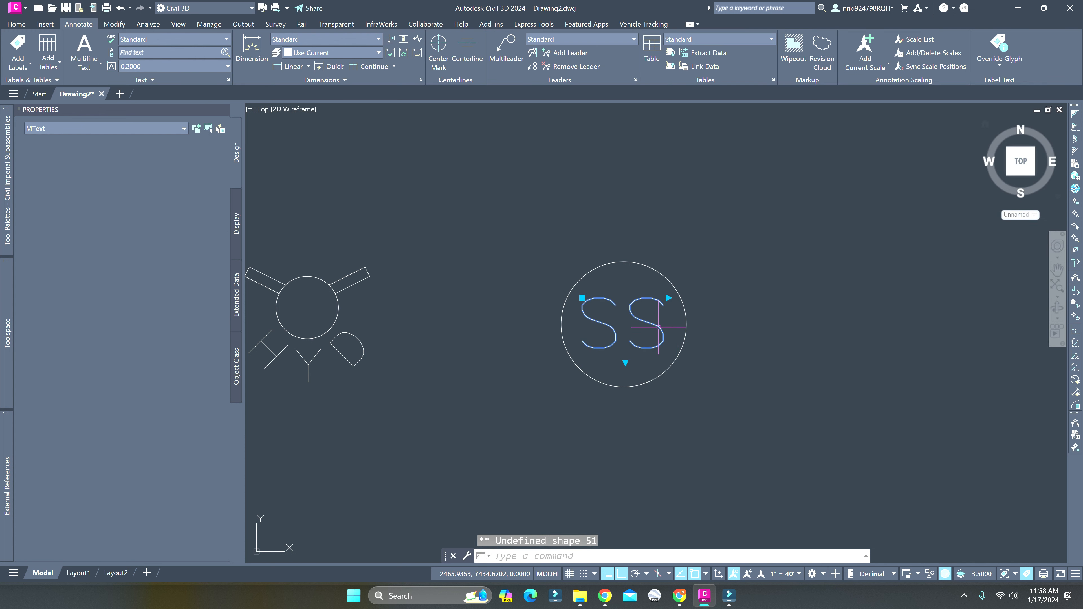
text(m)
key(Return)
click(633, 317)
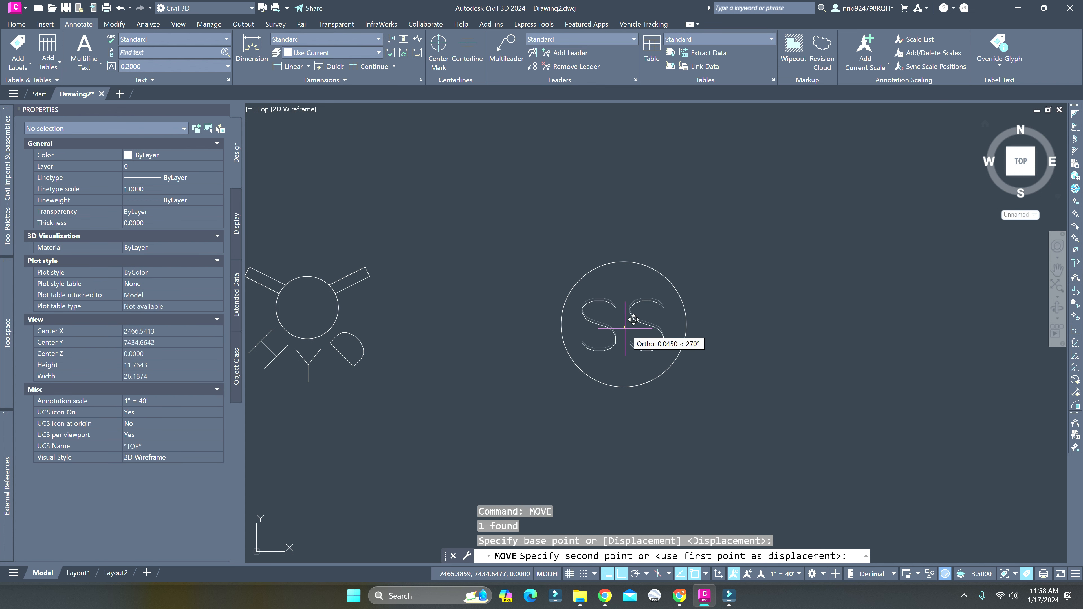
key(F8)
key(F3)
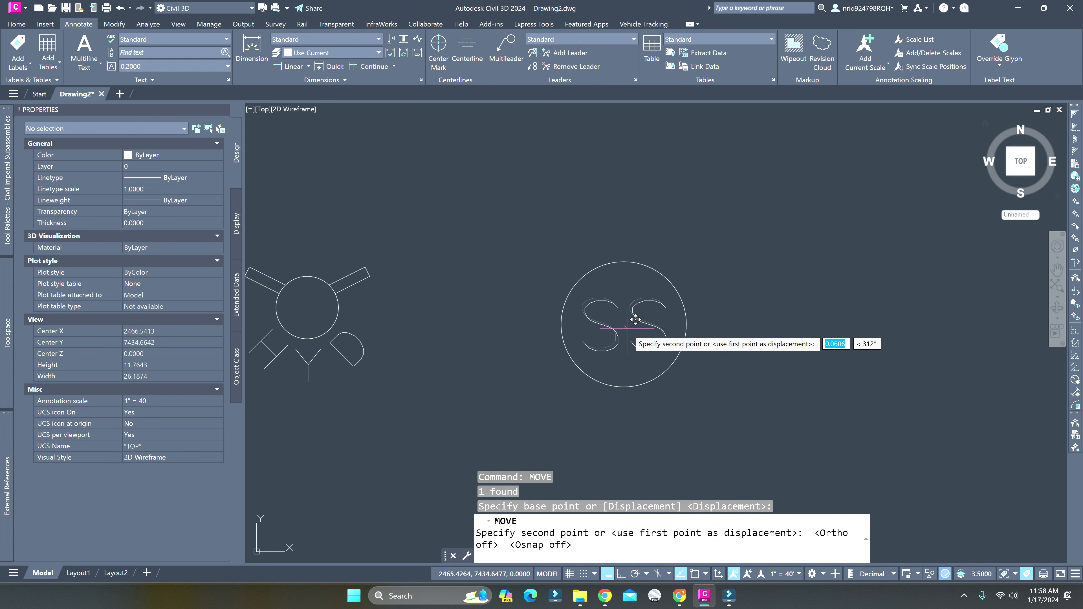
key(F8)
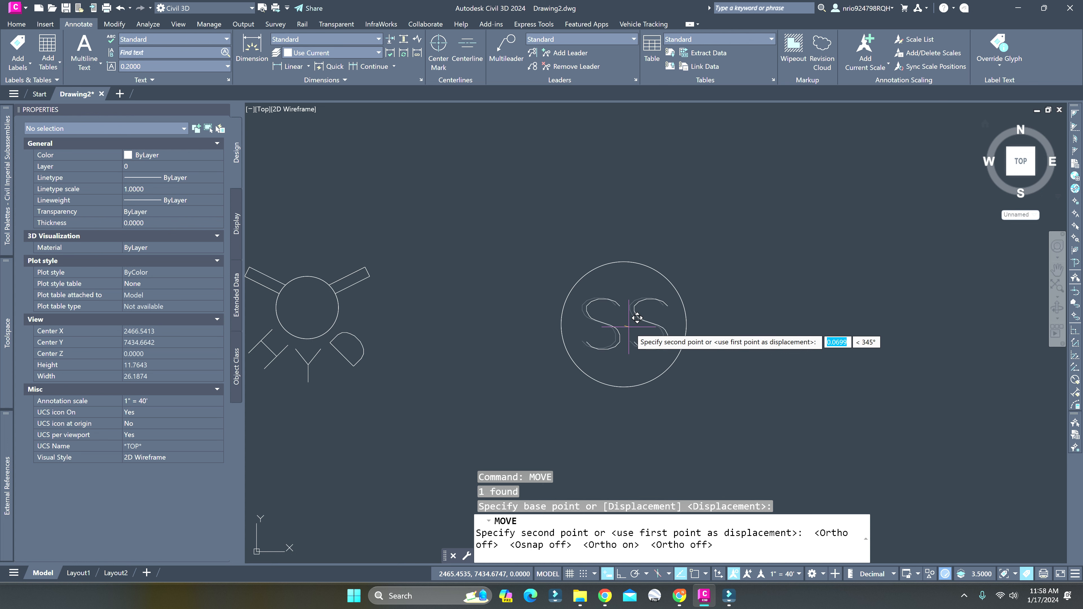
click(636, 317)
Change the font of the SS text to Arial and save the text changes
scroll(627, 327, down, 3)
click(626, 326)
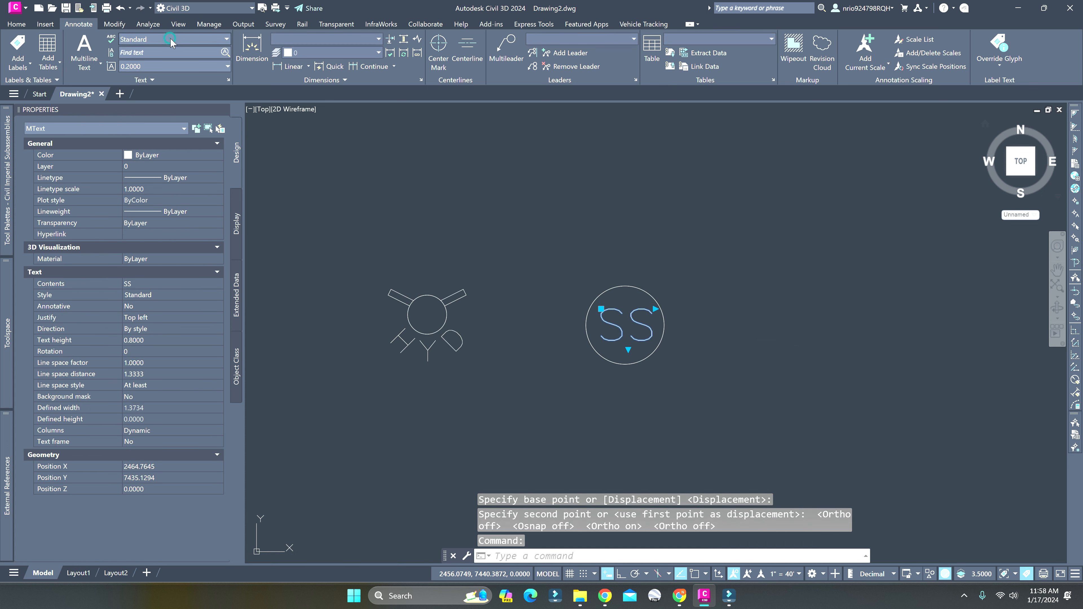
double_click(642, 323)
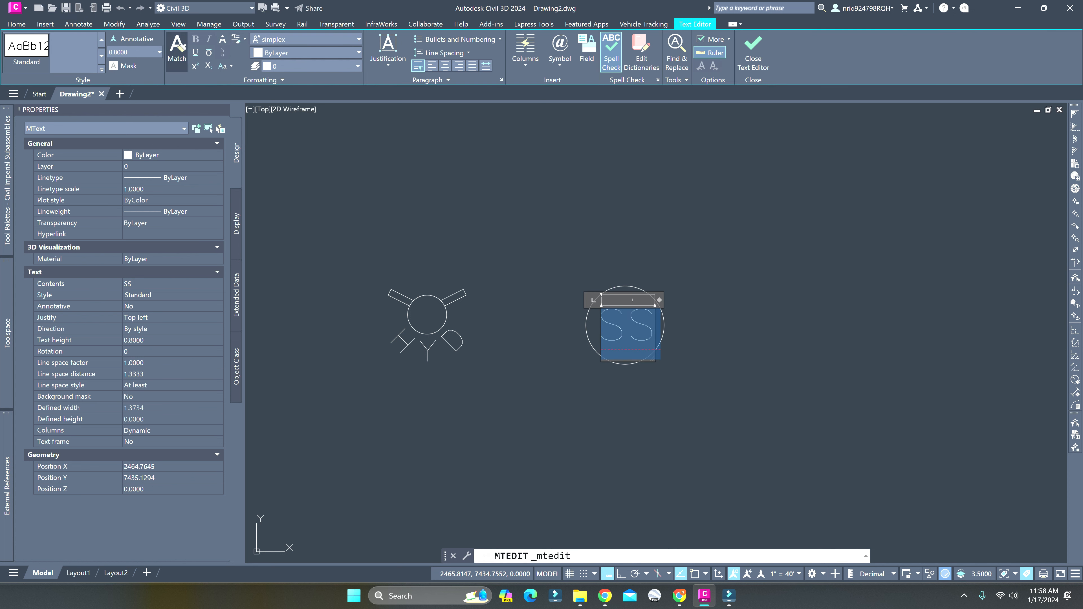
click(276, 41)
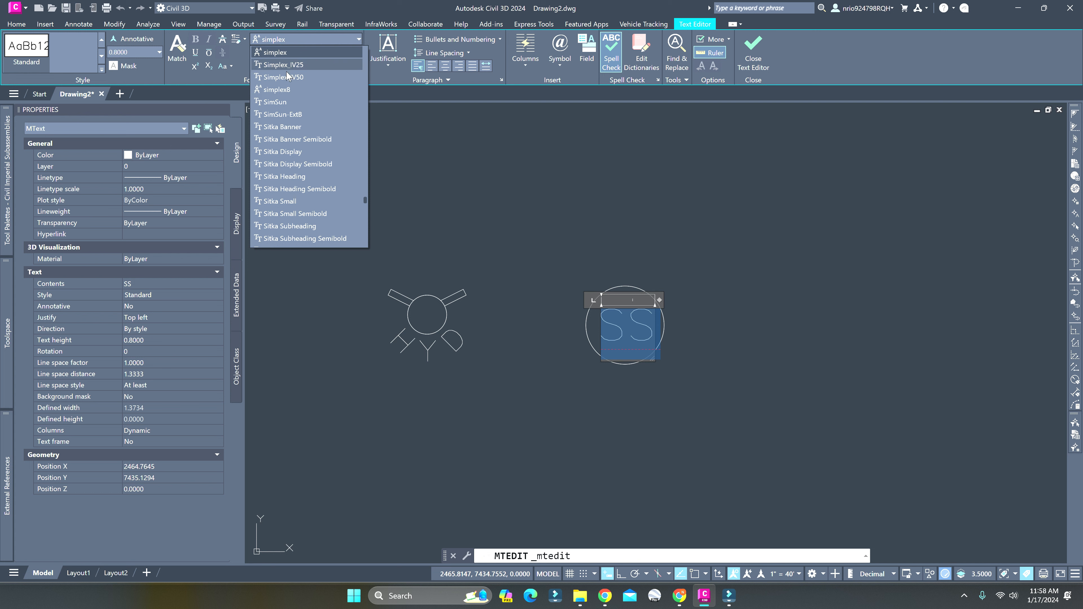
scroll(289, 77, up, 15)
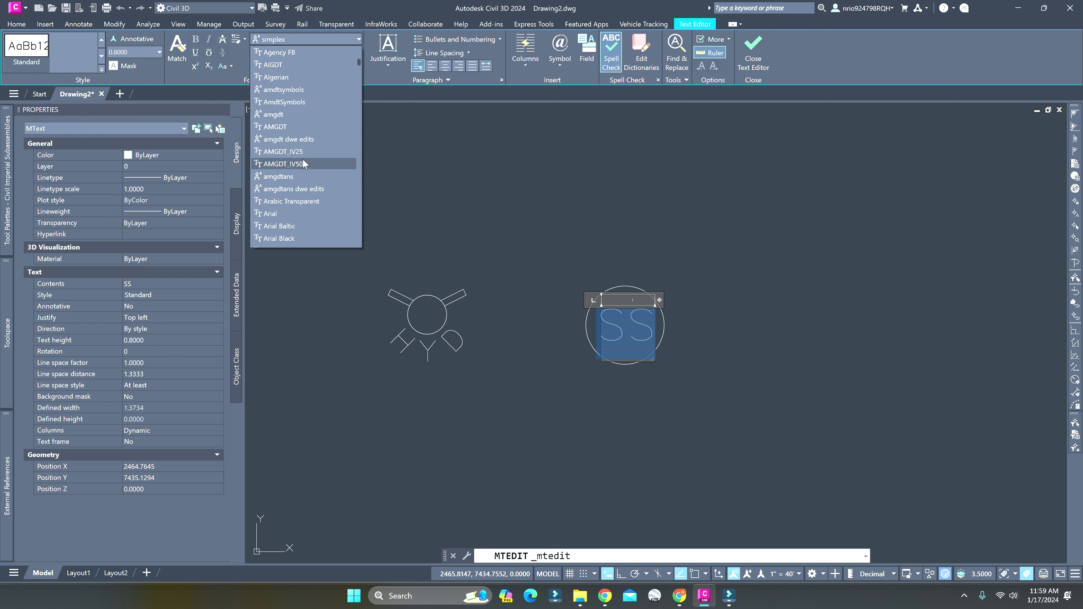
click(294, 178)
key(Escape)
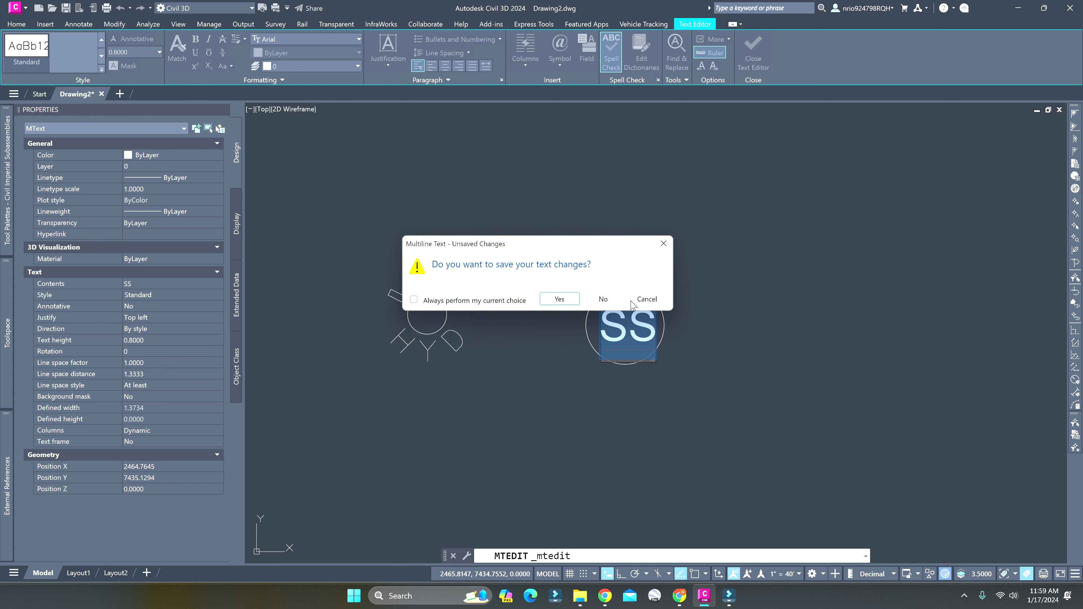
click(557, 299)
Shift the Arial SS text slightly up and to the left within its circle
scroll(651, 346, up, 3)
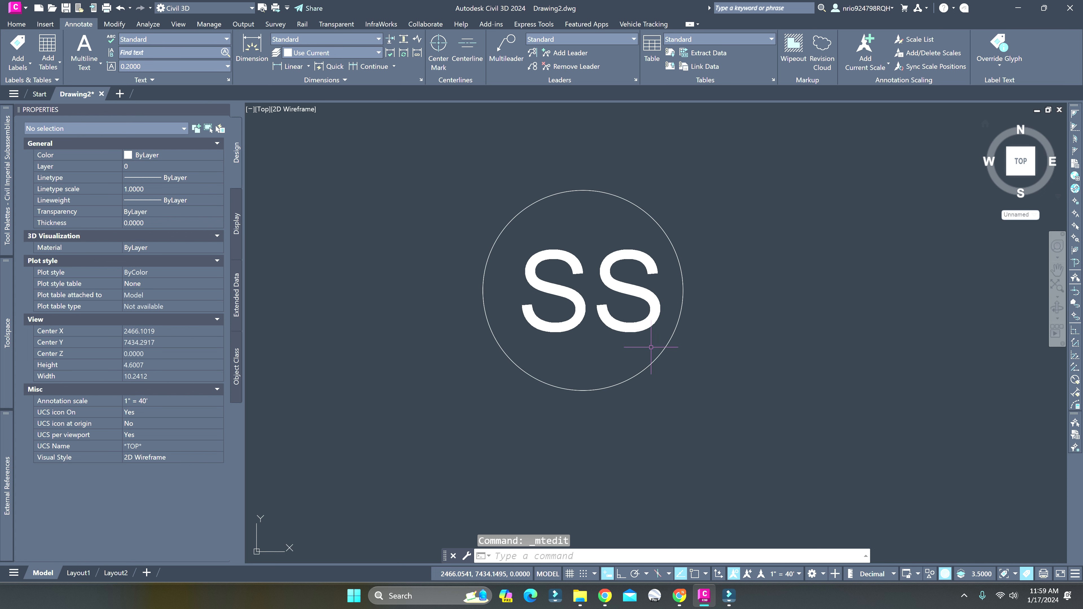
click(636, 325)
key(Escape)
click(621, 325)
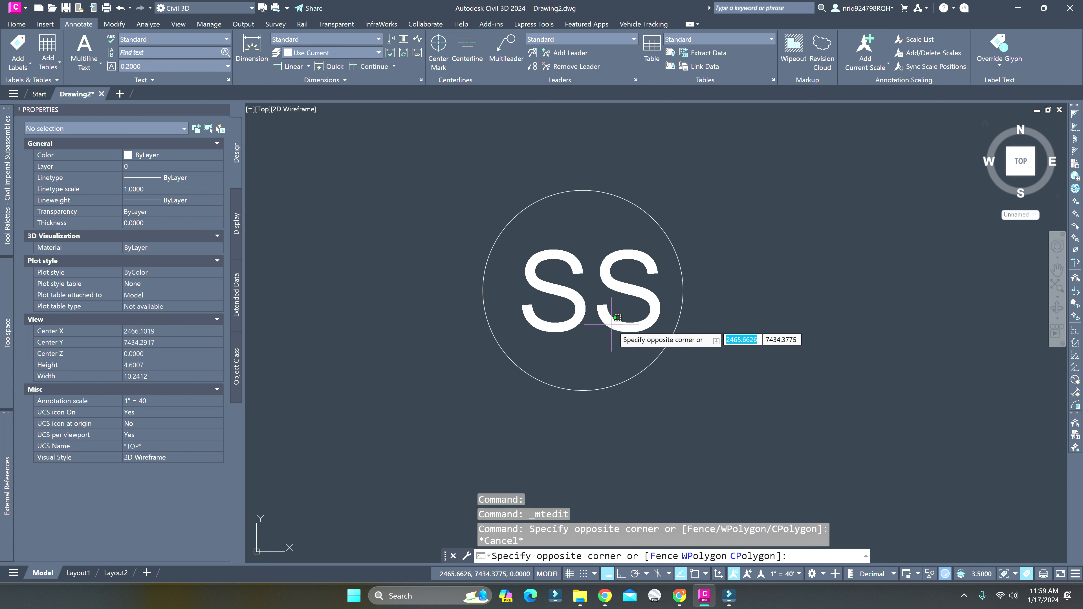
click(609, 325)
click(609, 325)
text(m)
key(Return)
click(603, 282)
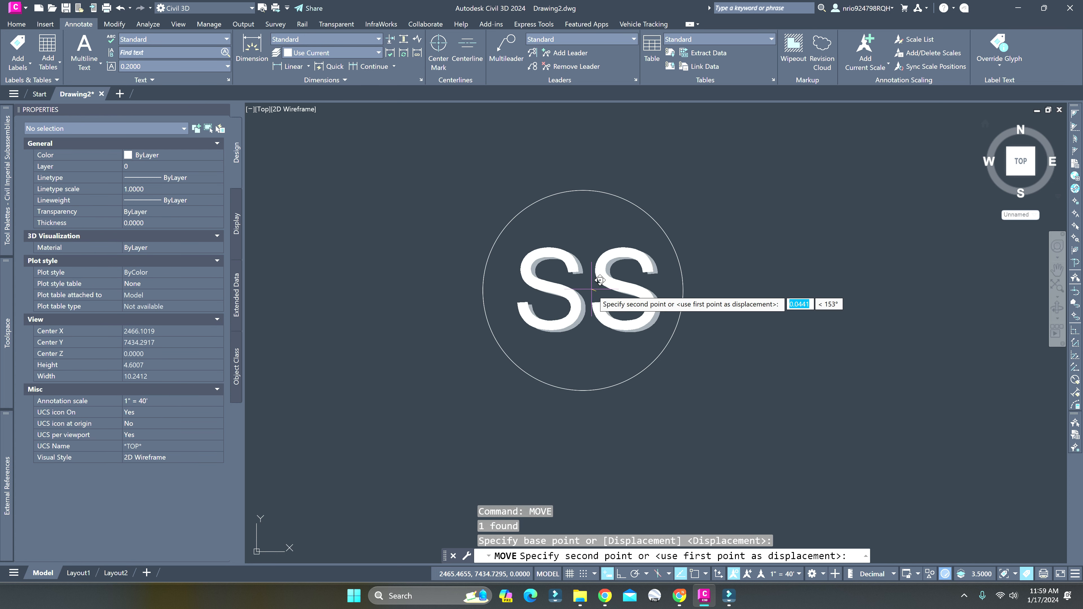
key(Escape)
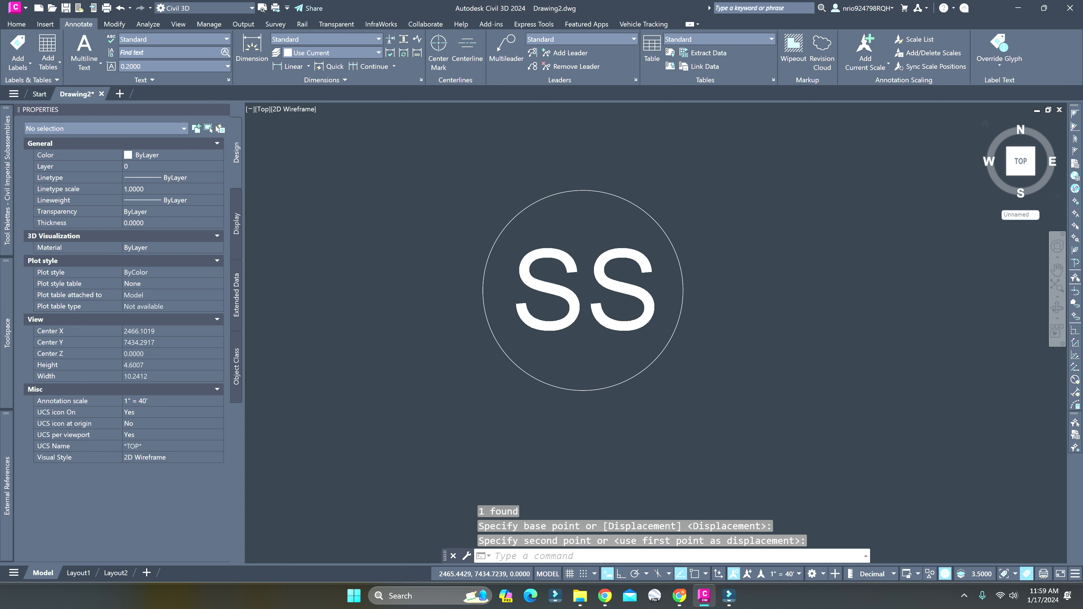
Set the height of the SS text in the circle to 1
scroll(590, 290, down, 4)
click(598, 287)
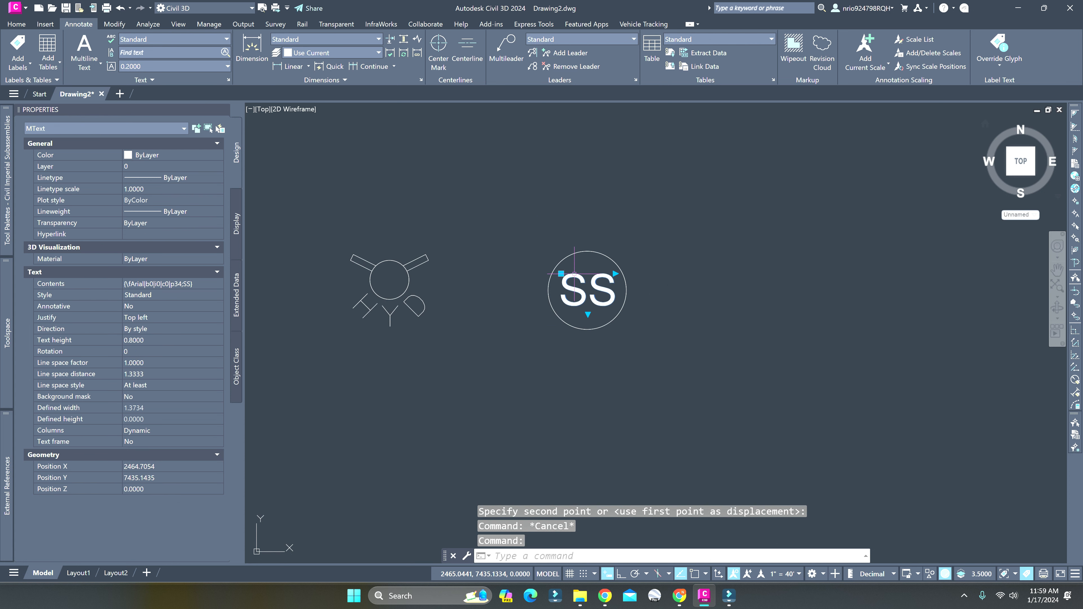
scroll(598, 287, up, 4)
double_click(505, 284)
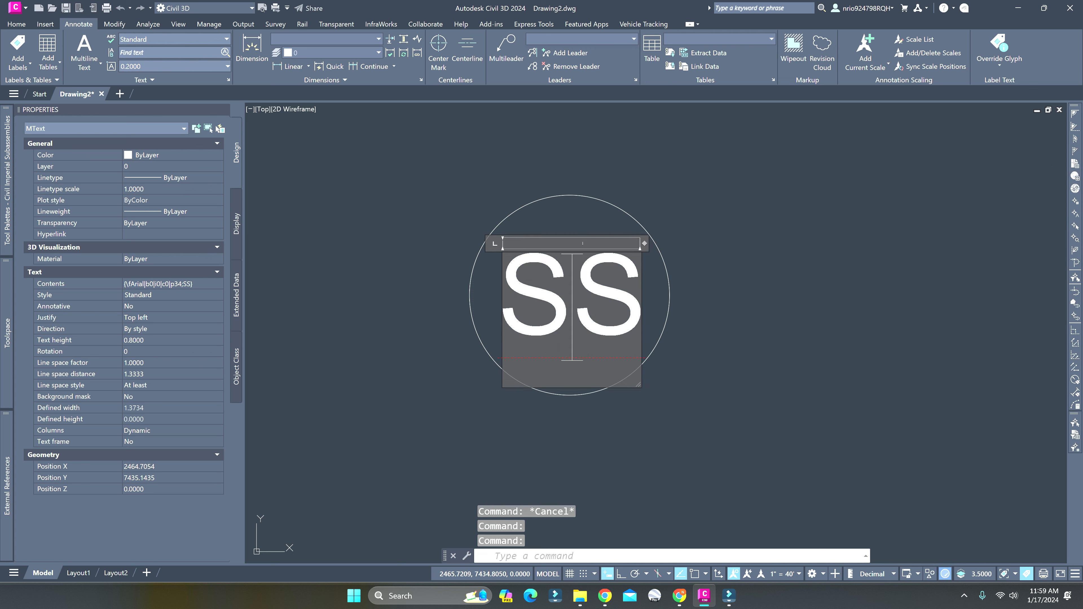
click(136, 52)
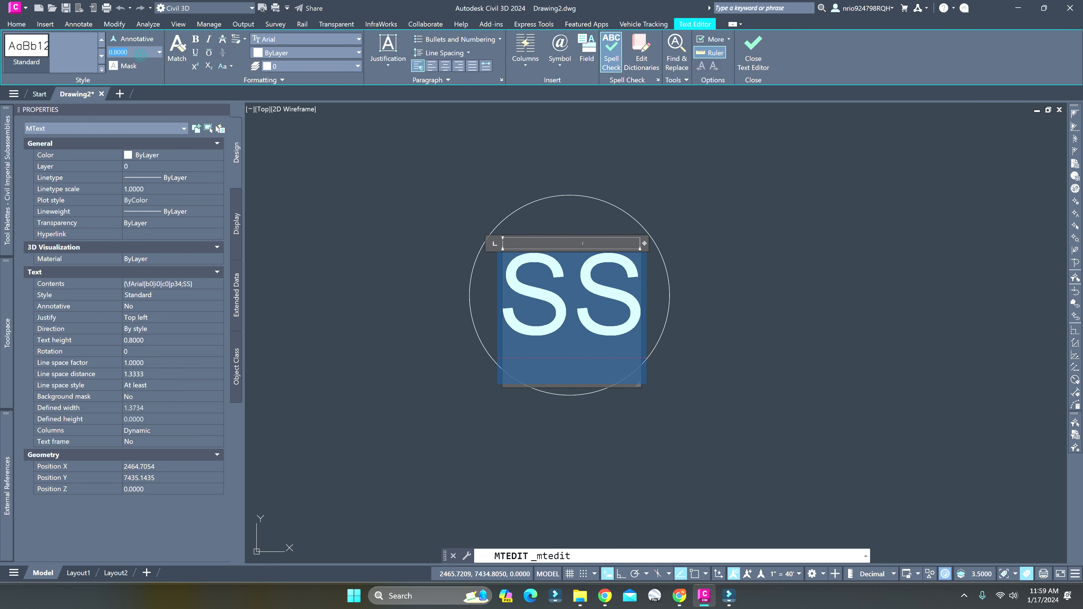
text(1)
key(Return)
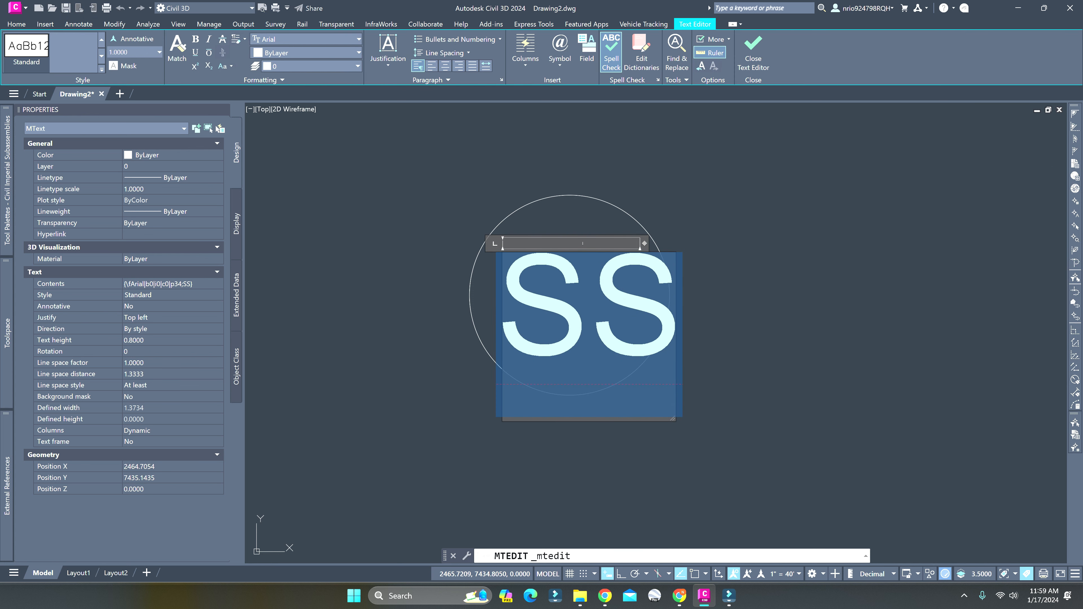
click(388, 204)
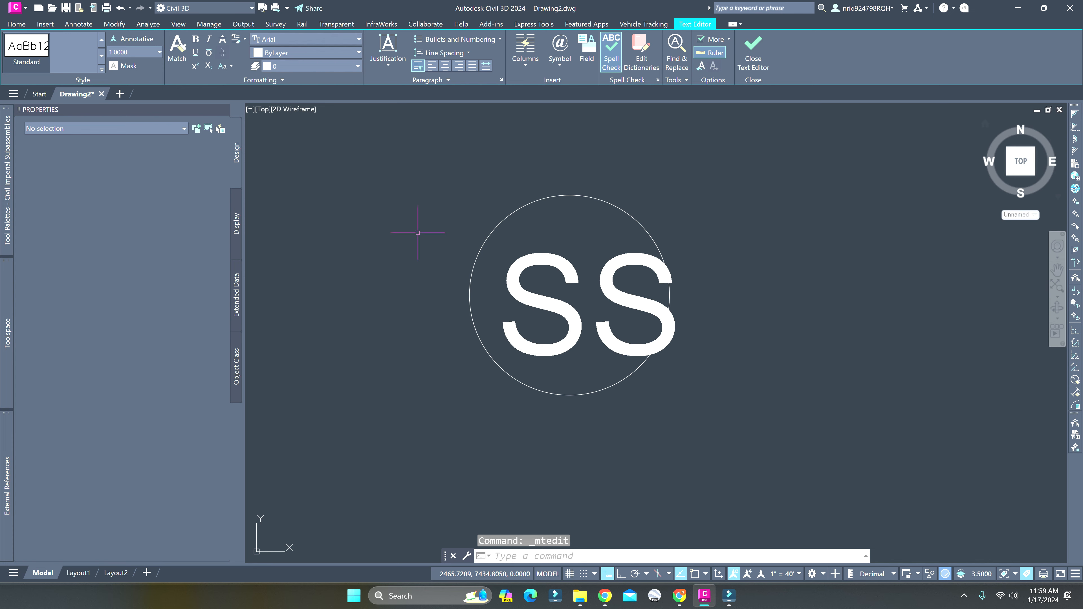
Move the enlarged SS text up and to the left so it sits centred inside the circle
click(573, 307)
text(m)
key(Return)
click(568, 306)
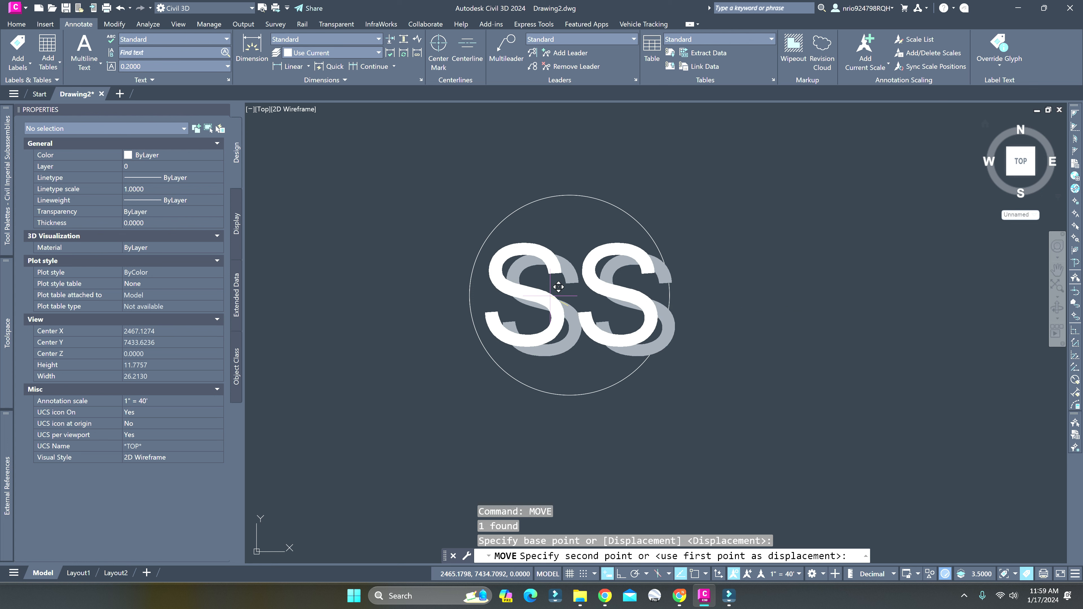
click(550, 296)
scroll(550, 294, down, 3)
key(Escape)
Copy the SS text with its circle and paste the duplicate just to the right of the original
click(516, 259)
click(561, 319)
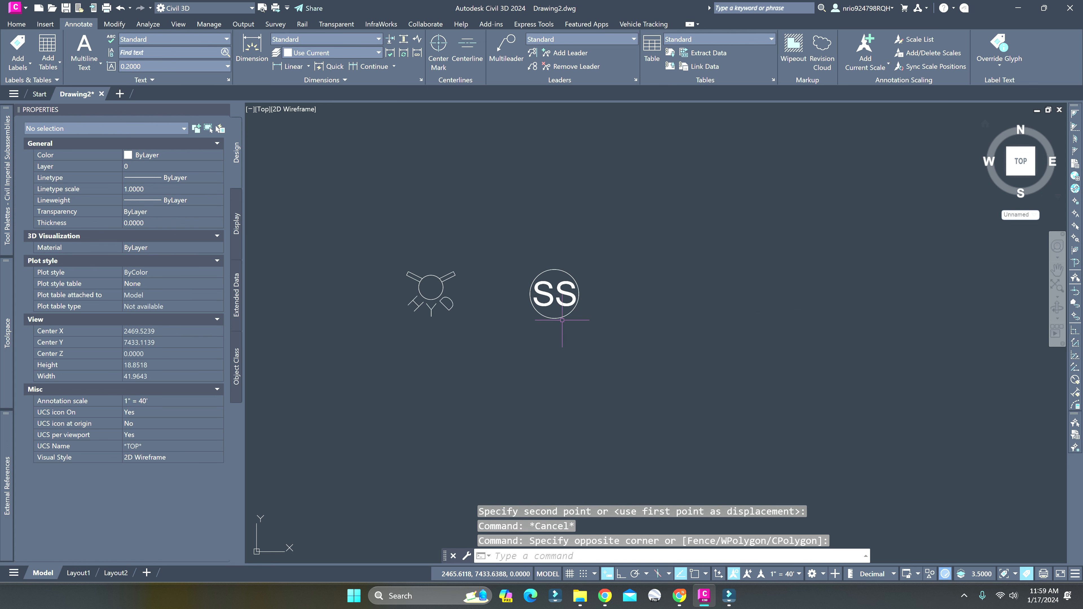
click(523, 255)
click(592, 332)
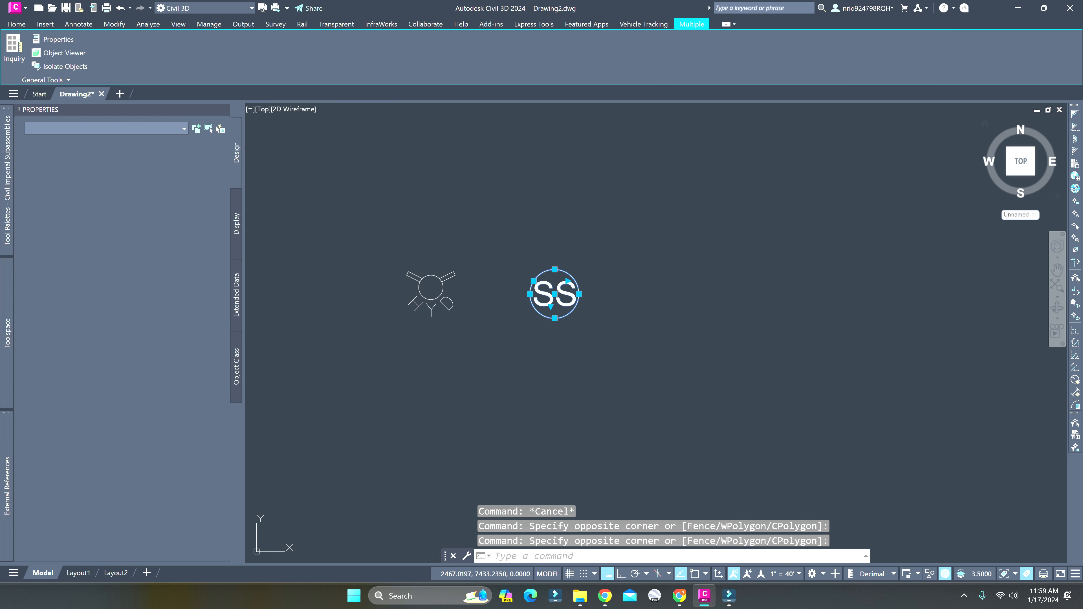
key(ctrl+c)
key(ctrl+v)
click(606, 317)
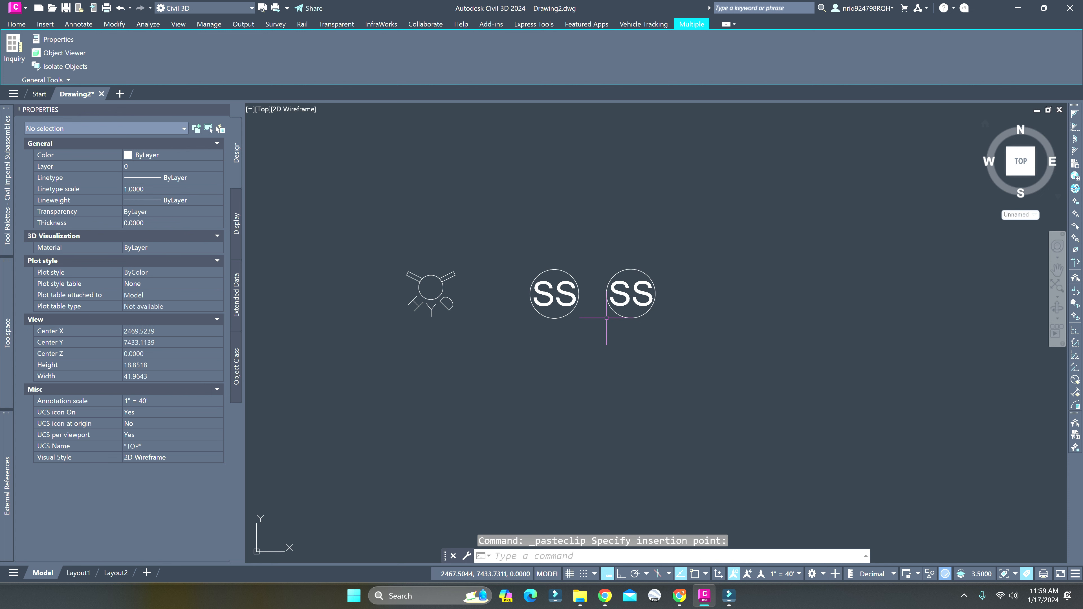
Change the copied symbol's text to SD and nudge it slightly left to centre it in its circle
double_click(639, 298)
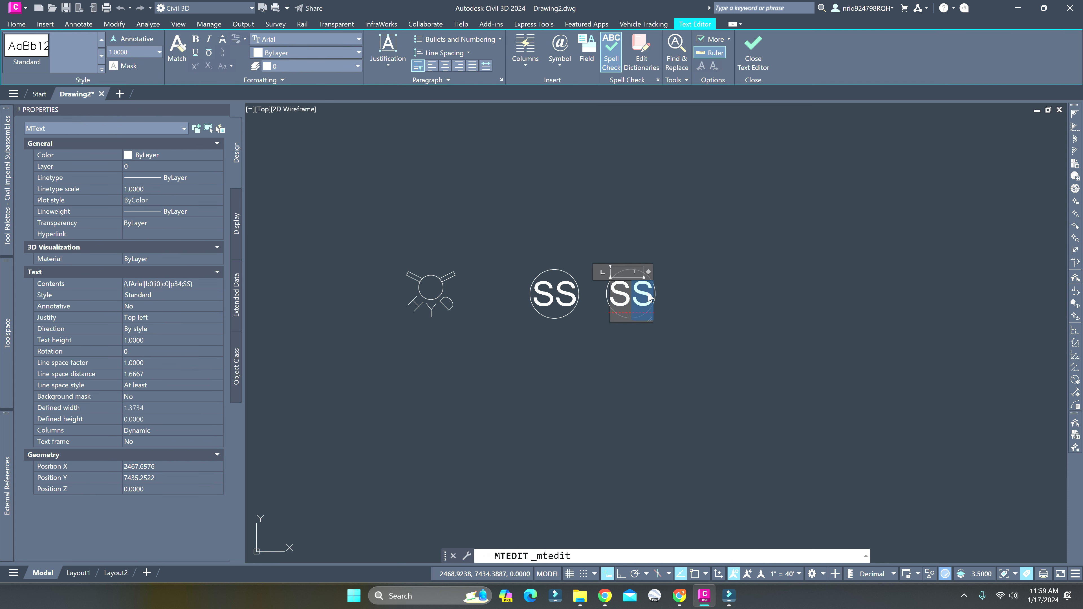
click(680, 304)
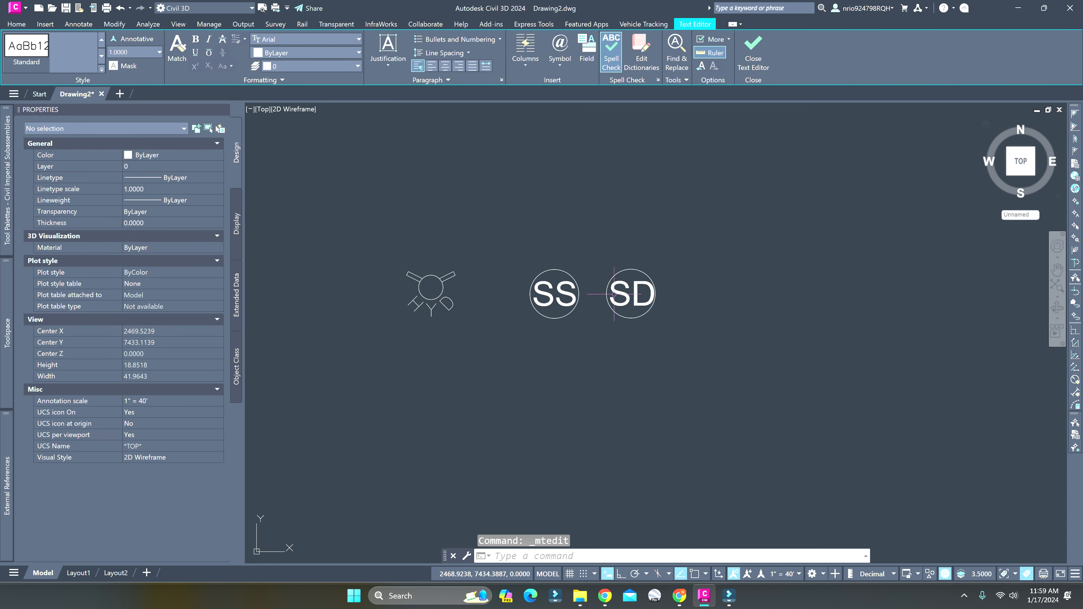
scroll(616, 295, up, 4)
click(628, 292)
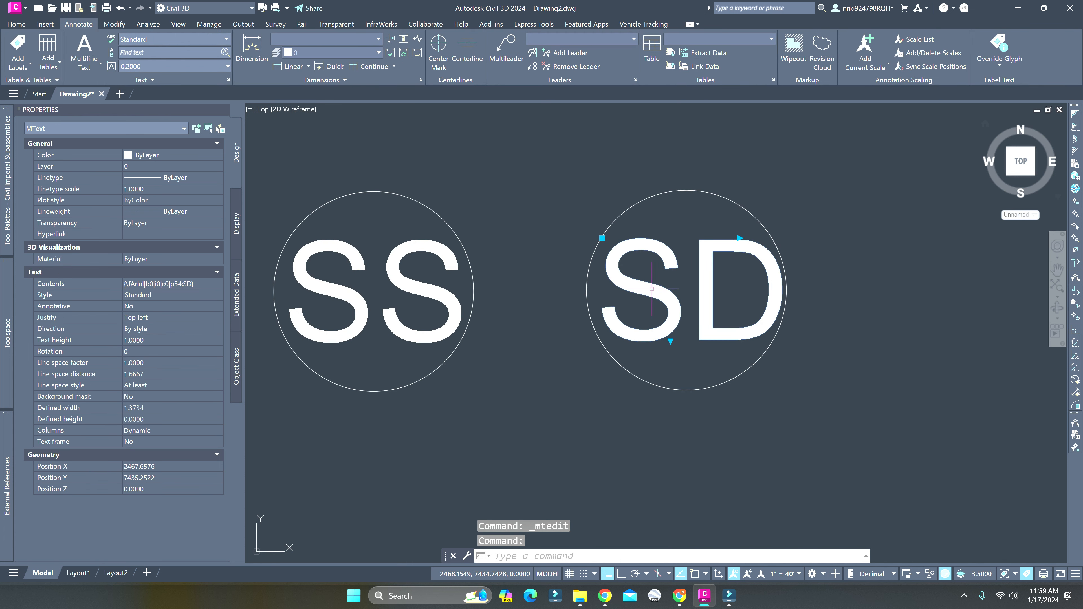
text(m)
key(Return)
click(680, 284)
click(676, 284)
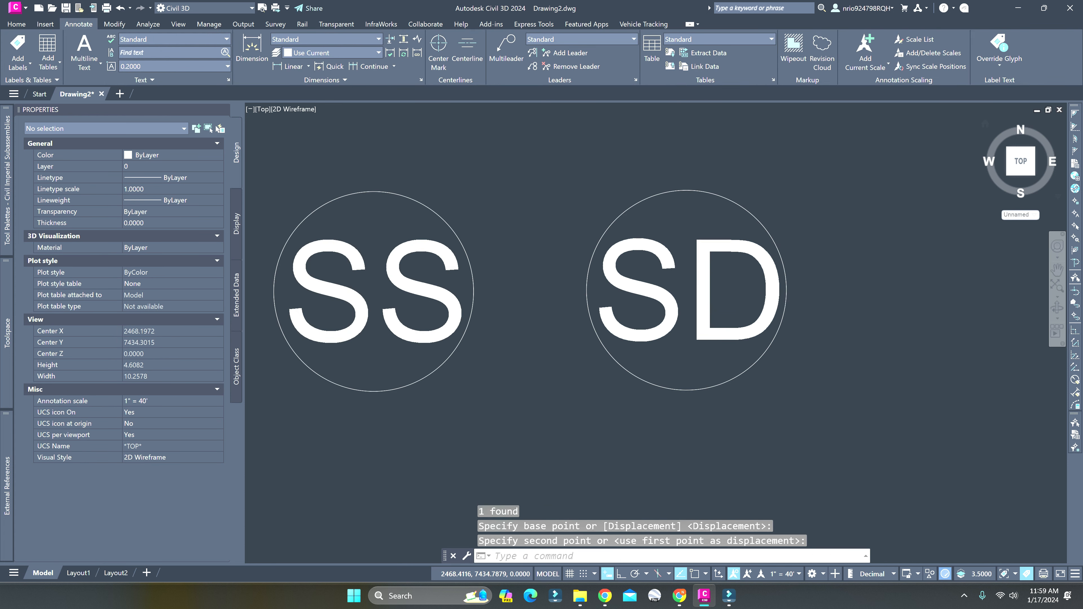
scroll(677, 285, down, 2)
scroll(550, 264, down, 2)
click(575, 232)
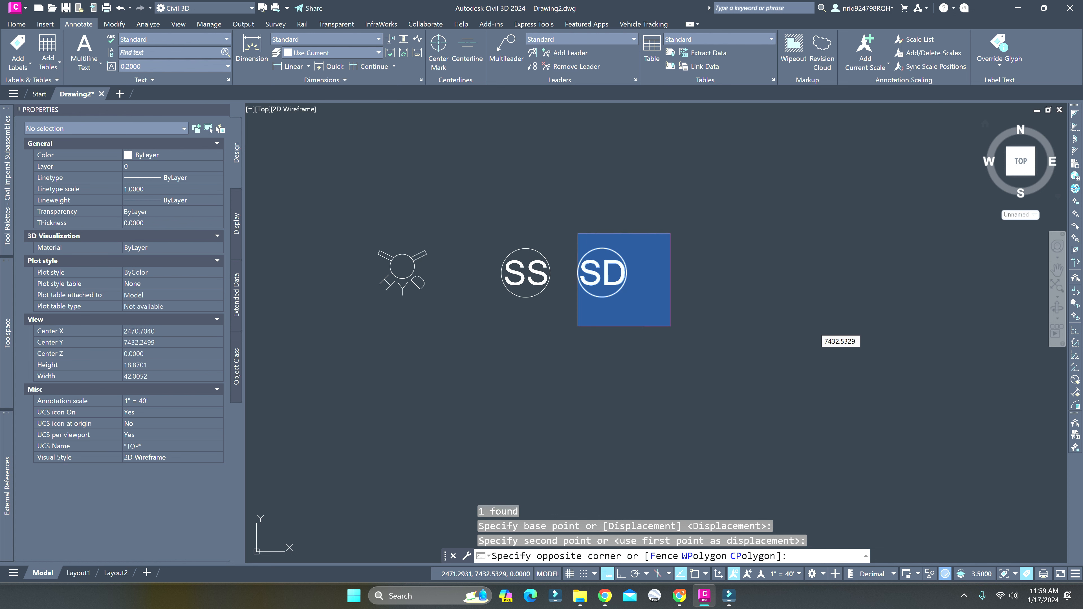
click(672, 327)
key(Escape)
click(496, 238)
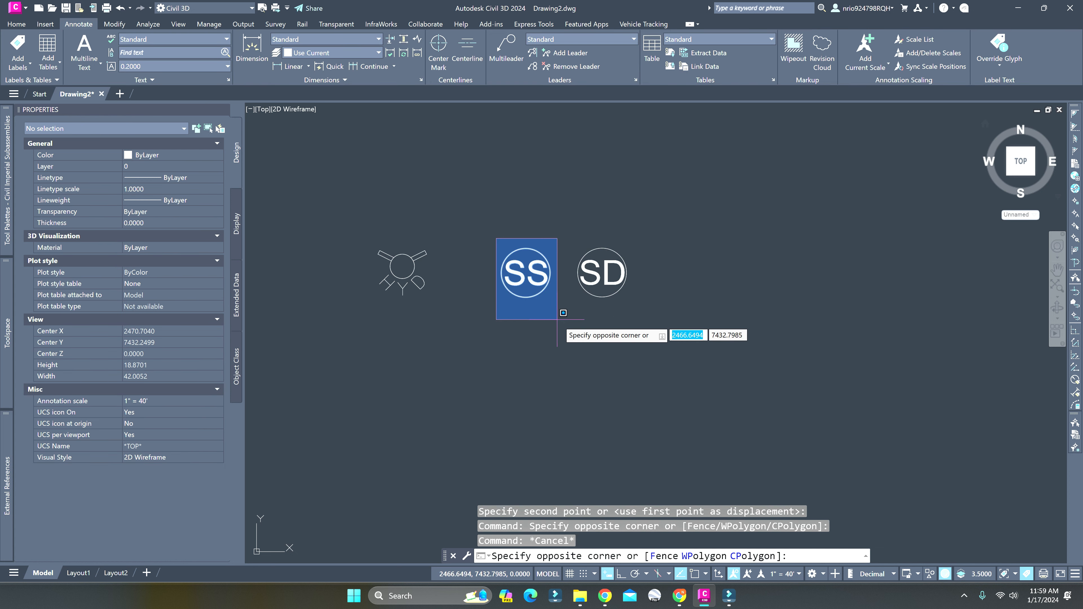
click(550, 317)
key(Escape)
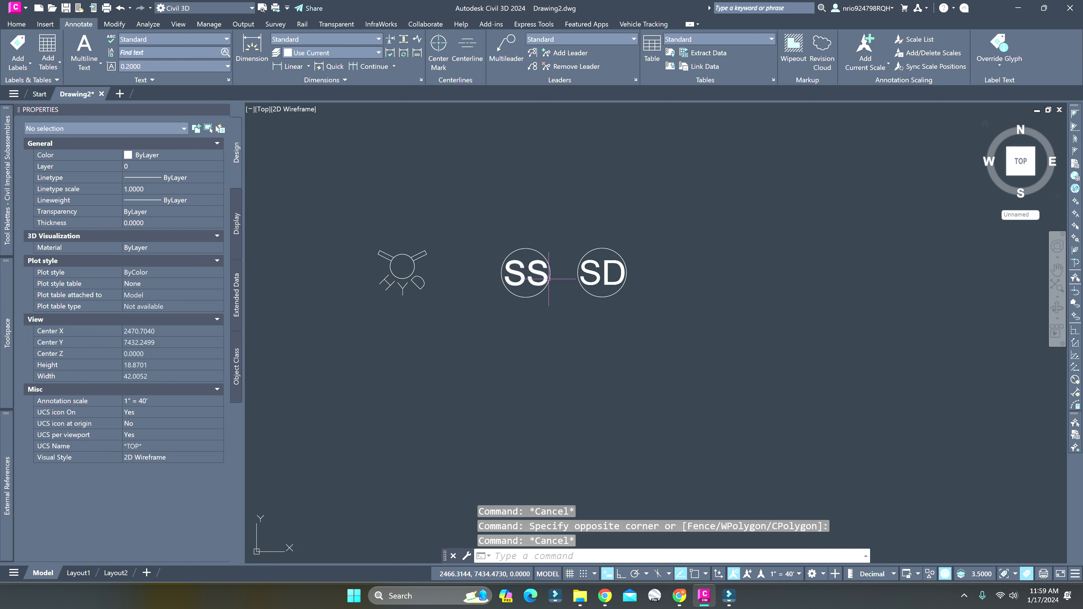
Define the SS text and its circle as a block named SS, converted in place, with the base point at the circle's centre
scroll(548, 279, down, 3)
scroll(511, 269, up, 5)
click(474, 230)
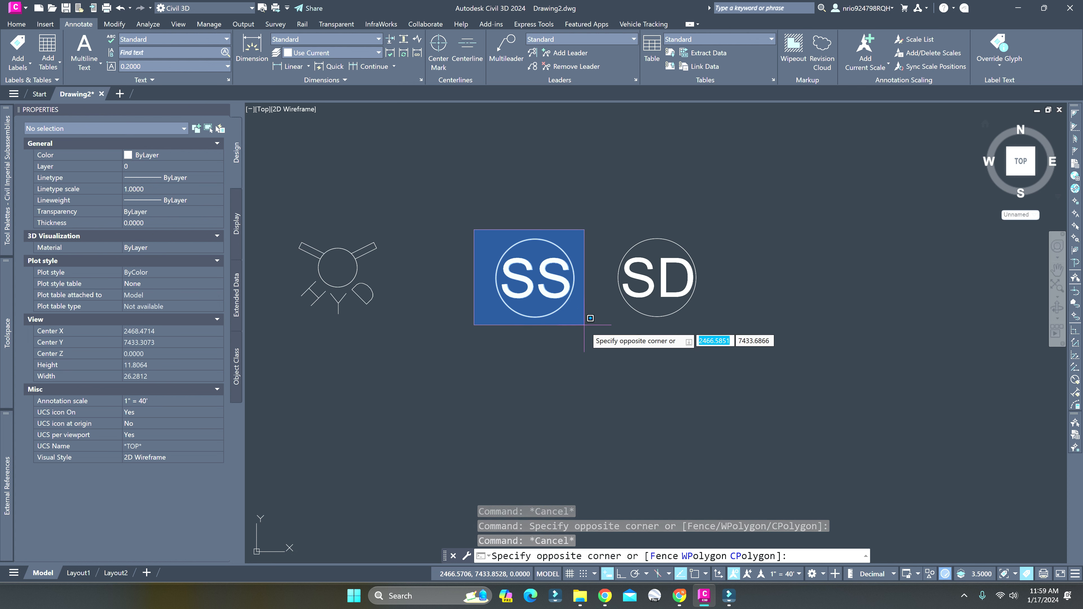
click(584, 325)
text(b)
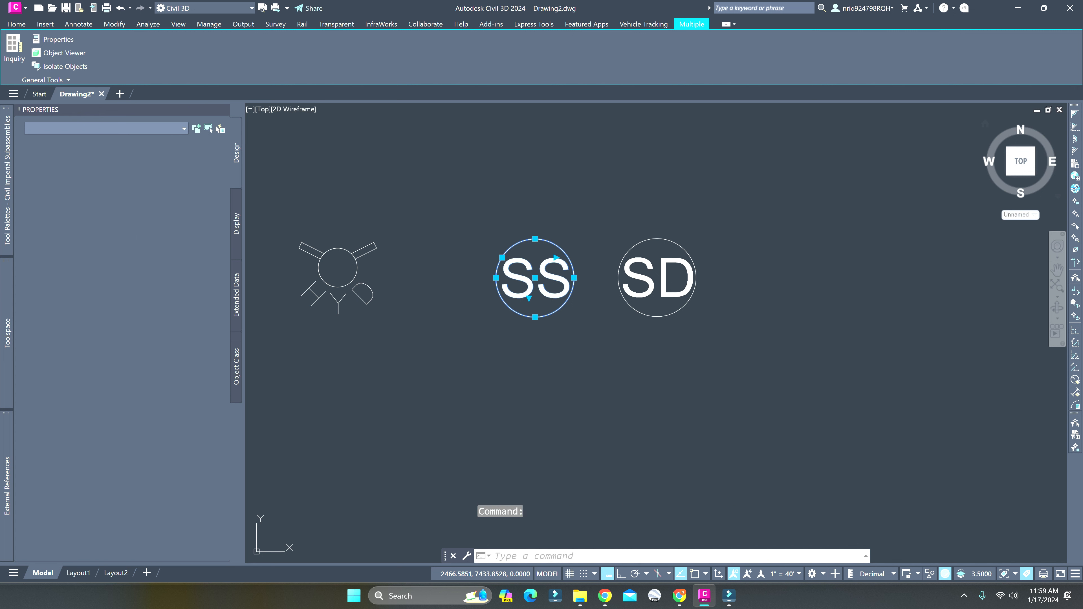
key(Return)
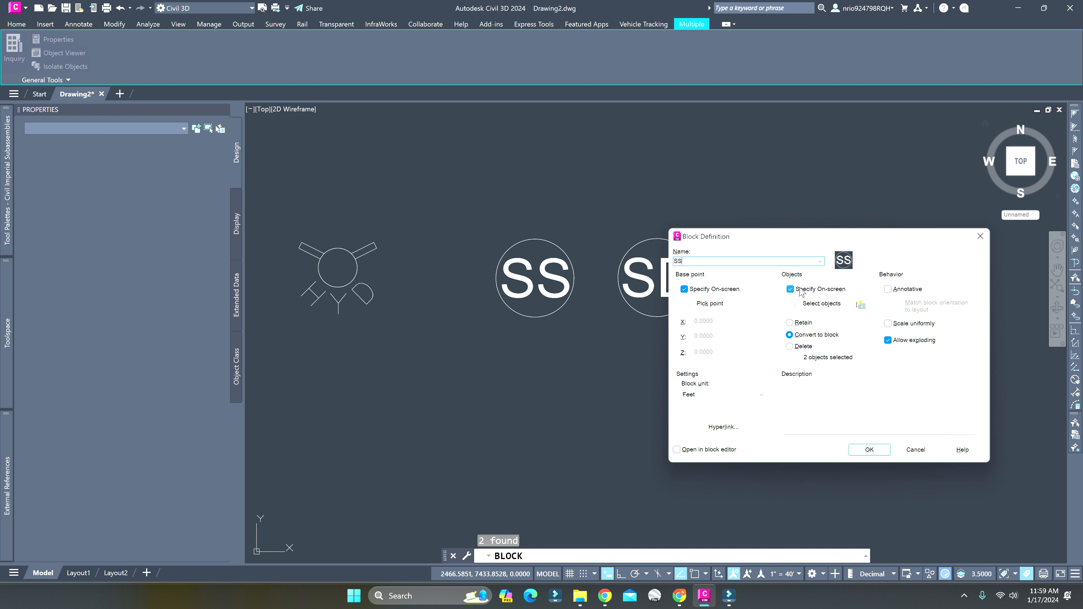
click(869, 450)
shift+right_click(583, 324)
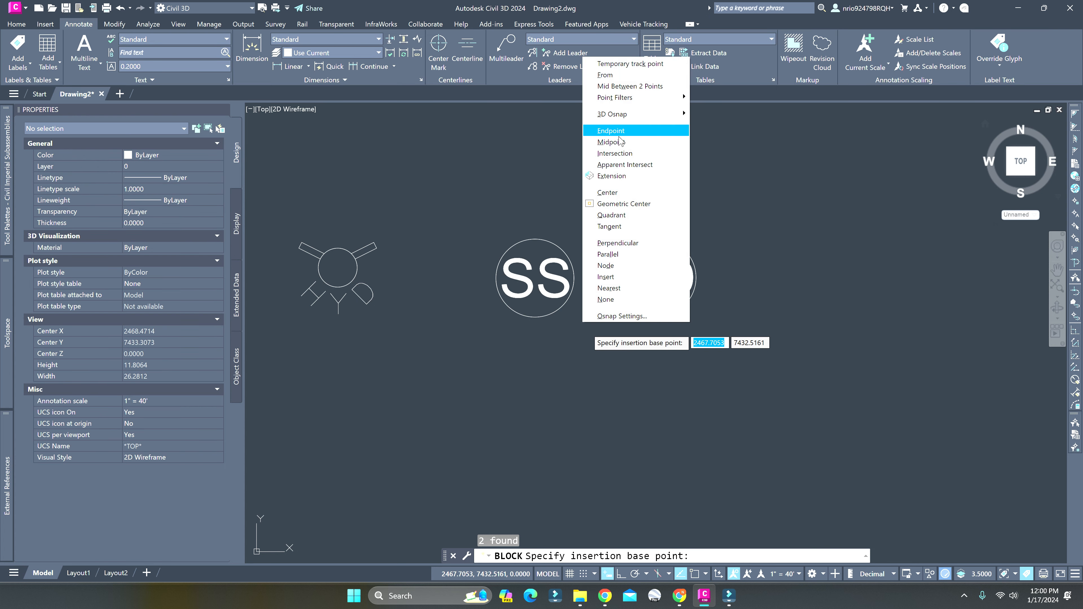
click(607, 193)
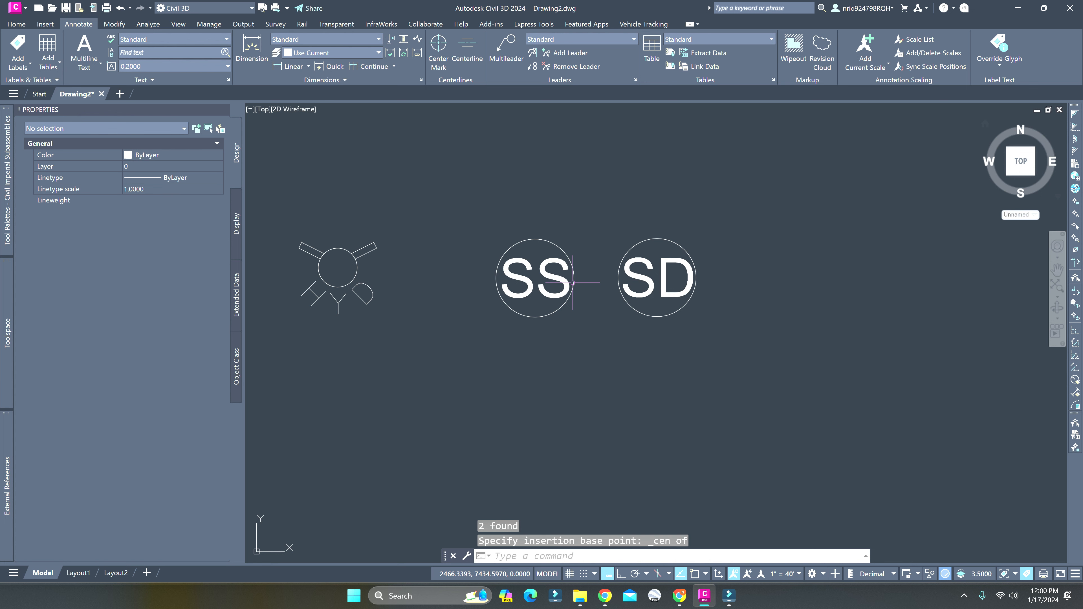
key(Escape)
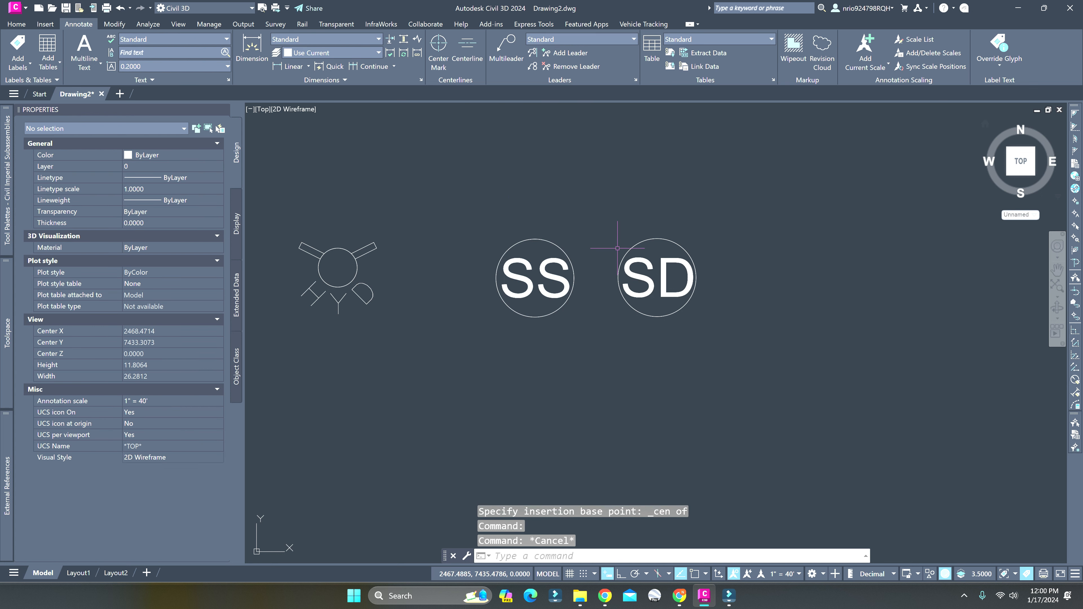
Define the SD text and its circle as a block, converted in place, with the base point at the circle's centre
click(601, 229)
click(756, 332)
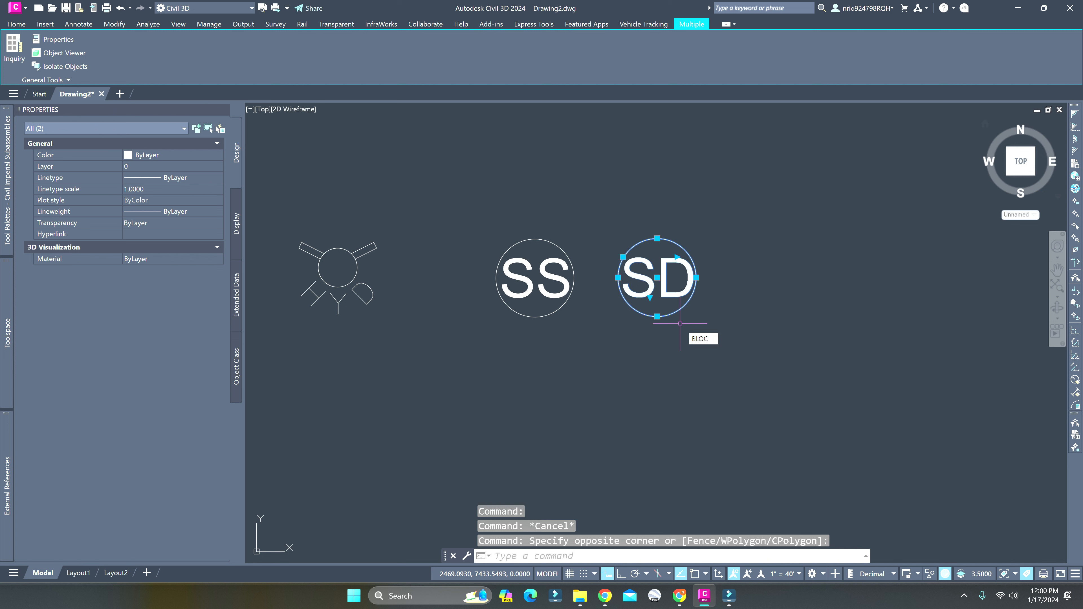
key(Return)
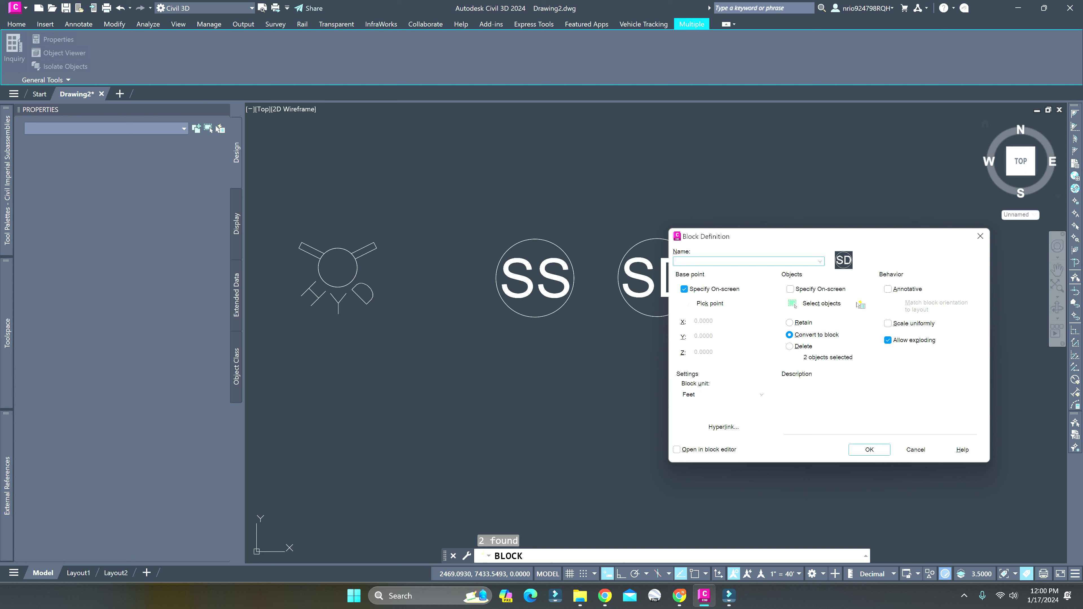
click(867, 450)
click(612, 299)
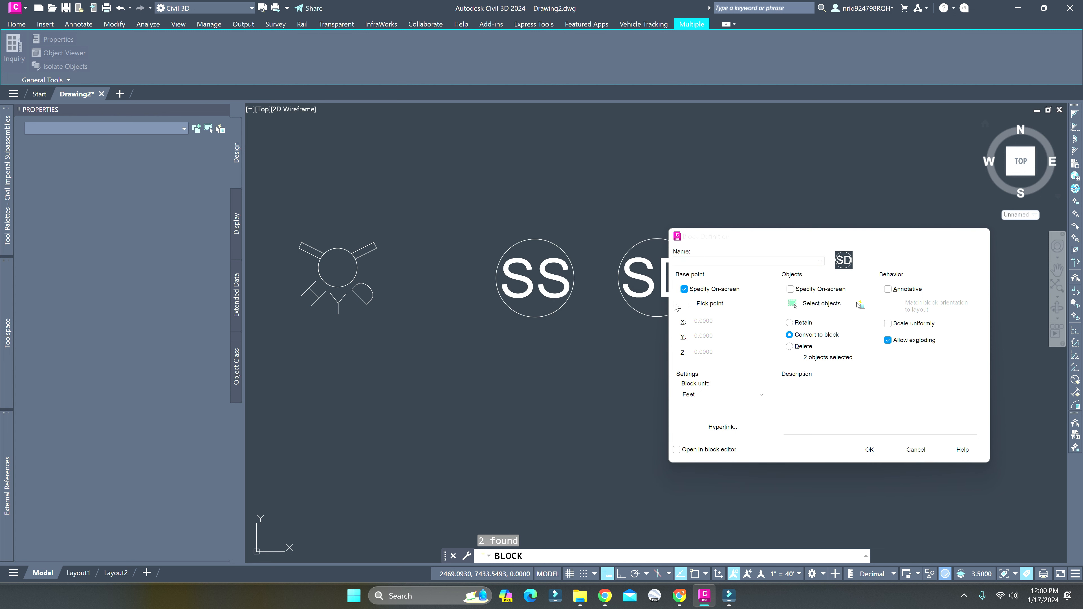
click(869, 450)
shift+right_click(718, 323)
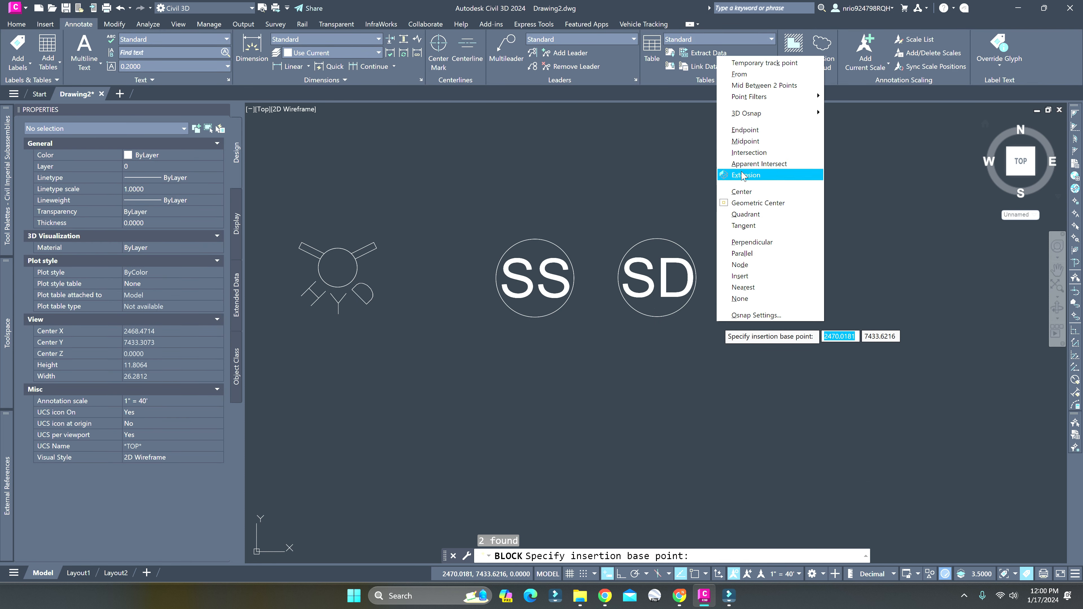
click(742, 191)
click(655, 313)
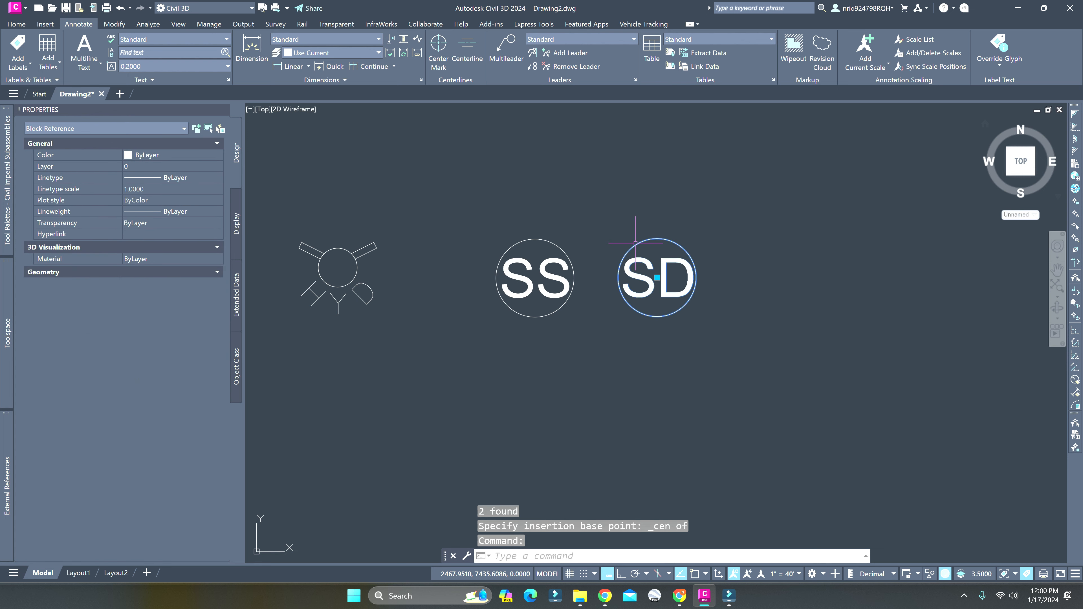
click(661, 278)
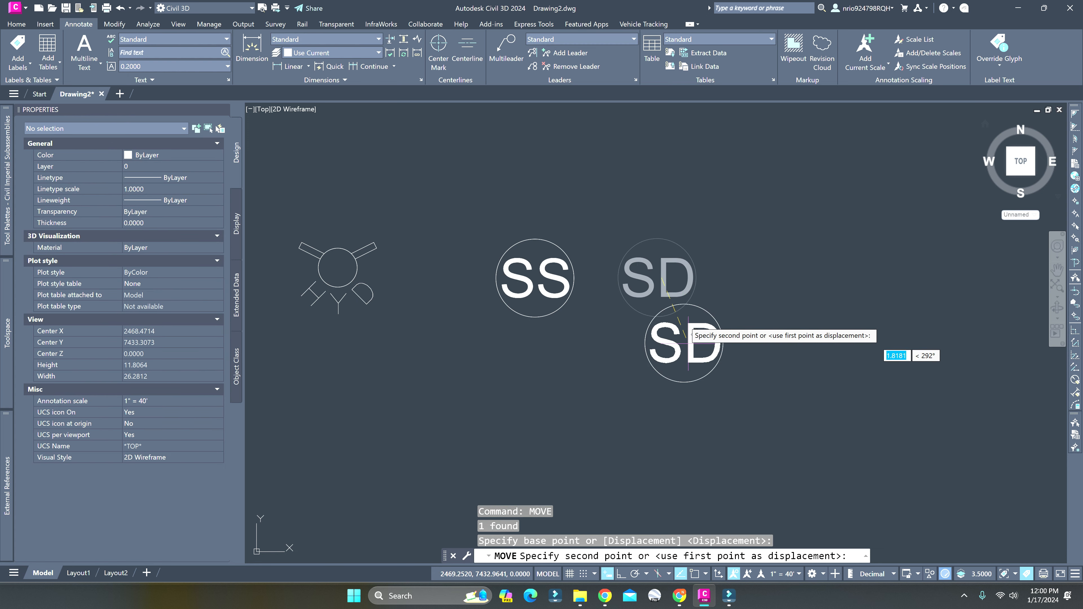
key(Escape)
scroll(634, 287, up, 4)
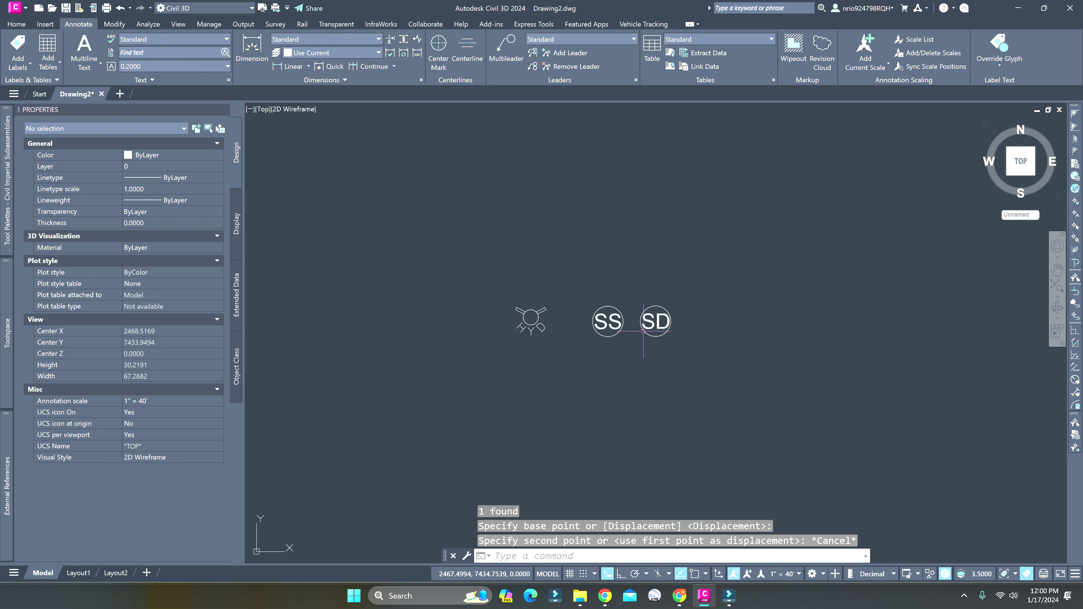
scroll(643, 329, up, 2)
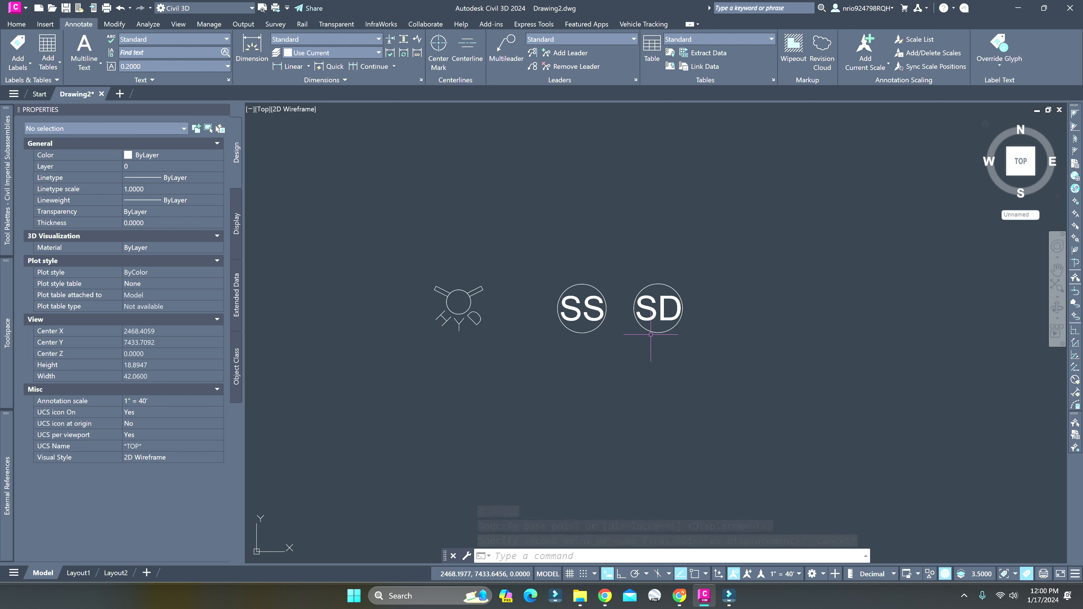
scroll(682, 322, up, 2)
Draw a six-sided polygon inscribed in a circle of radius 1 beside the SD symbol
mouse_move(694, 318)
middle_down()
mouse_move(619, 358)
mouse_move(532, 366)
middle_up()
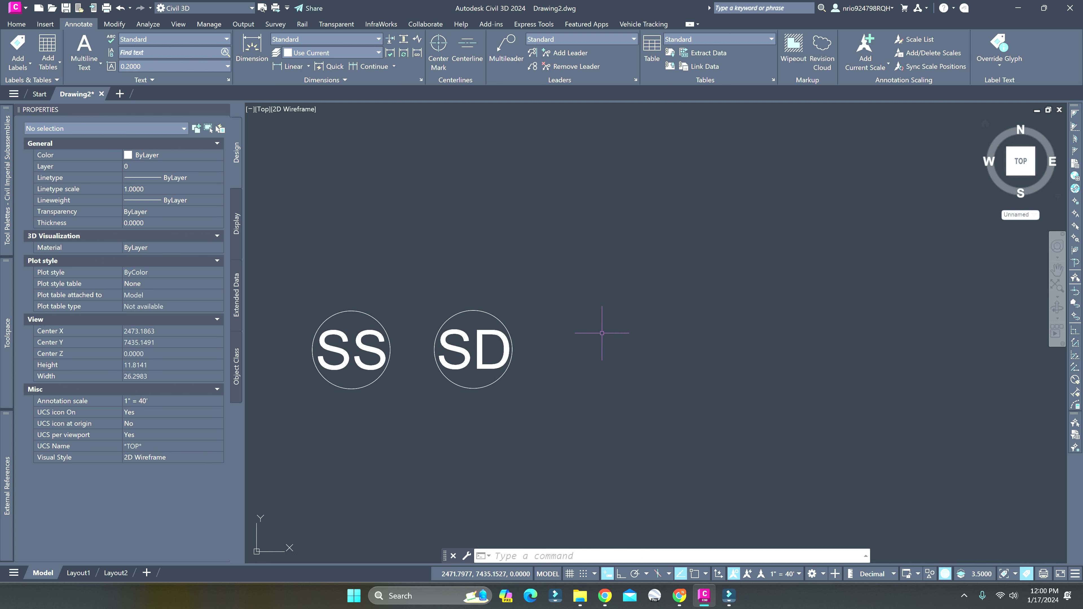
click(26, 24)
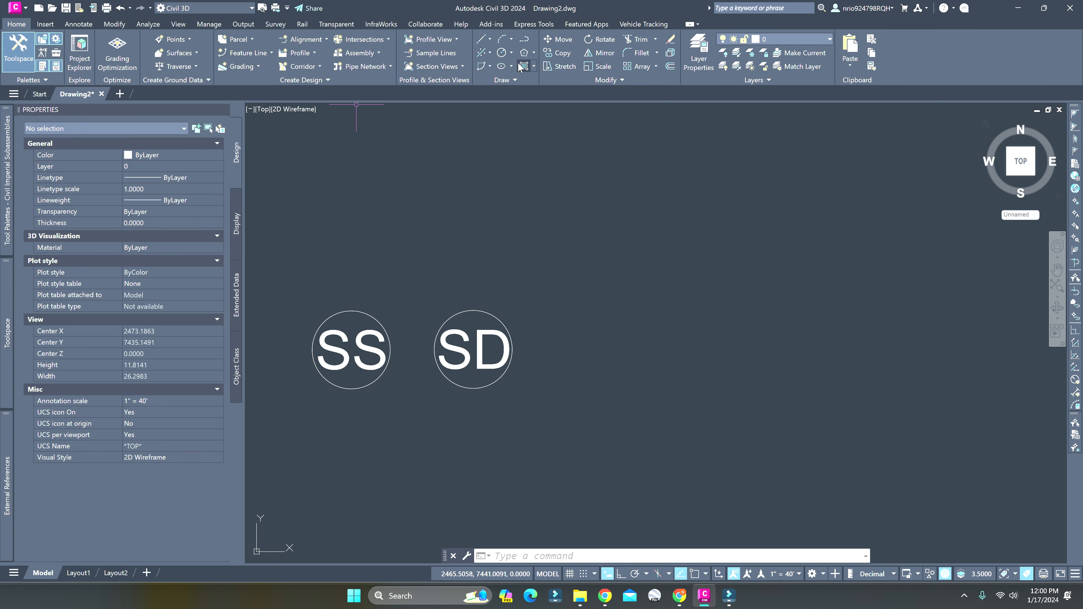
click(523, 52)
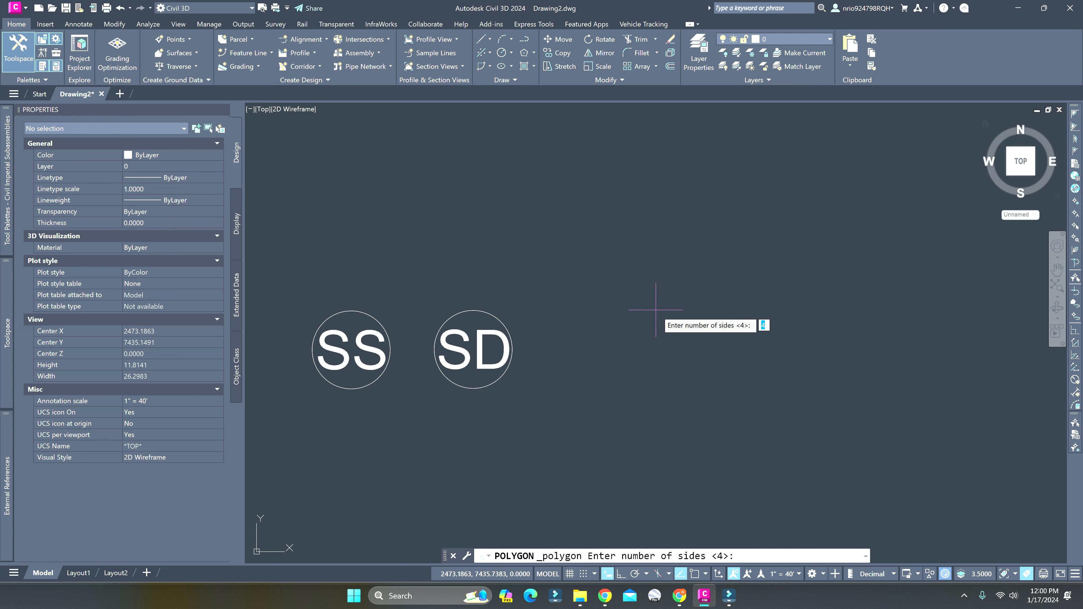
text(6)
key(Return)
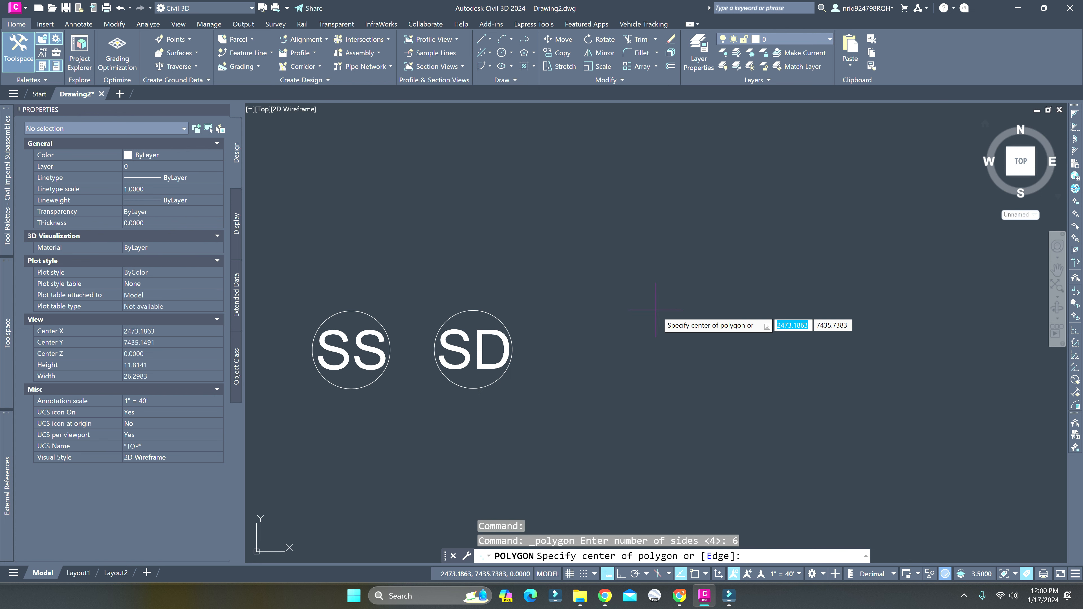
click(639, 355)
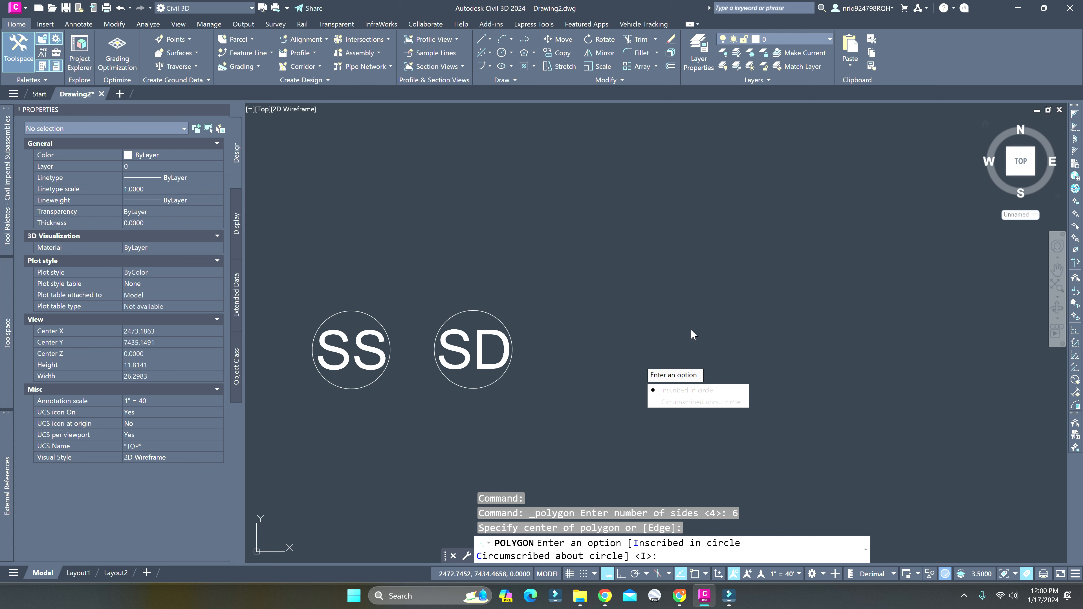
key(Return)
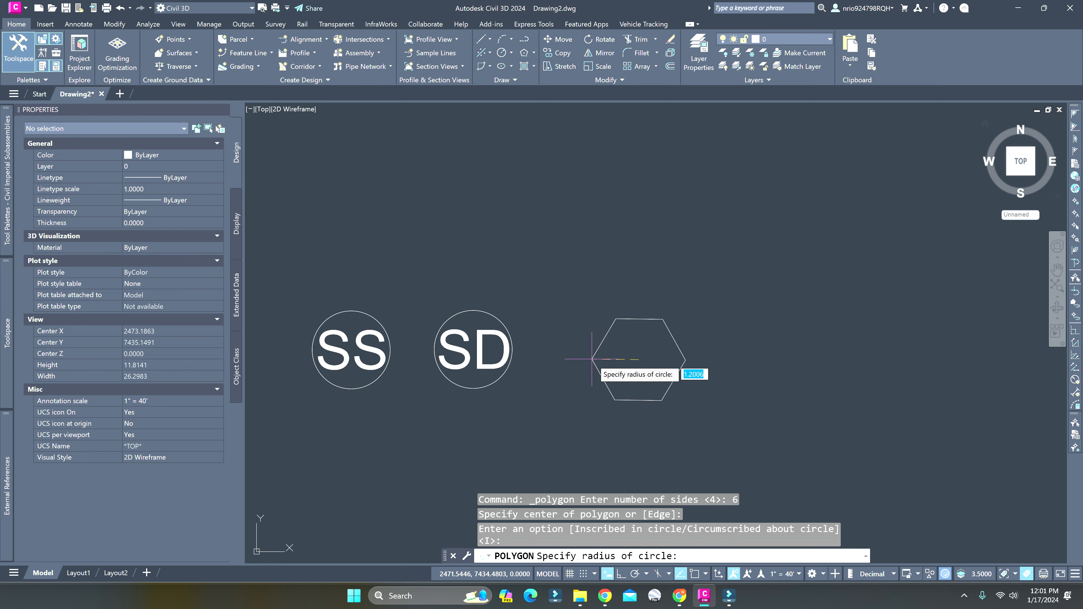
key(Return)
key(Escape)
key(Escape)
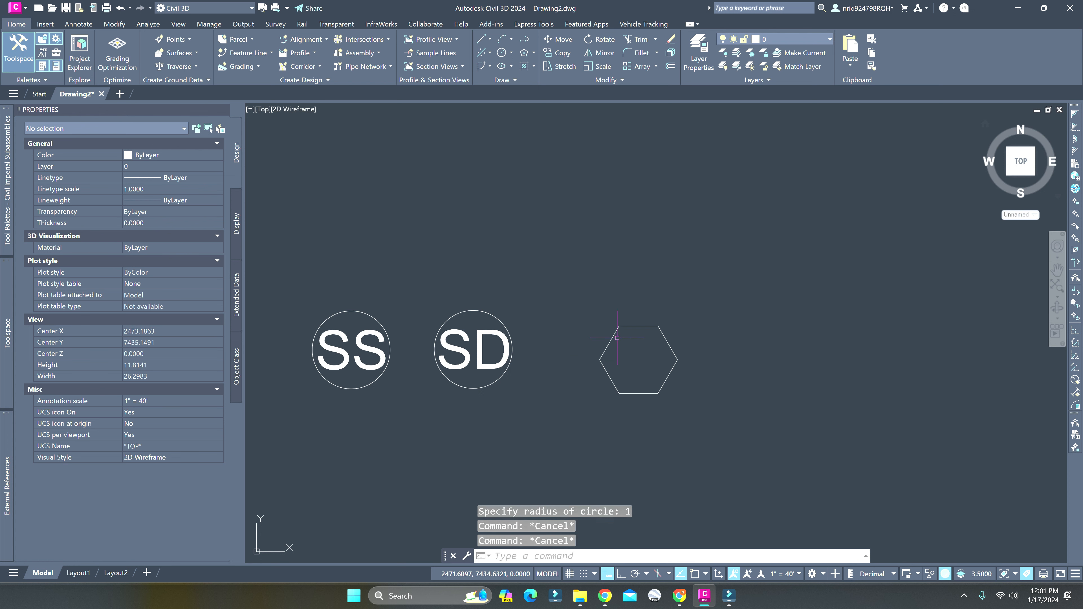
Draw a horizontal polyline just above the hexagon, slightly longer than its top edge, with Ortho turned on
scroll(625, 325, up, 4)
text(pl)
key(Return)
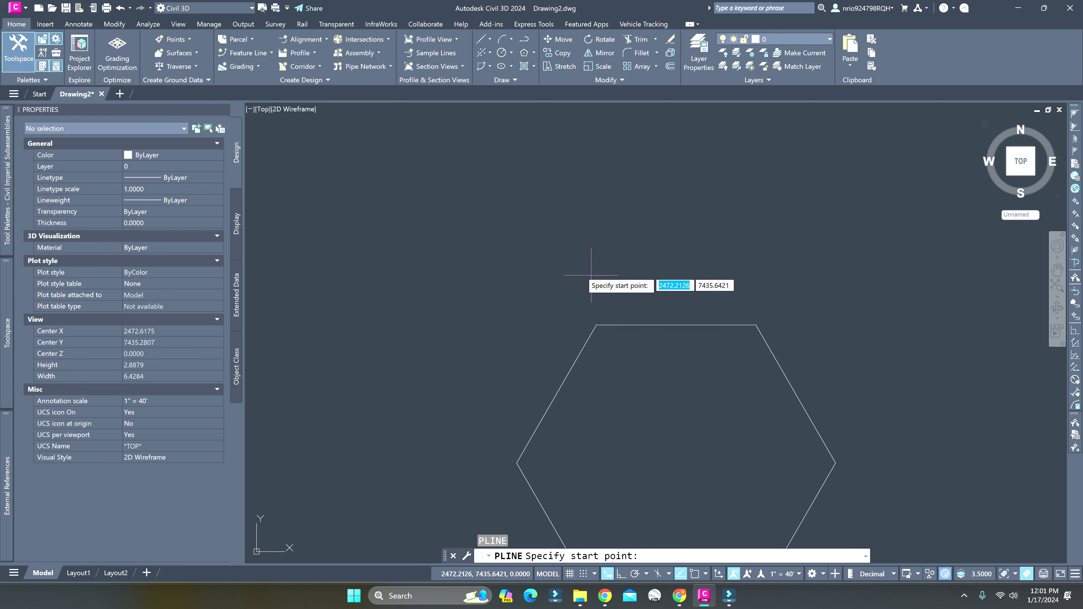
click(579, 270)
key(F8)
click(772, 280)
key(Return)
Move the hexagon from the midpoint of its top edge perpendicularly up onto the horizontal reference line
click(706, 363)
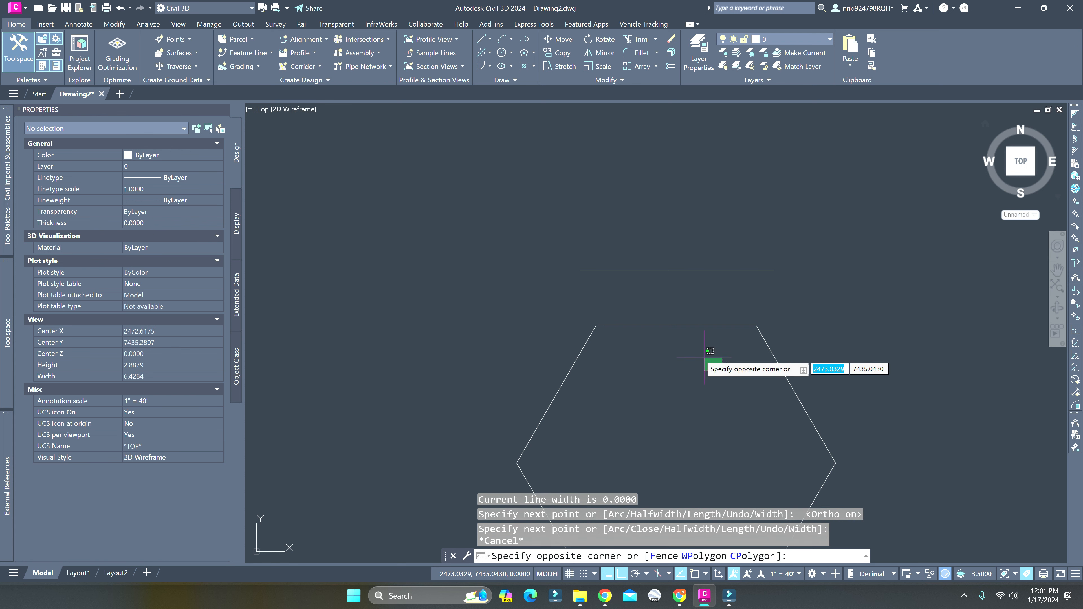
click(633, 310)
text(m)
key(Return)
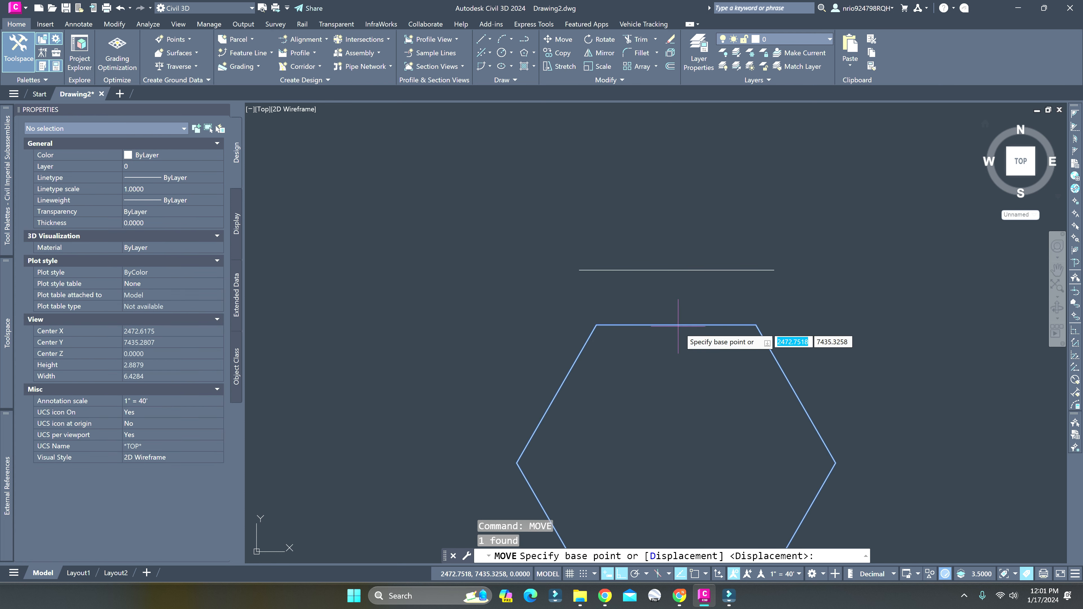
shift+right_click(672, 325)
click(725, 162)
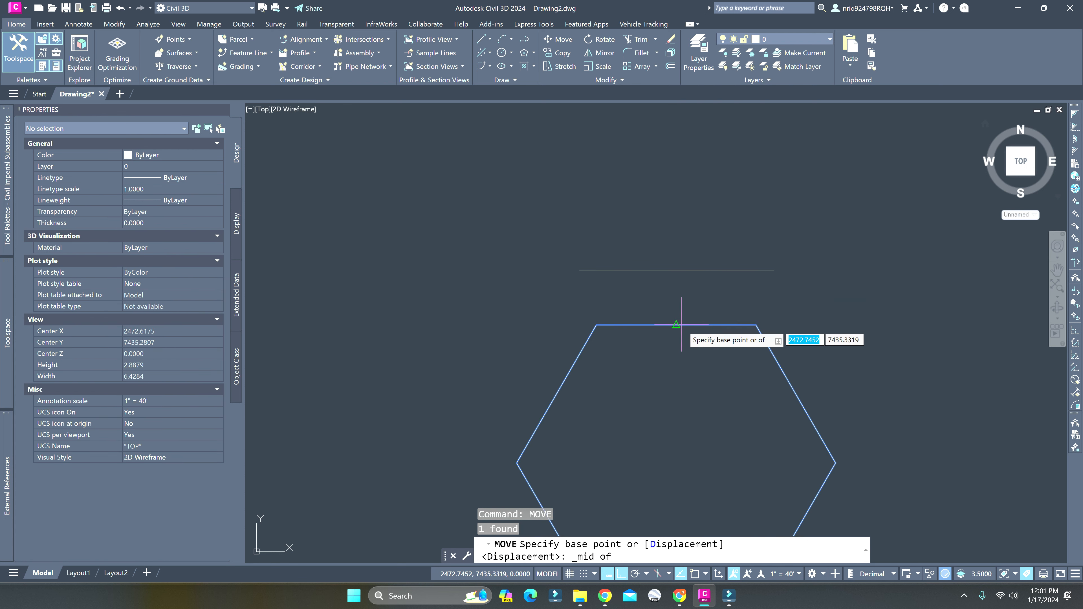
click(678, 315)
shift+right_click(688, 282)
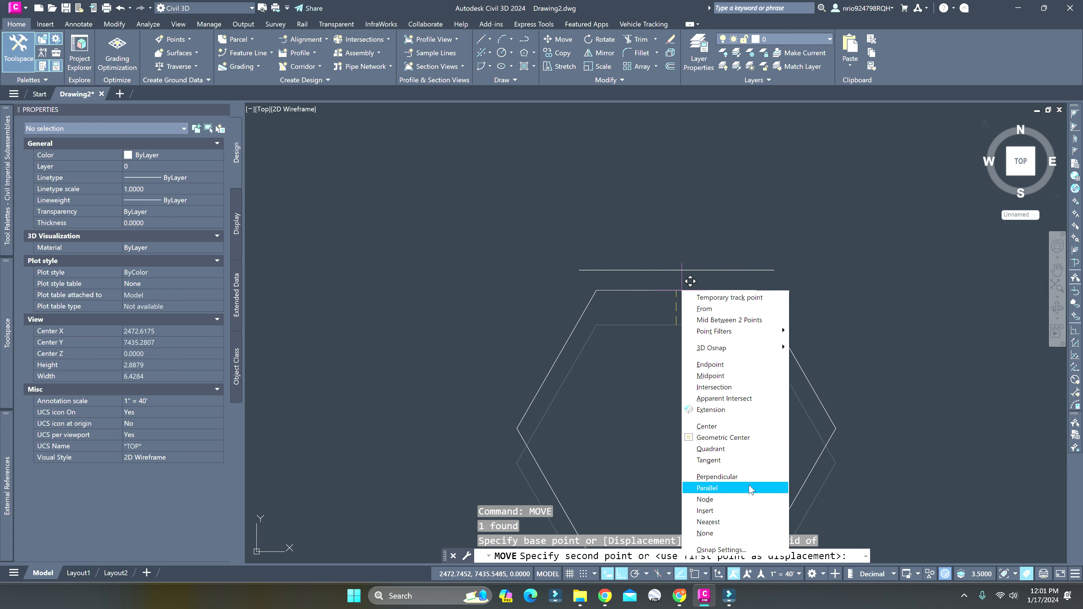
click(716, 477)
click(679, 270)
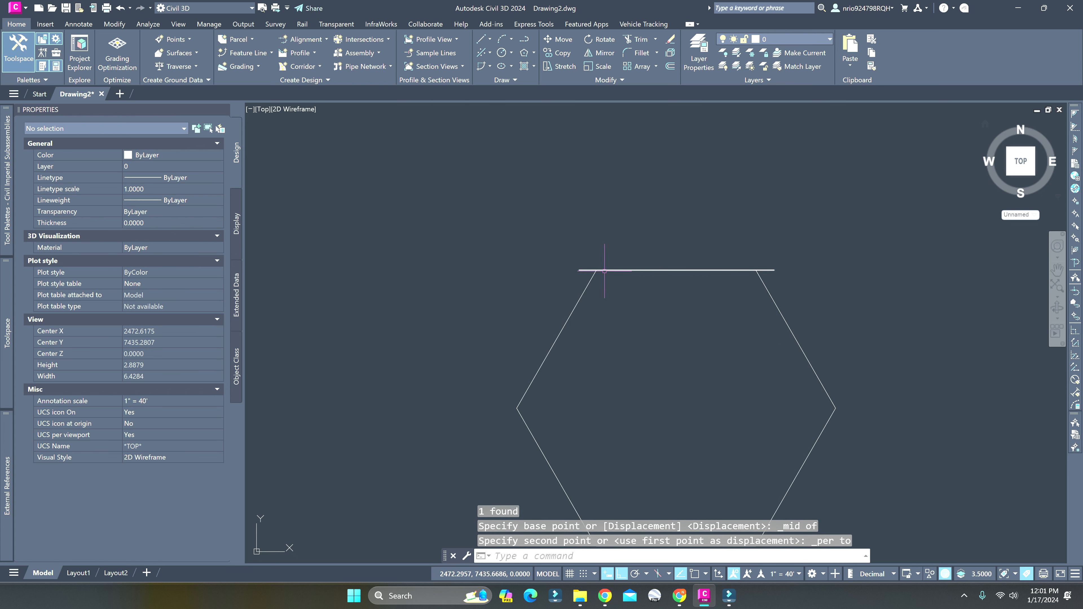
Delete the horizontal reference line lying along the hexagon's top edge
scroll(603, 270, up, 6)
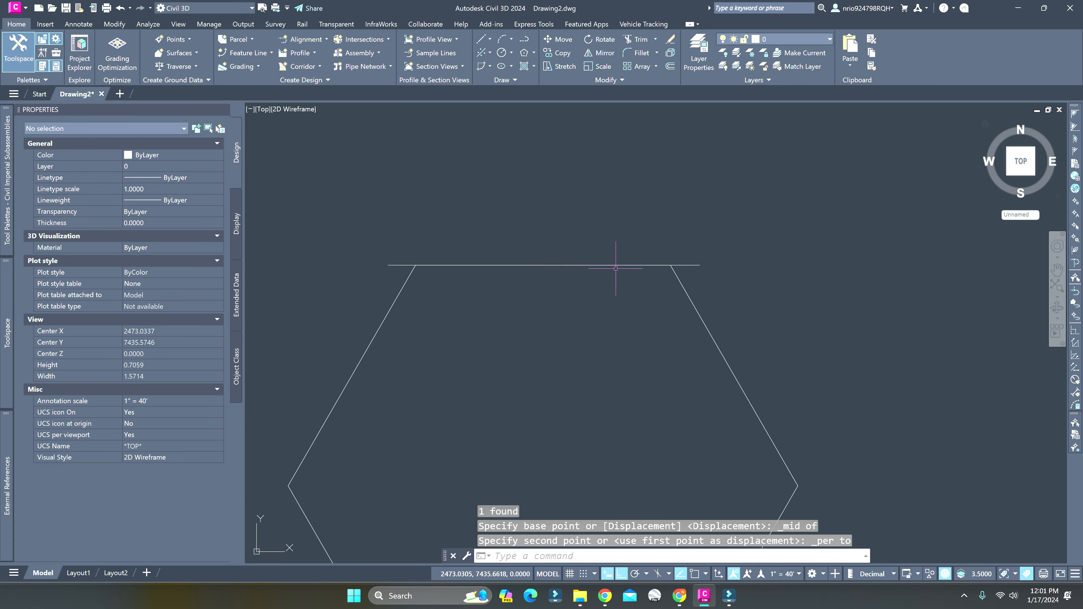
key(Escape)
scroll(638, 265, up, 8)
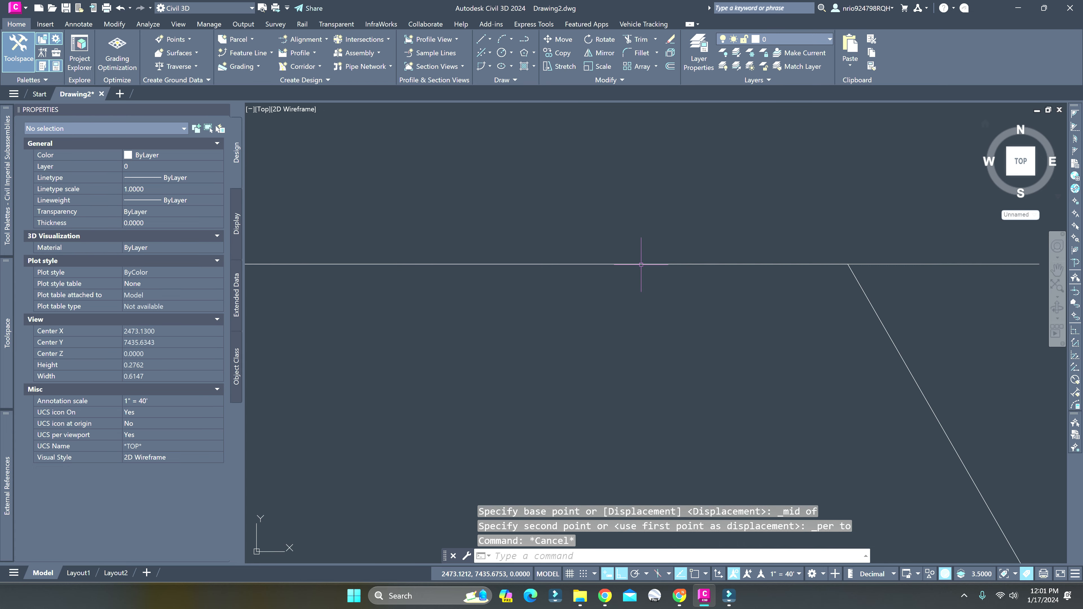
click(945, 273)
click(936, 242)
key(Delete)
scroll(922, 287, down, 10)
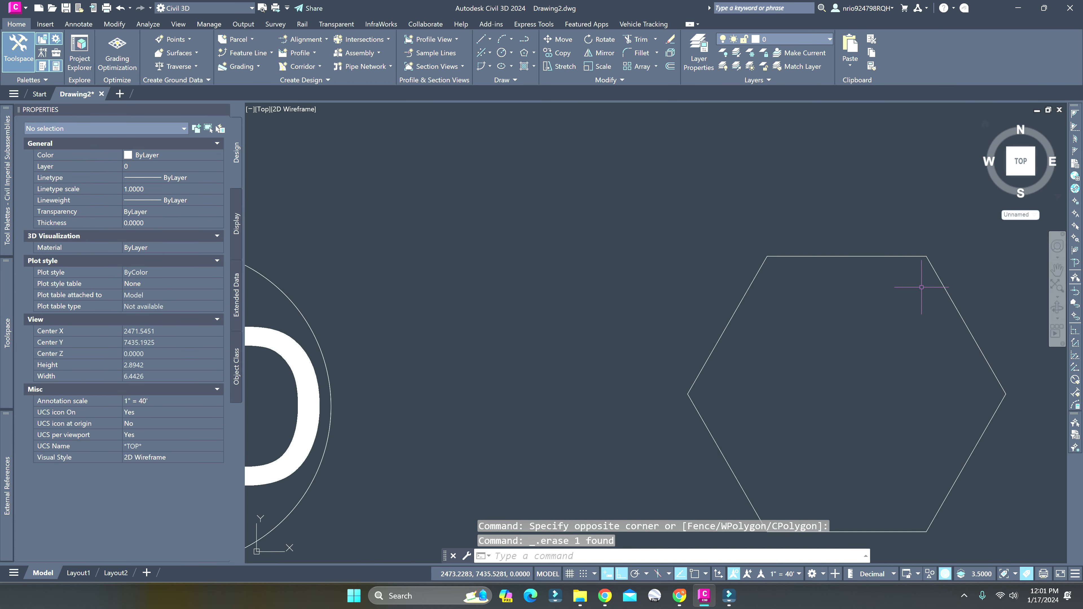
Draw a horizontal polyline across the middle of the hexagon, snapped from its left vertex to its right vertex
scroll(589, 325, down, 5)
text(pl)
key(Return)
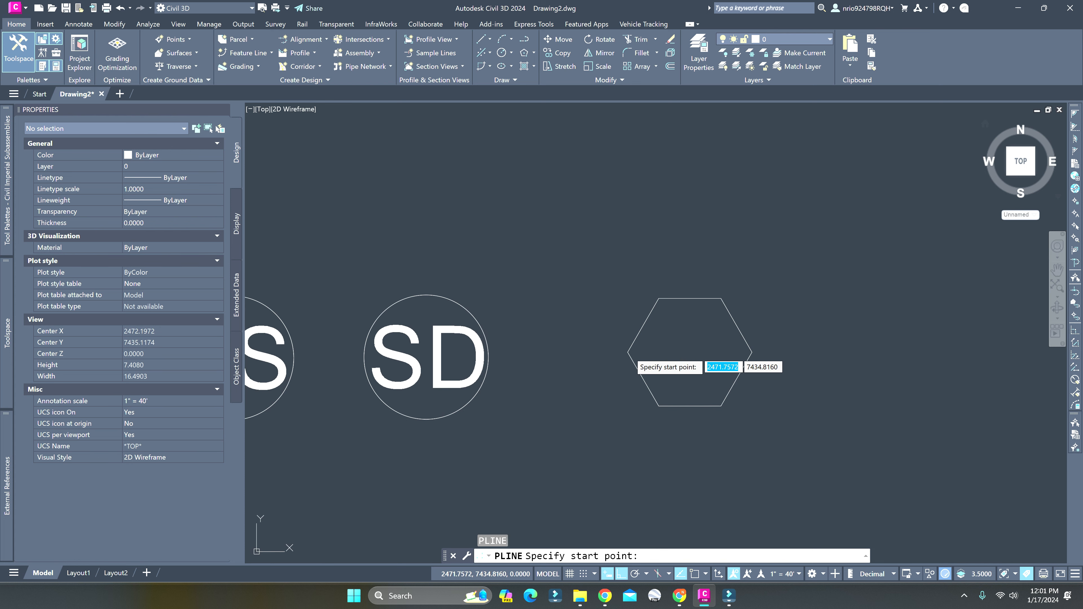
key(F3)
click(628, 352)
click(751, 352)
key(Return)
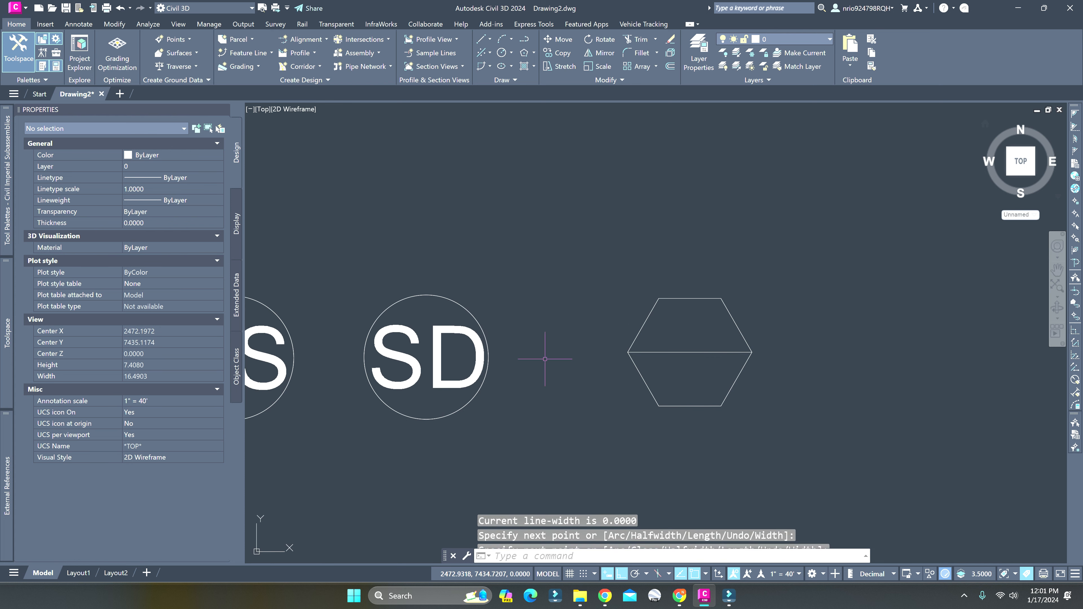
key(Escape)
Add multiline text reading "A" in the upper half of the hexagon
click(81, 24)
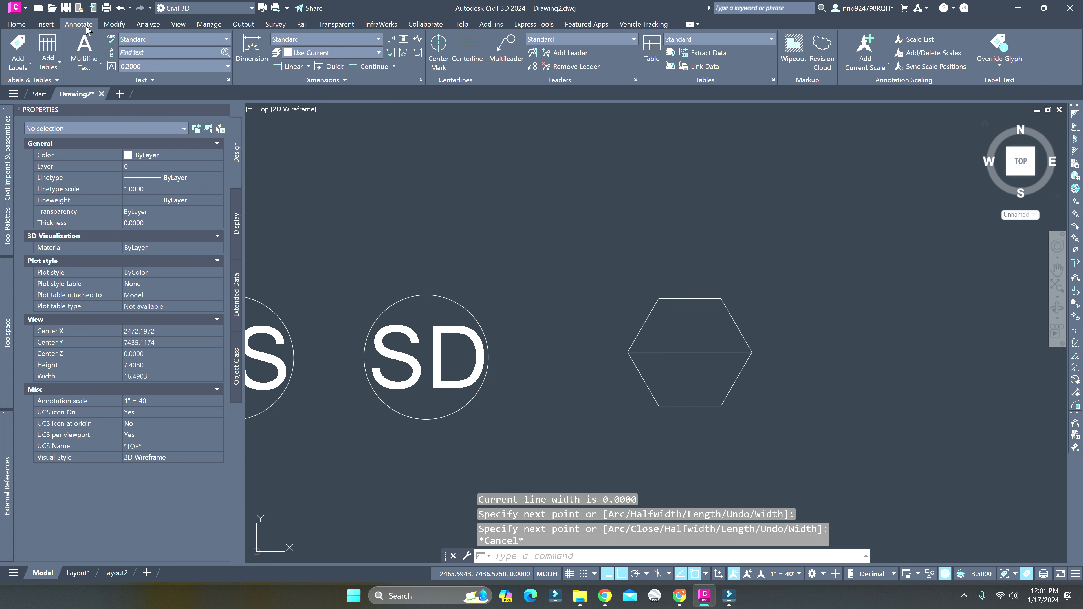
click(84, 50)
click(664, 316)
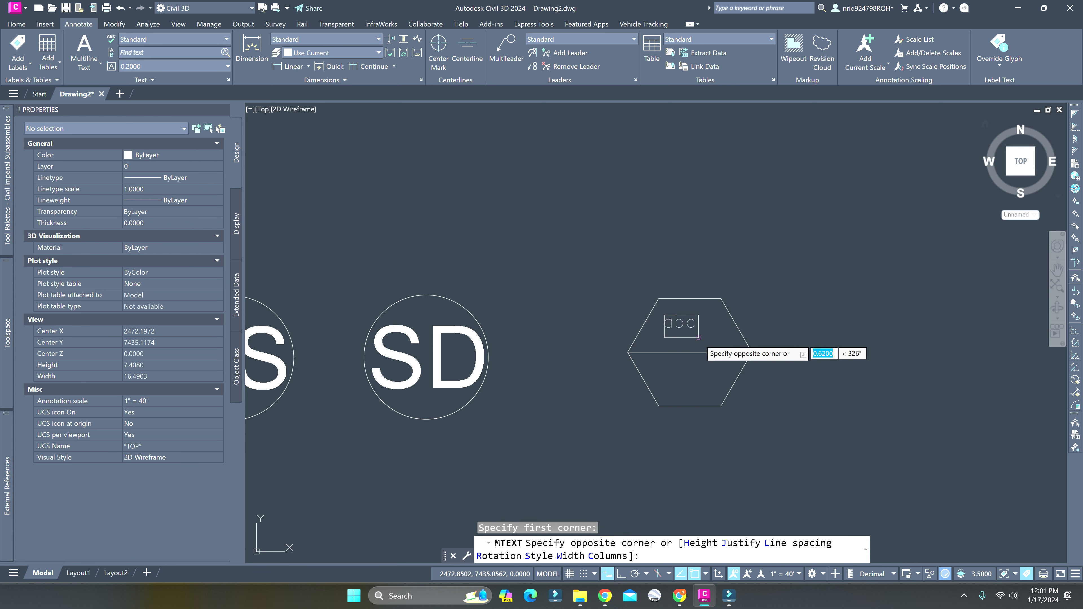
click(718, 346)
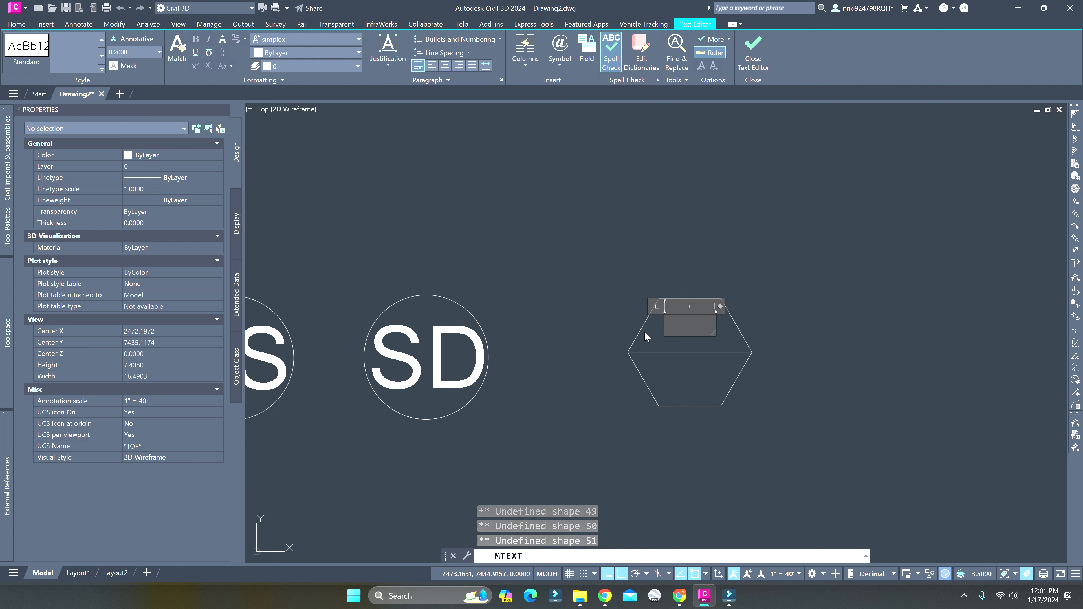
text(A)
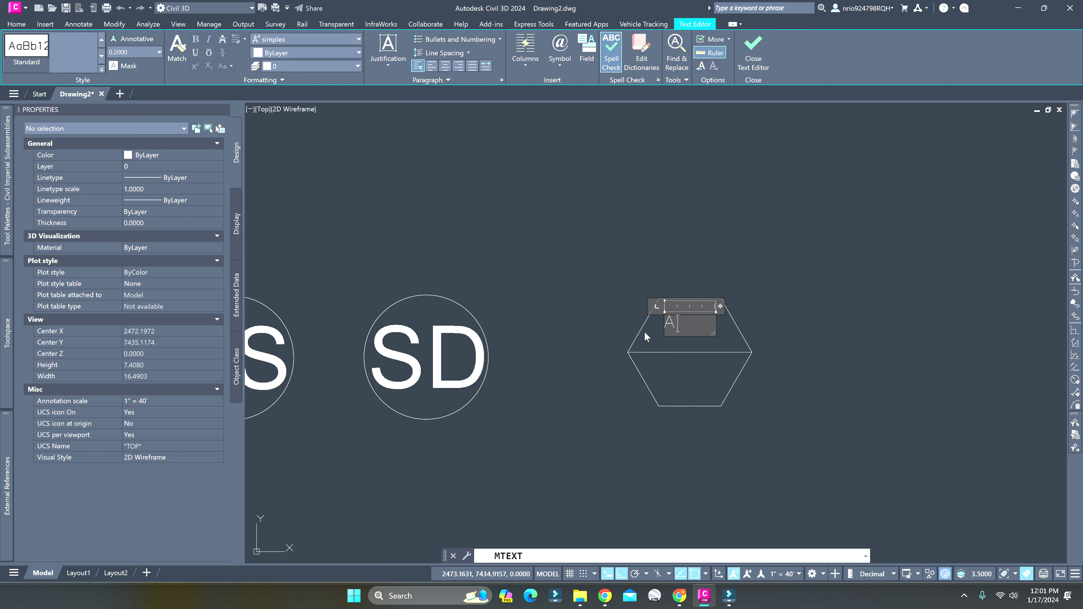
click(663, 347)
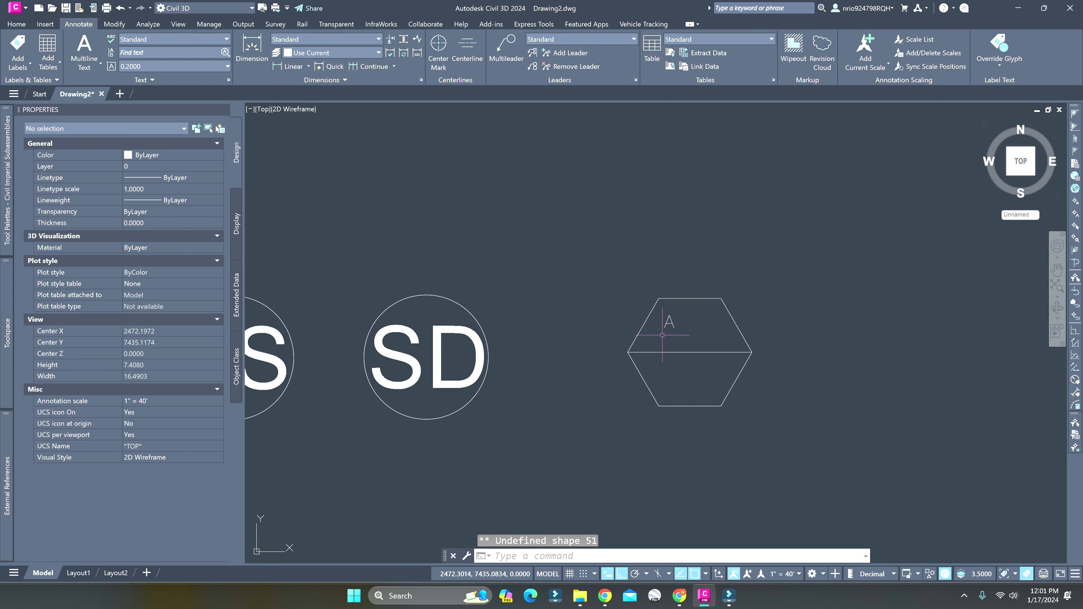
Set the text height of the letter A in the hexagon to 0.6 and its font to Arial
click(665, 321)
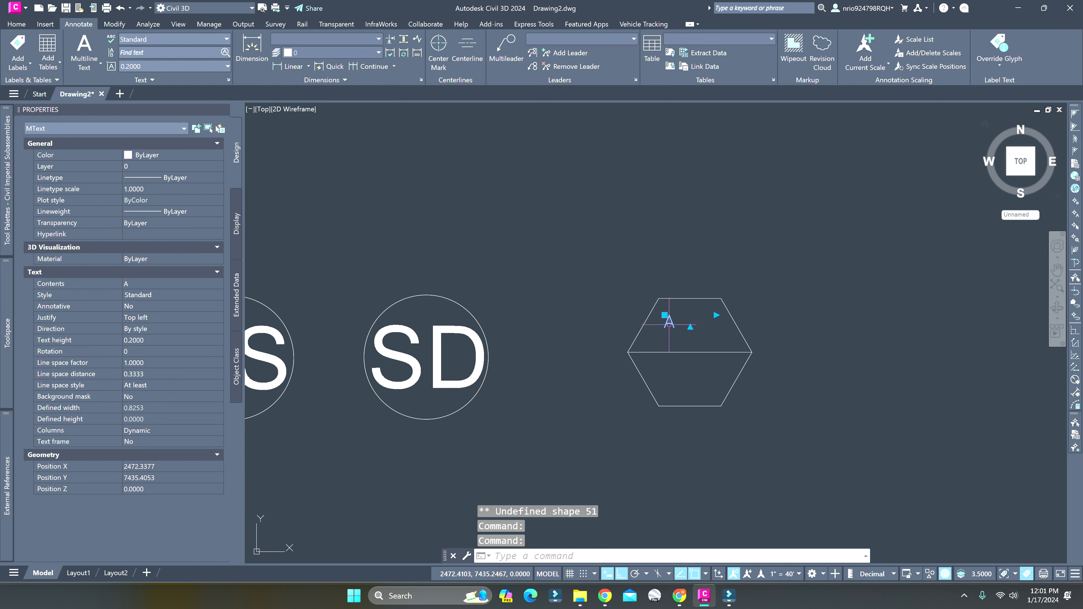
double_click(666, 323)
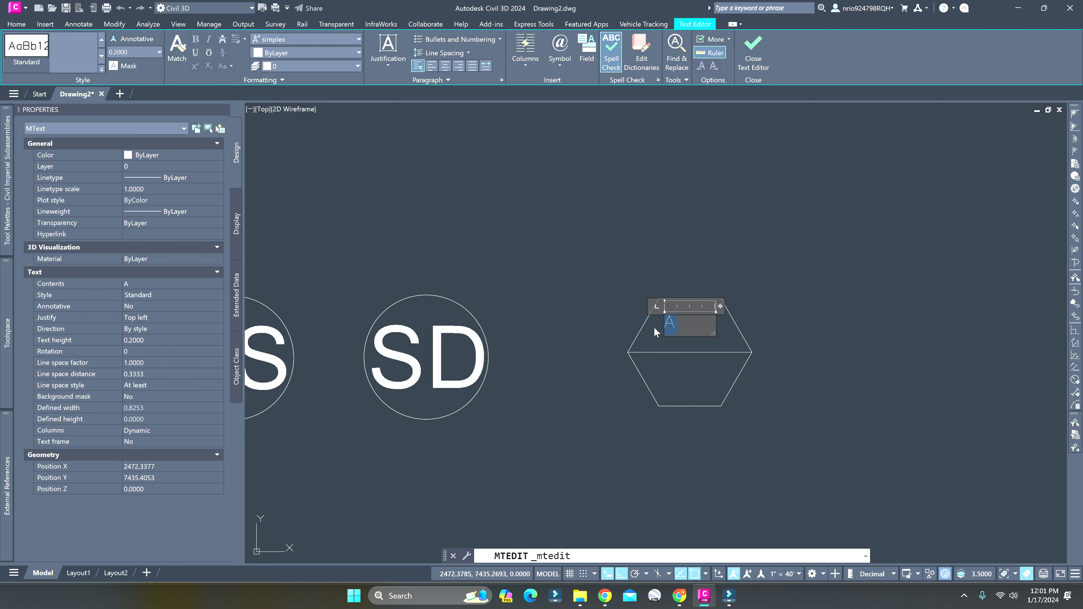
click(160, 53)
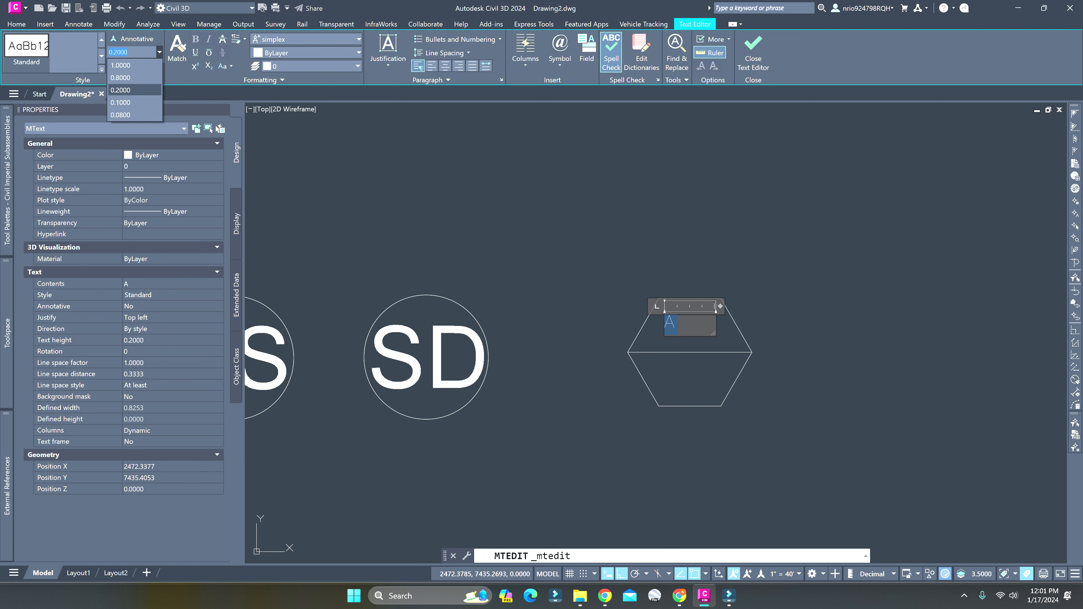
key(Escape)
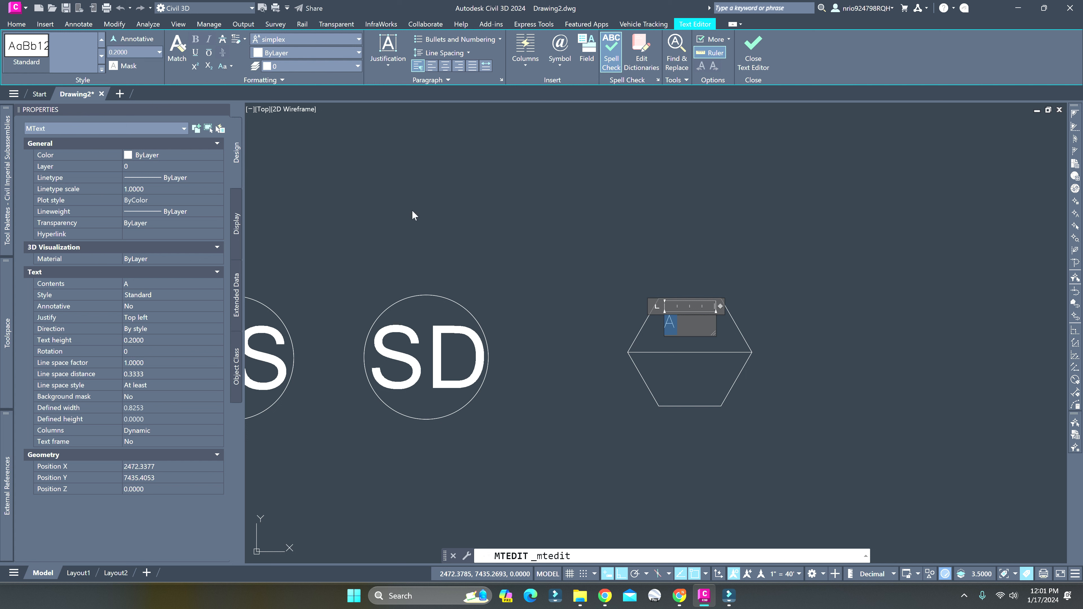
key(Return)
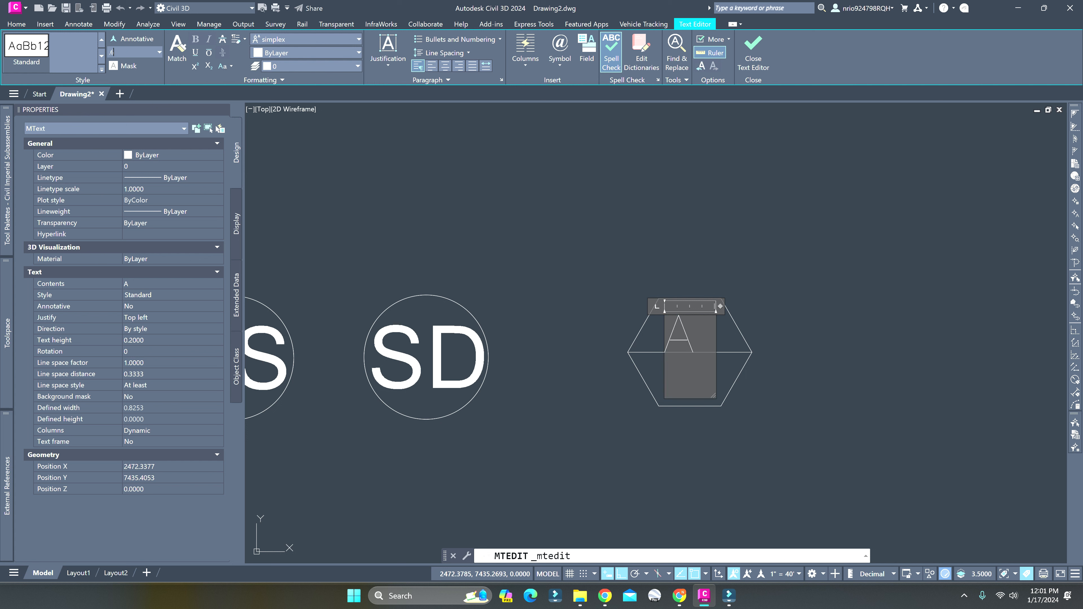
key(Return)
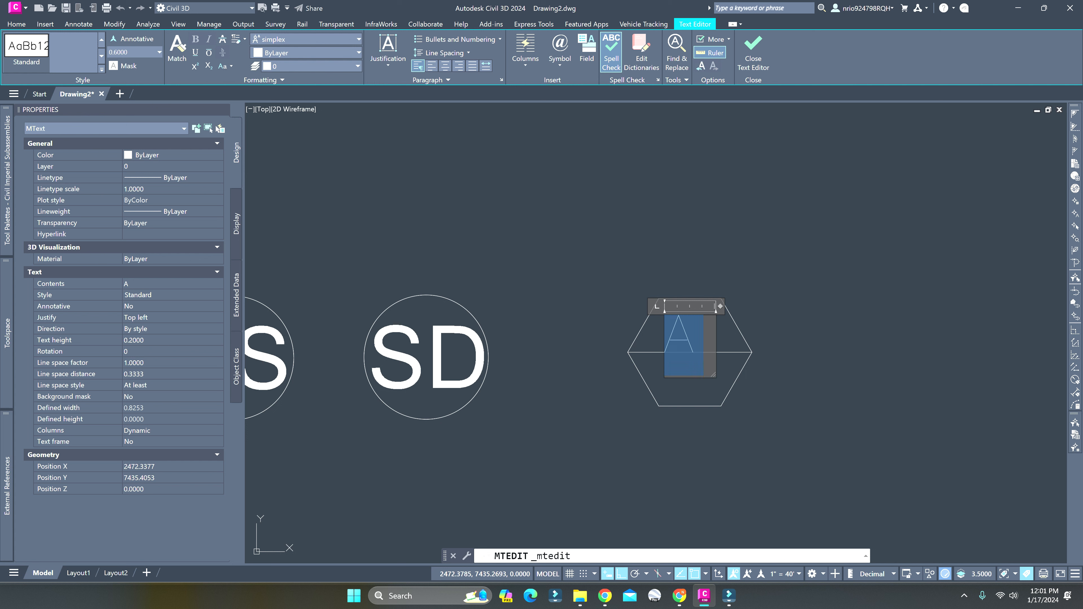
click(300, 41)
click(300, 41)
click(300, 41)
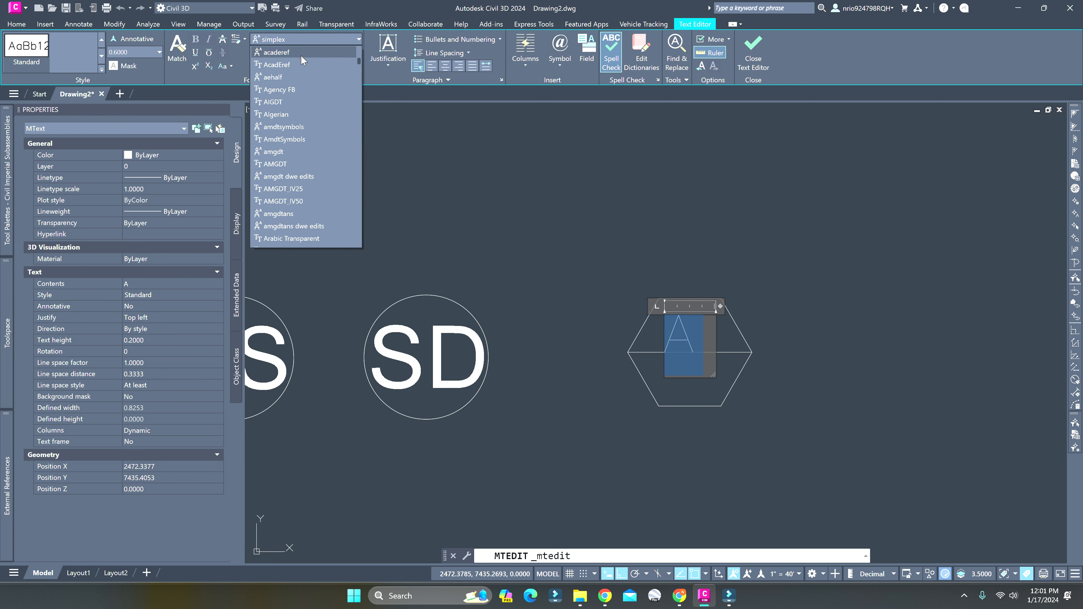
click(285, 180)
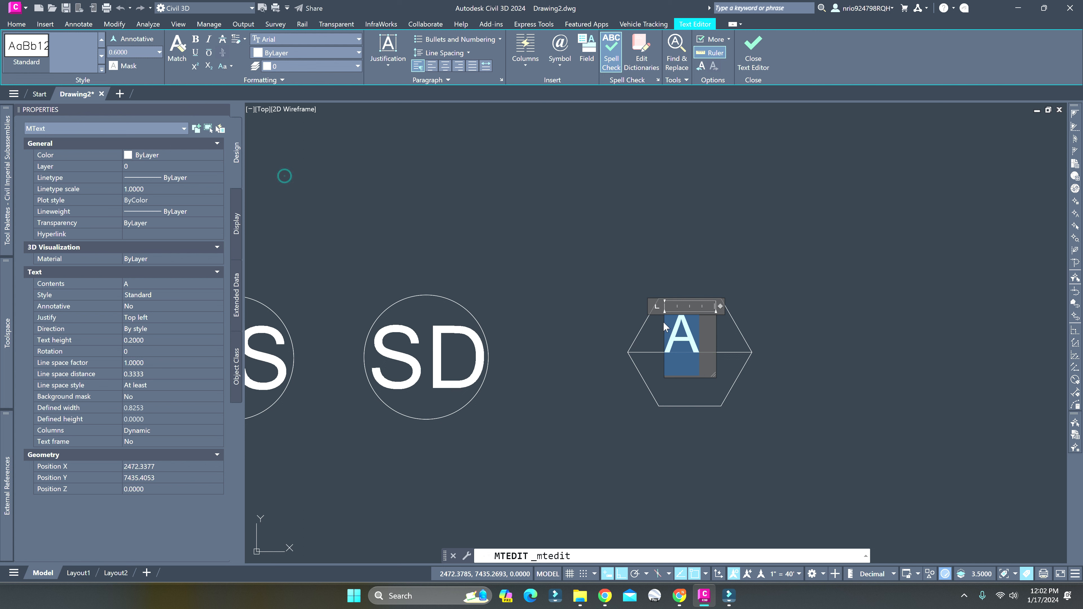
click(648, 336)
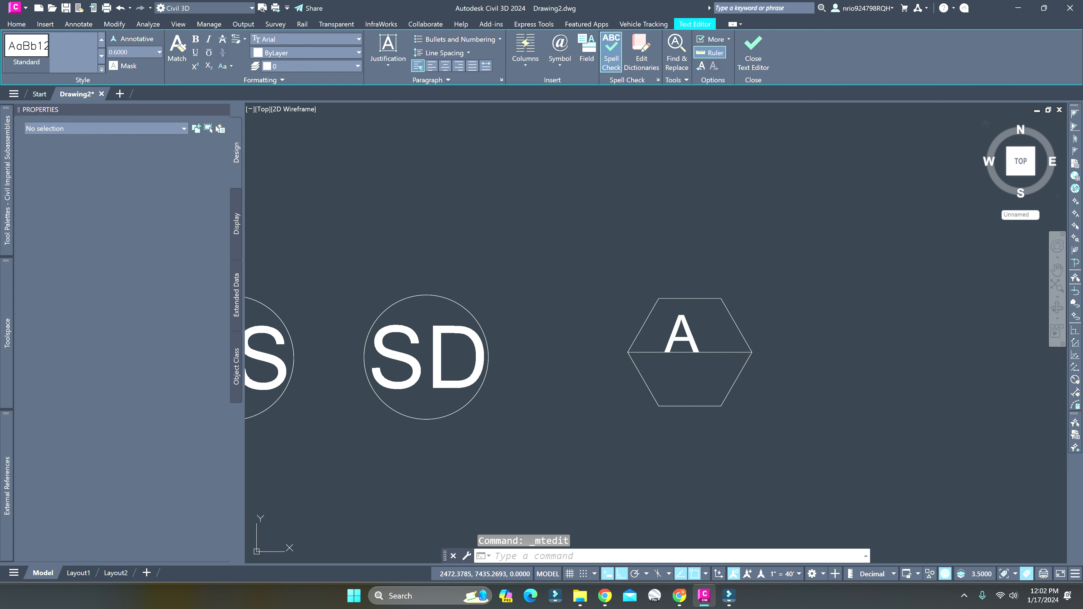
double_click(682, 337)
text(MOVE)
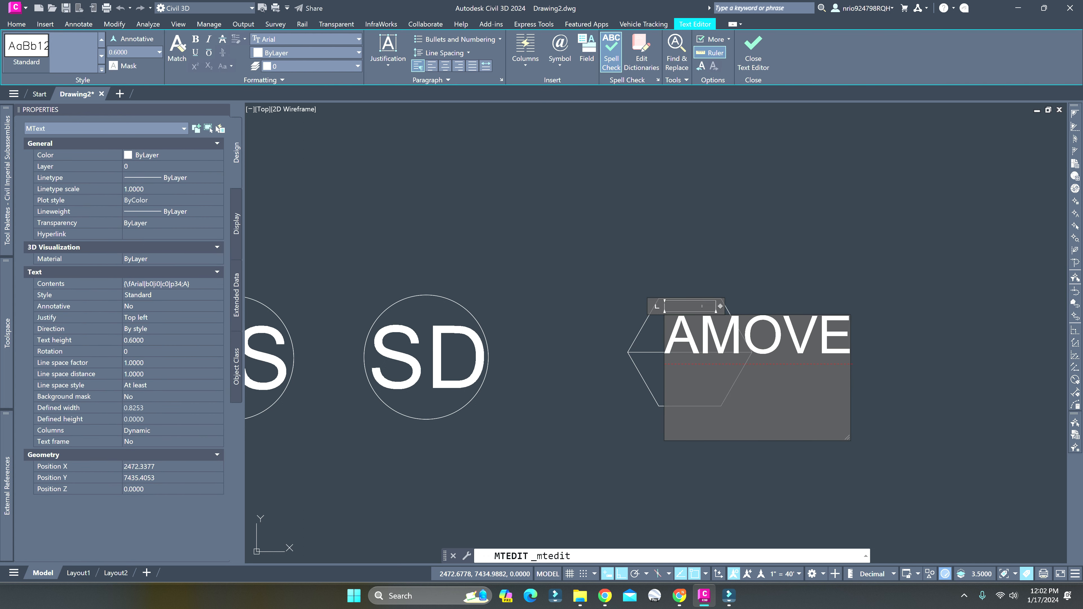
drag(703, 337, 874, 346)
key(Delete)
click(874, 345)
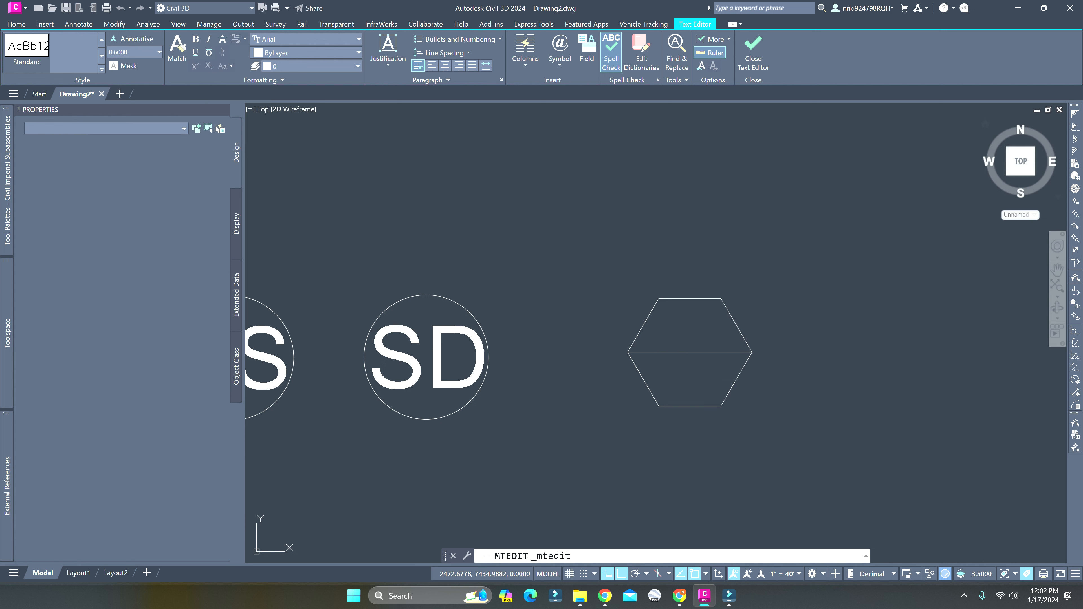
click(669, 335)
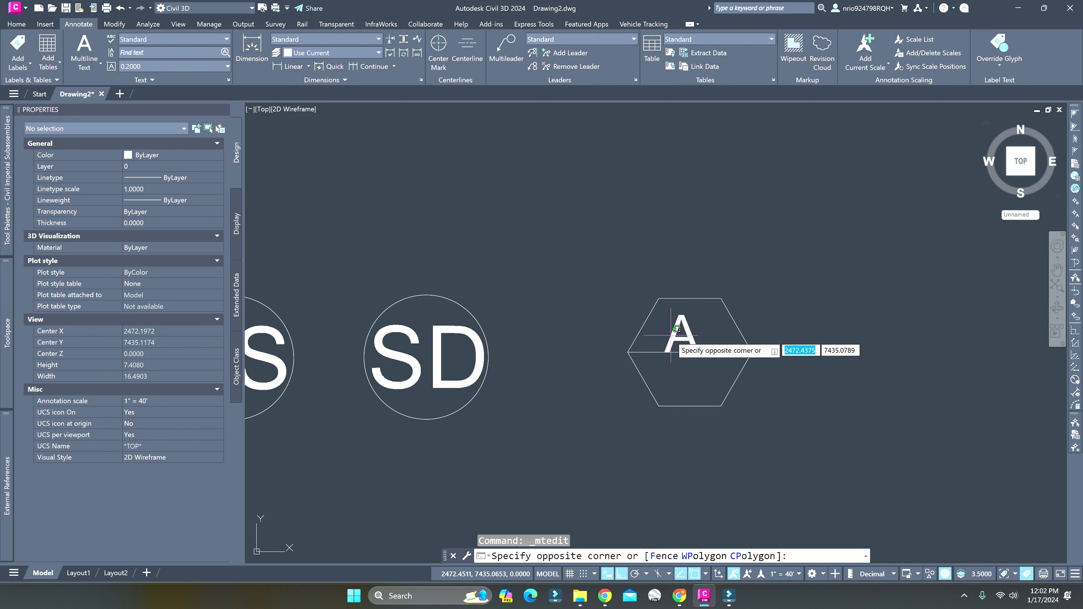
key(Escape)
Move the letter A freely, with Ortho and object snap off, to the centre of the hexagon's upper half
click(671, 336)
text(MOVE)
key(Return)
click(675, 340)
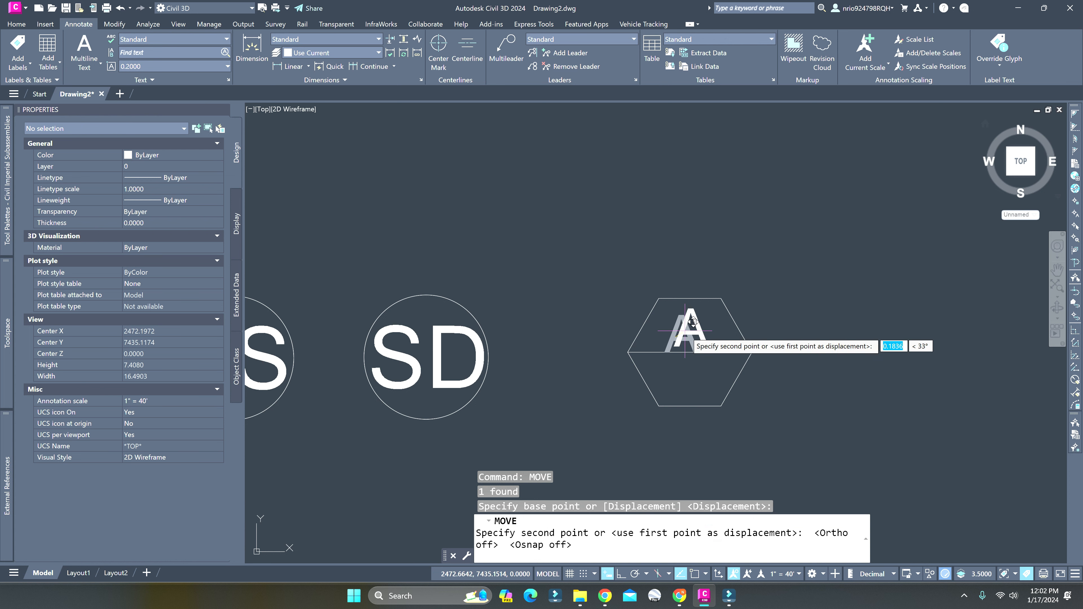
click(681, 329)
Copy the letter A and paste the copy into the hexagon's lower half, directly beneath the original
click(683, 330)
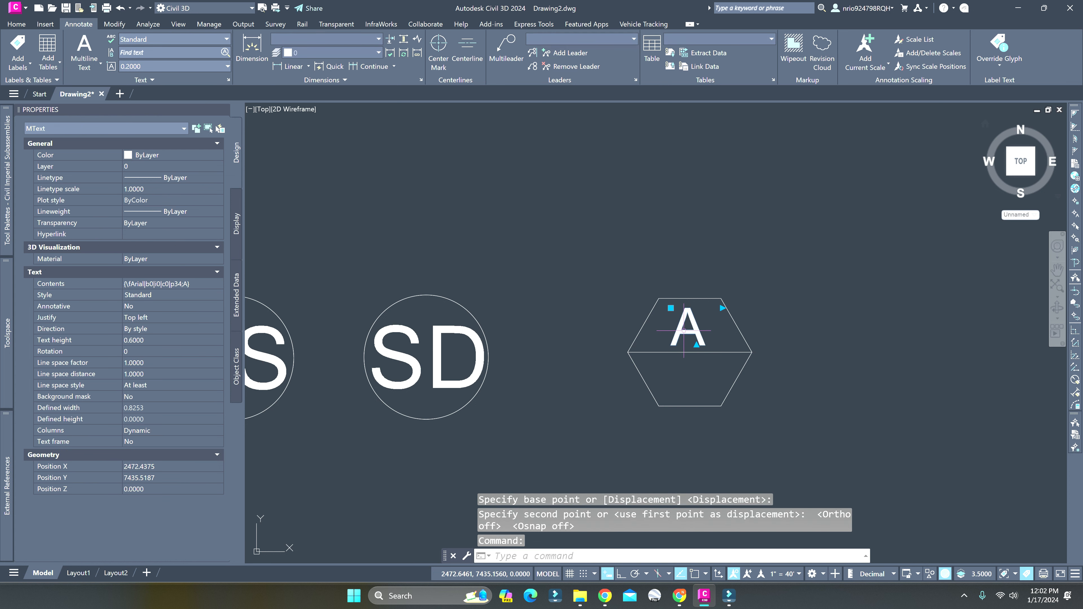
key(ctrl+c)
key(ctrl+v)
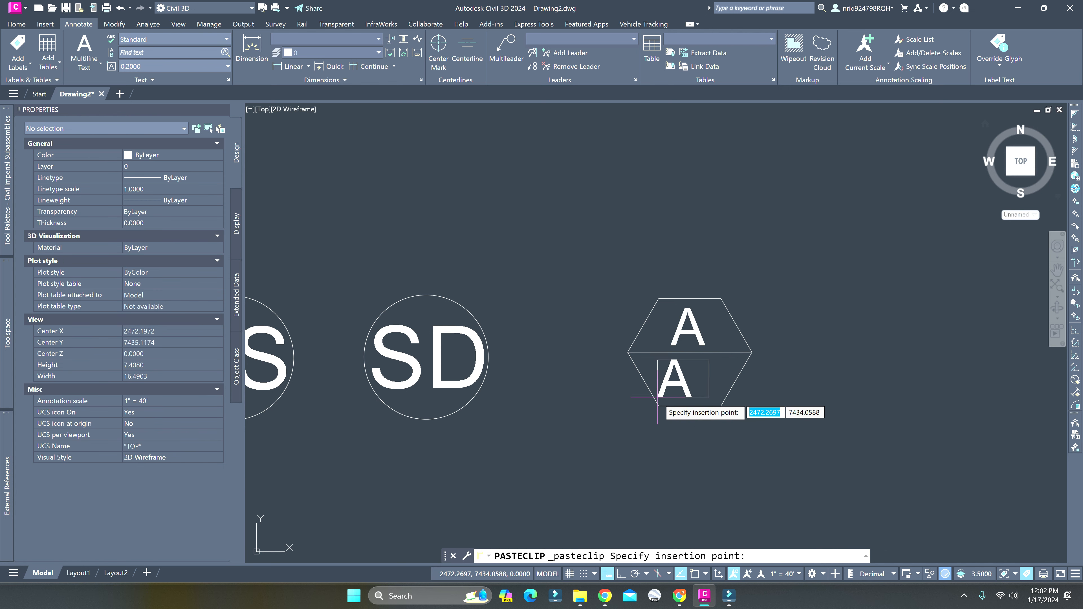
click(669, 397)
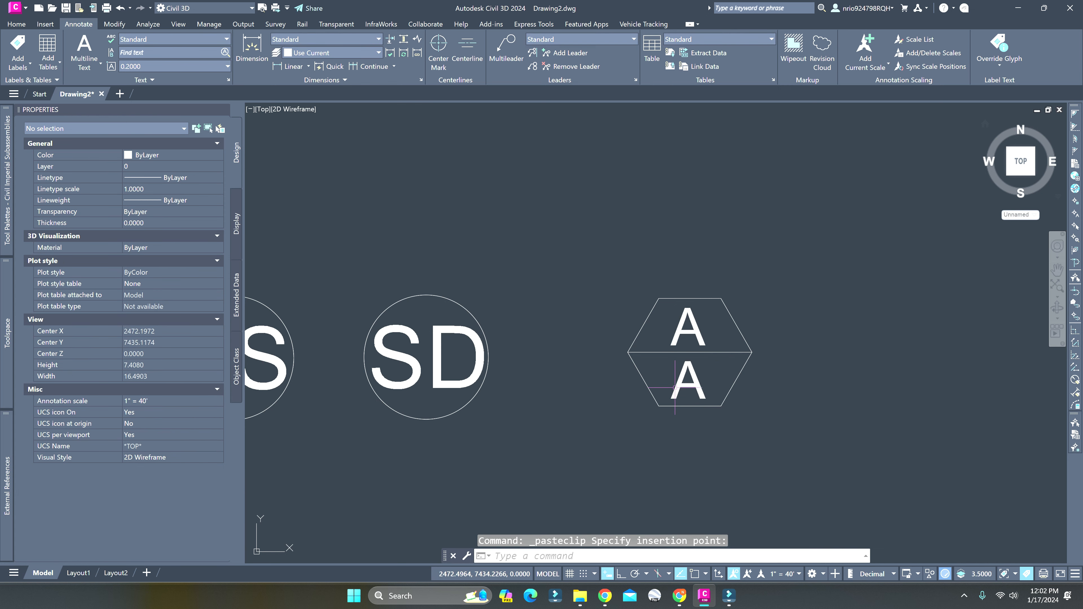
Change the text in the hexagon's lower half to 32
double_click(699, 379)
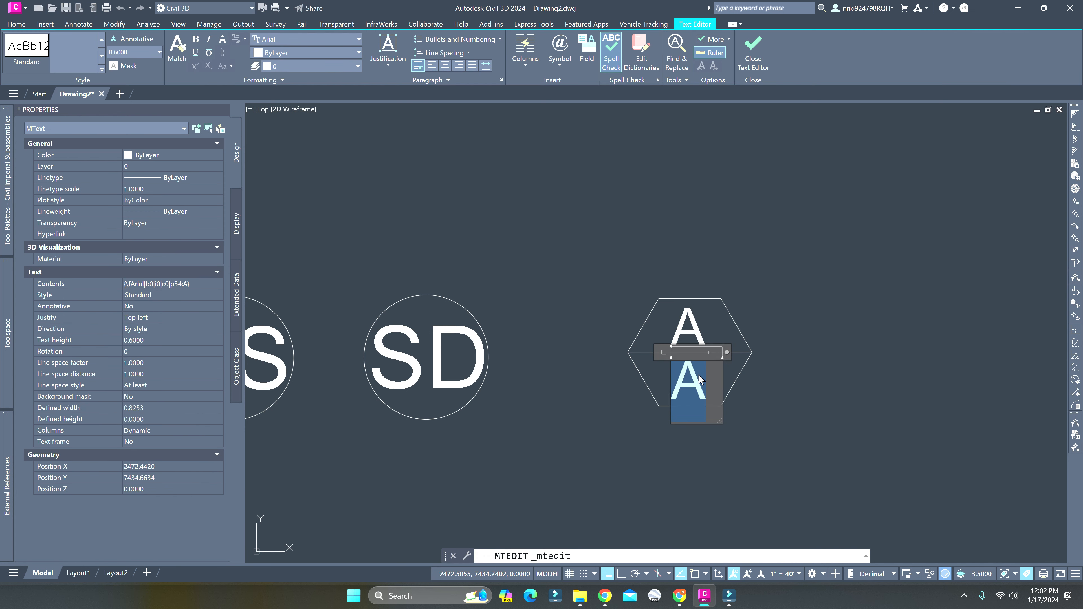
text(3)
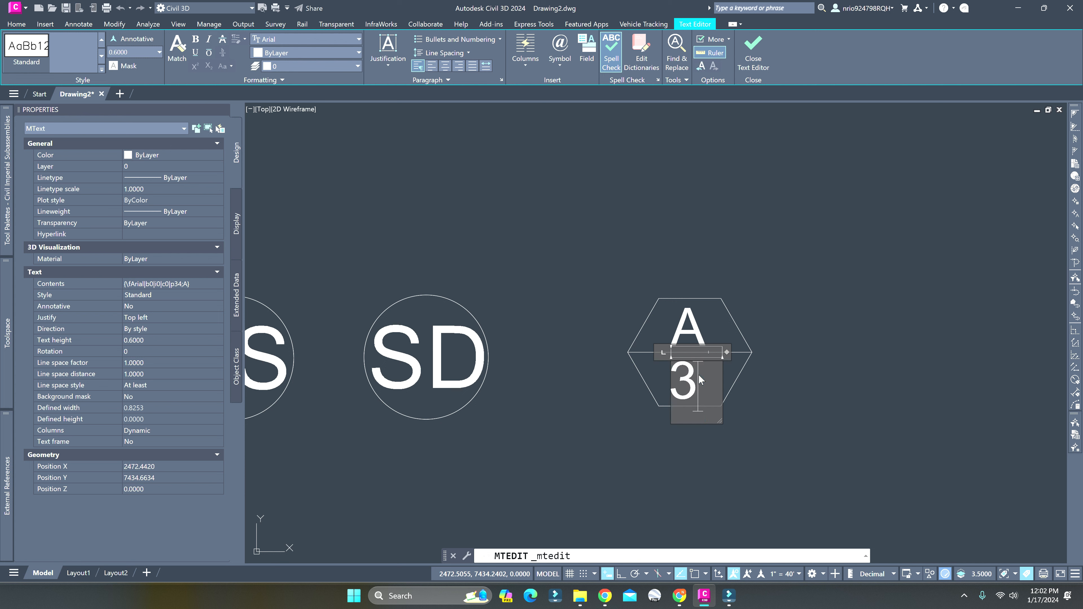
text(2)
key(Escape)
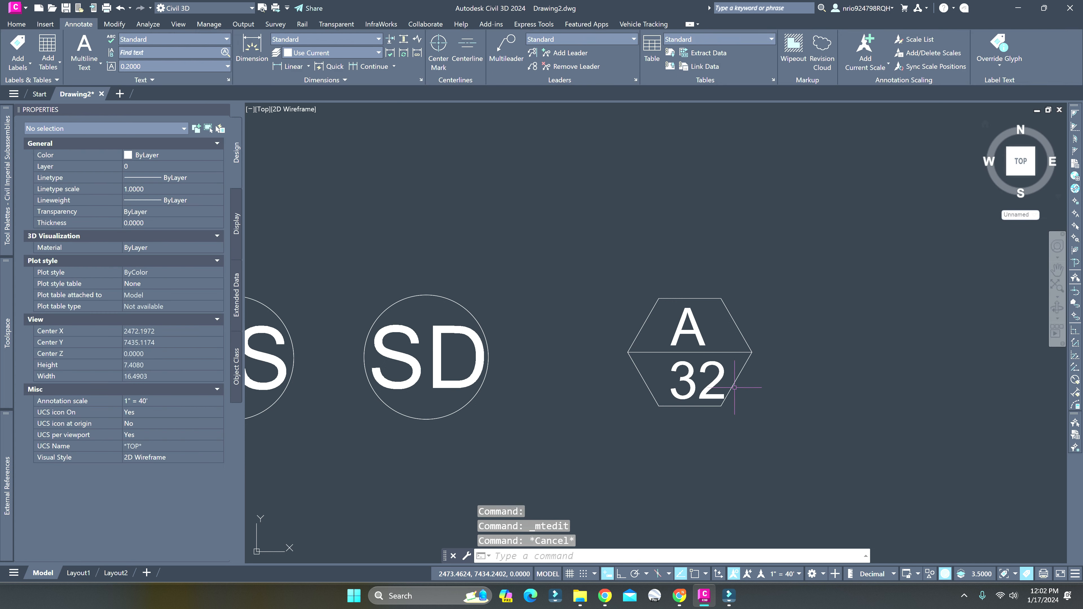
Move the number 32 slightly to the left to centre it in the hexagon's lower half
text(m)
key(Return)
click(715, 384)
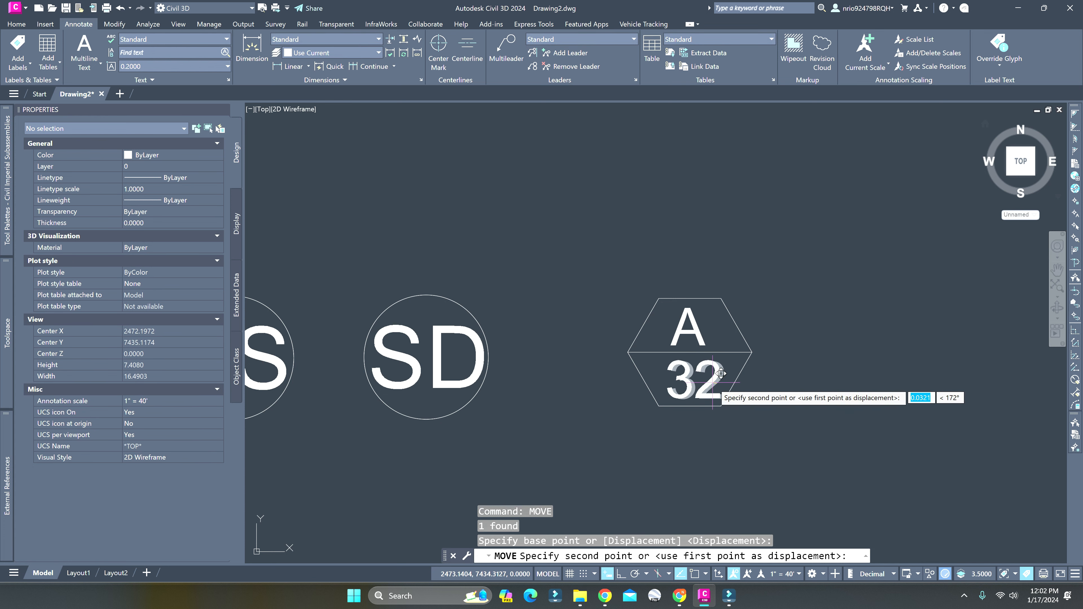
key(Escape)
scroll(715, 371, up, 4)
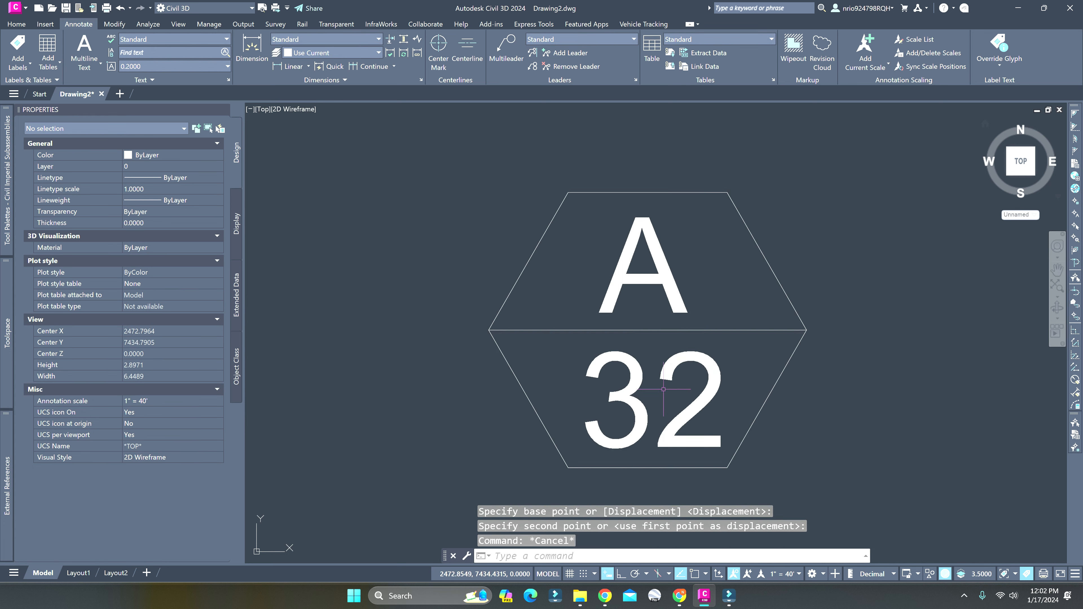
scroll(655, 393, down, 6)
Convert the hexagon, its dividing line and both texts into a block named DETAIL A-32, with its base point at the hexagon's left vertex
middle_drag(690, 355, 600, 351)
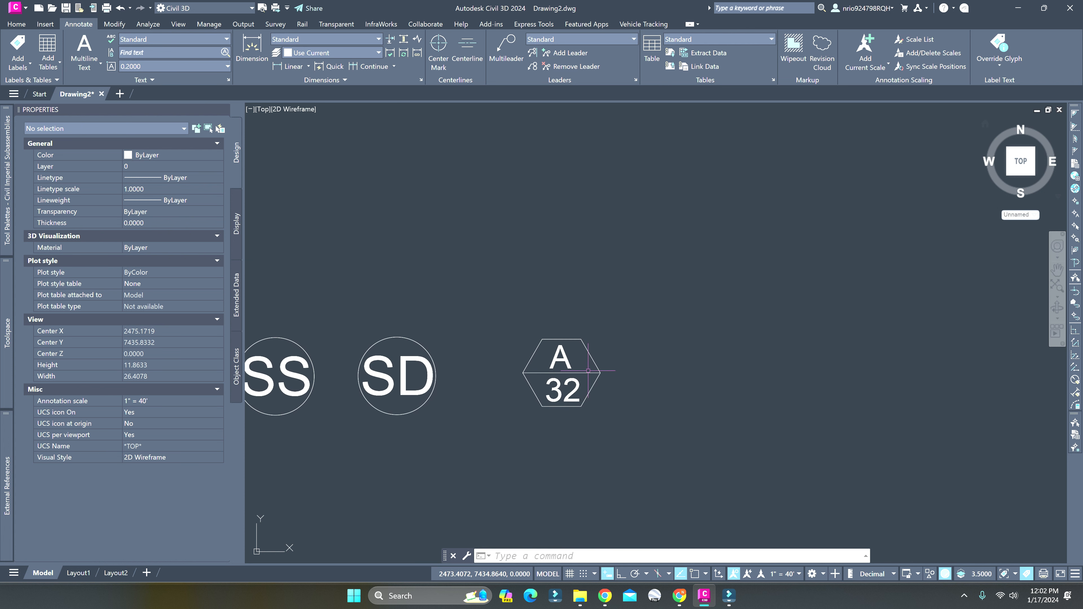
click(496, 309)
click(633, 421)
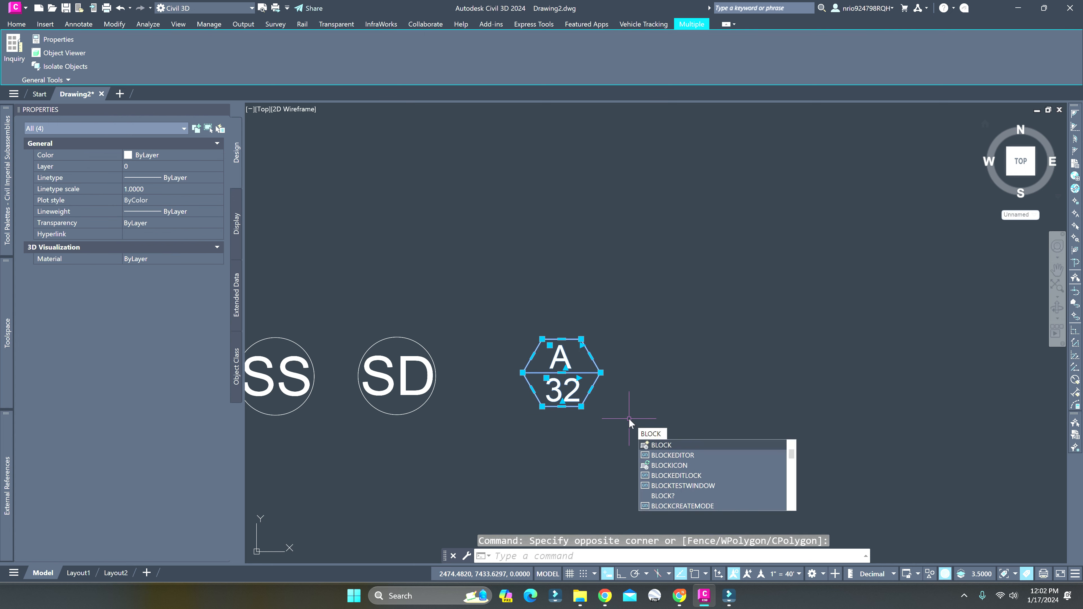
key(Return)
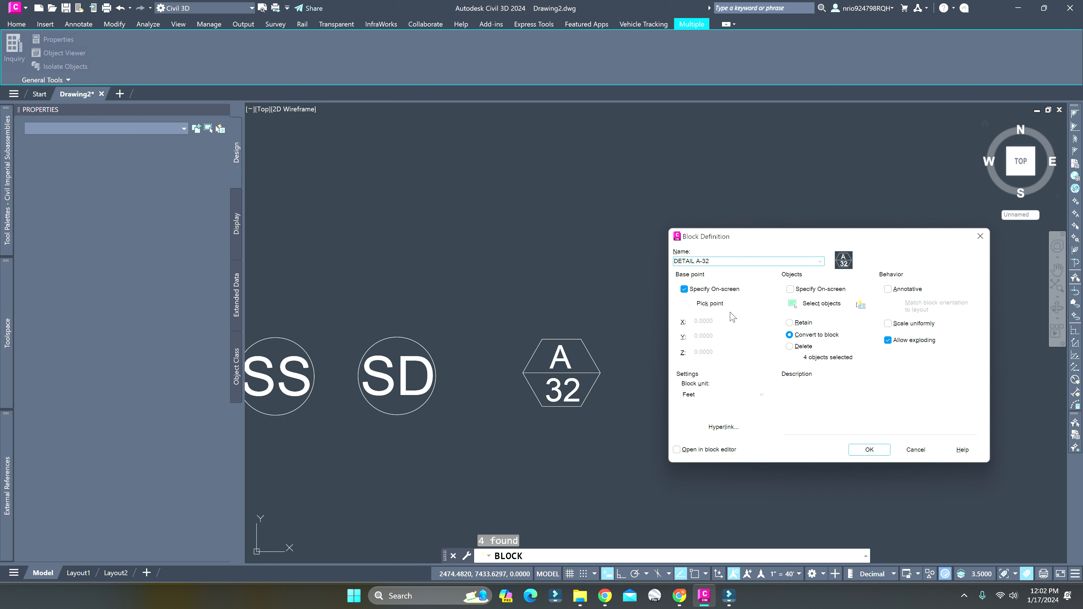
click(869, 449)
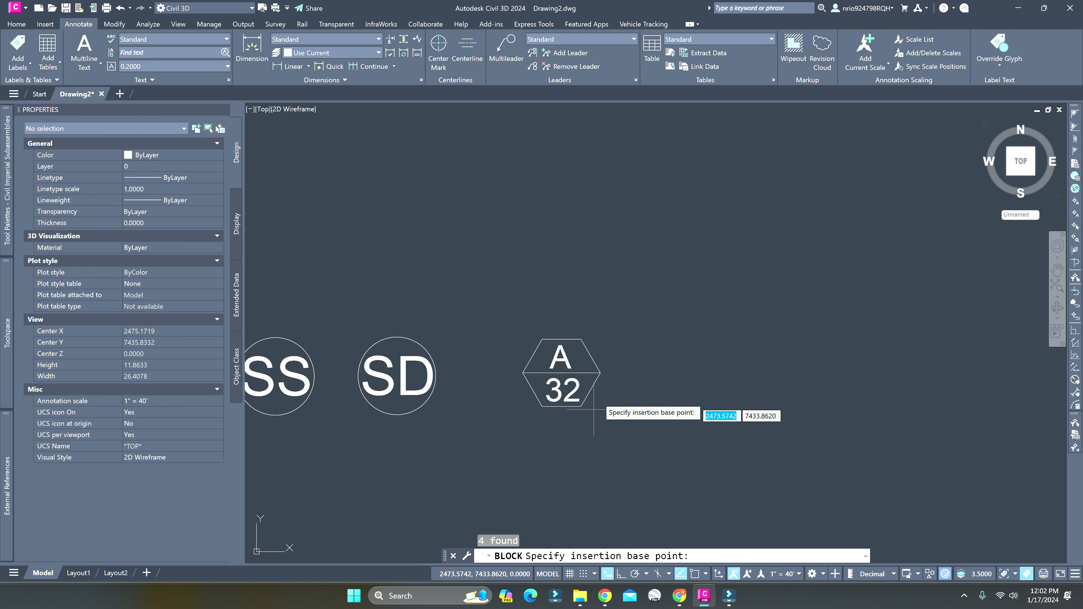
shift+right_click(633, 424)
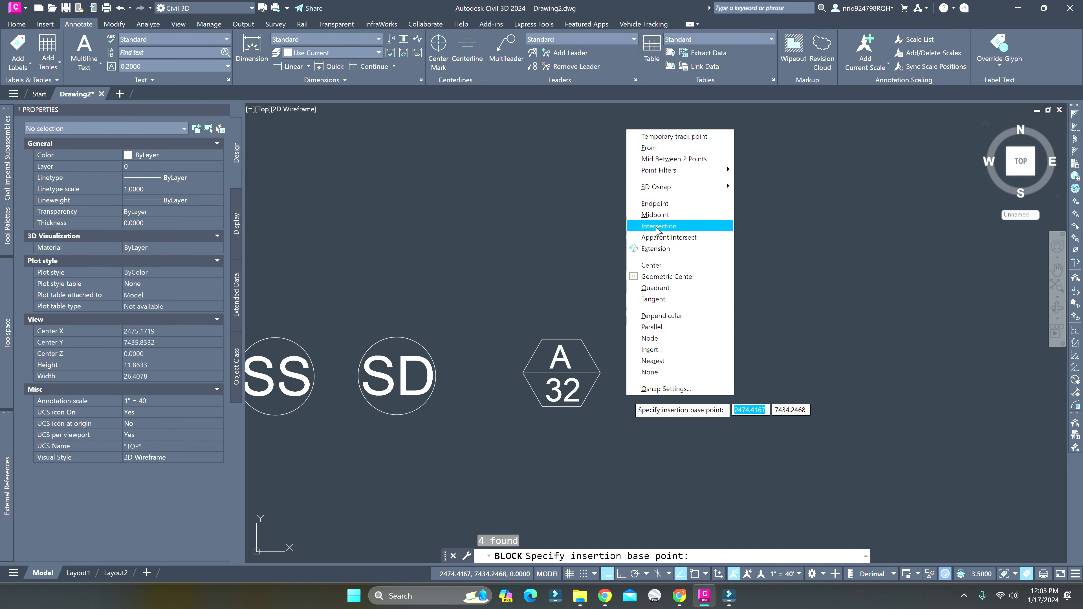
click(671, 208)
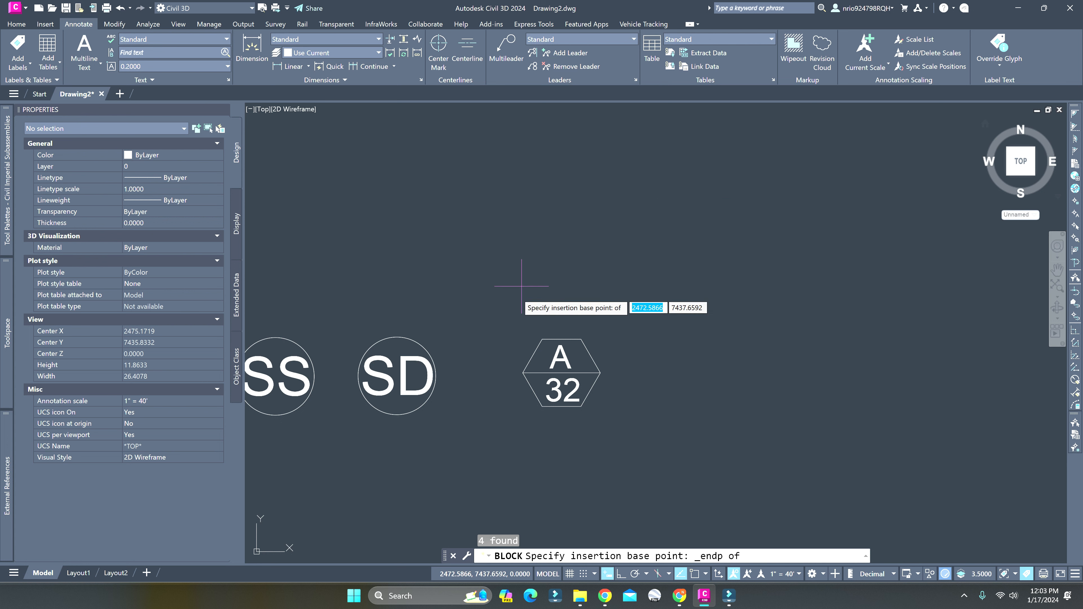
middle_drag(505, 370, 563, 345)
Move the DETAIL A-32 block about 3.8 units up and to the right, away from the SD circle
click(658, 378)
click(567, 303)
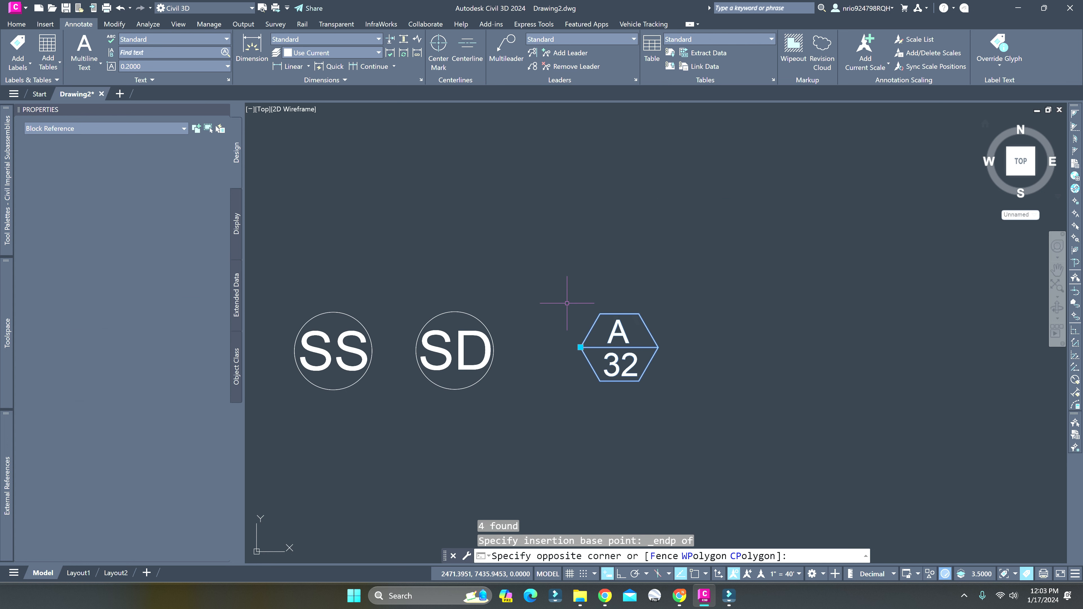
text(move)
key(Return)
click(602, 338)
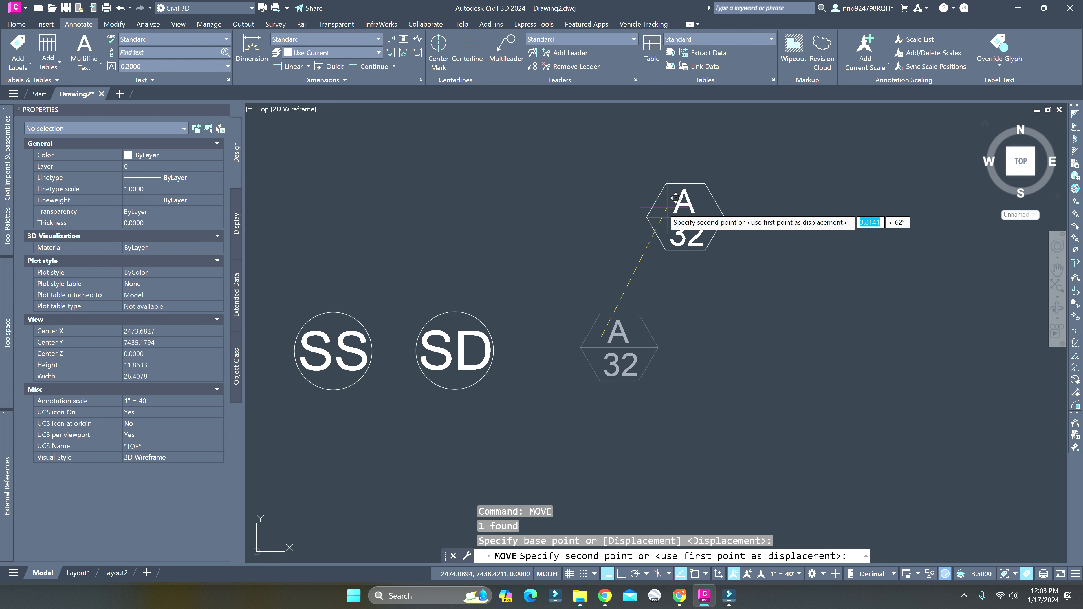
click(668, 208)
key(Escape)
scroll(617, 278, down, 4)
middle_drag(641, 298, 612, 349)
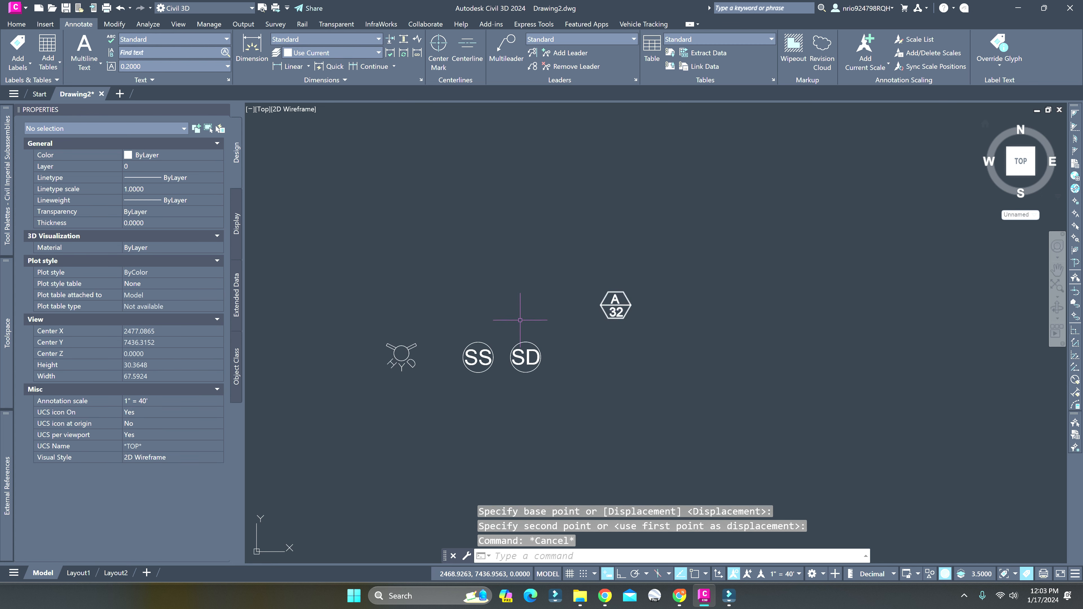
middle_drag(507, 291, 509, 291)
click(18, 49)
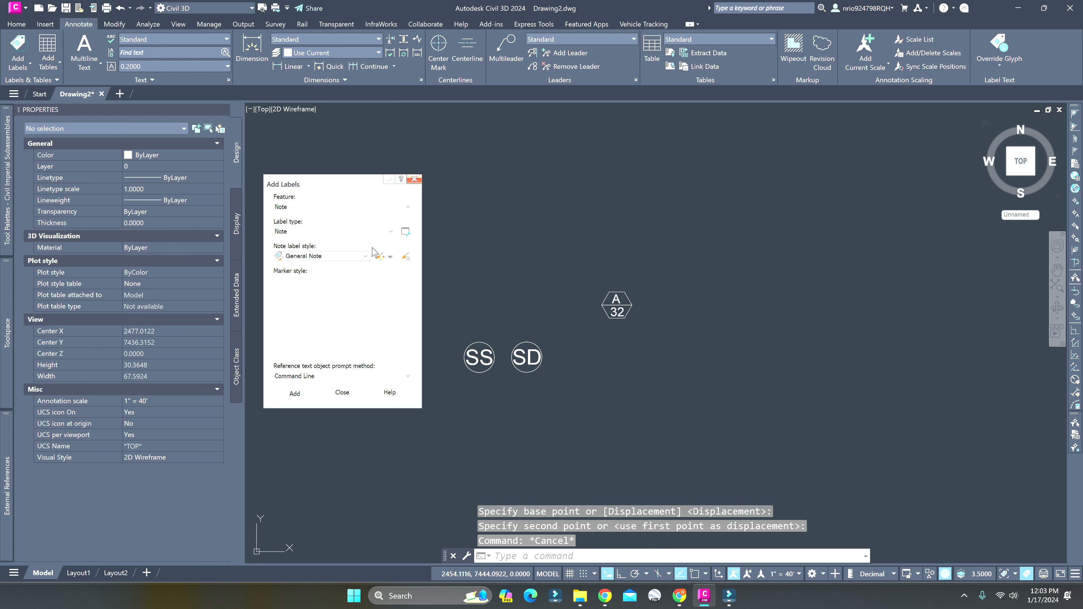
click(414, 179)
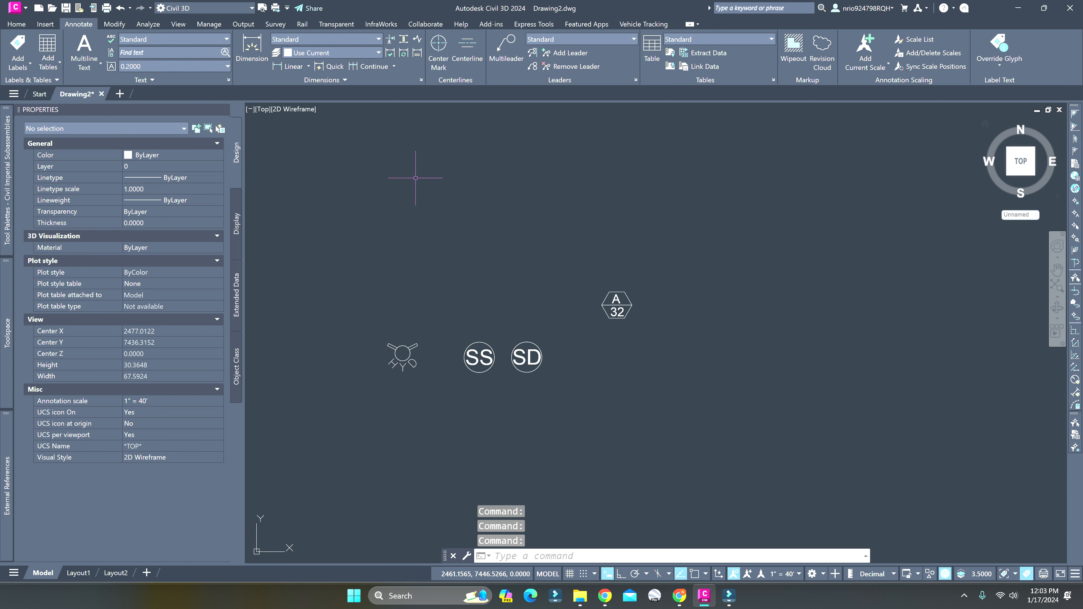
Draw a horizontal polyline 100 units long to the right, starting below the DETAIL A-32 symbol, with ortho mode on
text(pl)
key(Return)
click(617, 451)
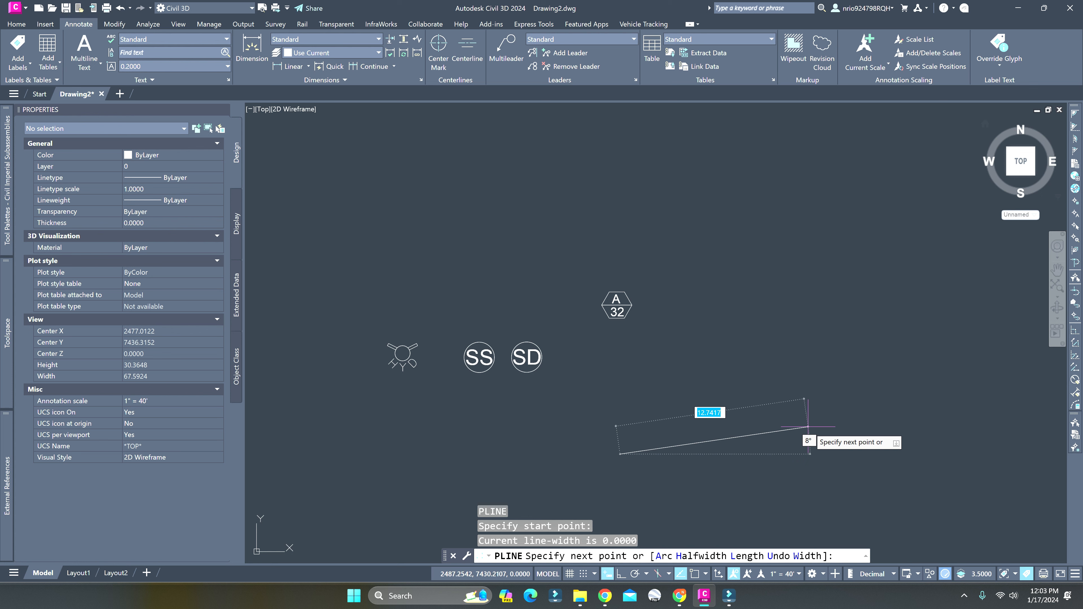
key(F8)
scroll(818, 440, down, 4)
scroll(826, 444, down, 2)
middle_drag(827, 445, 373, 398)
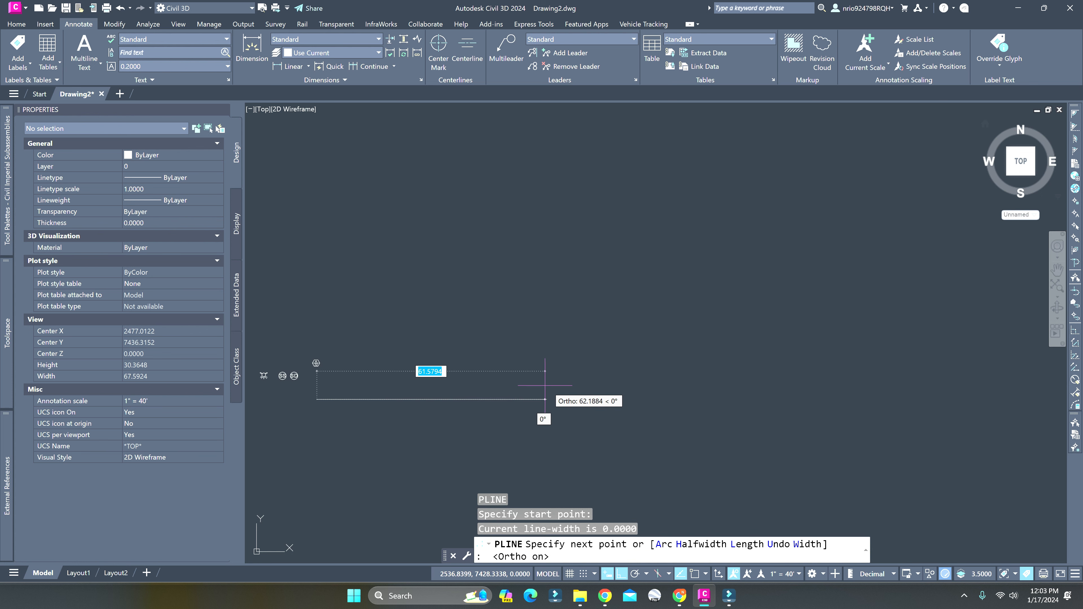
text(100)
key(Return)
key(Escape)
scroll(551, 375, down, 4)
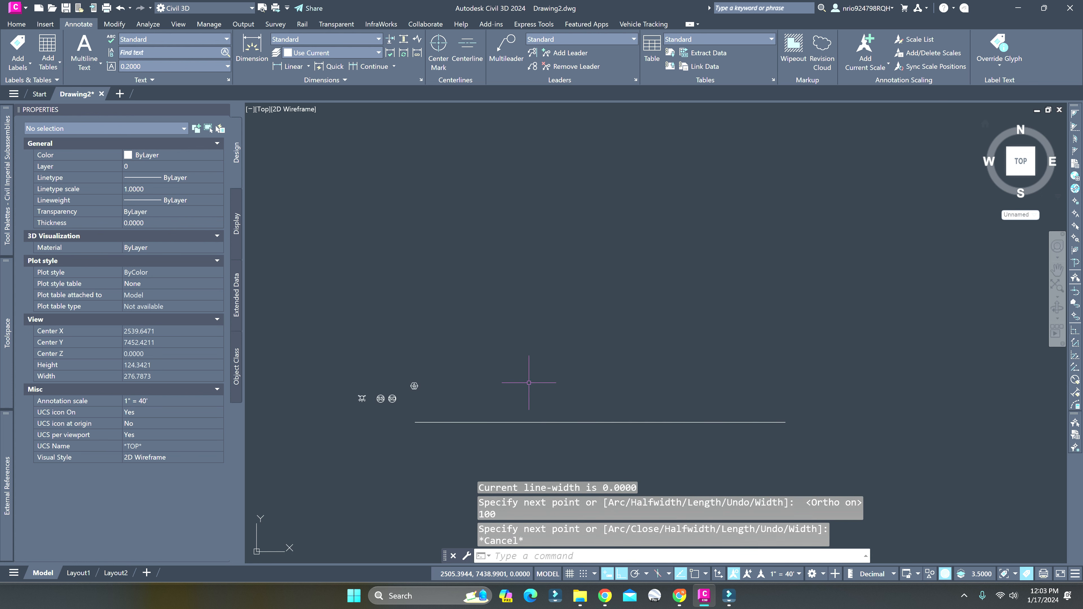
Create a centerline alignment from the 100-unit polyline, keeping its direction and the default Proposed style and label set
click(648, 420)
click(340, 121)
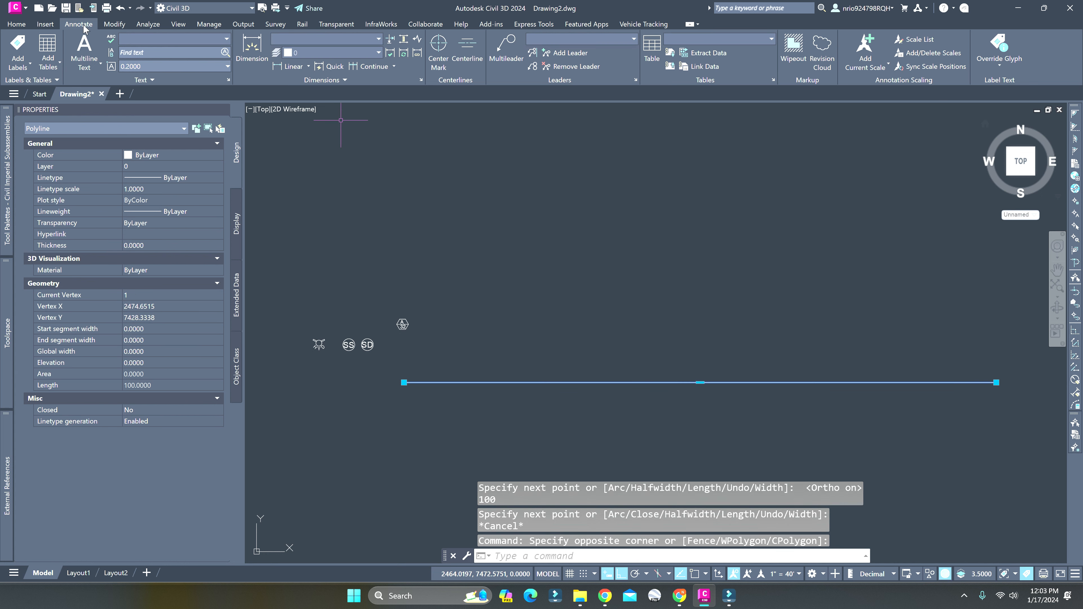
click(16, 24)
key(Escape)
key(Escape)
click(305, 39)
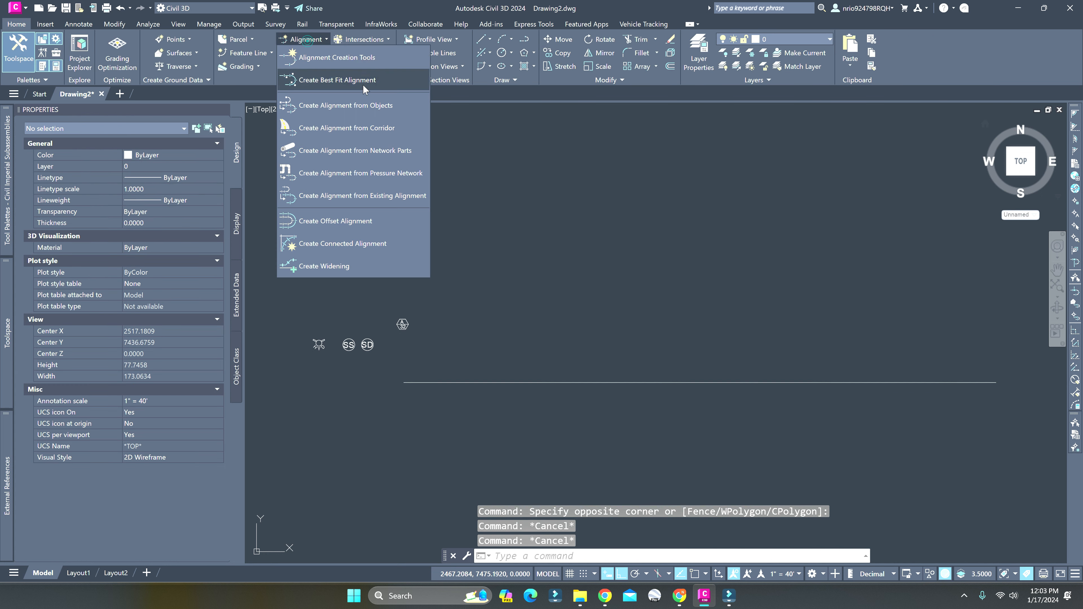
click(389, 110)
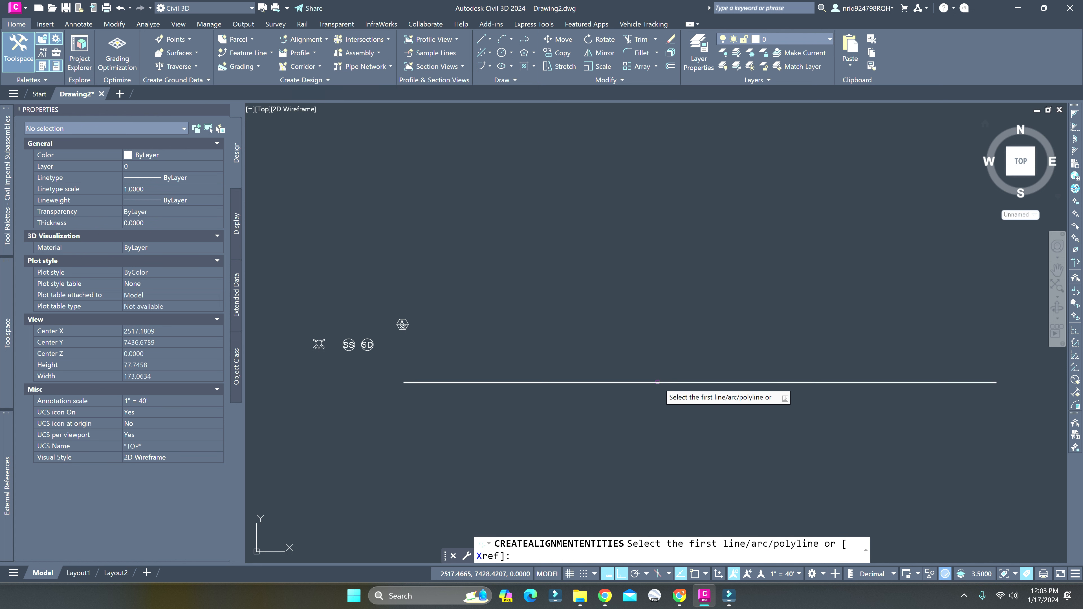
click(655, 382)
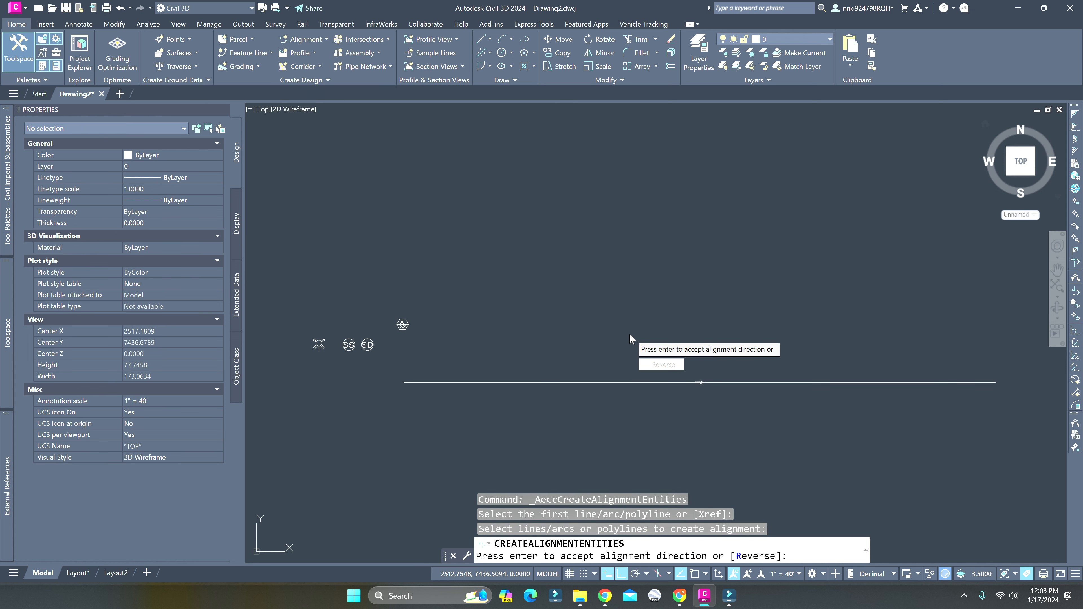
key(Return)
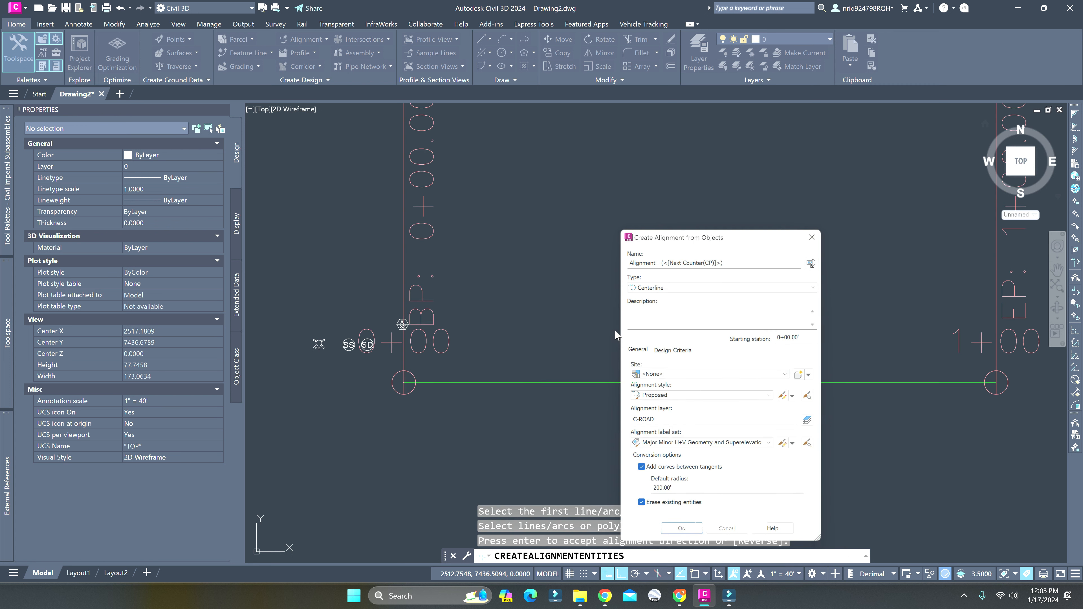
key(Escape)
Delete the station and geometry point labels from the new alignment
click(468, 337)
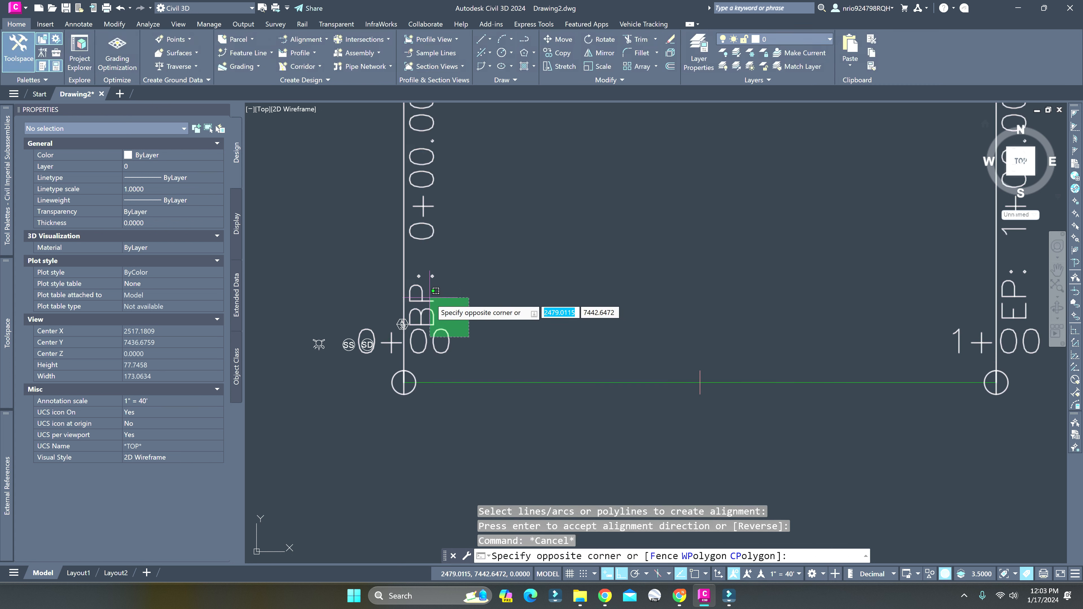
click(436, 291)
key(Delete)
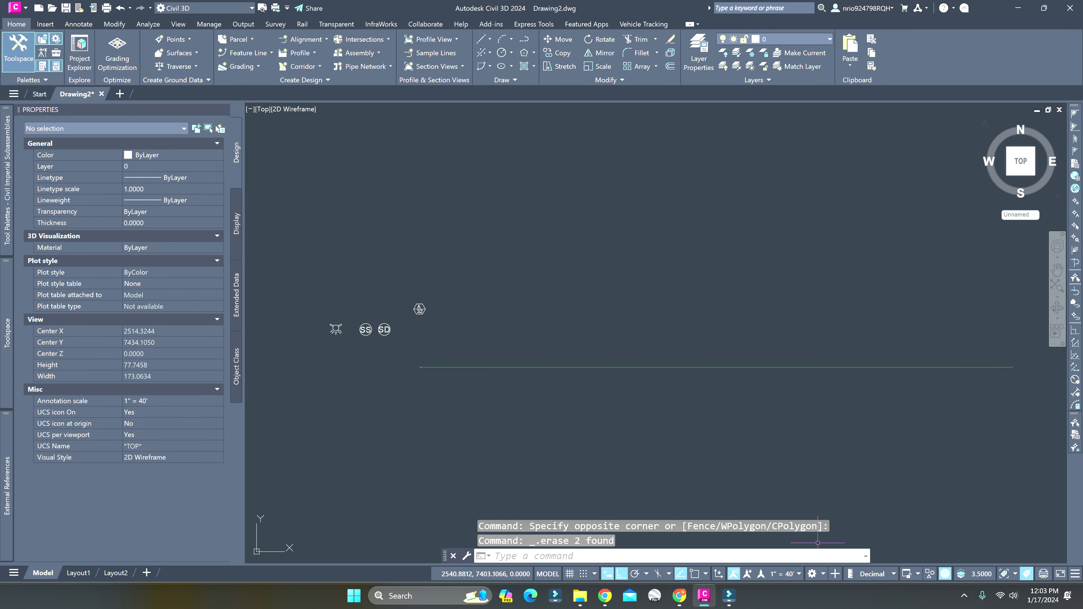
Set the annotation scale to 1" = 20'
click(784, 573)
click(775, 321)
key(Escape)
key(Escape)
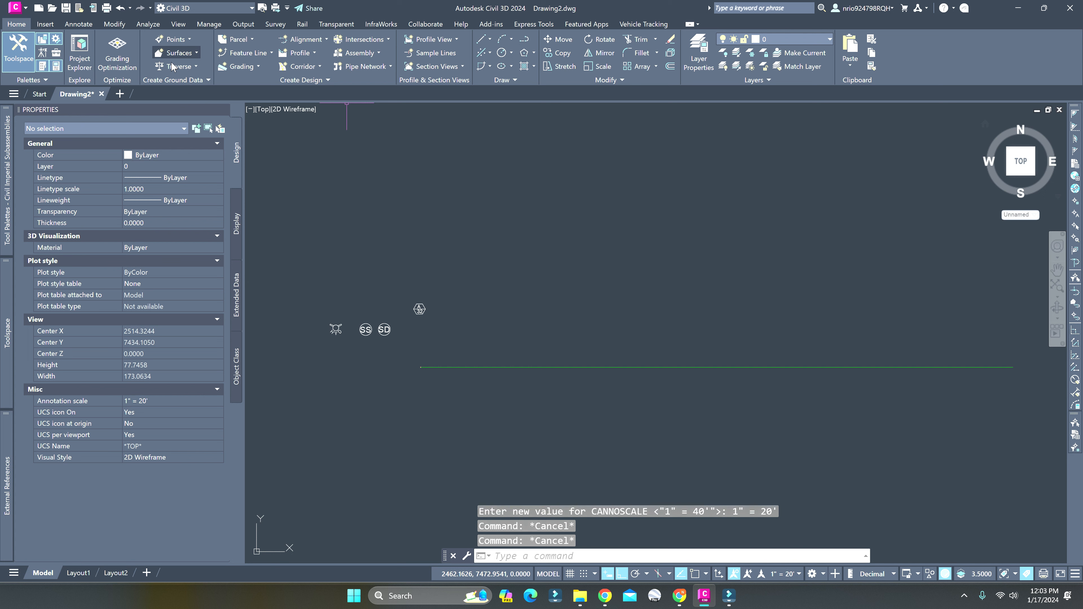
Start adding labels with Alignment as the feature
scroll(58, 53, down, 2)
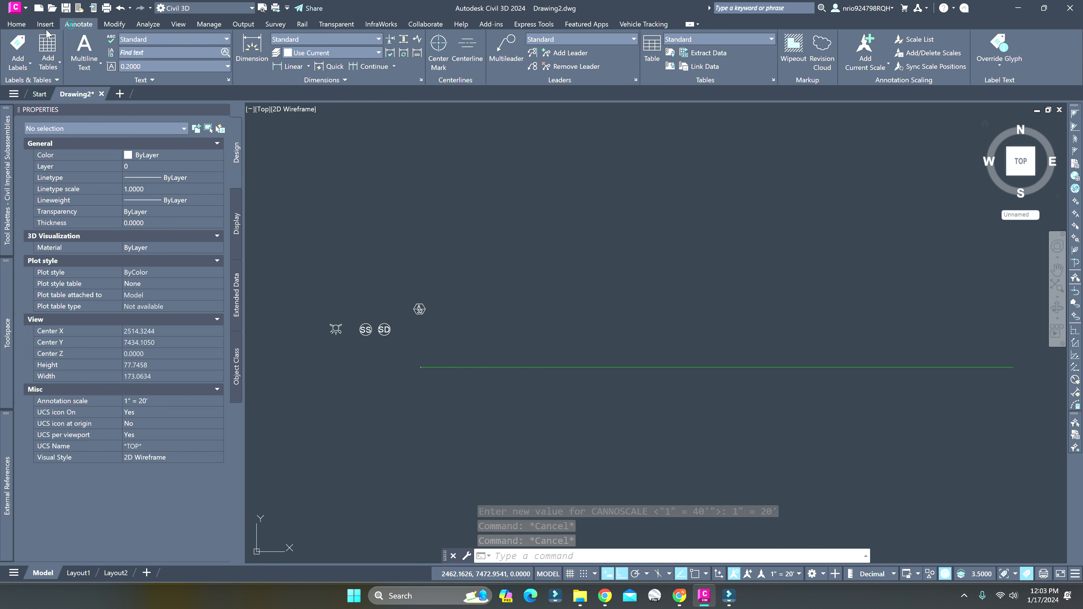
click(18, 49)
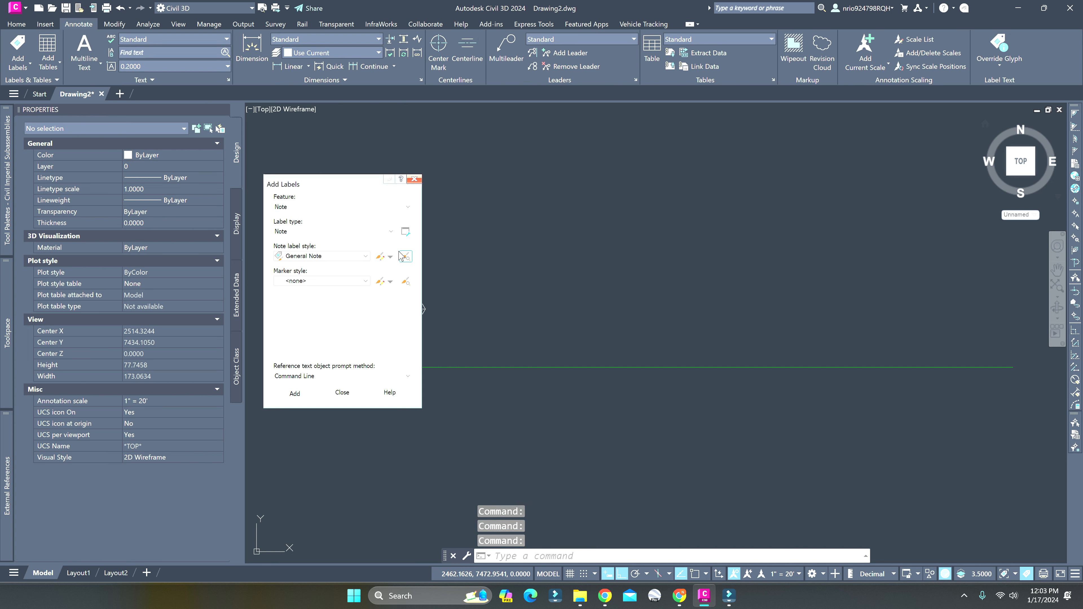
click(307, 207)
click(311, 229)
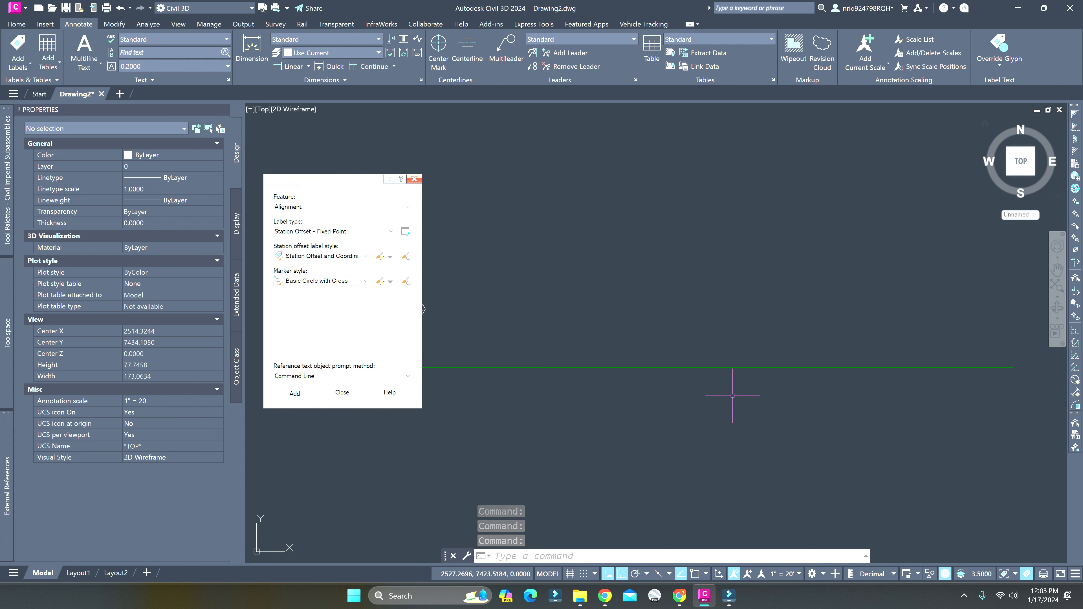
click(324, 231)
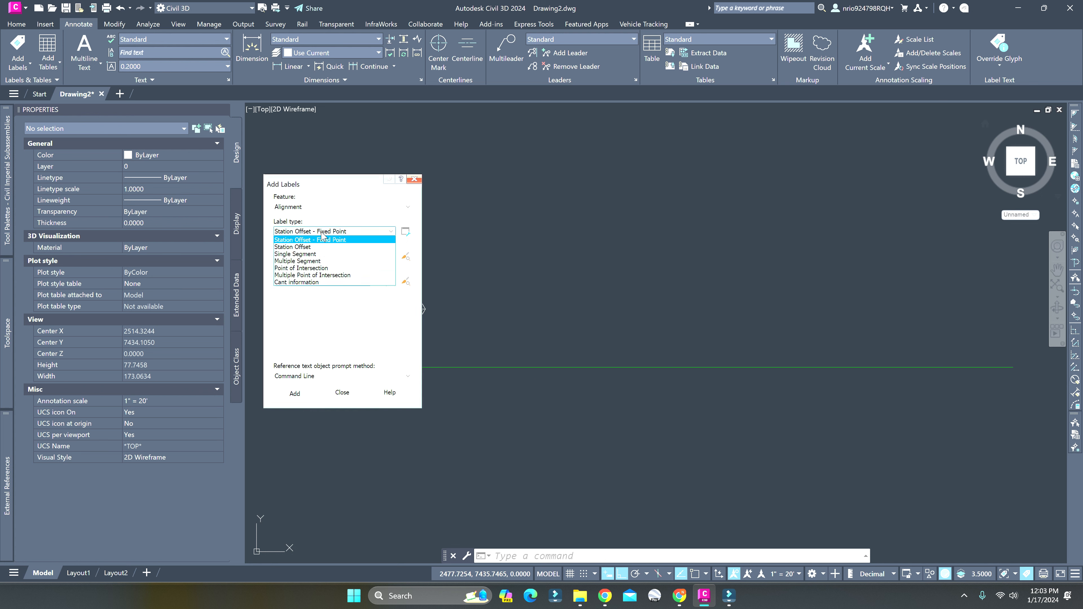
click(320, 253)
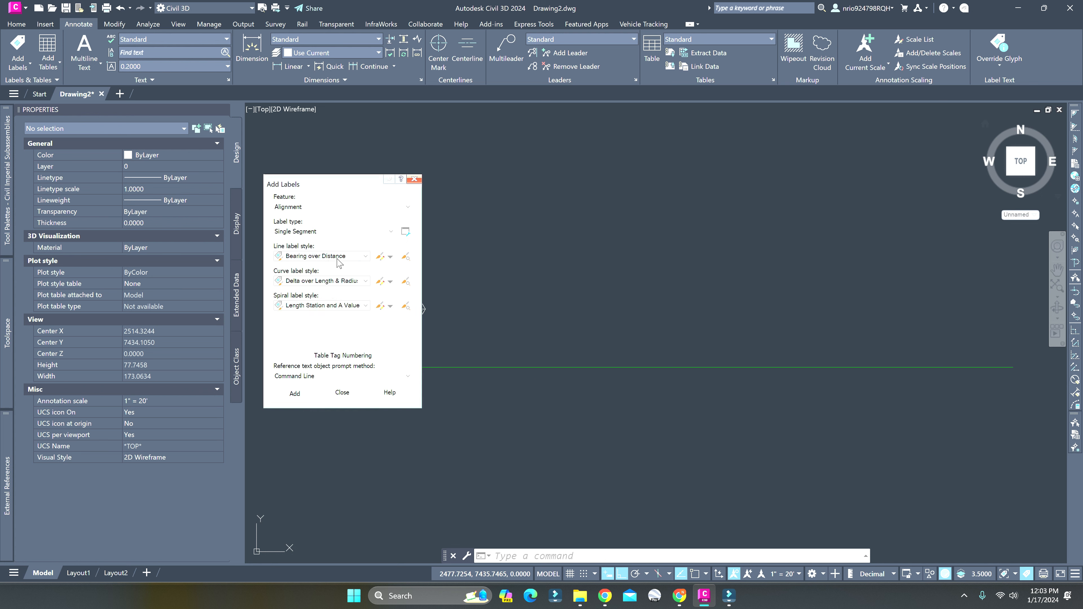
click(336, 257)
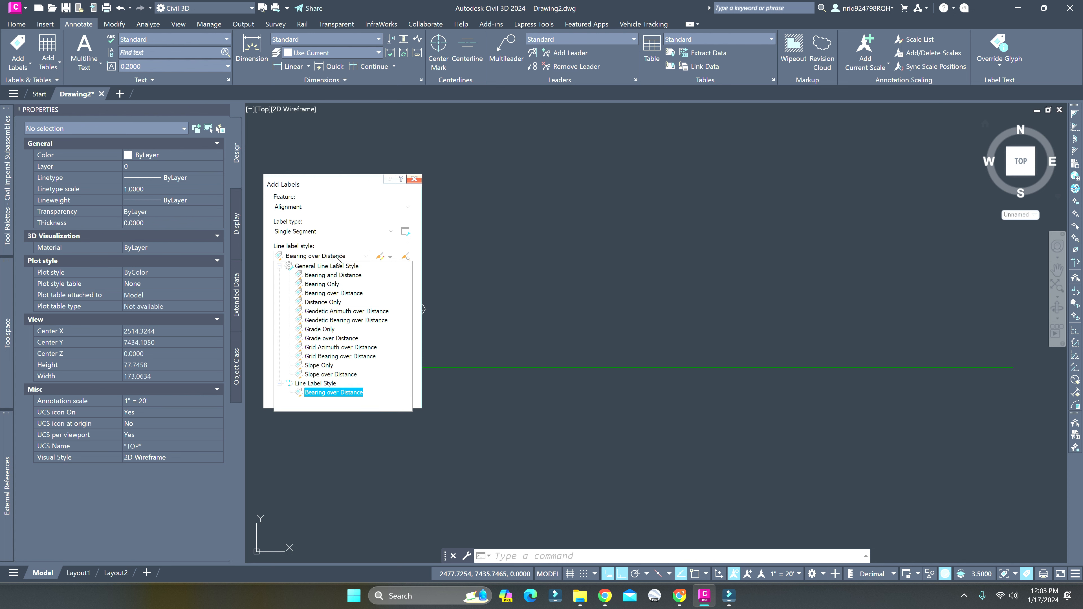
click(335, 258)
click(314, 231)
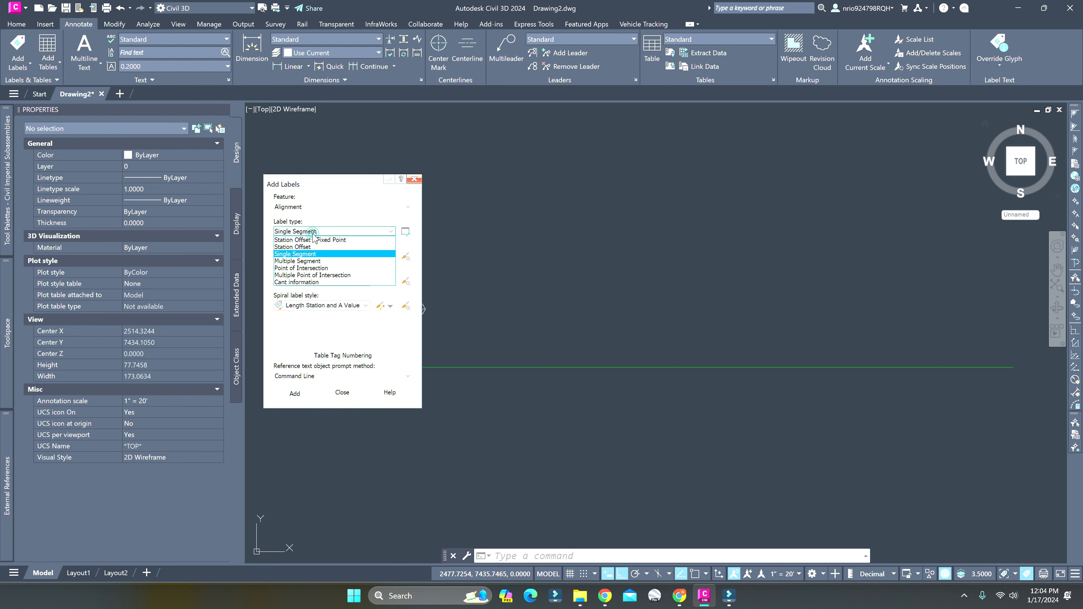
click(310, 240)
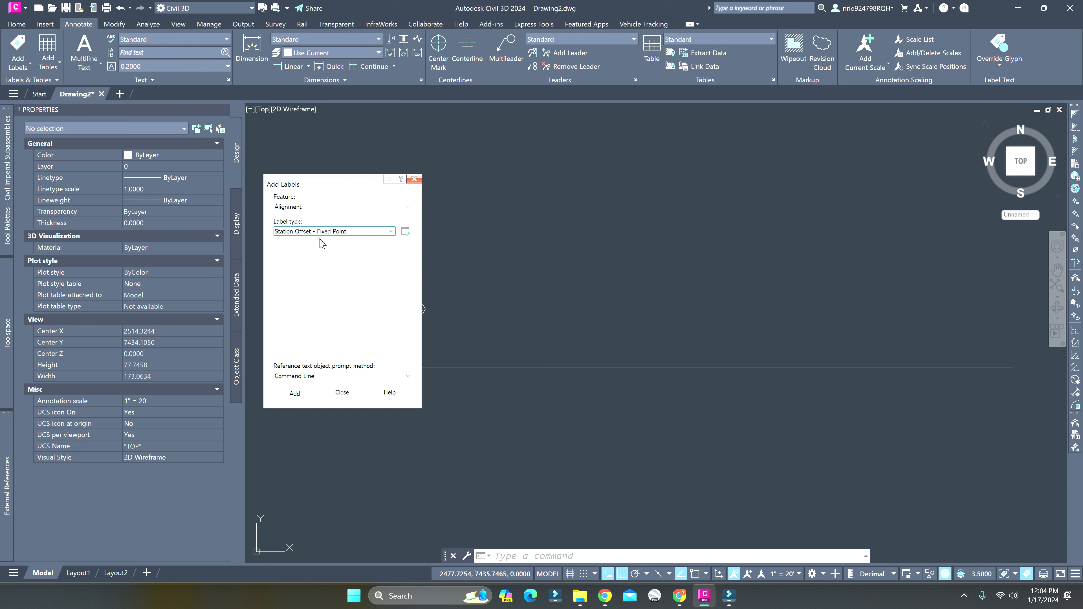
Set the Station Offset - Fixed Point label to the Station and Offset style with the marker style <none>
click(321, 255)
click(339, 266)
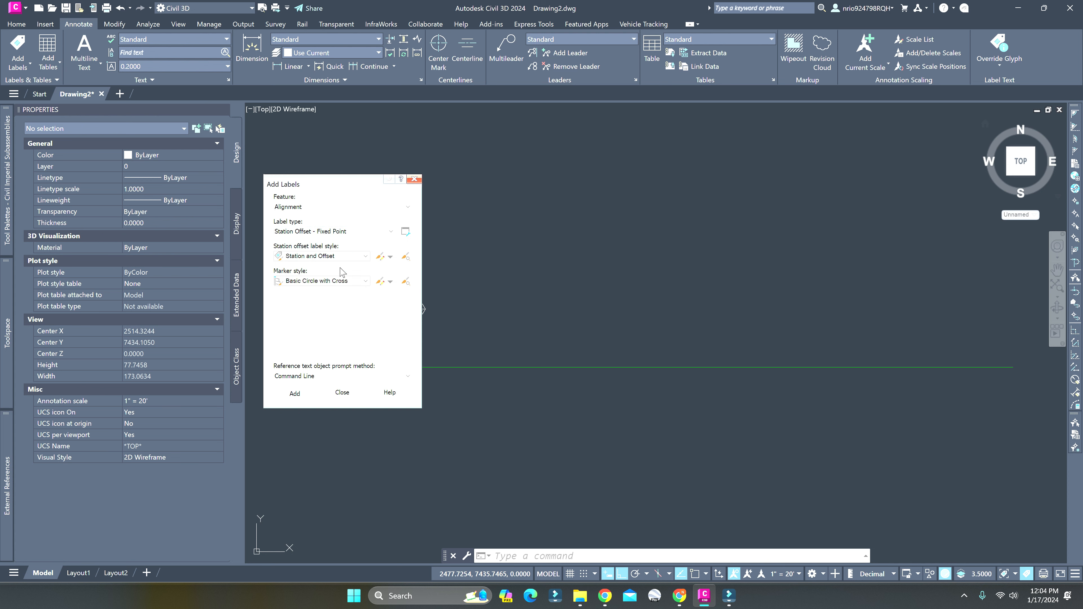
click(324, 281)
scroll(315, 307, up, 2)
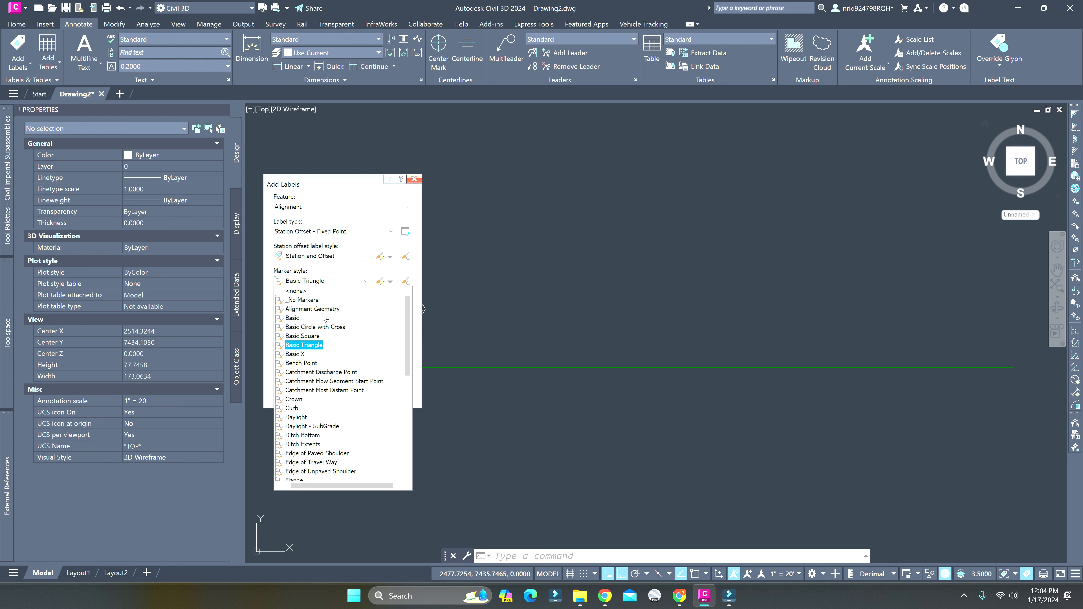
click(303, 296)
Place a station offset label above the alignment at about station 0+27, offset about 6.56' left, and finish adding labels
click(302, 390)
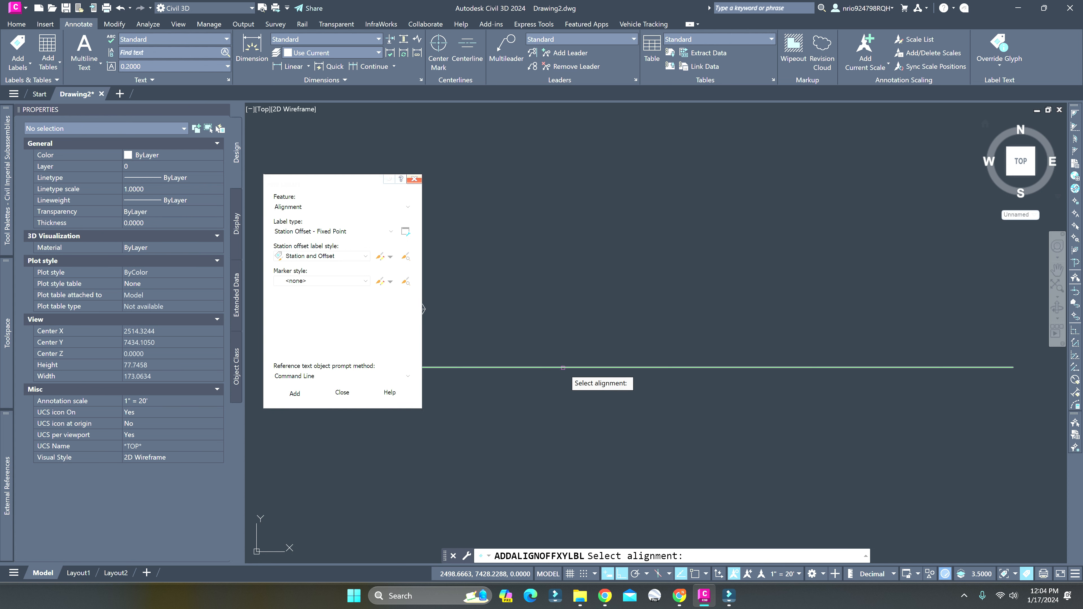
click(565, 368)
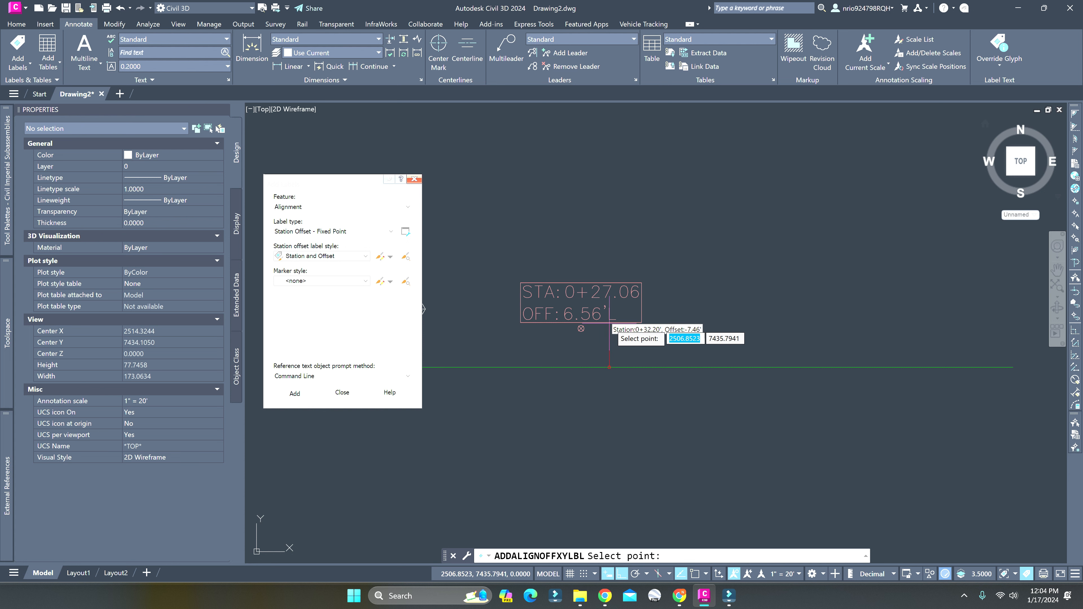
key(Escape)
click(414, 179)
scroll(580, 328, up, 4)
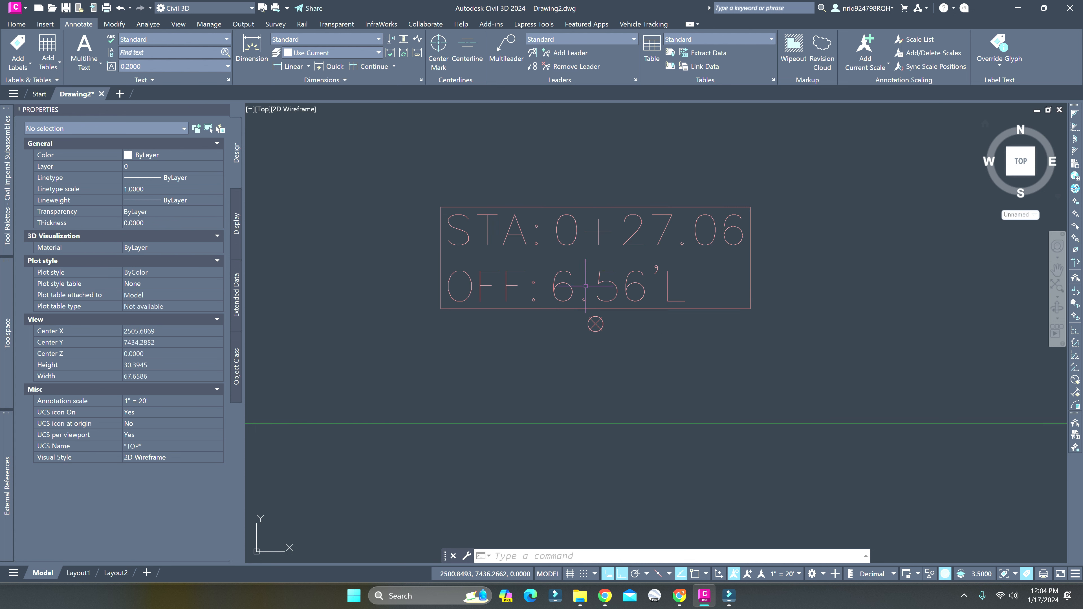
Copy the selected station offset label's Station and Offset style as a new label style named STA CALLOUT
click(571, 293)
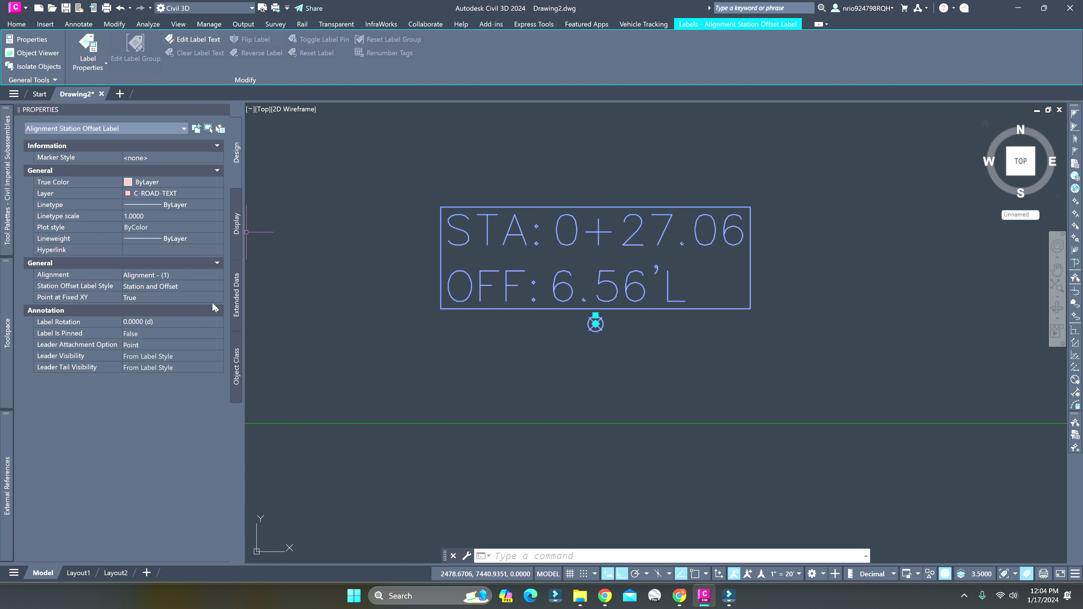
click(192, 286)
click(190, 286)
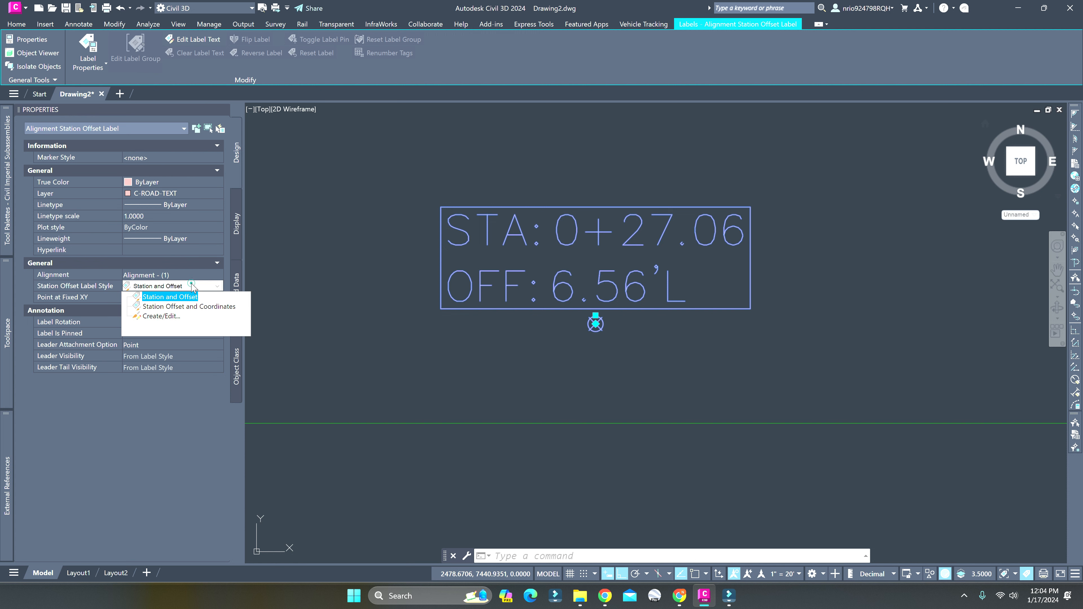
click(179, 296)
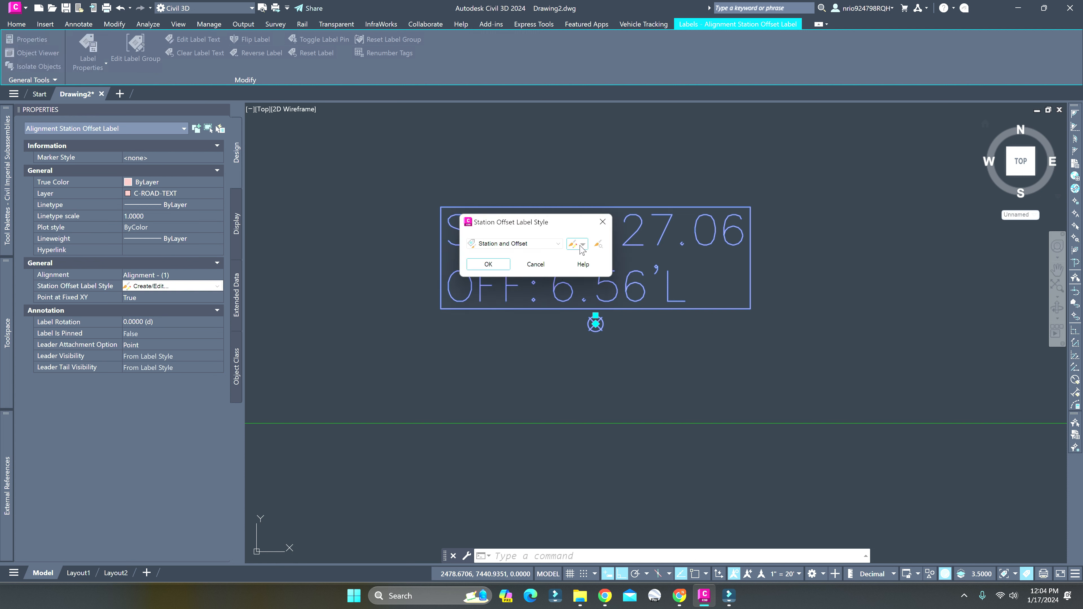
click(580, 245)
click(618, 268)
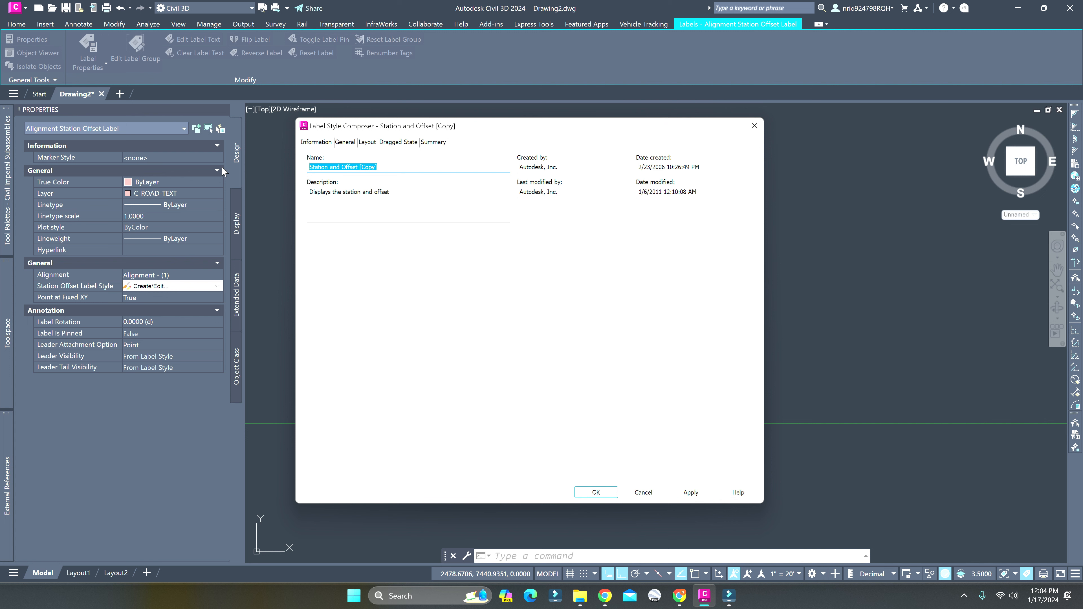
text(STA CALLOUT)
Add a line component to the layout of the STA CALLOUT label style
click(347, 142)
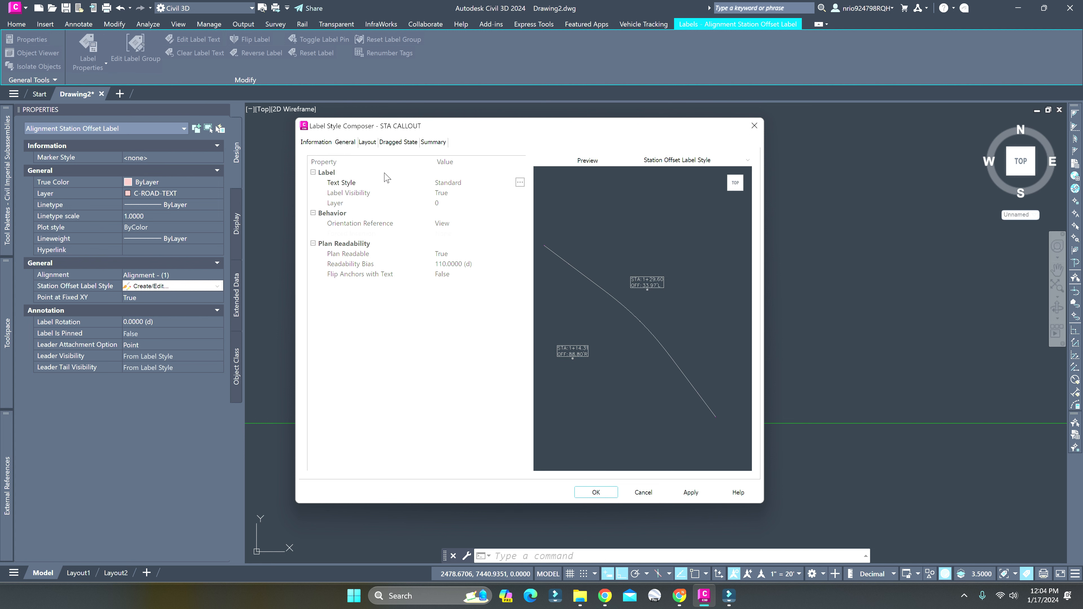
click(364, 143)
click(389, 167)
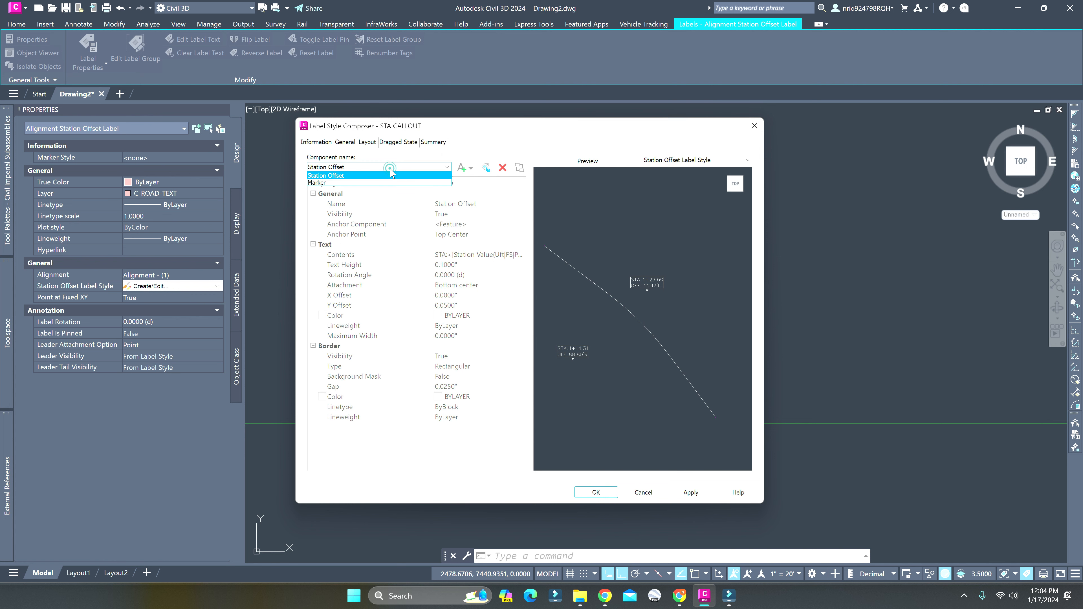
click(389, 170)
click(395, 167)
click(393, 175)
click(469, 169)
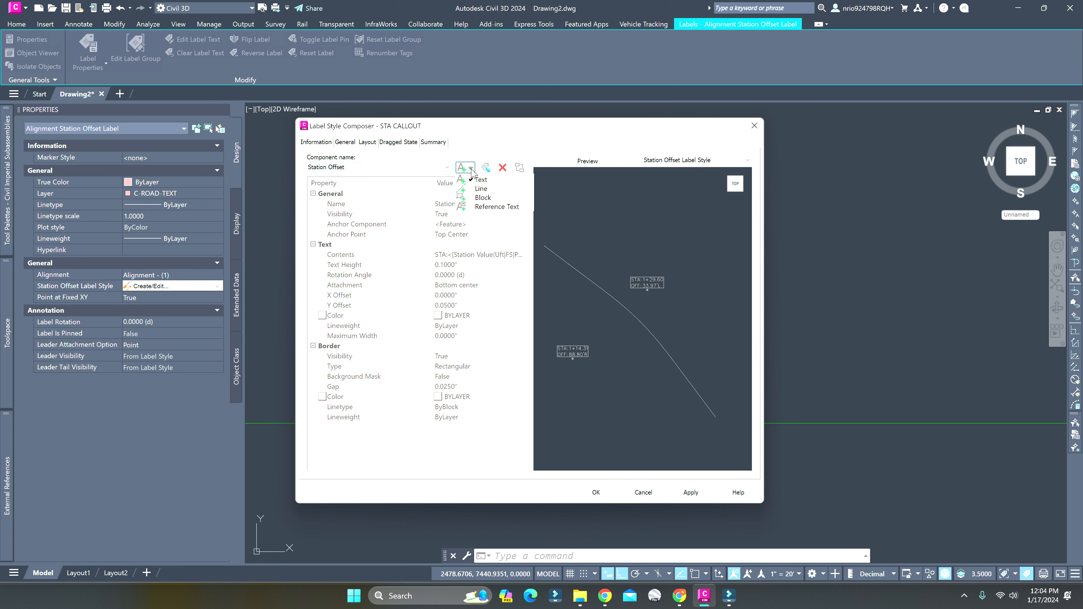
click(495, 189)
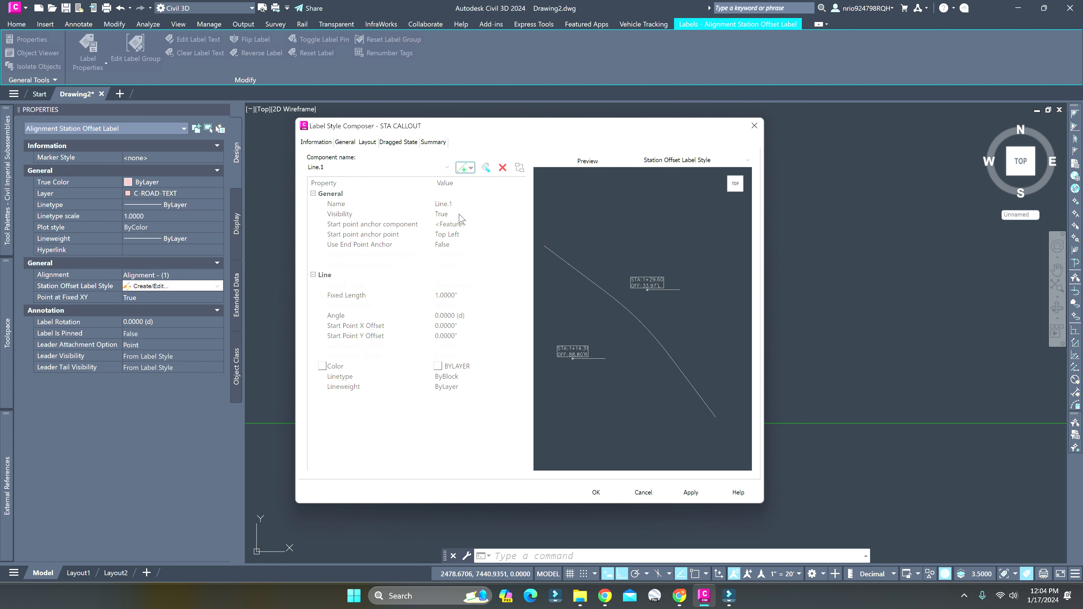
Set the line component's start point anchor point to Middle Left
click(468, 235)
click(468, 234)
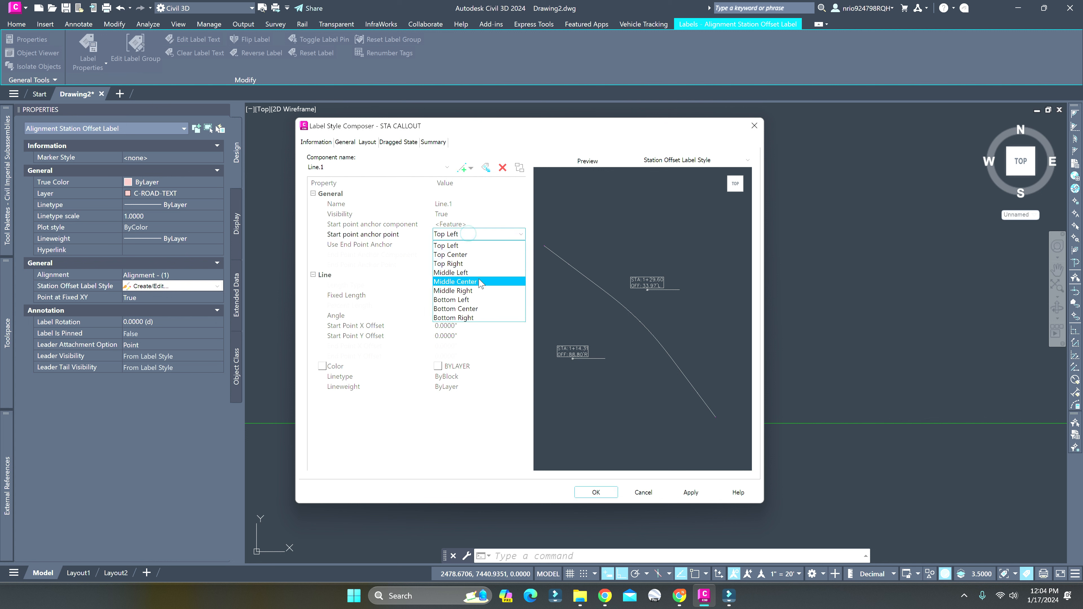
click(471, 273)
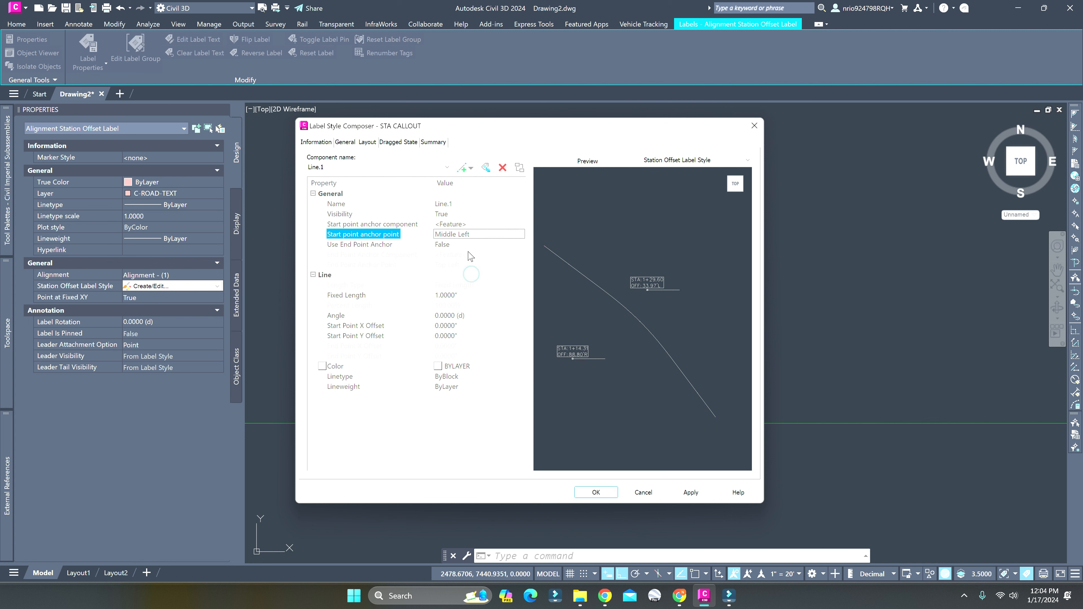
click(462, 295)
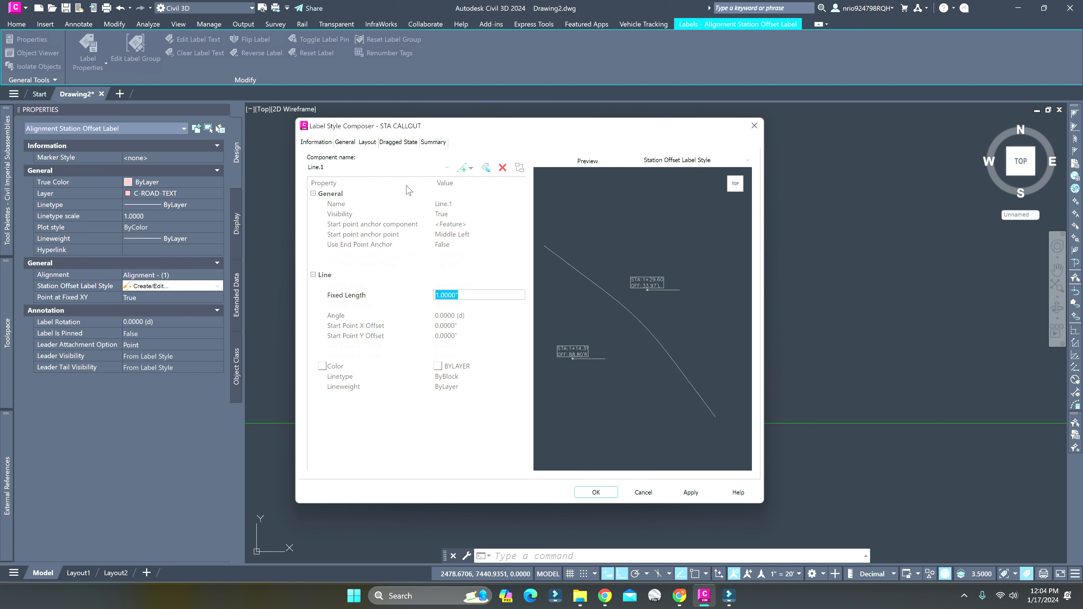
click(345, 143)
click(370, 144)
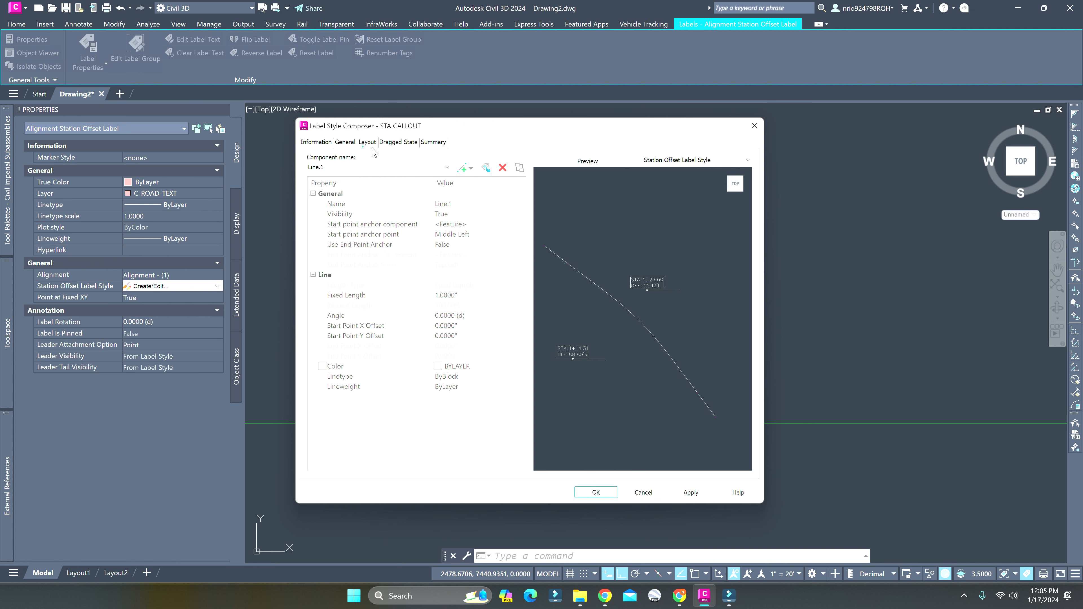
Delete the Marker and Station Offset components from the STA CALLOUT label layout
click(384, 167)
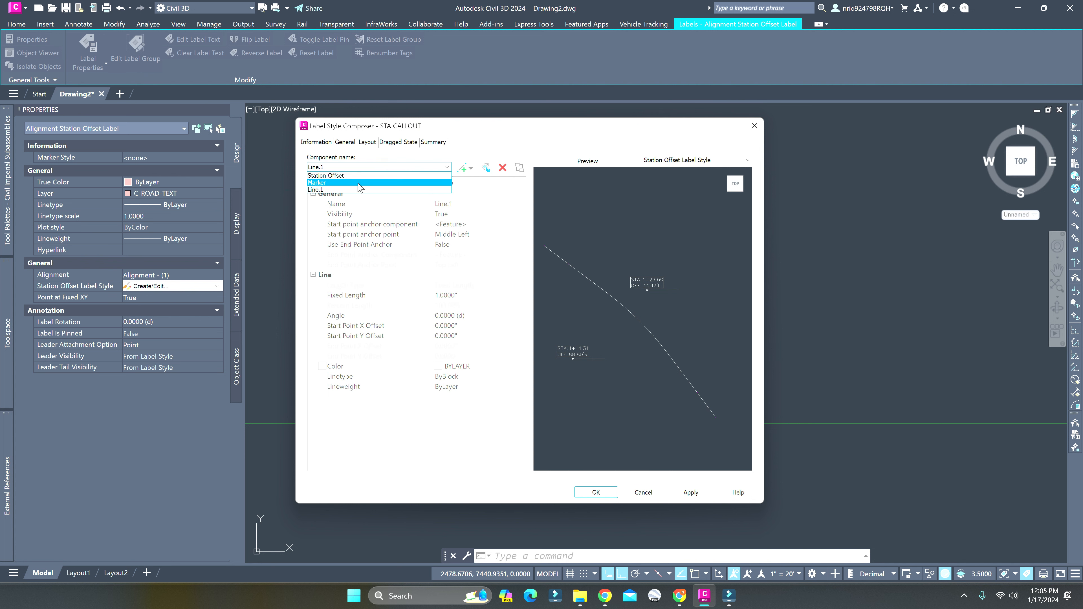
click(366, 187)
click(502, 167)
click(423, 167)
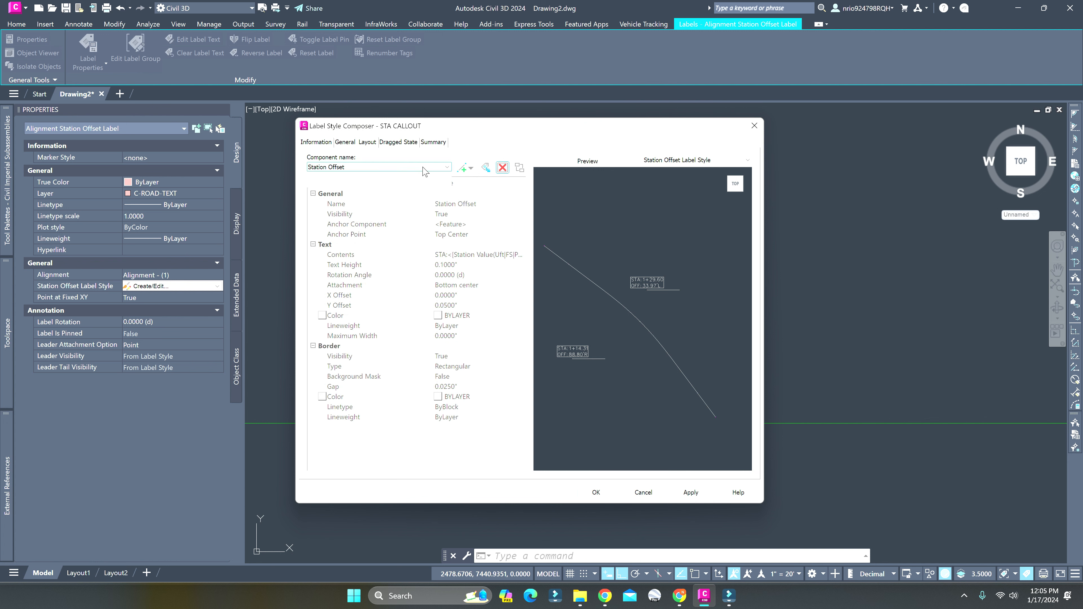
click(382, 175)
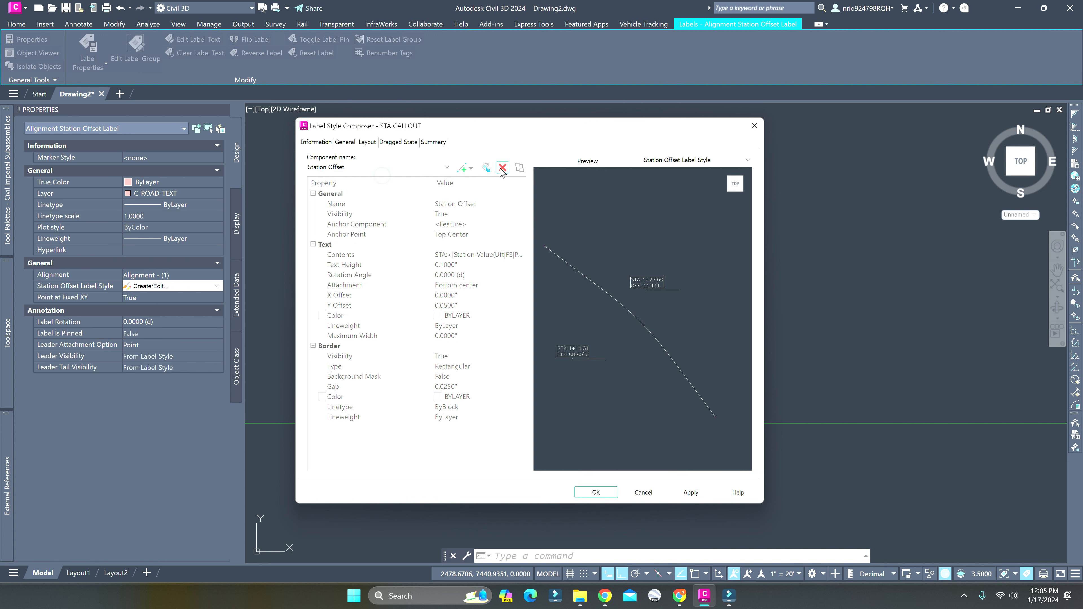
click(502, 168)
Add a text component to the STA CALLOUT label layout
click(472, 168)
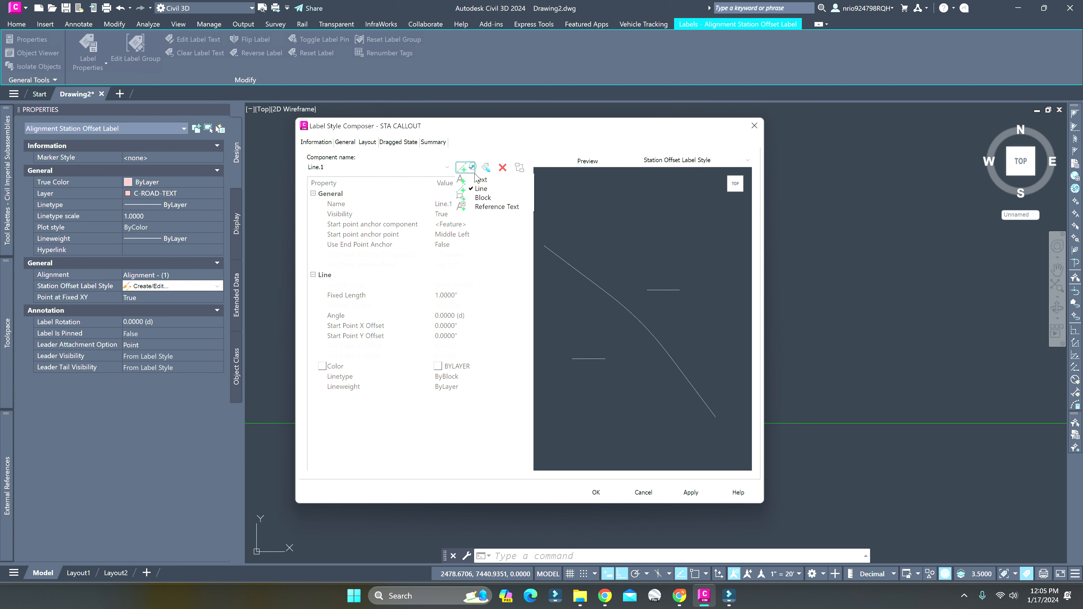
click(479, 182)
click(435, 168)
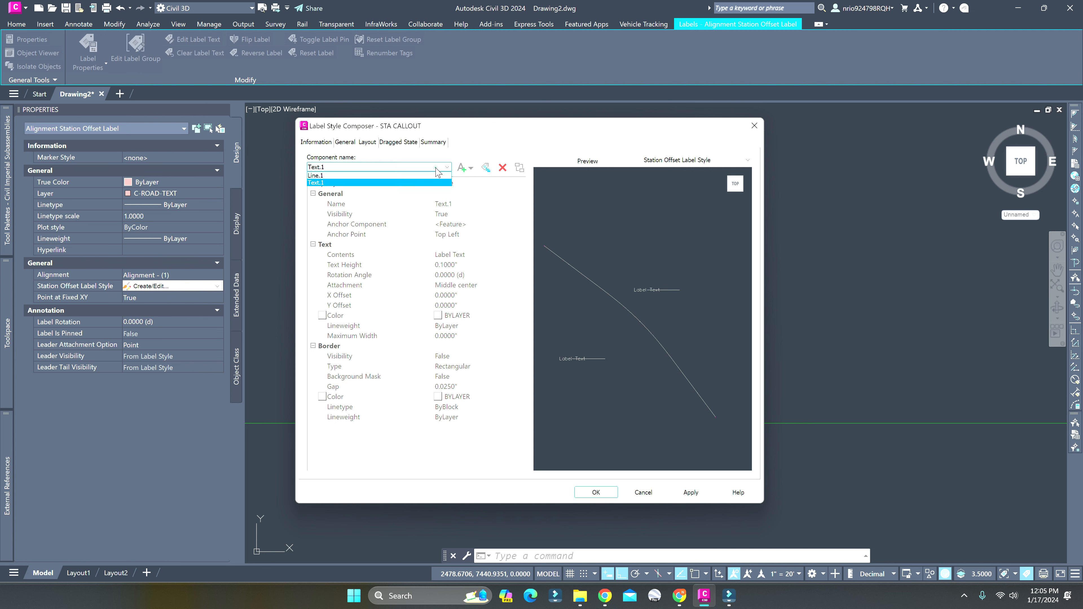
click(434, 168)
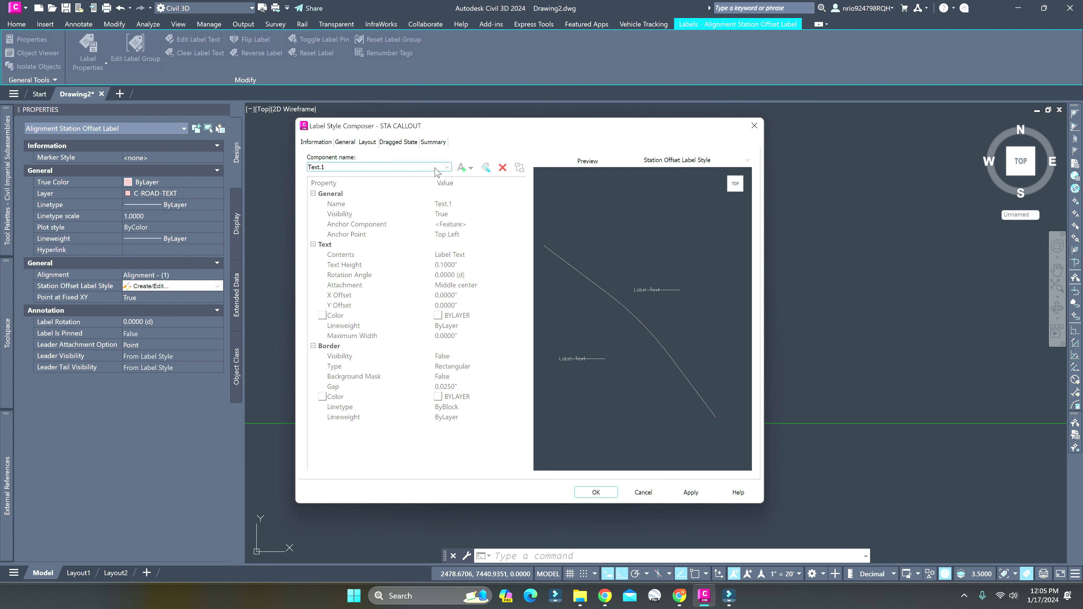
Add a reference text component to the label layout, accepting the preselected reference object type, and make it the current component
click(470, 168)
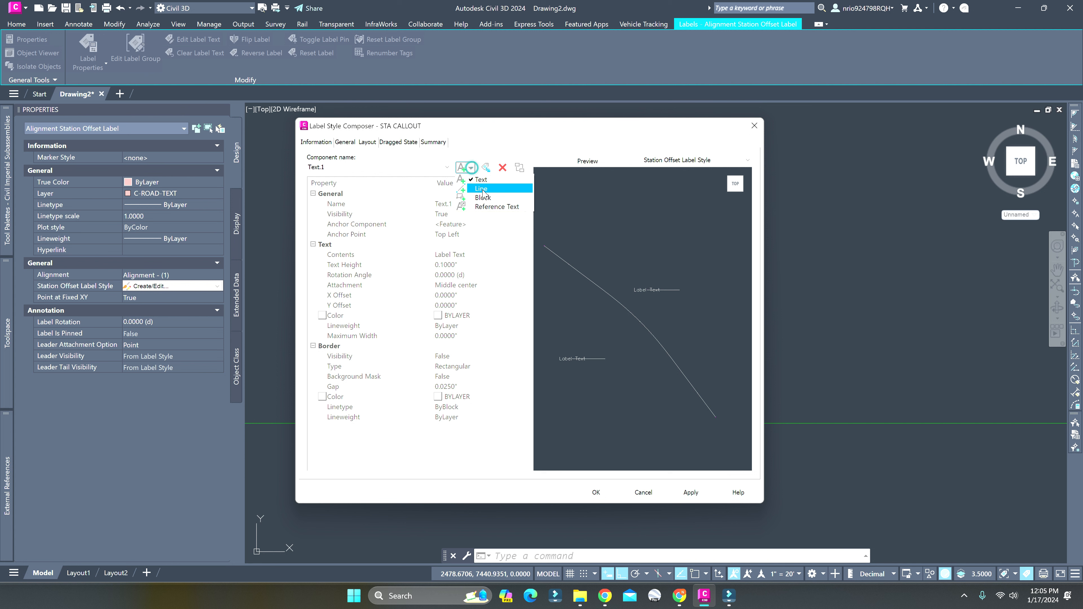
click(496, 207)
click(488, 352)
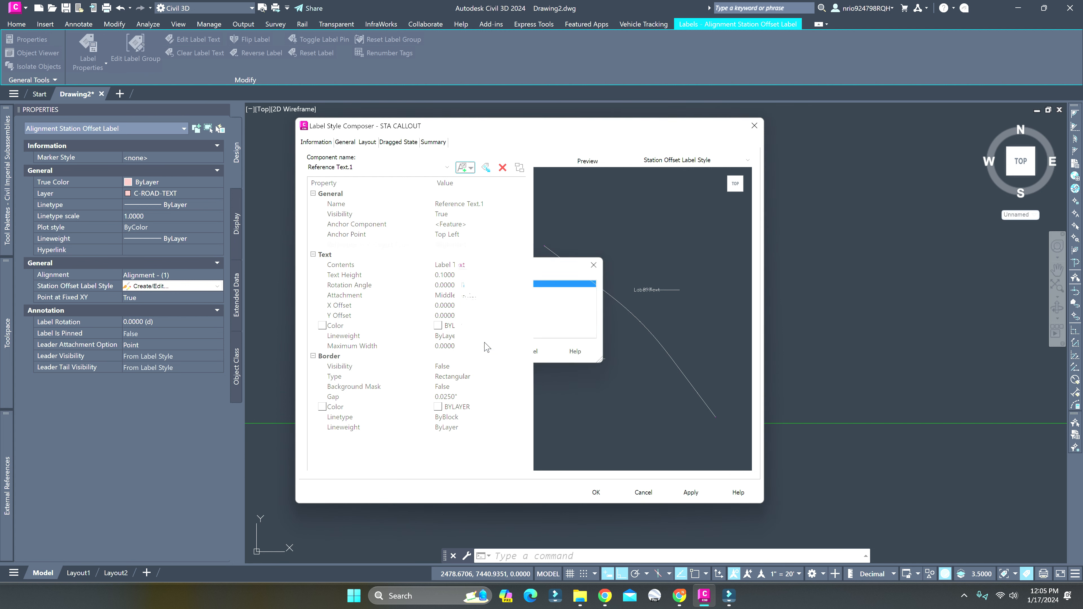
click(381, 170)
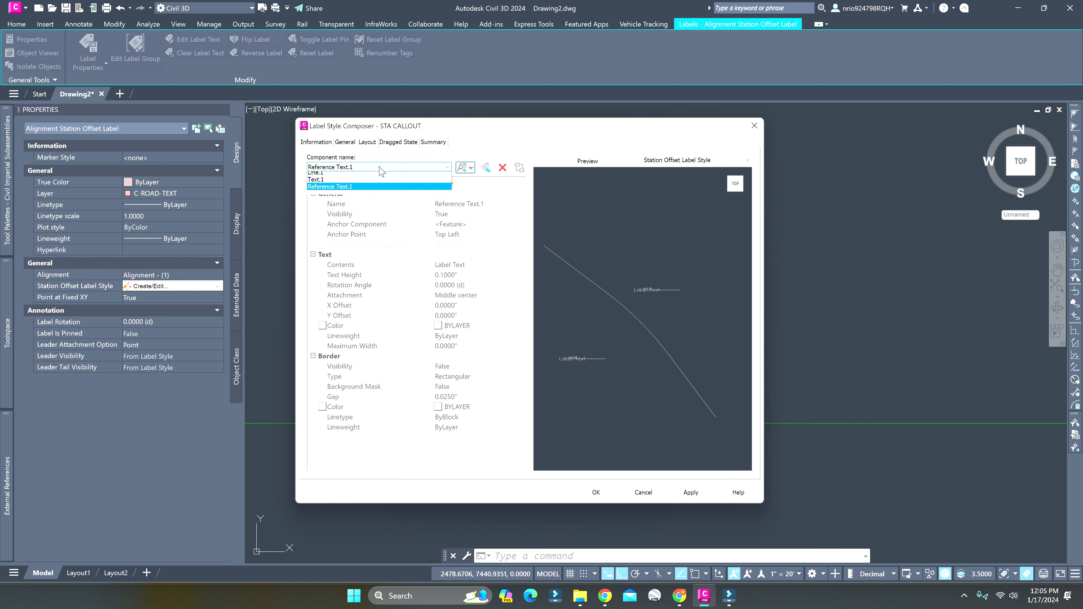
click(346, 187)
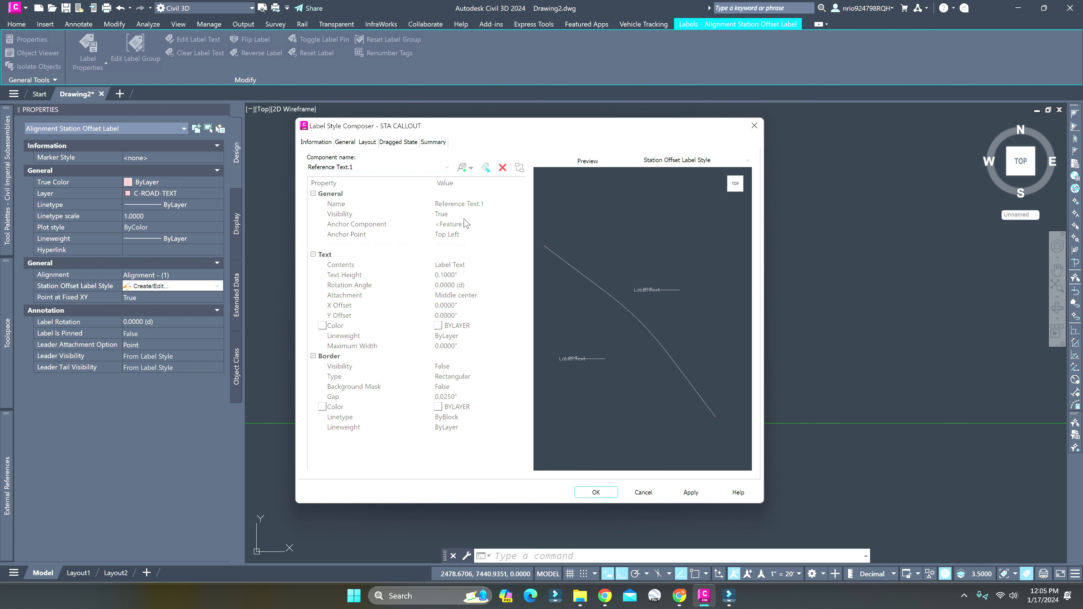
Anchor the reference text to the start of Line.1 and set its attachment to Bottom left
click(452, 224)
click(465, 246)
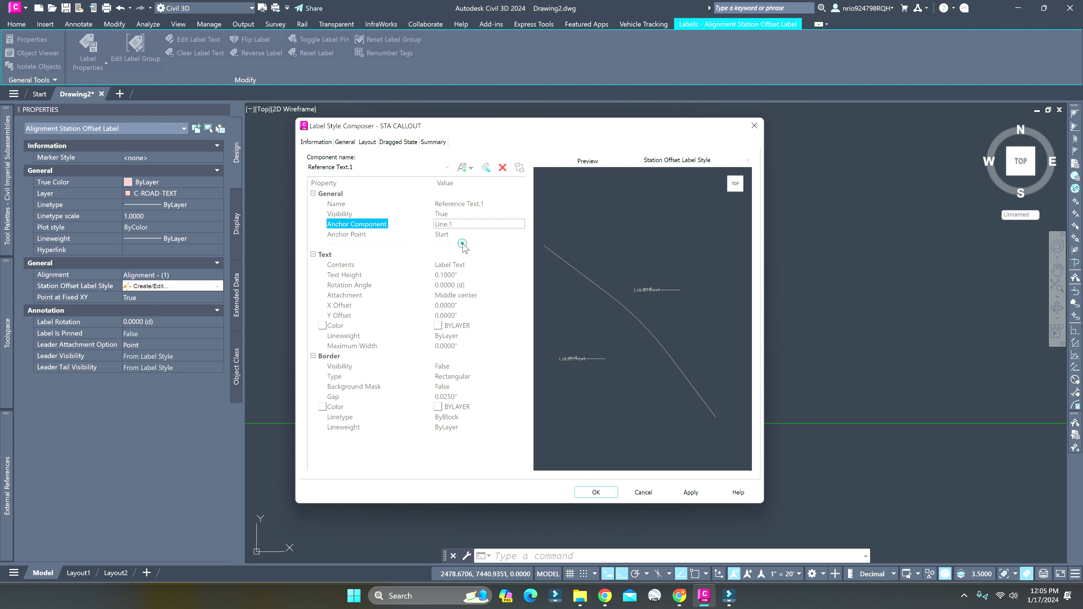
click(468, 239)
click(464, 235)
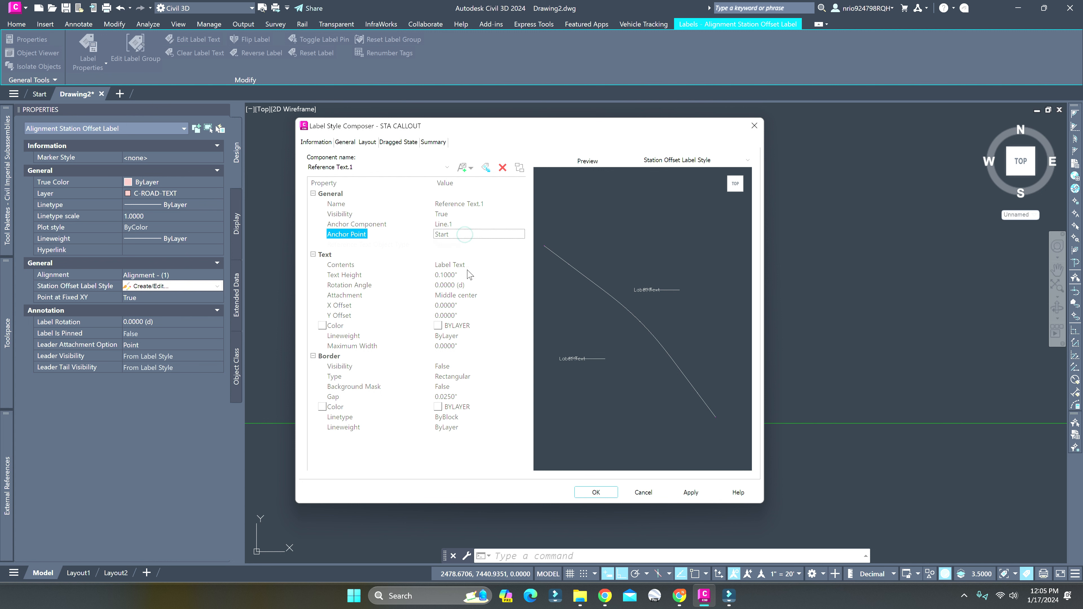
click(471, 295)
click(471, 296)
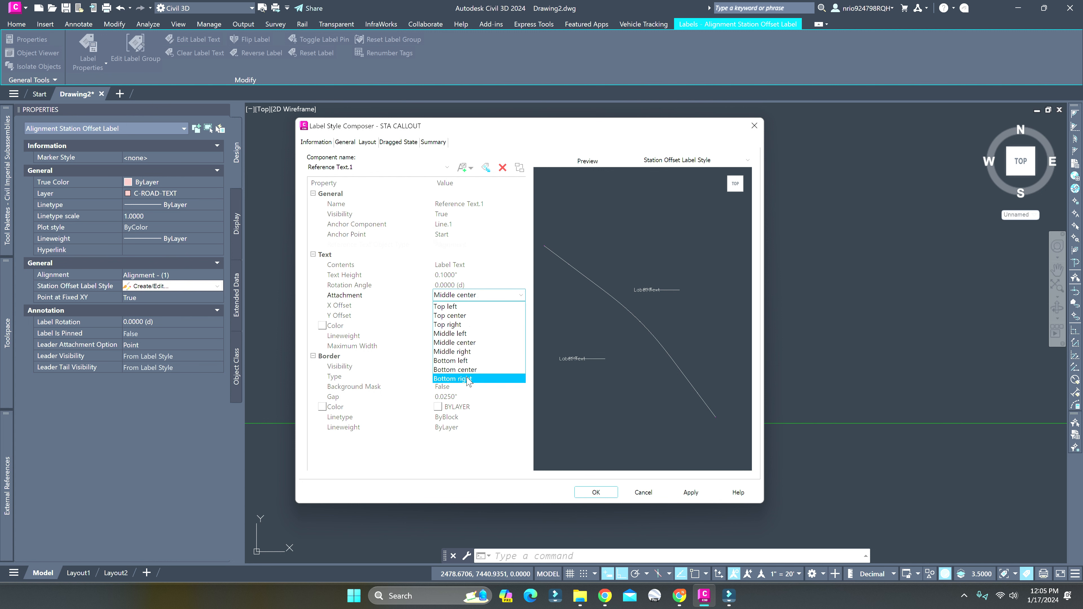
click(466, 361)
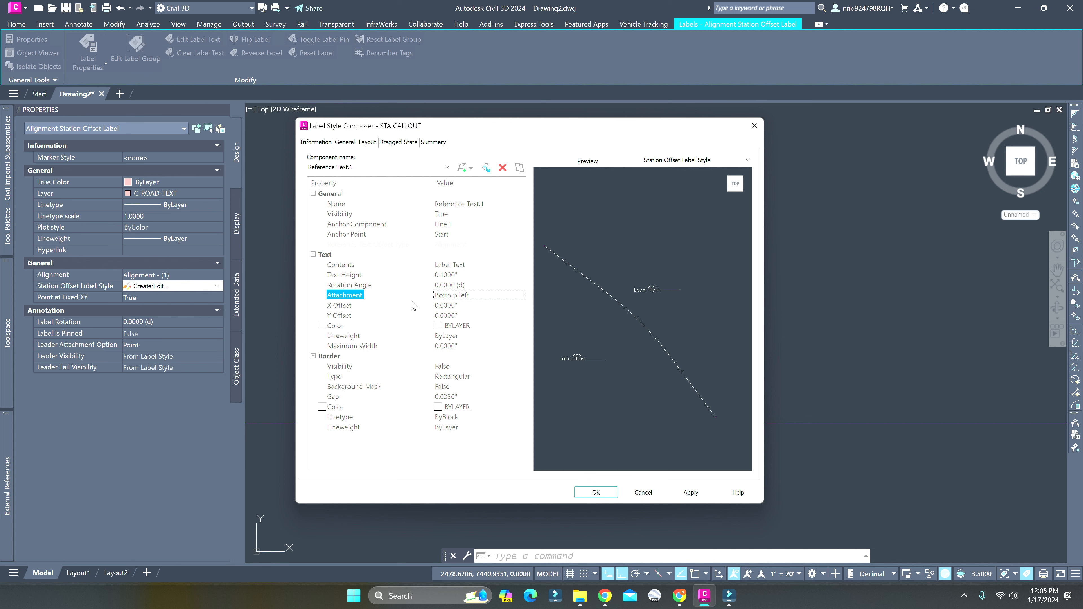
Replace the reference text's default contents with the prefix "STA:"
click(460, 264)
click(519, 264)
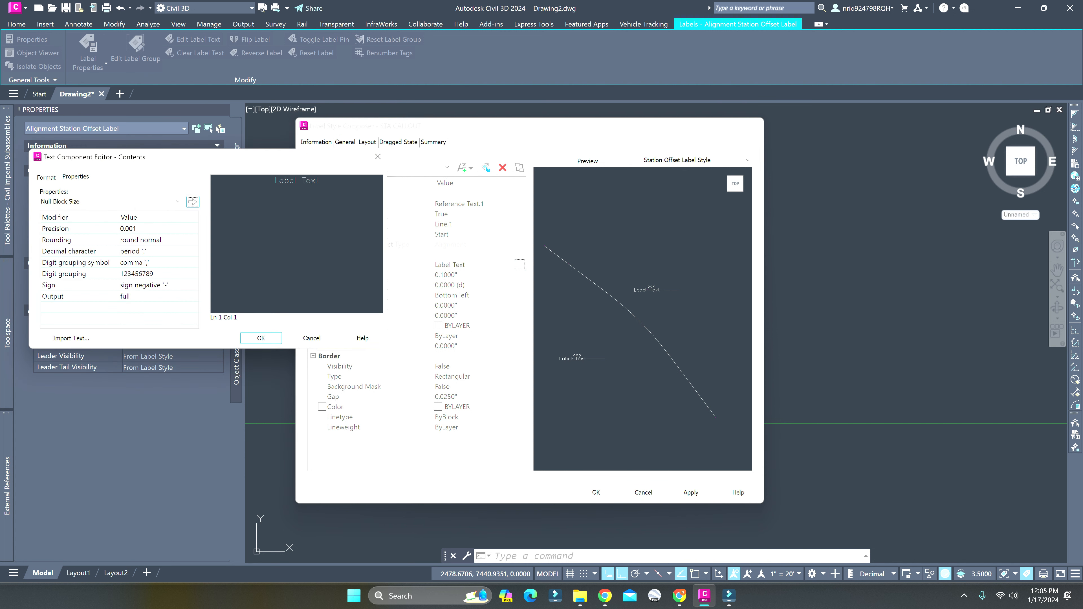
click(73, 202)
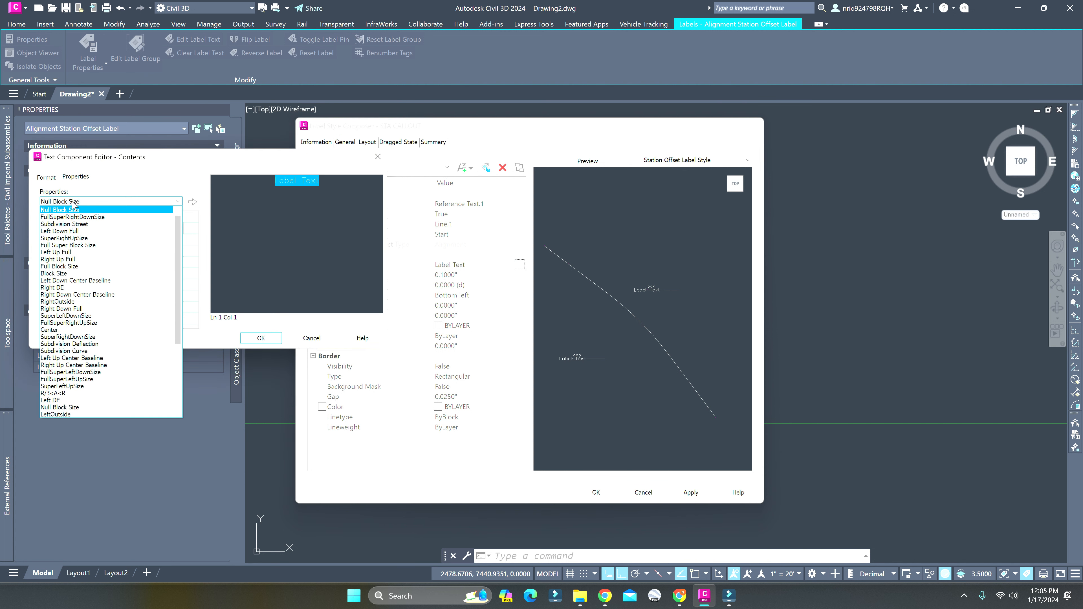
click(73, 209)
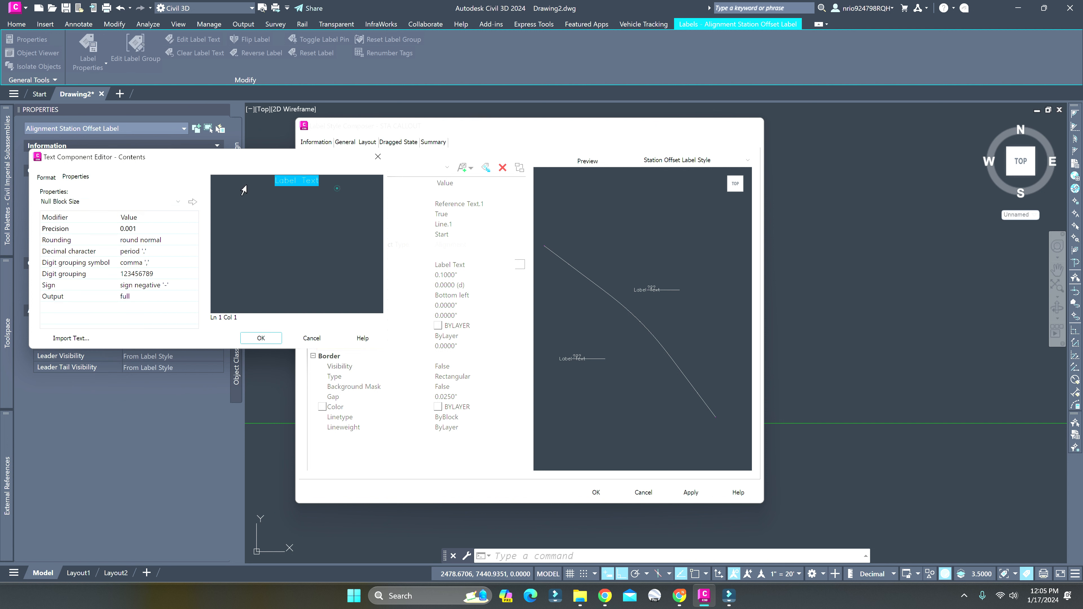
text(SAT)
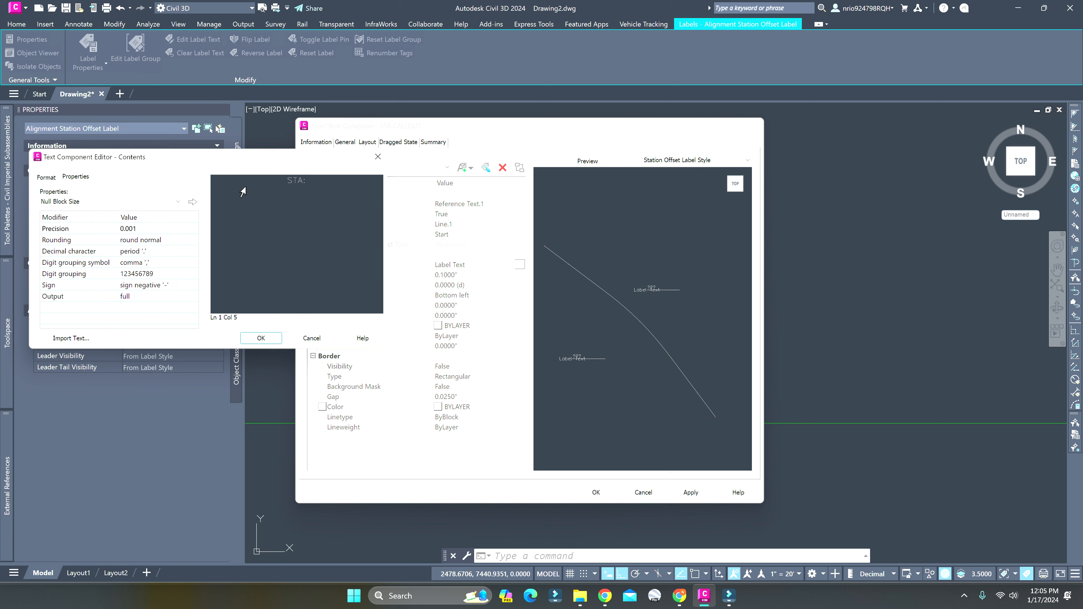
Insert the Station Value property after the "STA:" prefix, followed by a comma
click(146, 201)
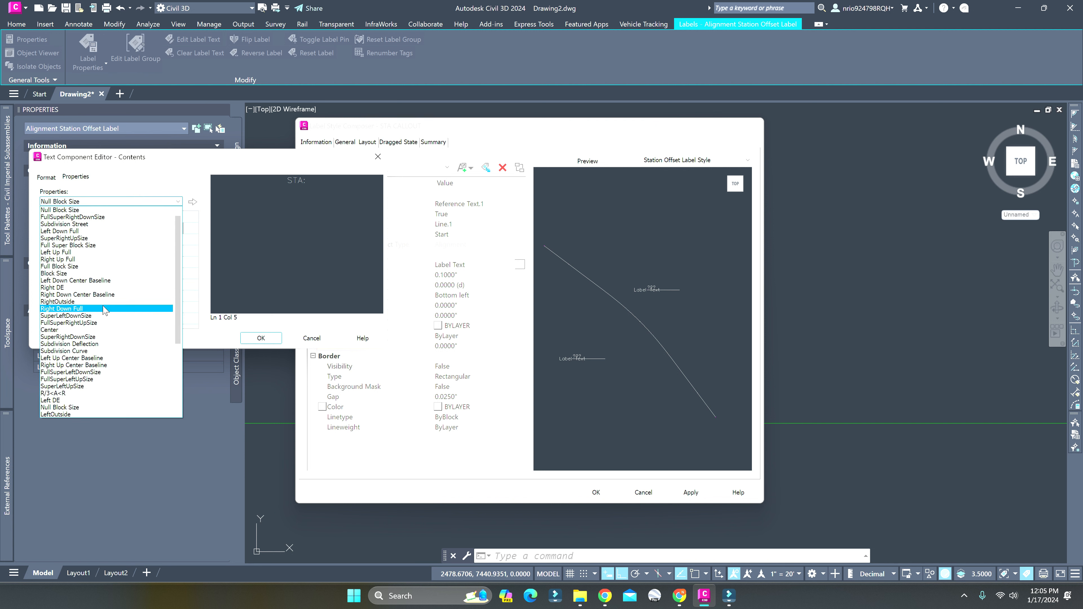
scroll(104, 310, down, 2)
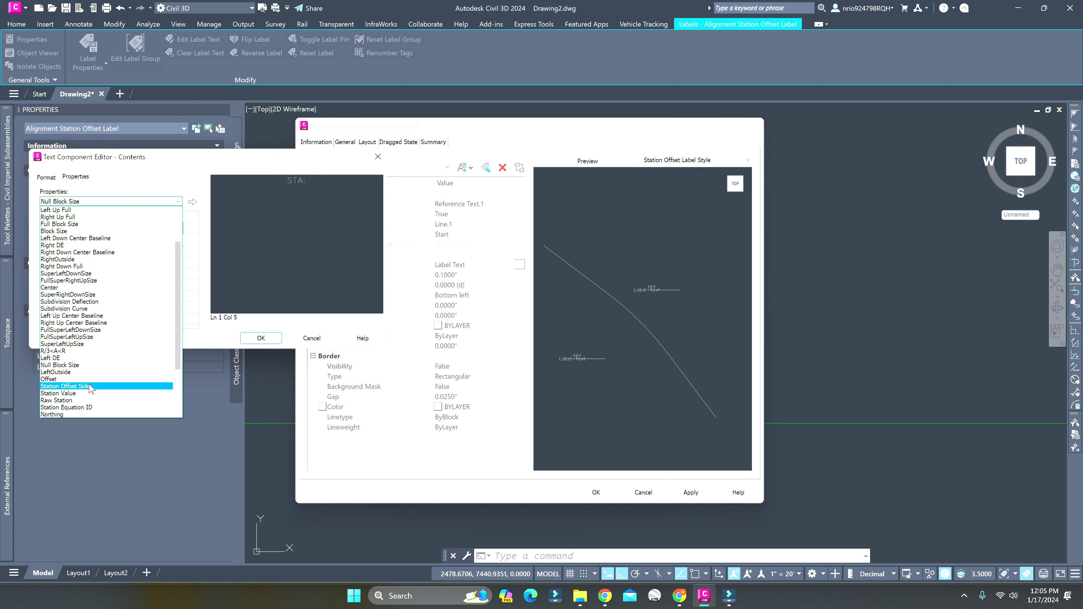
click(87, 393)
click(192, 201)
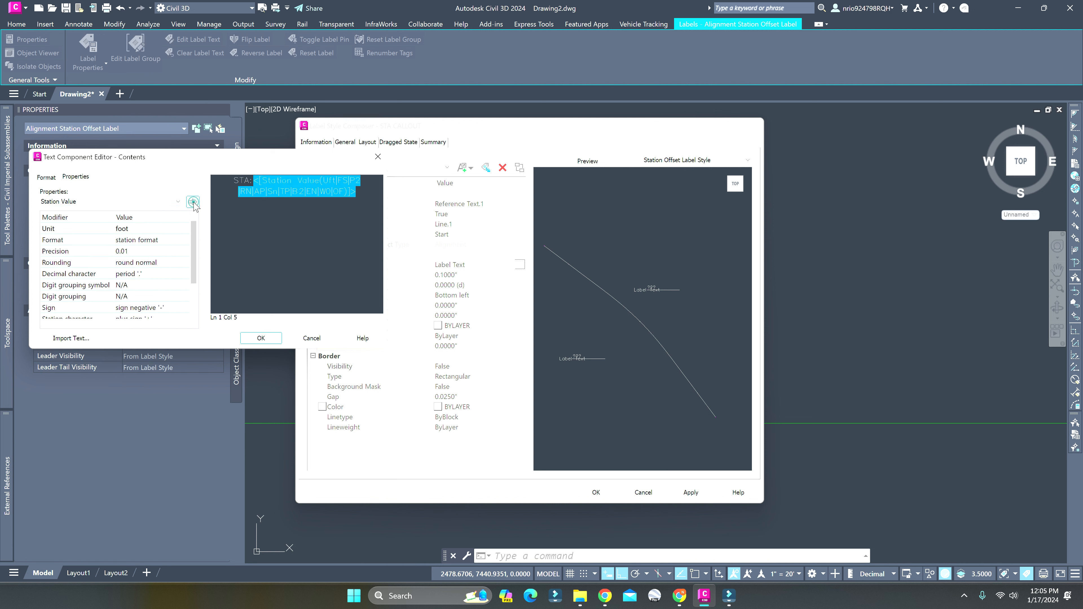
click(362, 191)
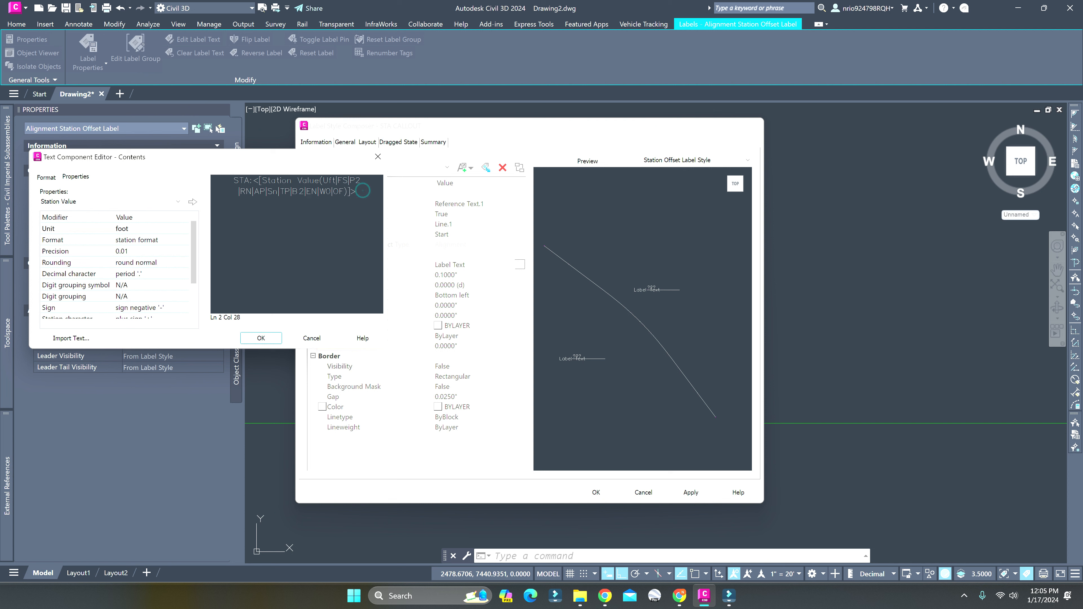
text(,)
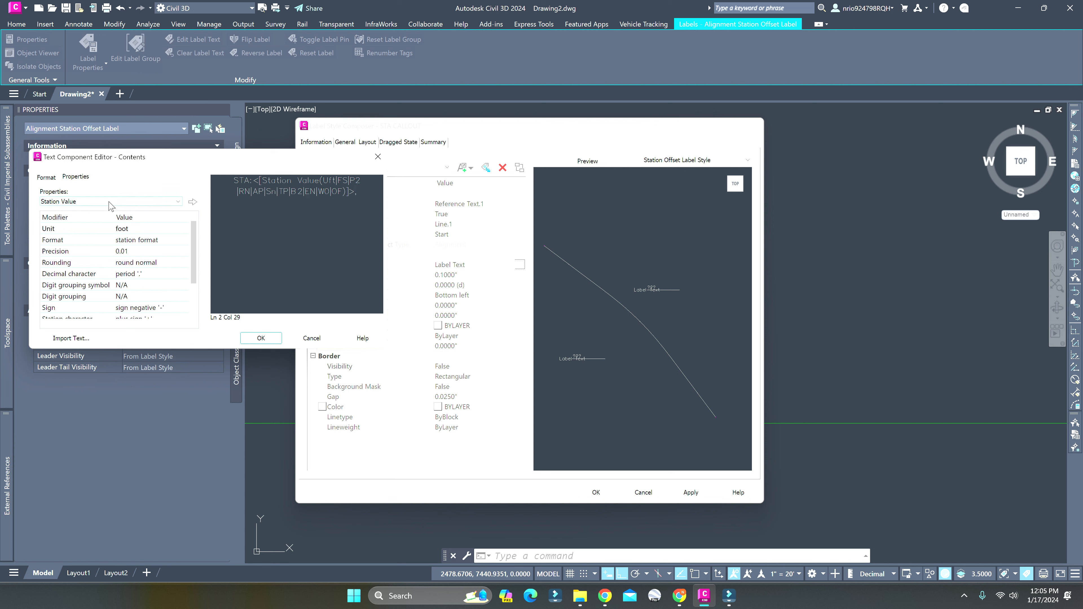
Append the Station Offset Side and Offset properties to the reference text contents and accept the edited contents
click(149, 201)
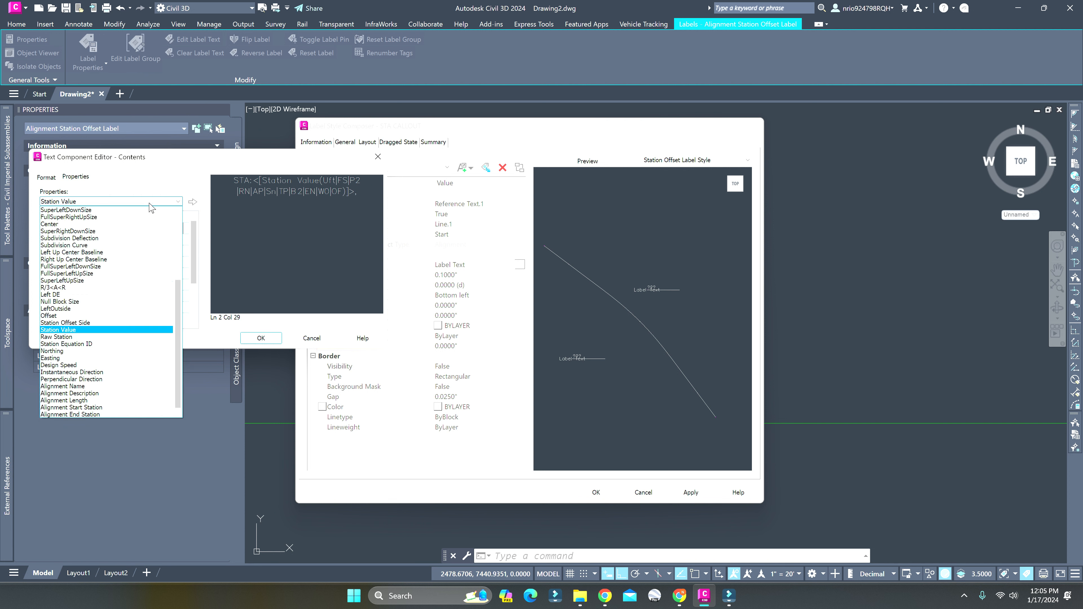
click(99, 323)
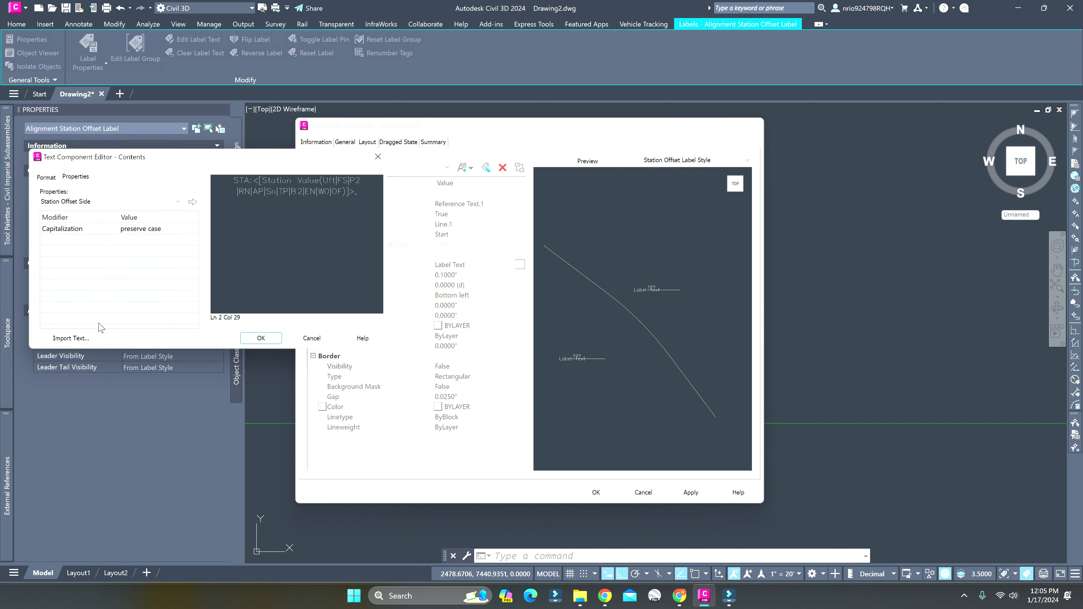
click(193, 202)
click(152, 202)
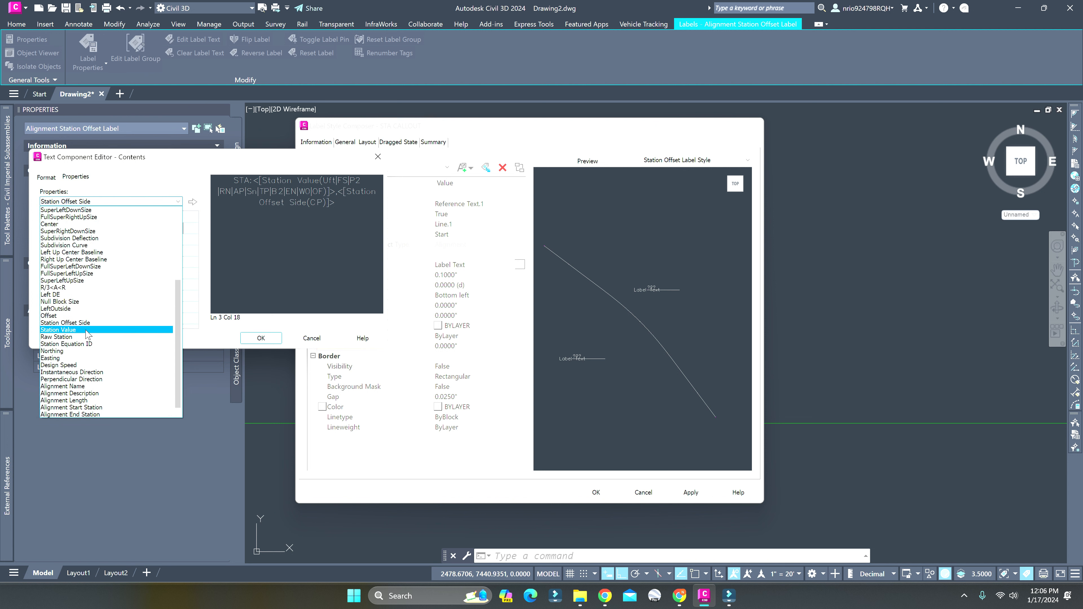
click(86, 315)
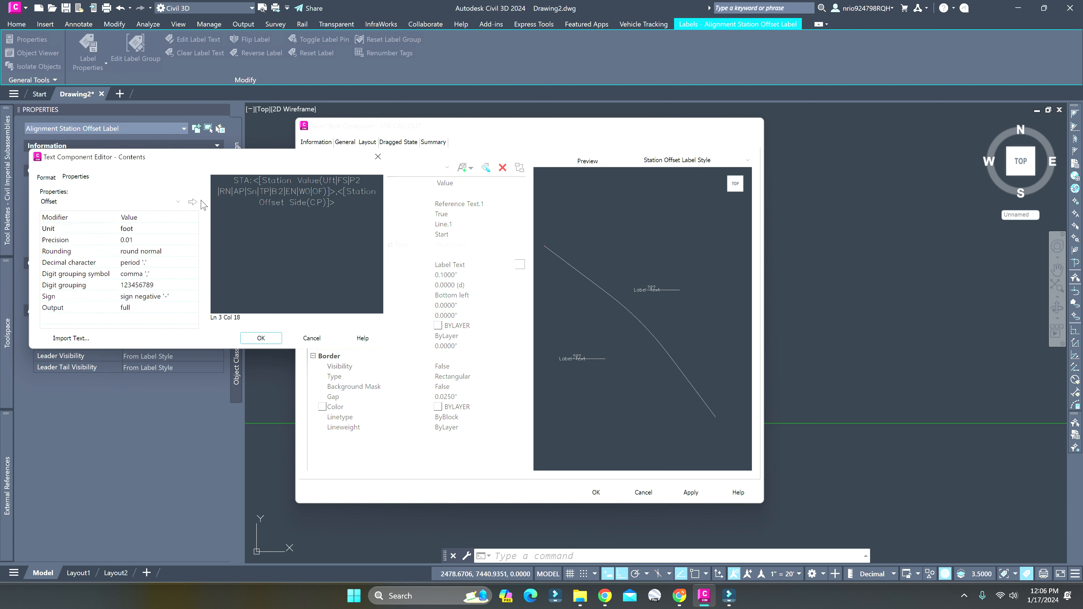
click(192, 202)
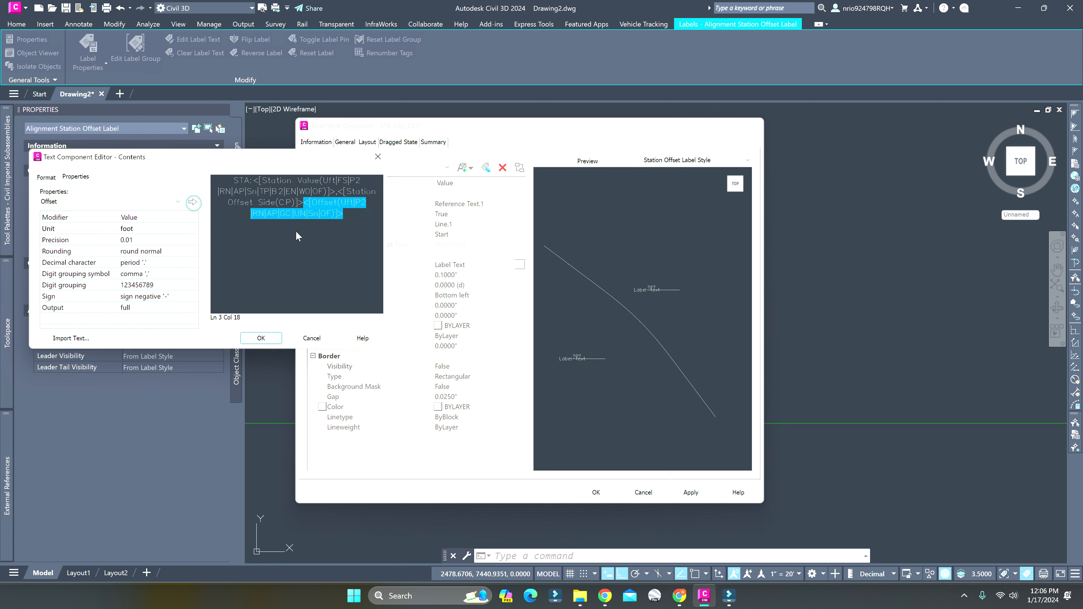
click(347, 214)
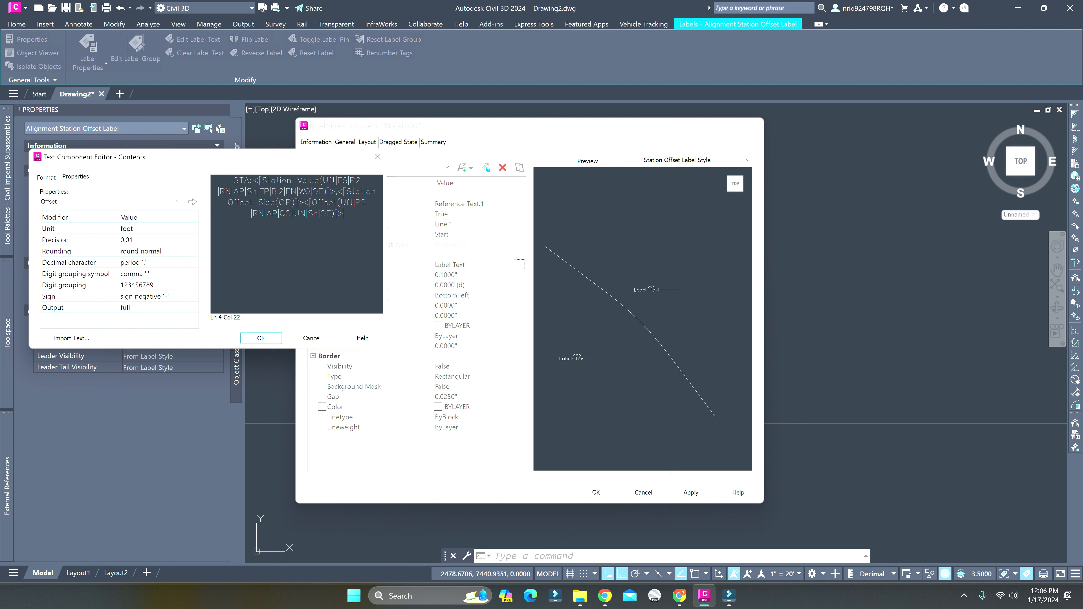
click(260, 338)
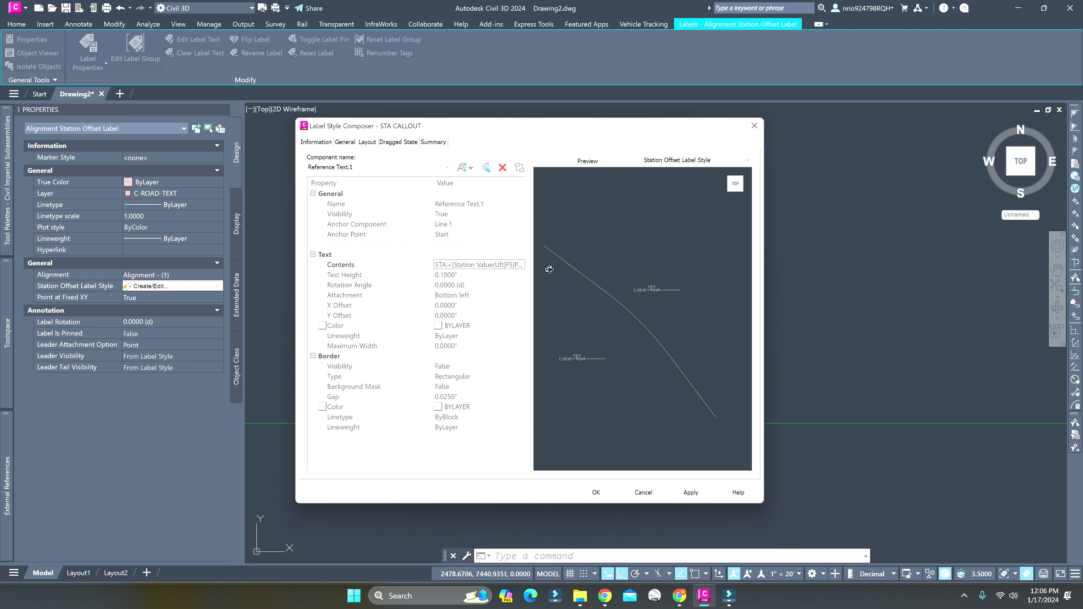
Set the text height of the Reference Text.1 component to 0.08"
click(479, 274)
text(.08)
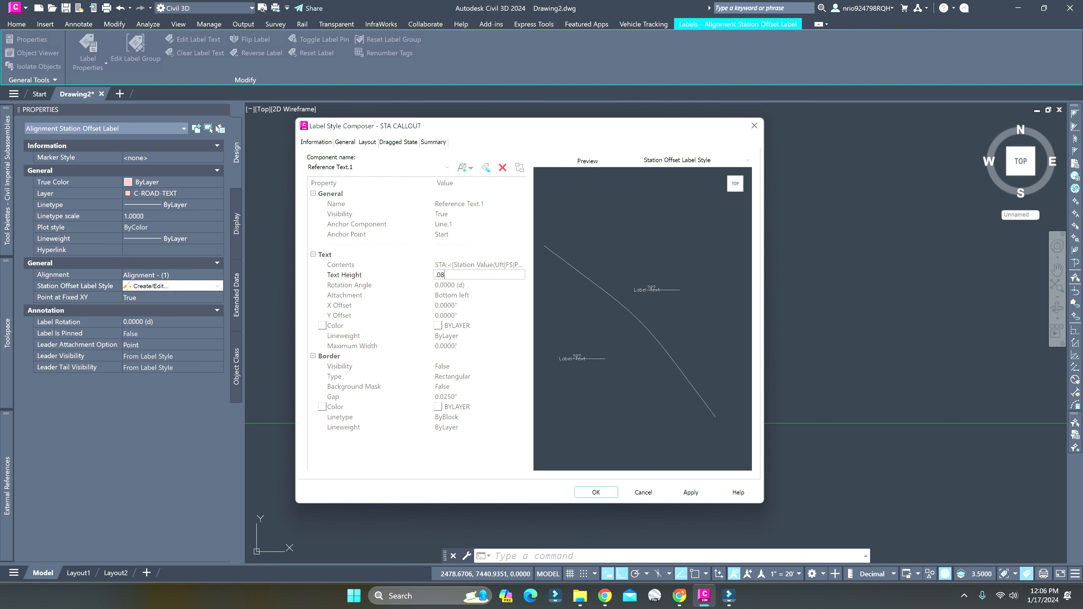
key(Return)
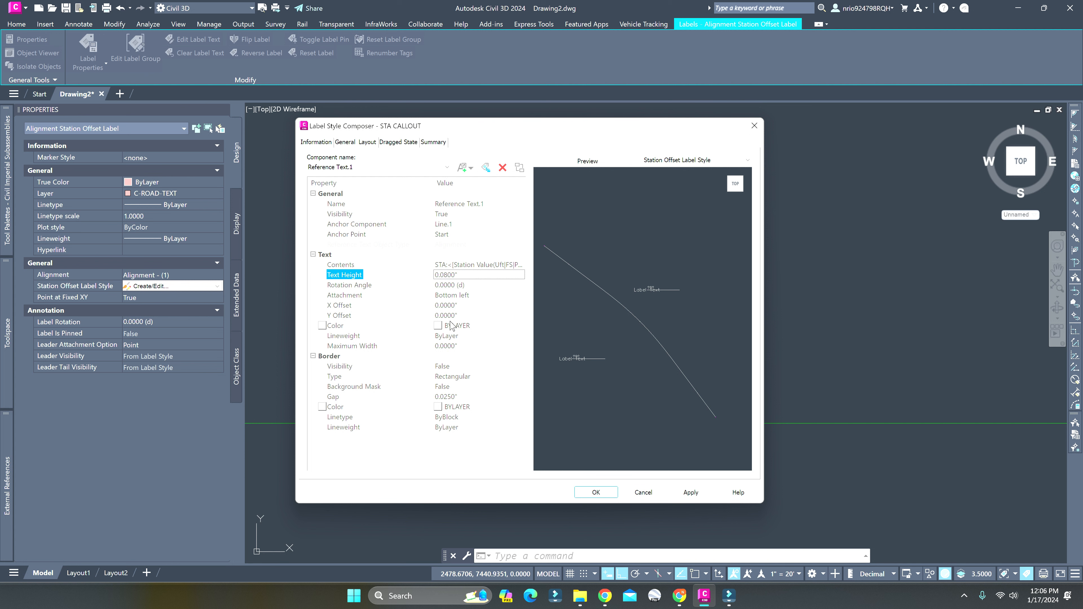
Change the color of the Line.1 component to magenta
click(396, 167)
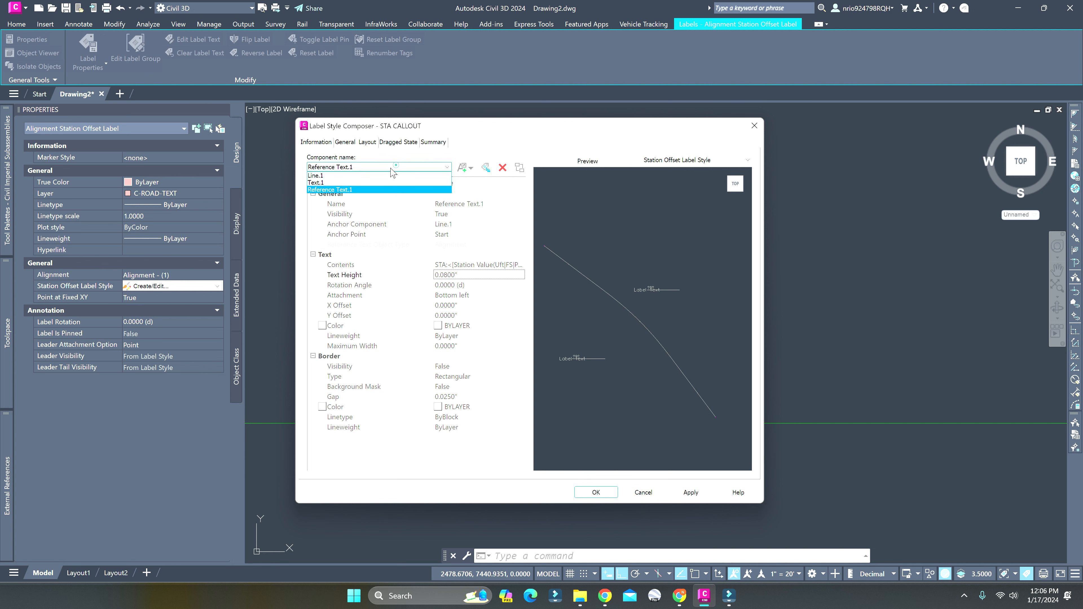
click(357, 177)
click(439, 366)
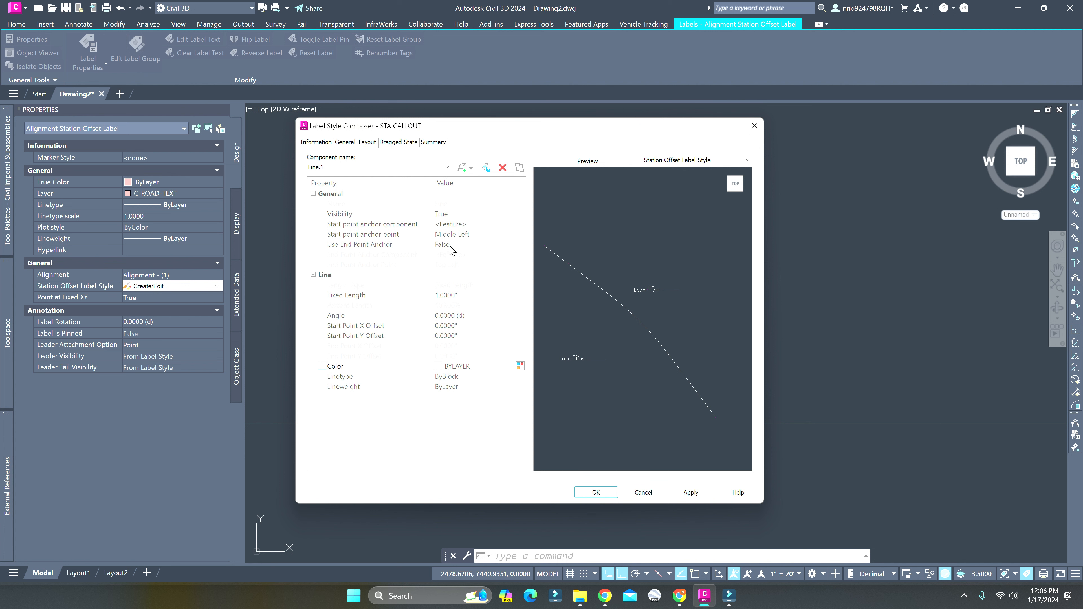
click(520, 366)
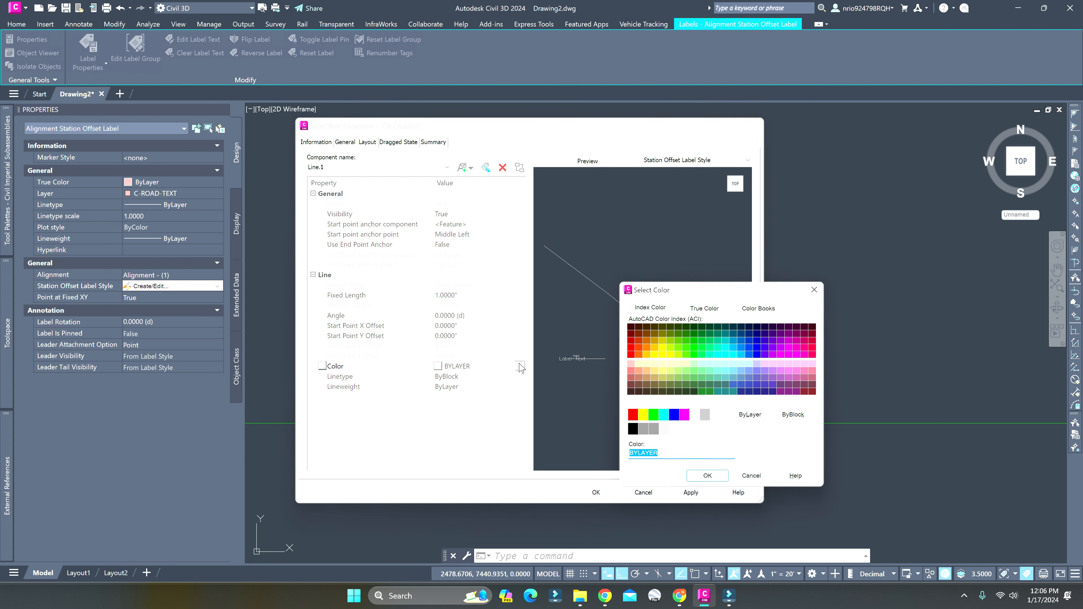
click(684, 414)
click(708, 476)
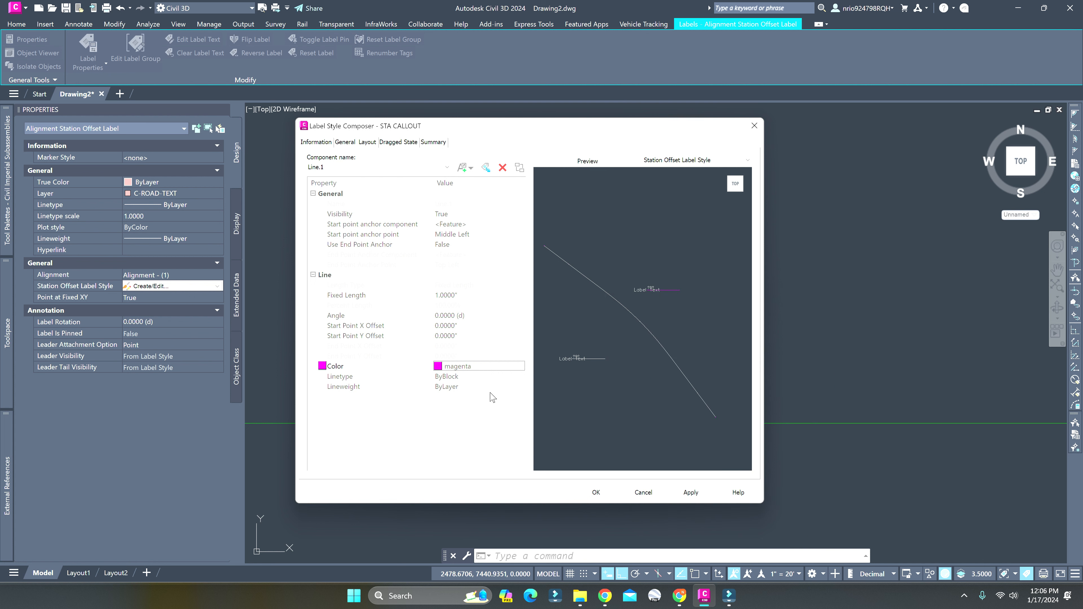
Select the Text.1 component and open its anchor point options
click(399, 167)
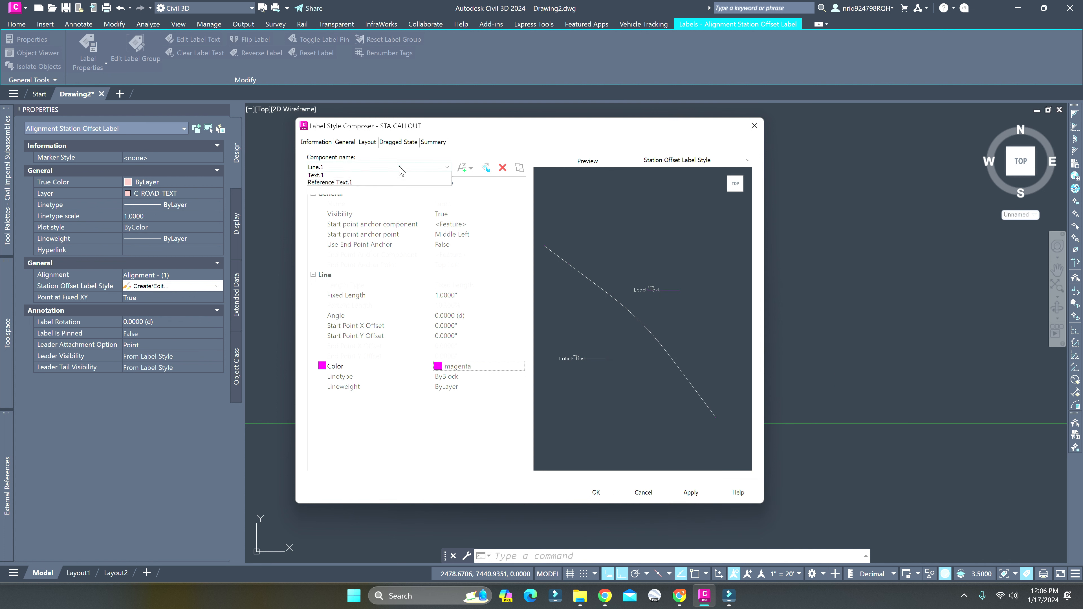
click(350, 182)
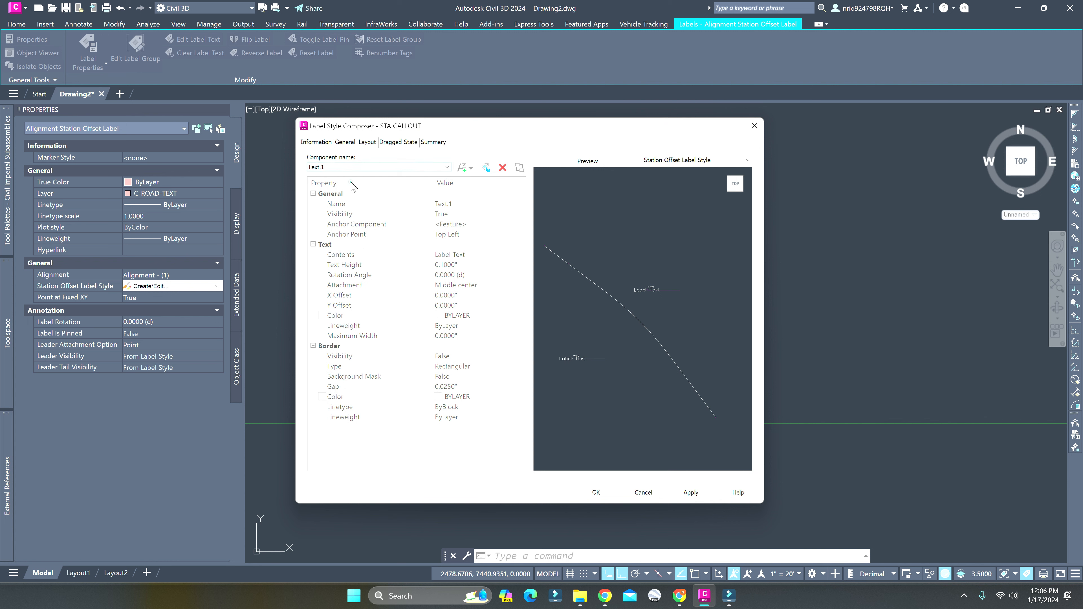
click(465, 239)
click(465, 239)
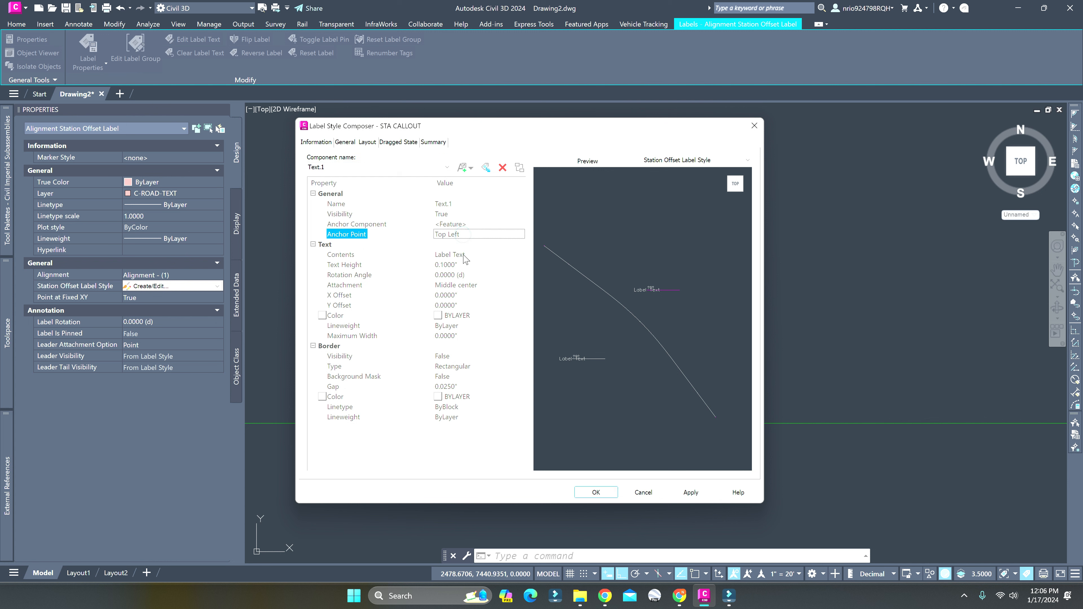
click(464, 239)
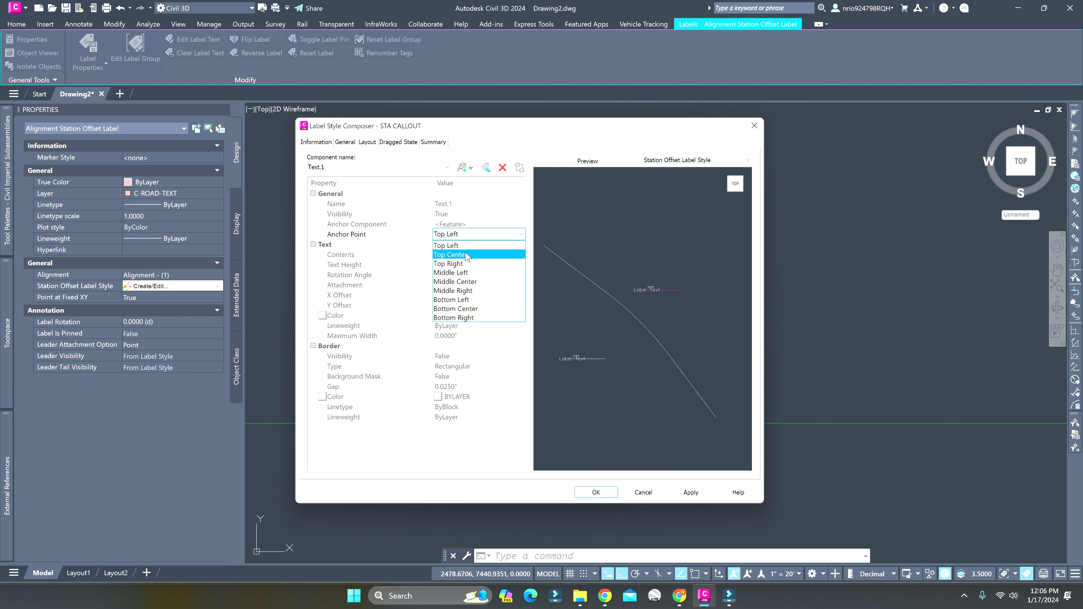
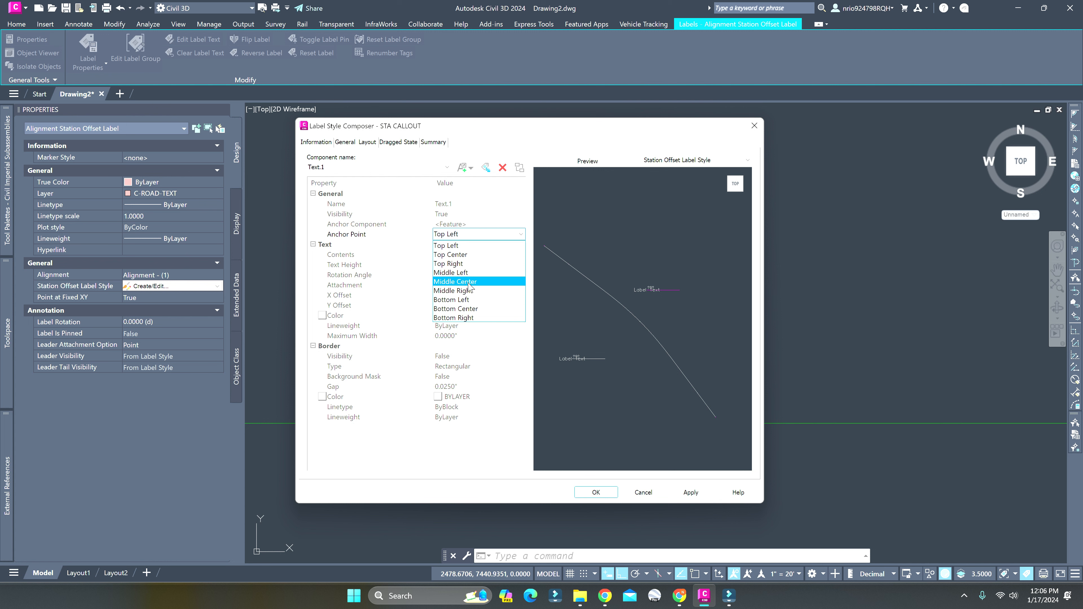
Anchor the Text.1 component to the start of Line.1 and set its attachment to Top left
click(454, 245)
click(453, 225)
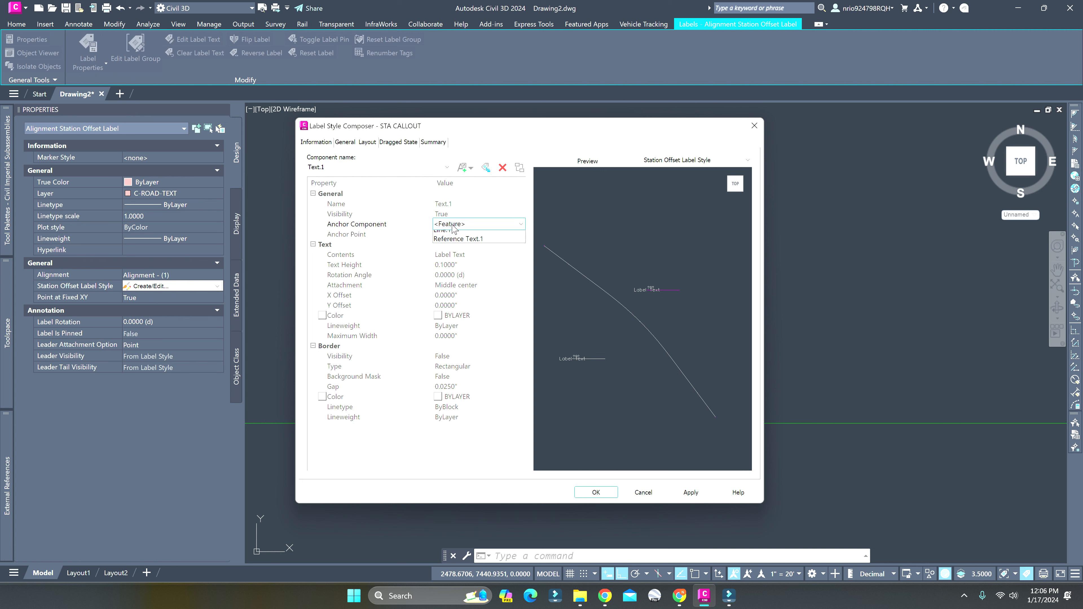
click(461, 239)
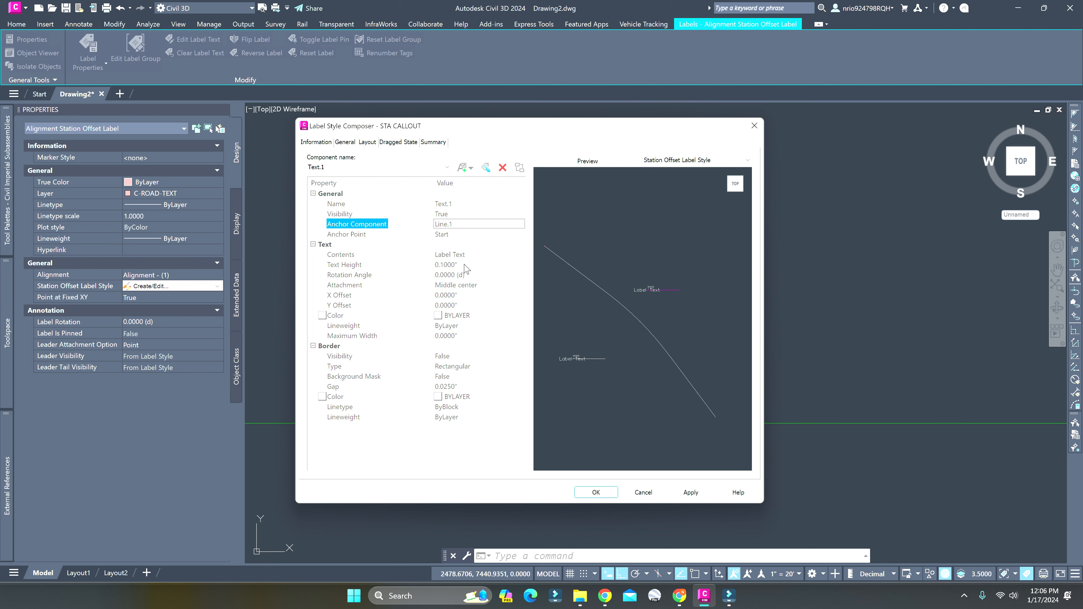
click(466, 285)
click(466, 295)
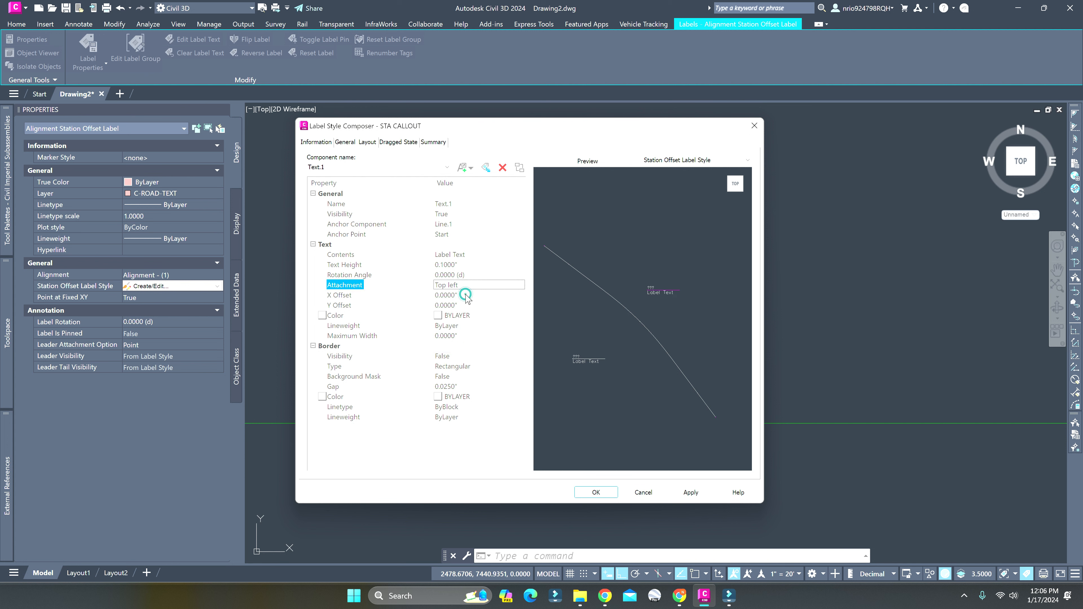
Replace the contents of the Text.1 component with "INSTALL NEW HYD" and accept the edited text
click(469, 255)
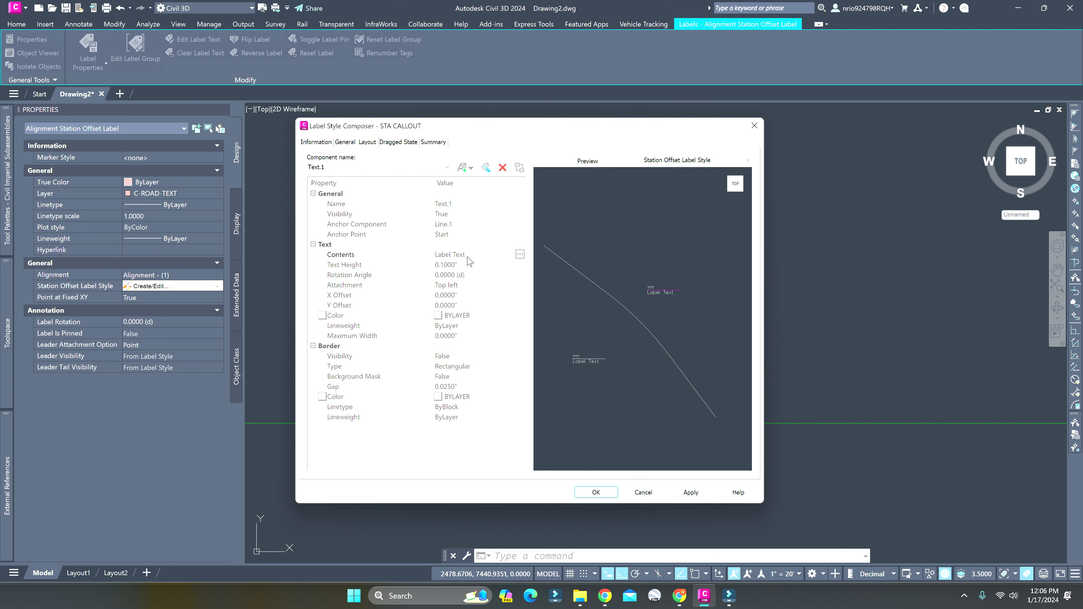
click(518, 255)
drag(338, 185, 209, 183)
text(INSTALL)
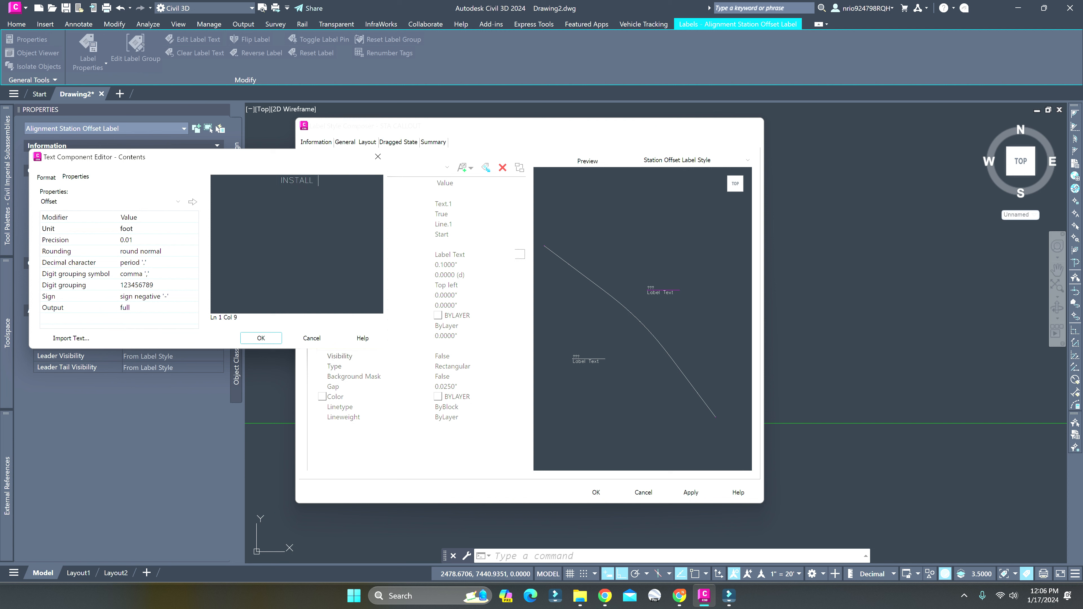
text( NEW HYD)
click(261, 338)
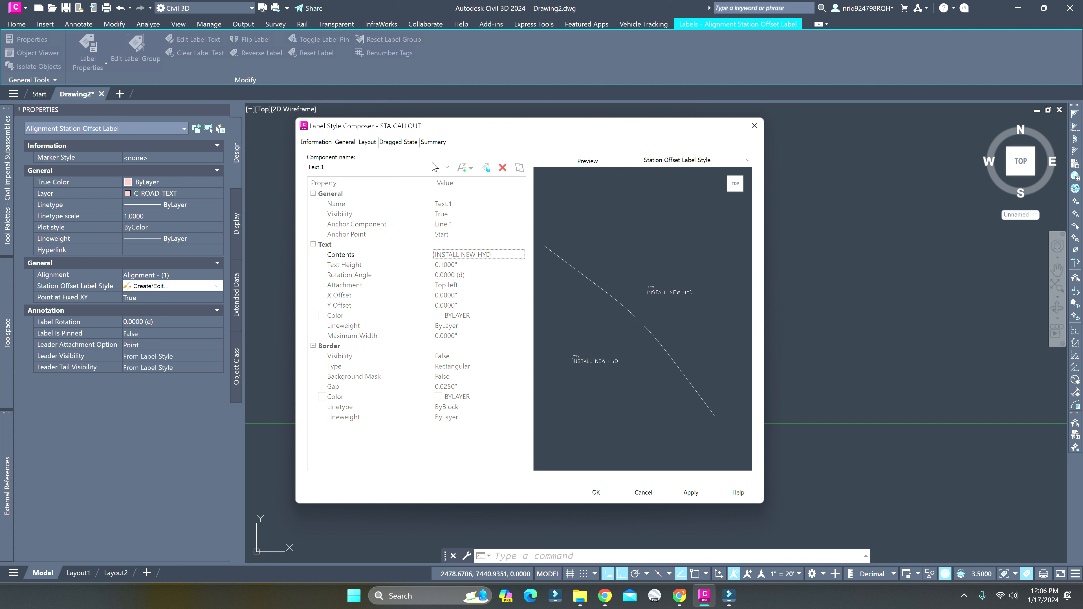
Add a block component to the label style and anchor it to the end of Line.1
click(471, 168)
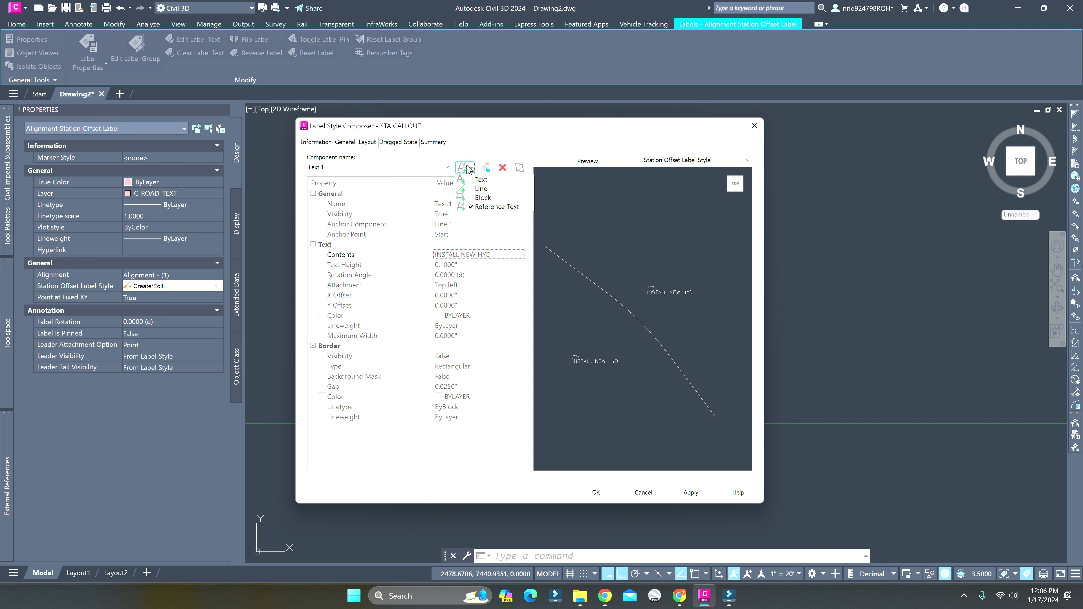
click(483, 197)
click(469, 203)
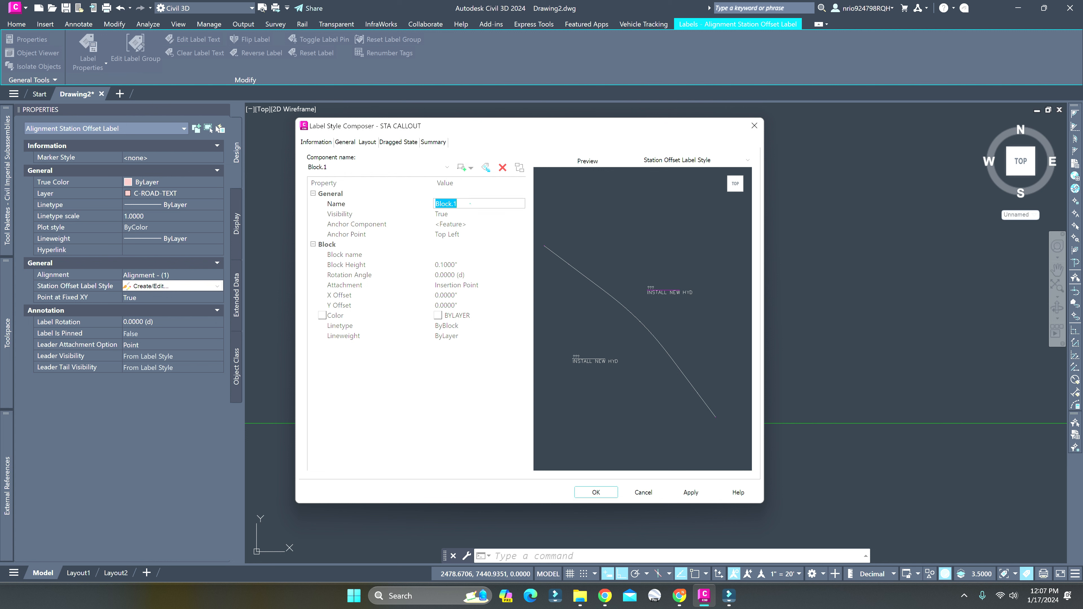
click(478, 224)
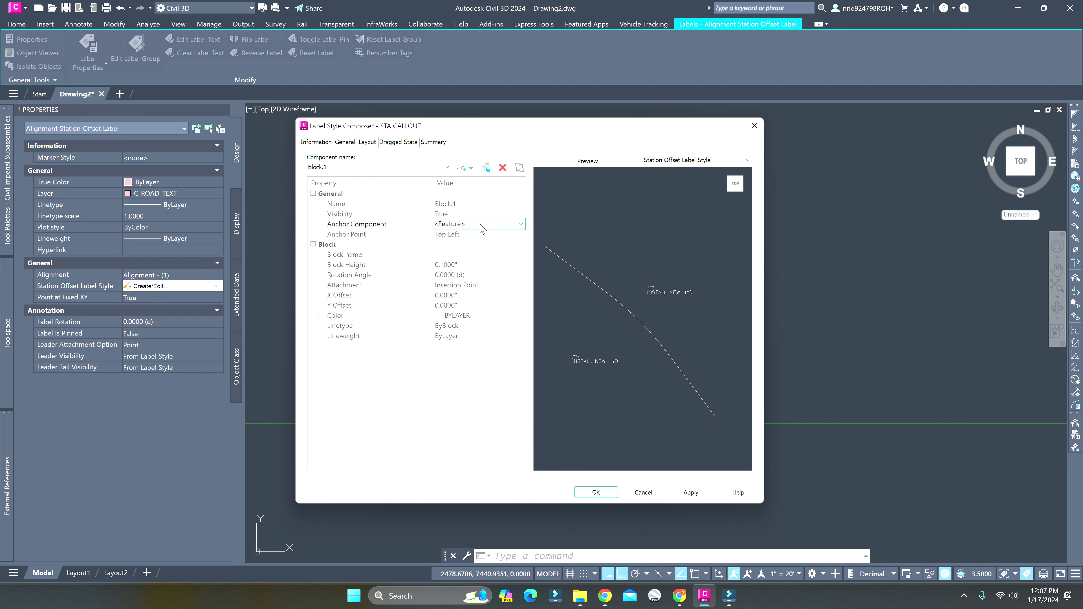
click(479, 224)
click(442, 244)
click(460, 234)
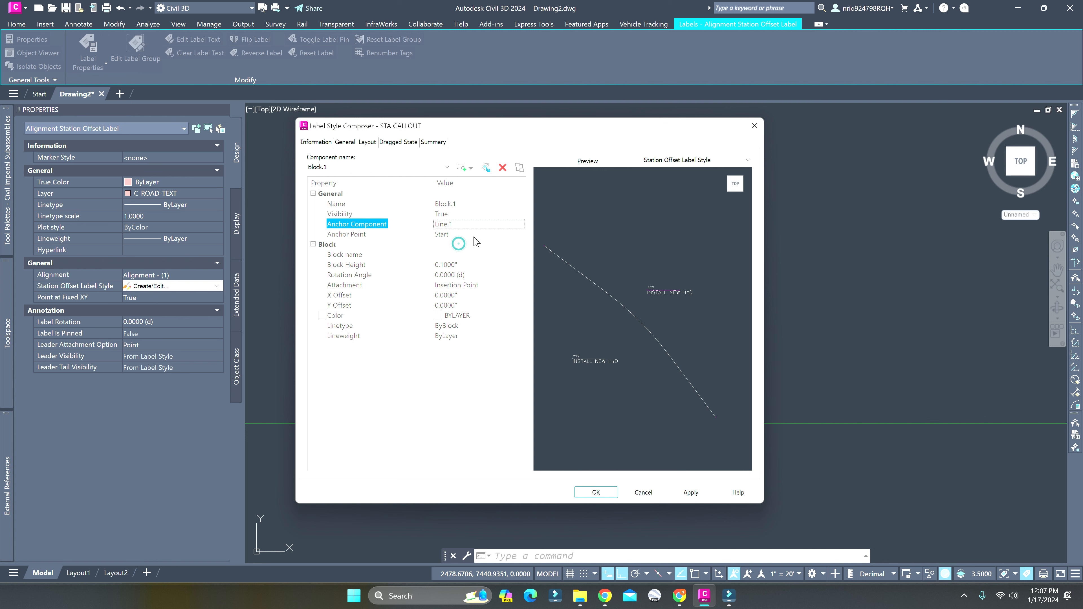
click(463, 233)
click(453, 264)
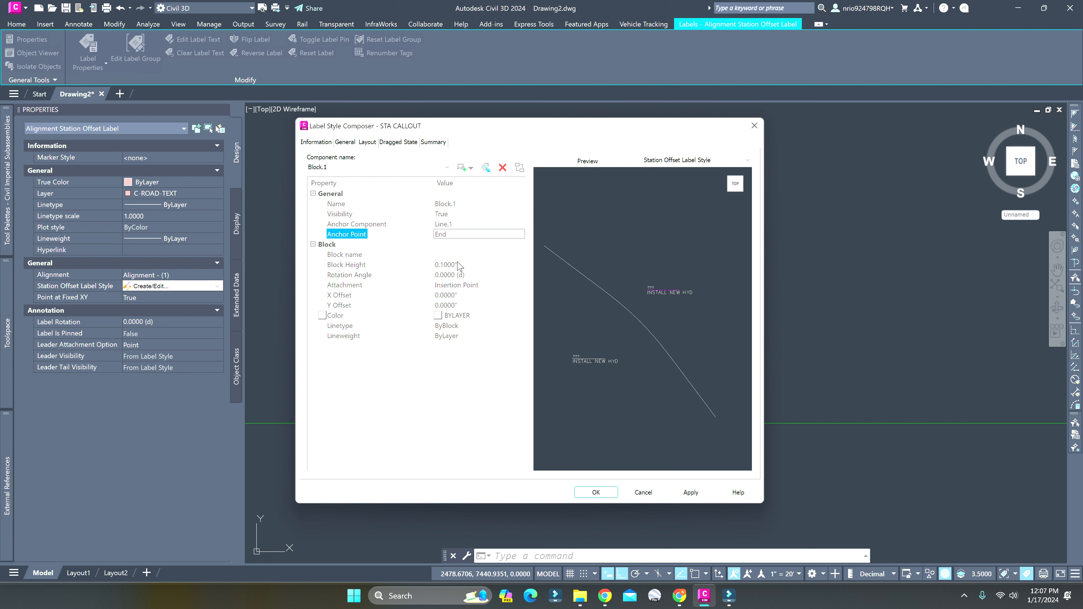
Assign the DETAIL A-32 block to the Block.1 component
click(455, 254)
click(520, 254)
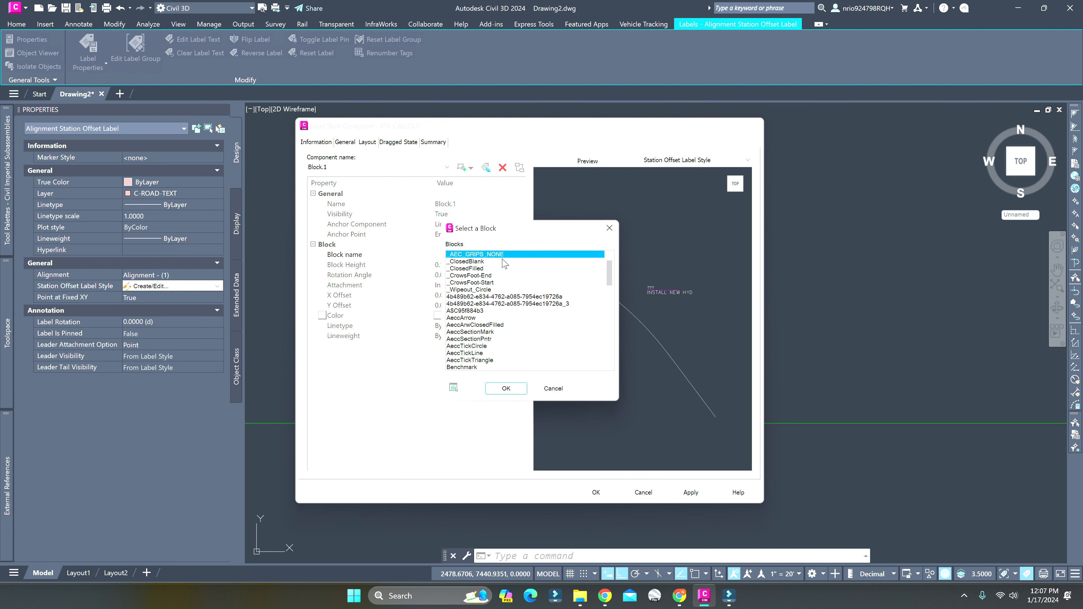
click(481, 289)
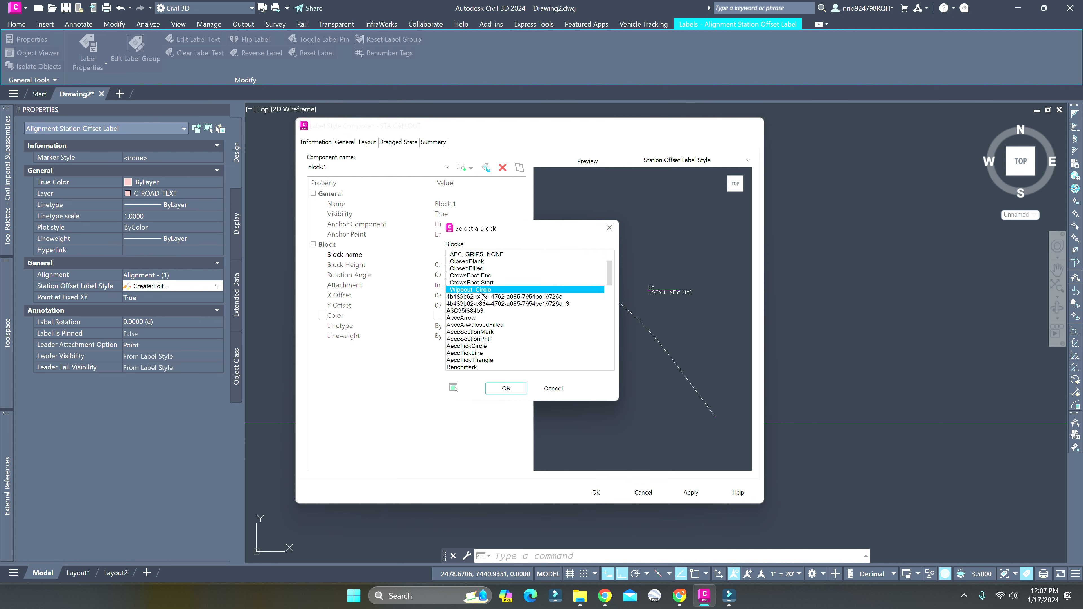
scroll(488, 299, down, 2)
key(d)
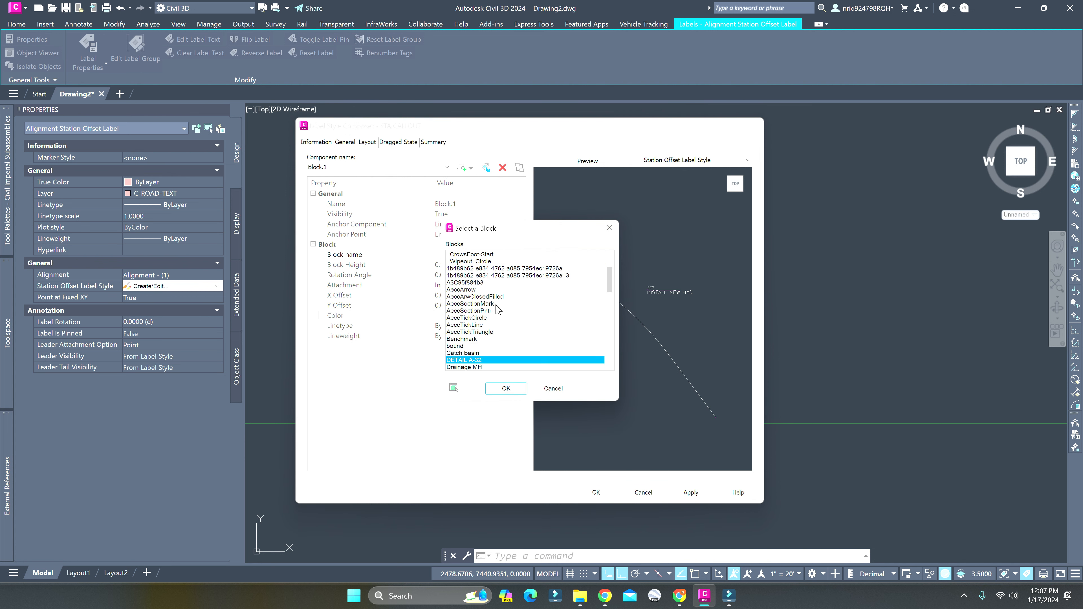
click(498, 387)
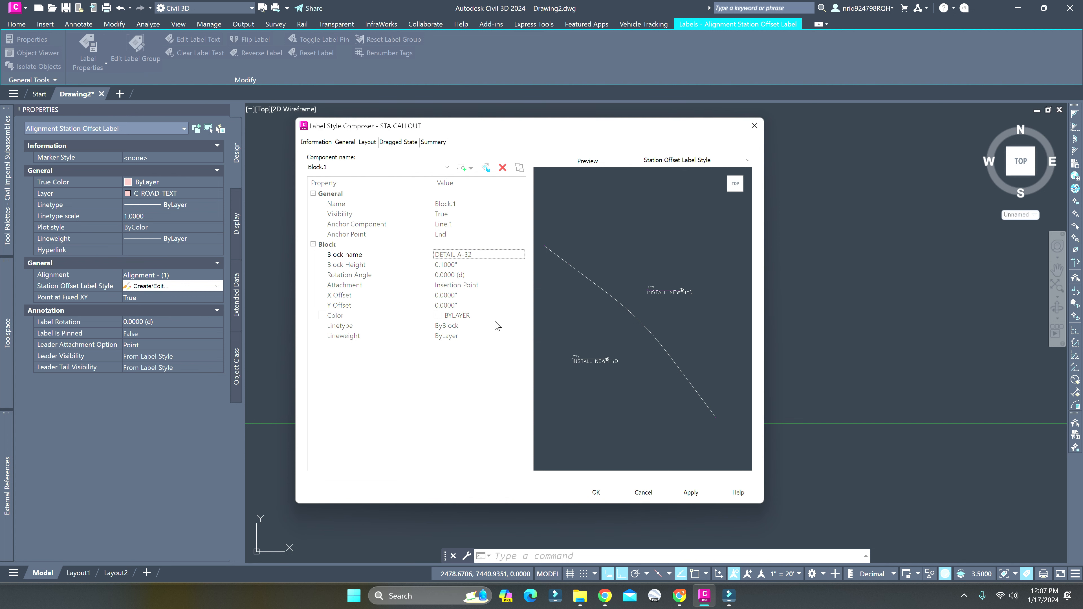
Set the block height of the Block.1 component to 1"
click(468, 266)
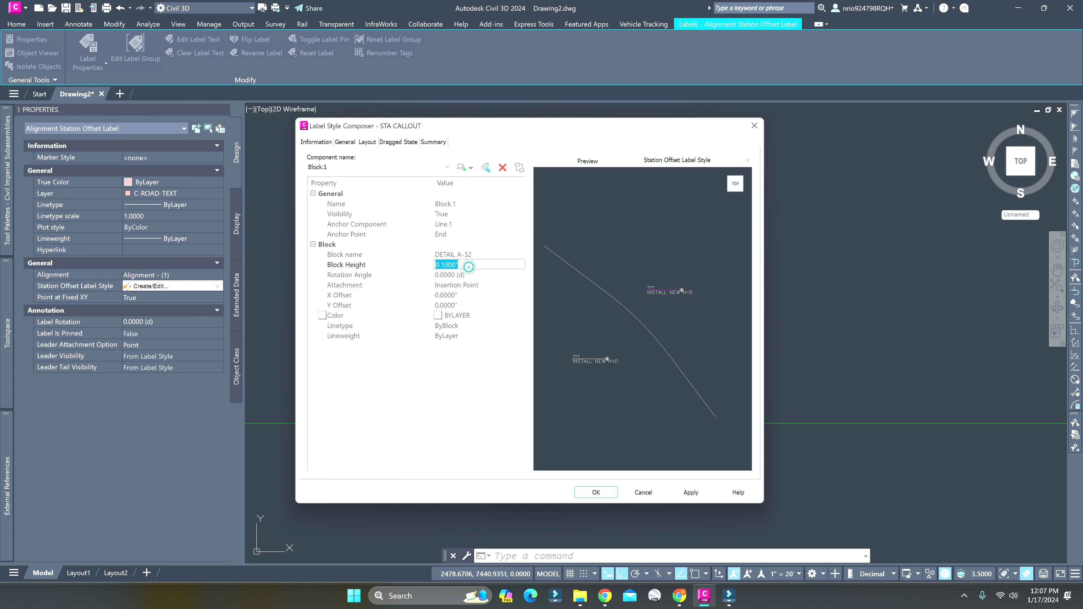
text(1)
key(Return)
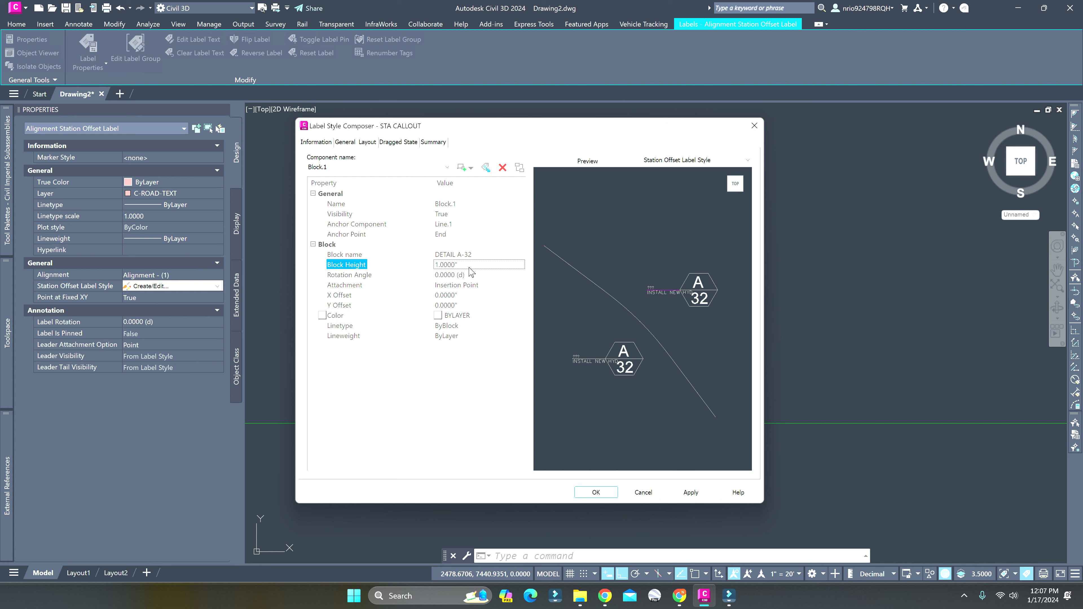
Set the fixed length of the Line.1 component to 2"
click(422, 167)
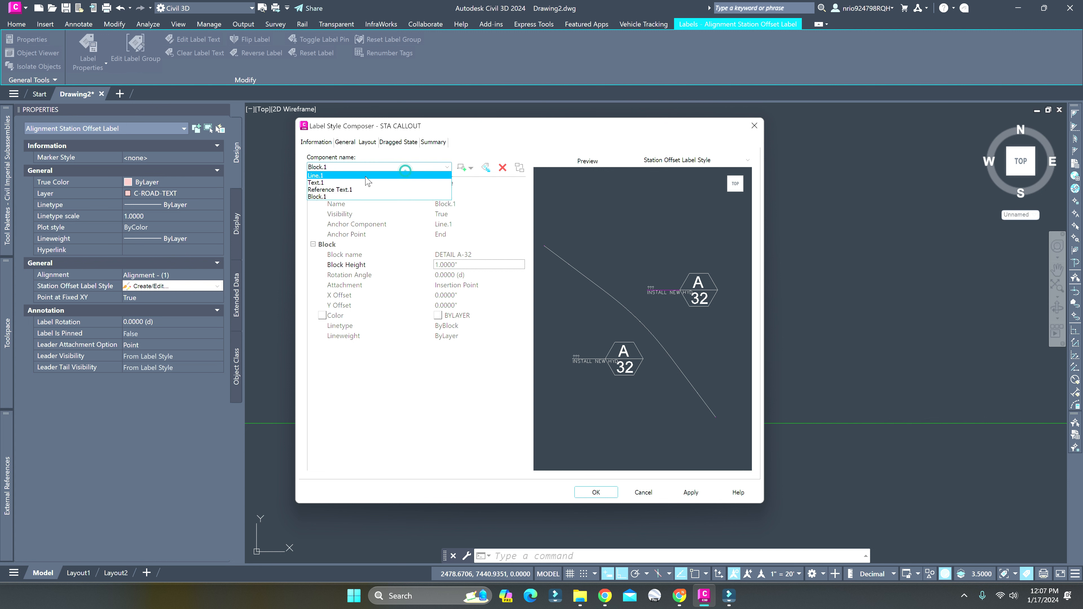
click(363, 177)
click(447, 295)
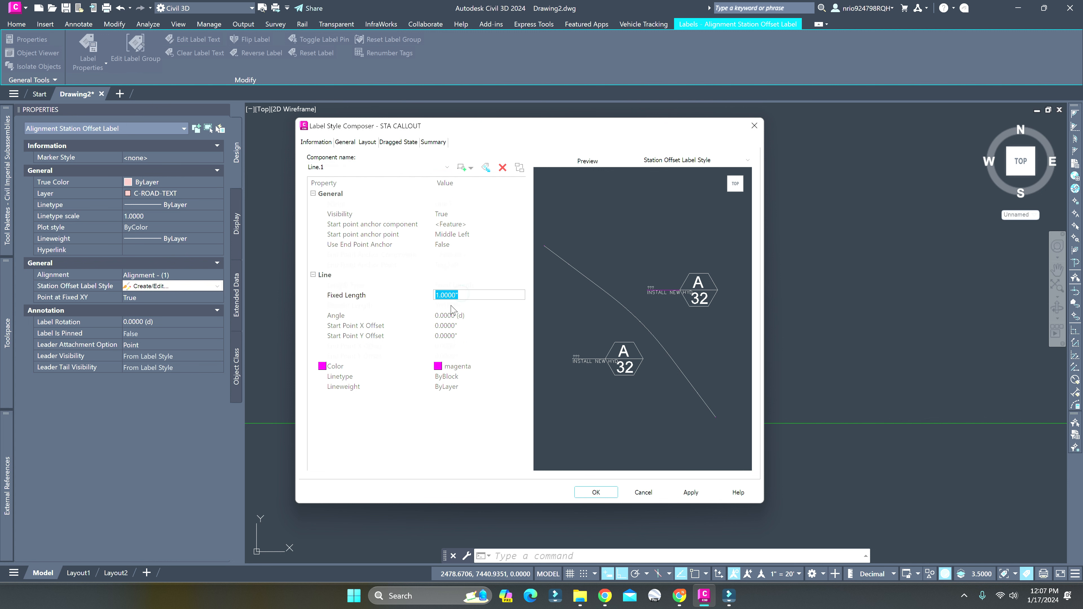
text(2)
key(Return)
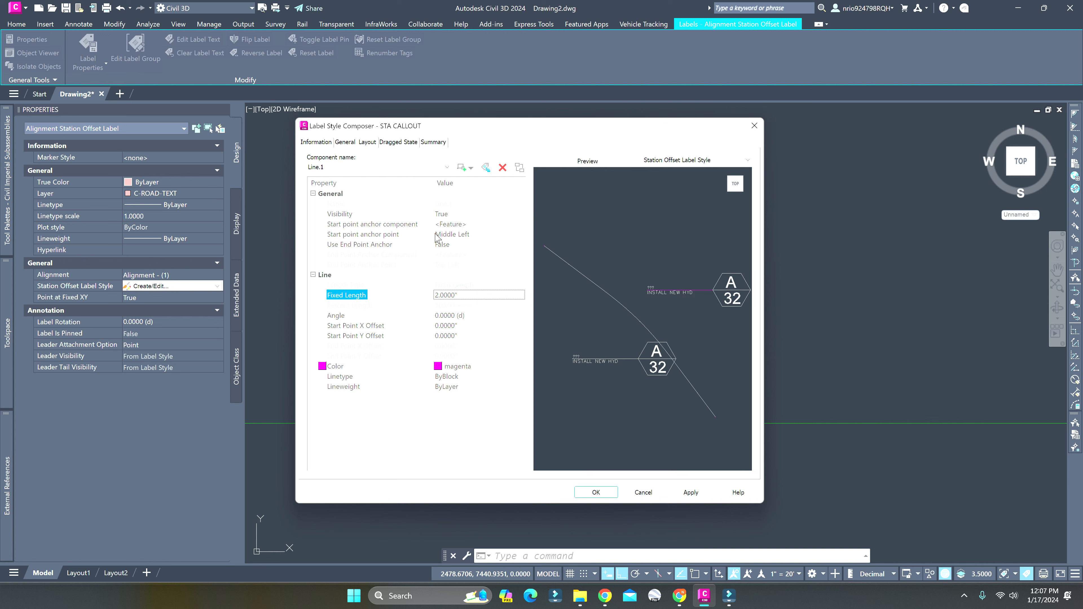
Reduce the block height of the Block.1 component to 0.5"
click(373, 167)
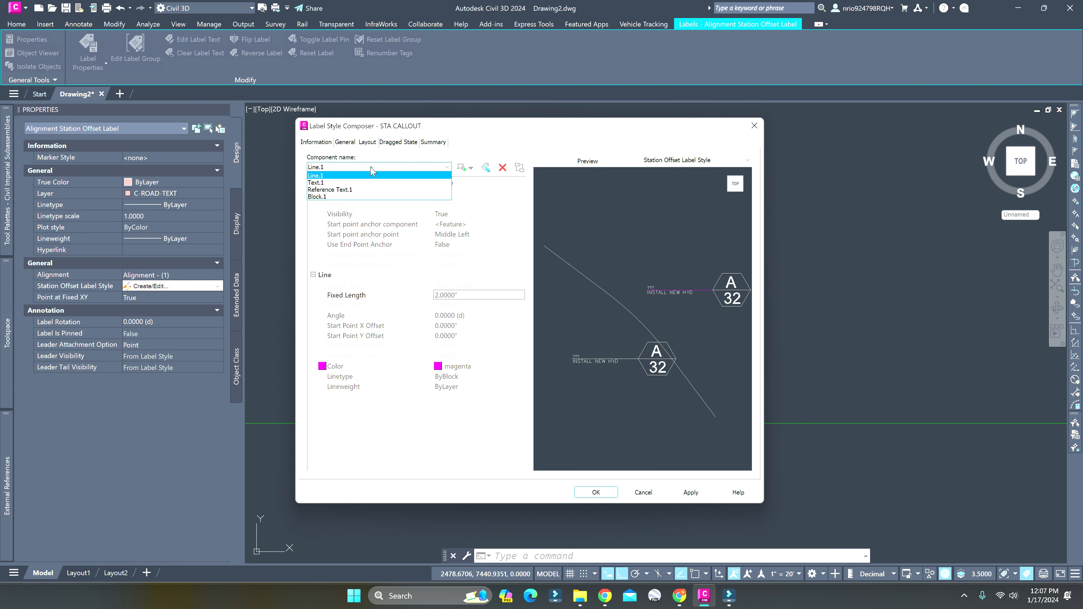
click(349, 195)
click(460, 265)
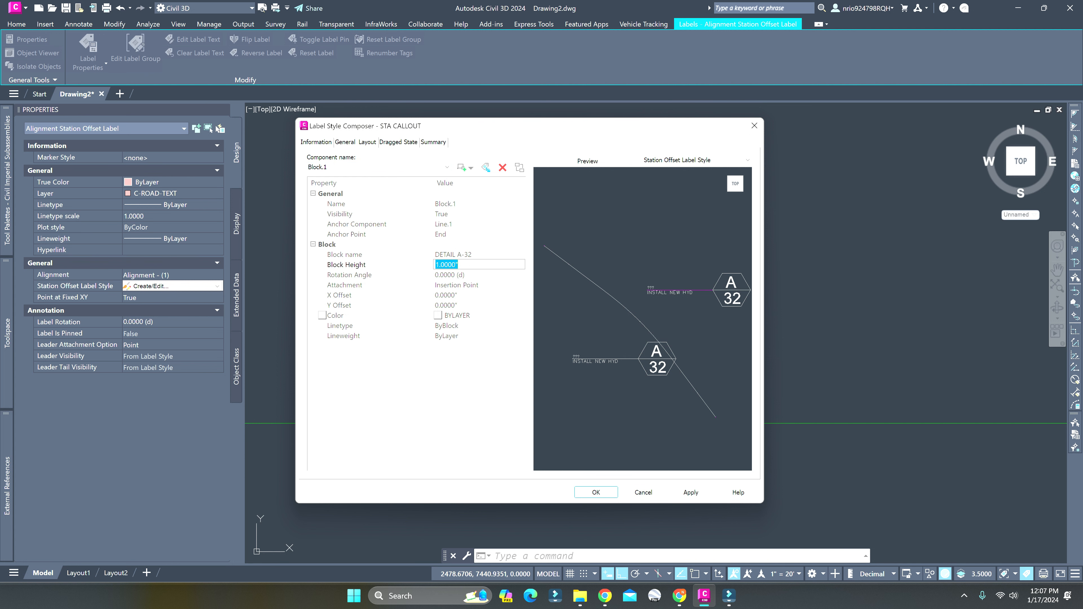
text(0.5)
key(Return)
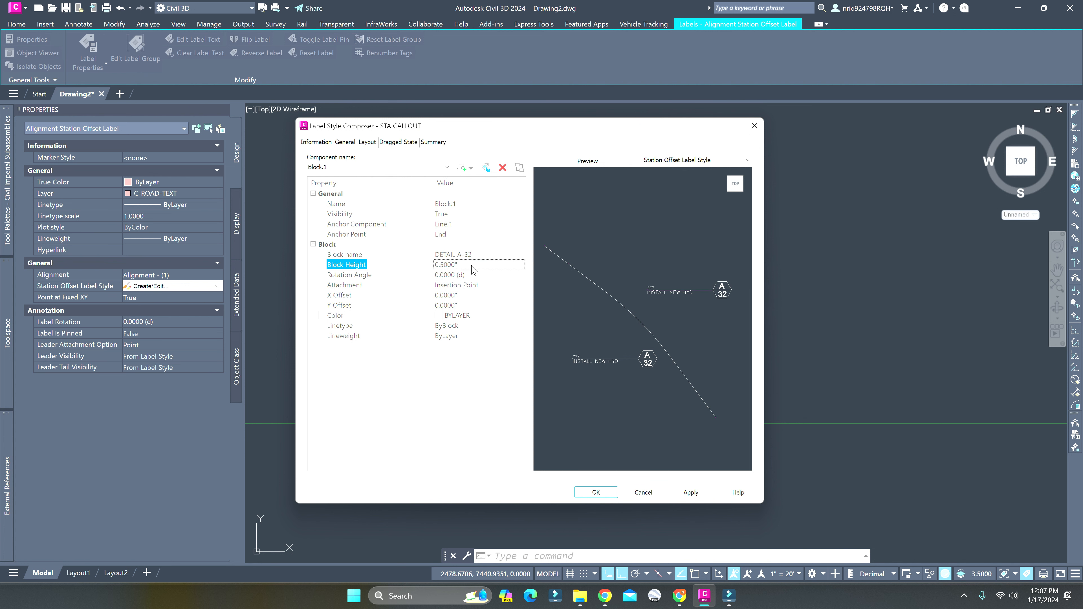
Apply and accept the label style edits and assign STA CALLOUT to the selected station offset label
click(691, 493)
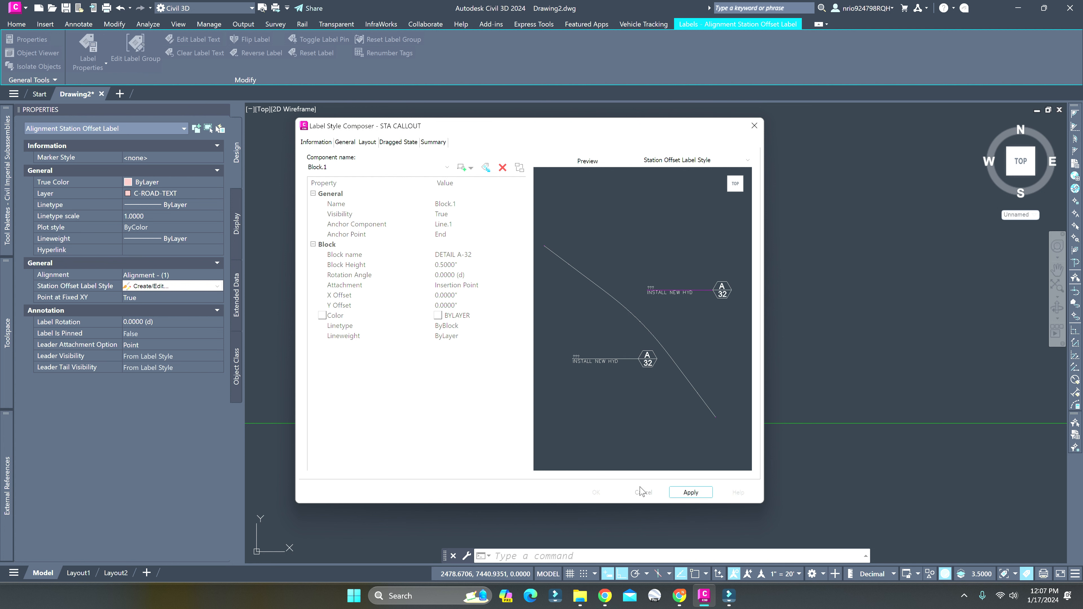
click(596, 493)
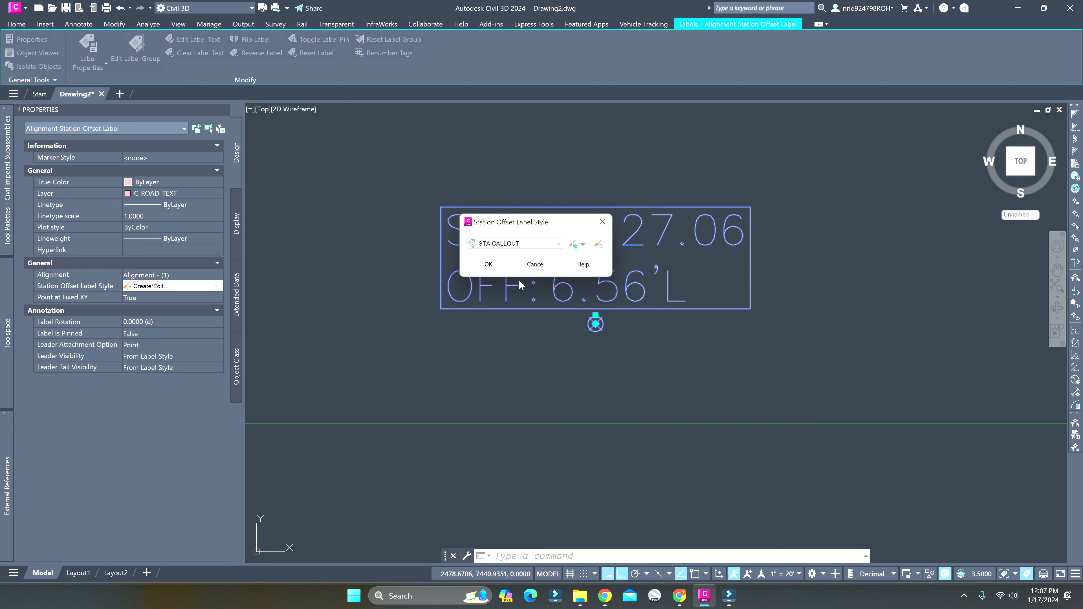
click(488, 264)
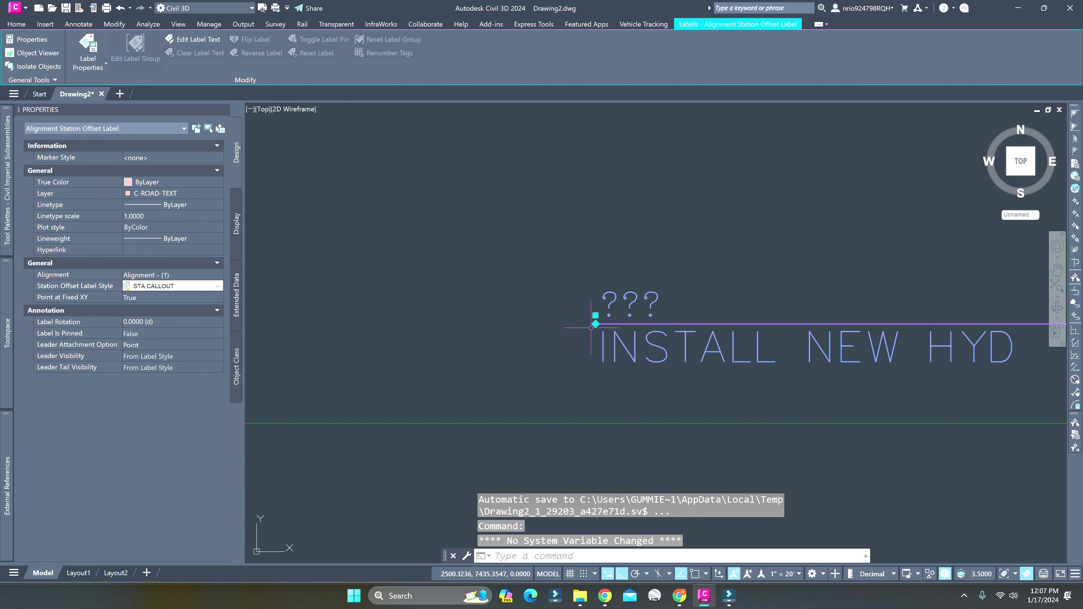
Turn Ortho off and move the station offset label up and to the right of its labeled point
key(Escape)
click(603, 324)
key(Escape)
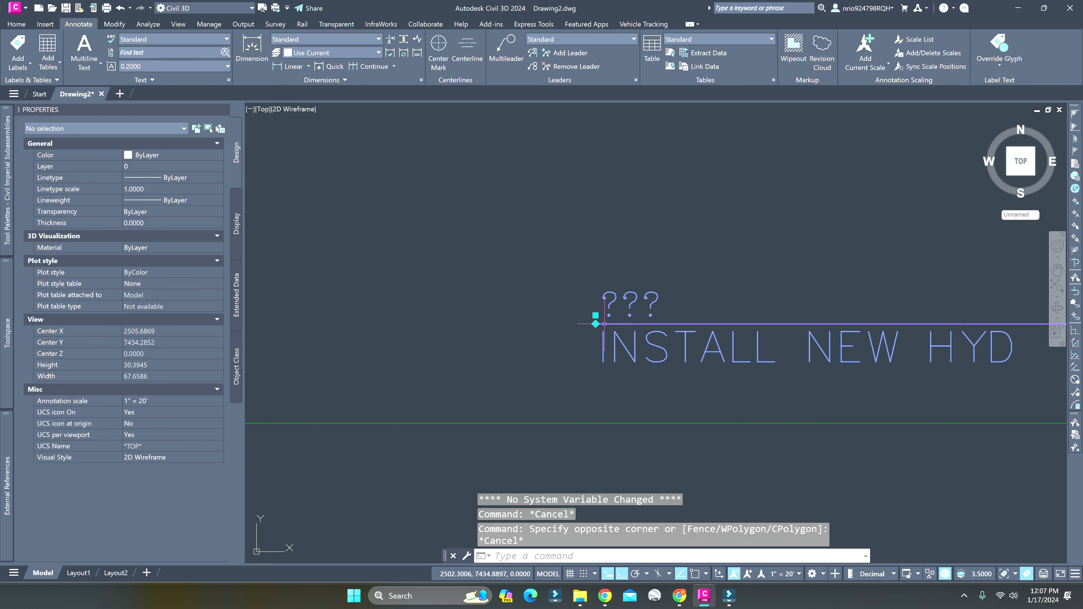
click(595, 316)
scroll(706, 265, down, 4)
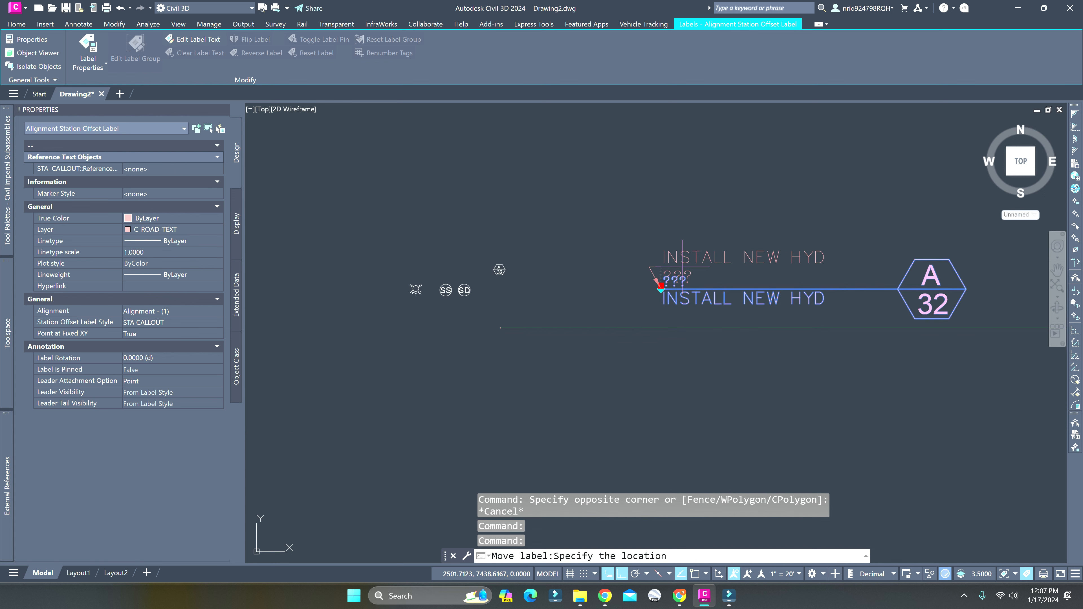
key(F8)
click(744, 214)
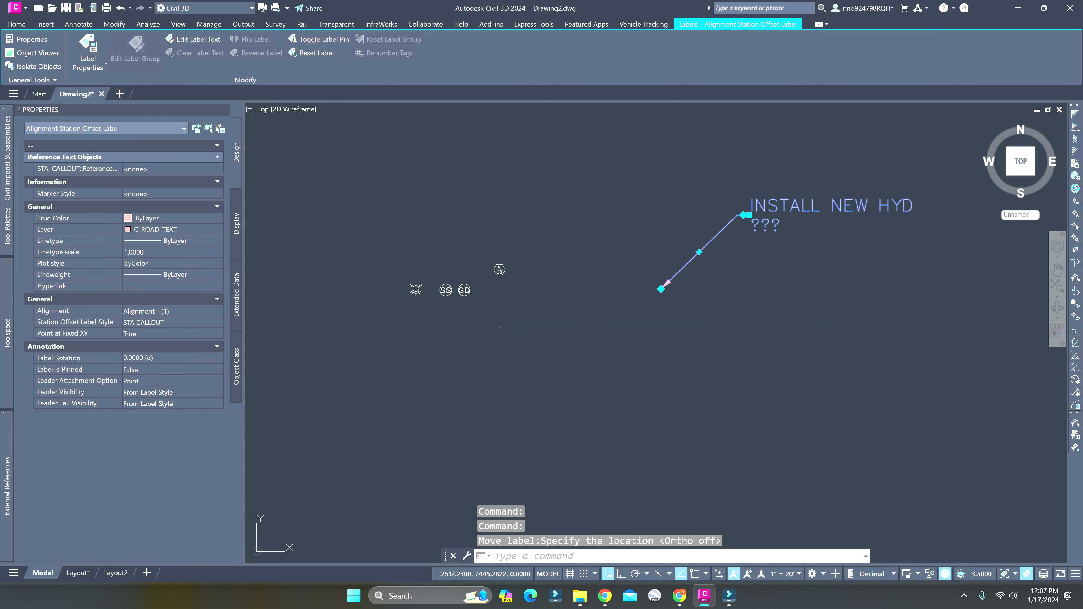
Change the layer of the station offset label to 0
key(Escape)
click(749, 208)
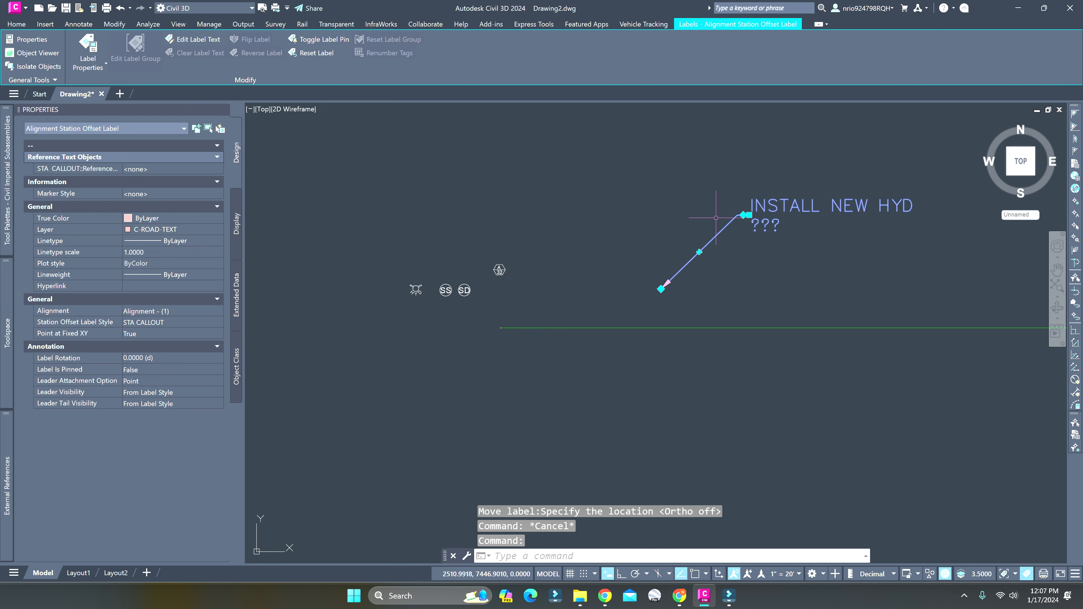
click(176, 230)
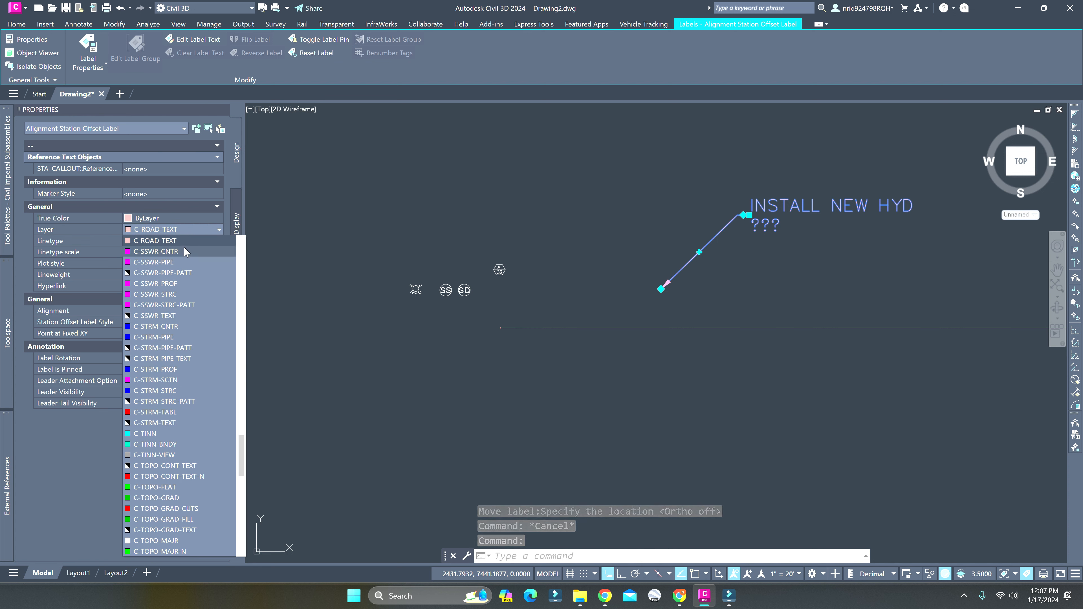
click(181, 231)
click(182, 230)
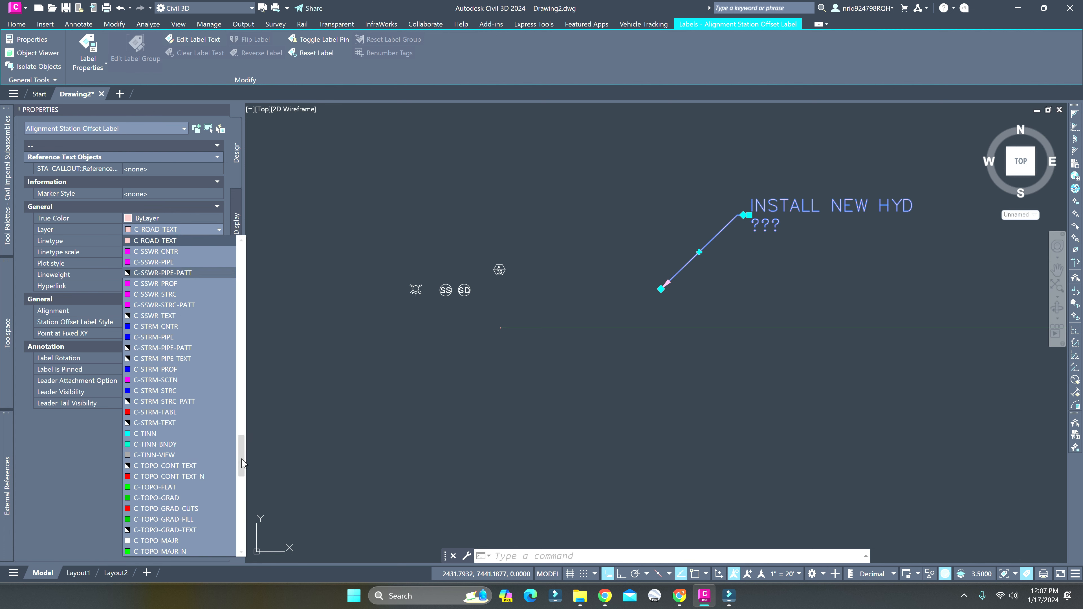
drag(242, 456, 234, 291)
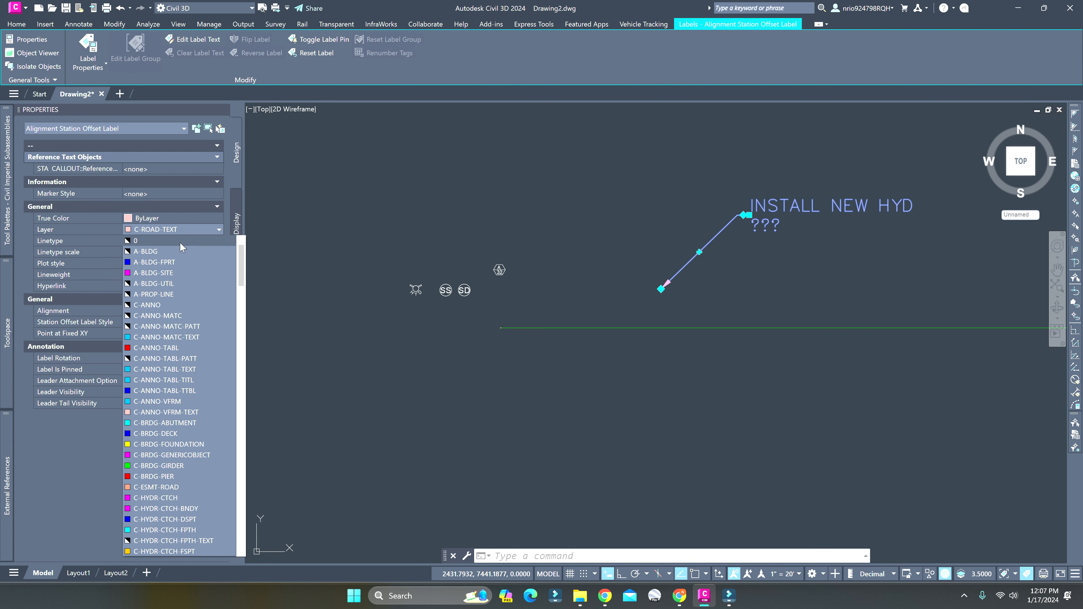
click(179, 241)
Assign the alignment as the reference text object of the STA CALLOUT label and deselect the label
click(175, 193)
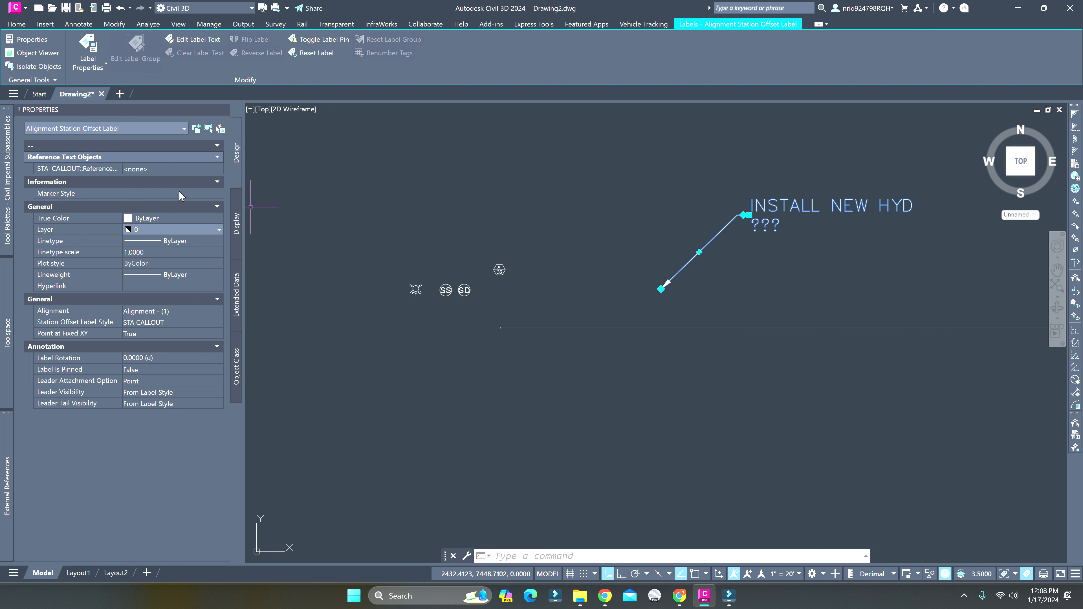
click(168, 170)
click(167, 170)
click(167, 178)
key(Escape)
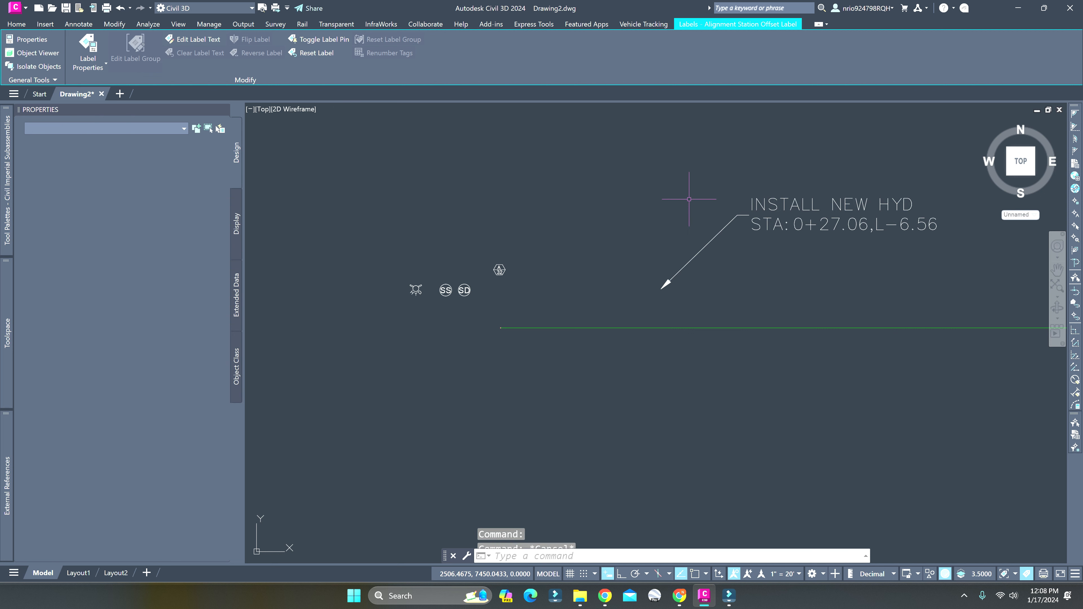
Edit the selected label's STA CALLOUT style so its dragged state components display As Composed, accept the changes and deselect the label
middle_drag(772, 252, 633, 272)
click(628, 242)
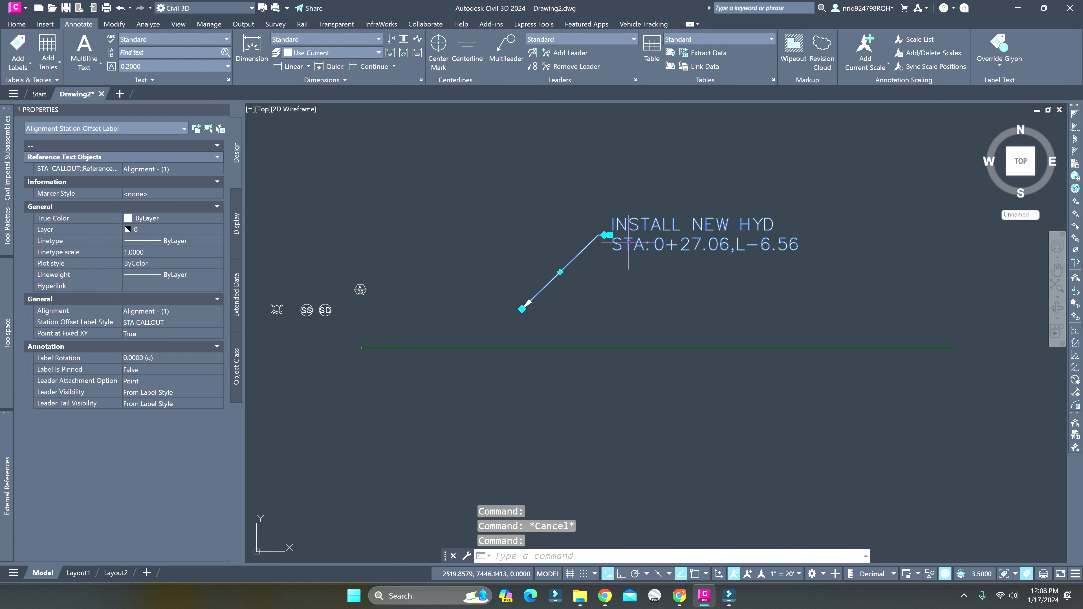
click(174, 326)
click(171, 359)
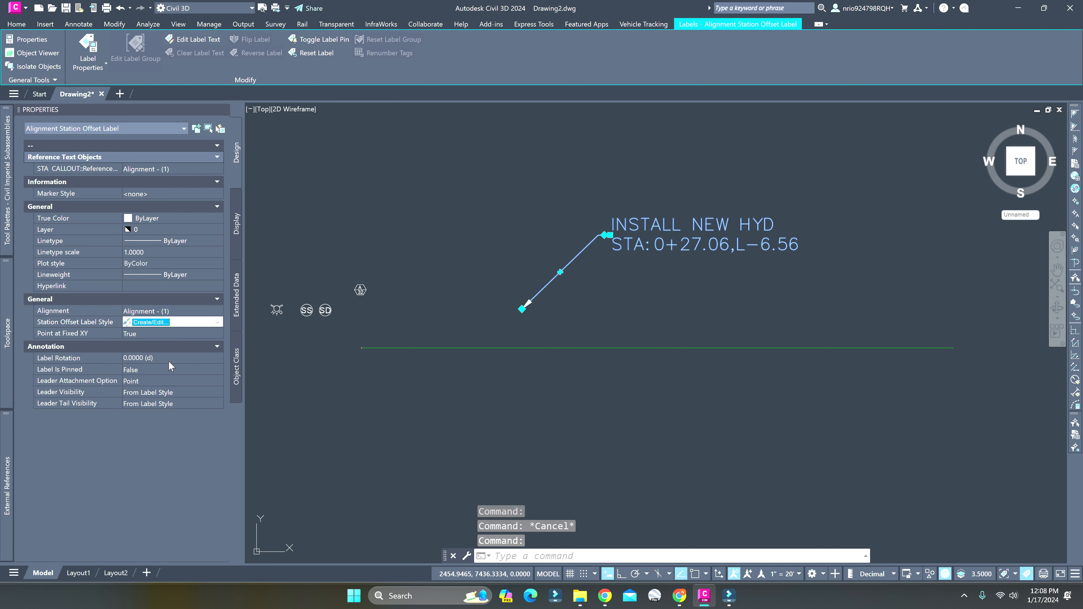
click(571, 246)
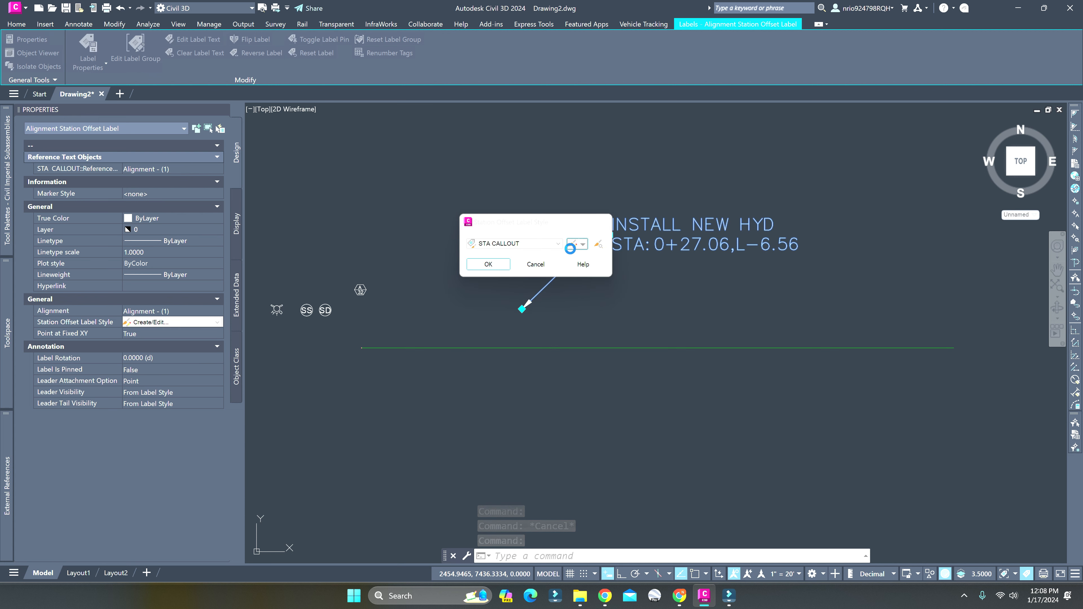
click(420, 167)
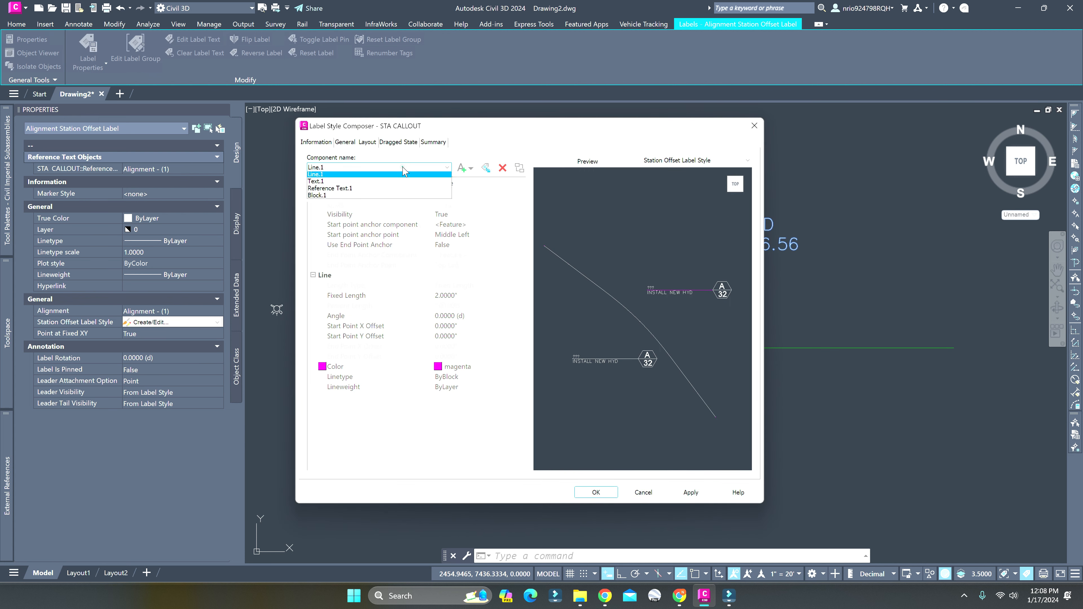
click(416, 175)
click(349, 143)
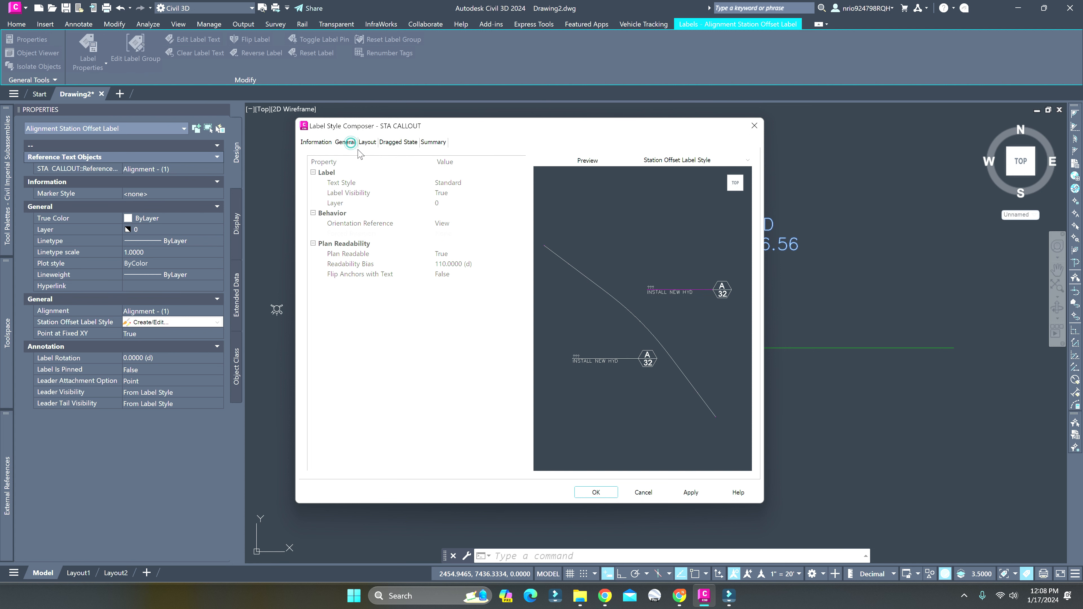
click(398, 143)
click(469, 266)
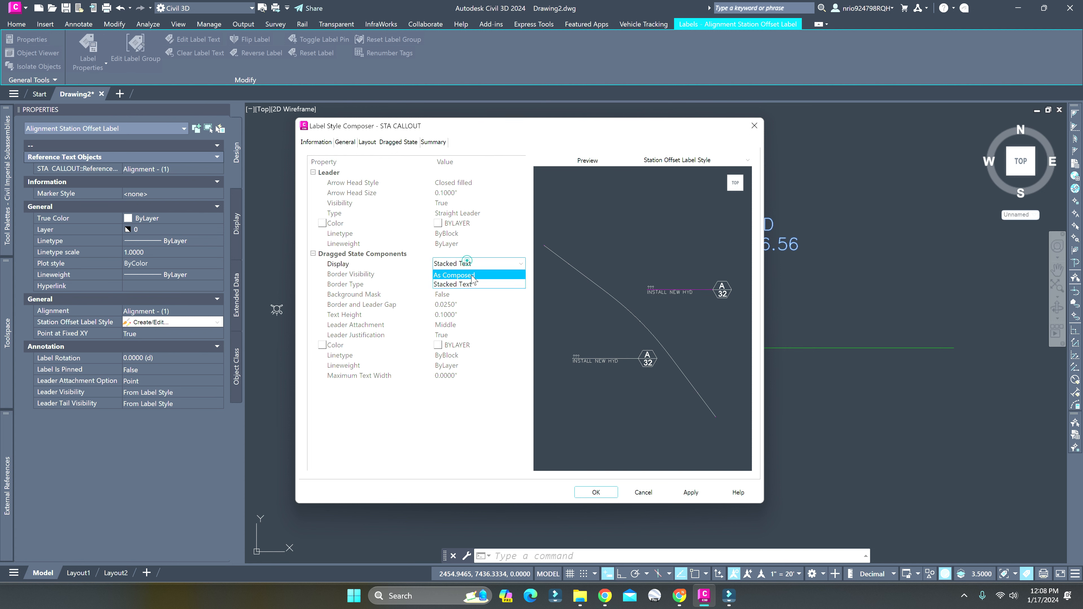
click(468, 275)
click(602, 494)
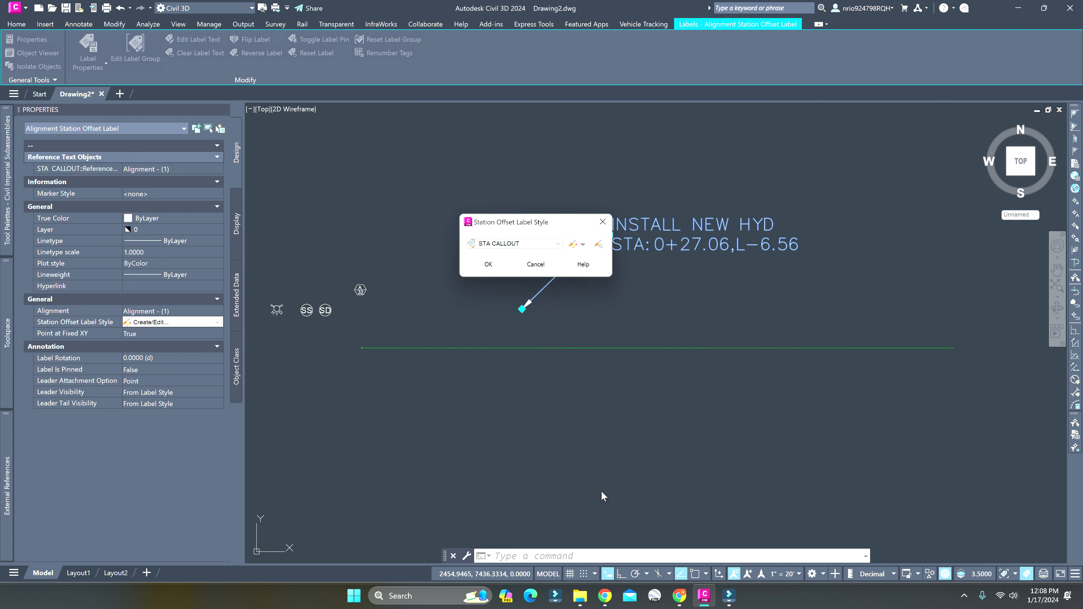
click(494, 270)
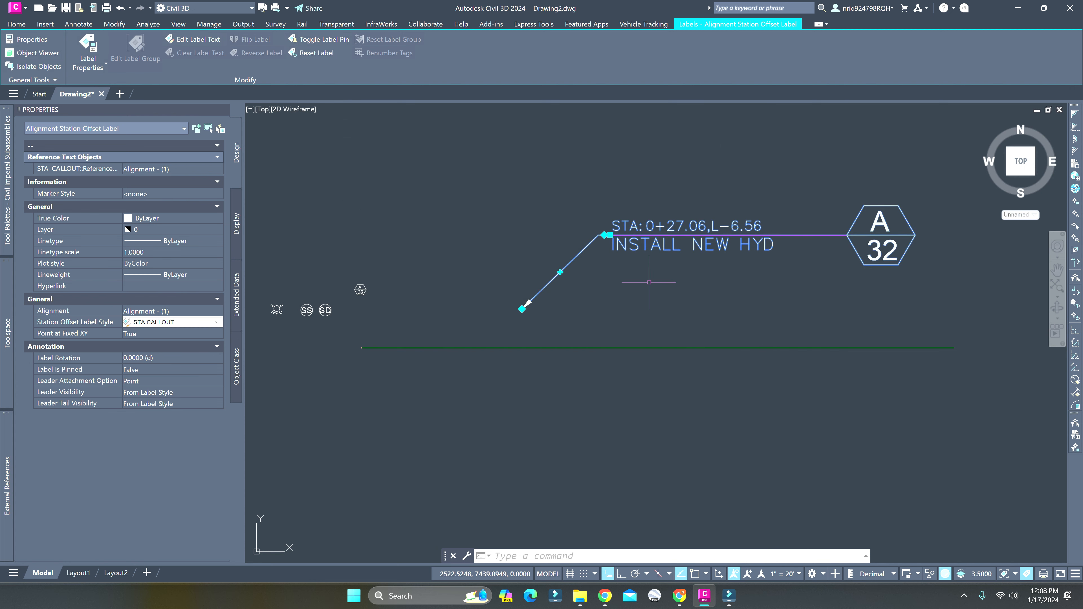
key(Escape)
Reopen the label's STA CALLOUT style for editing and set its dragged-state leader color to magenta
scroll(705, 288, down, 1)
middle_drag(707, 288, 646, 317)
scroll(571, 297, up, 2)
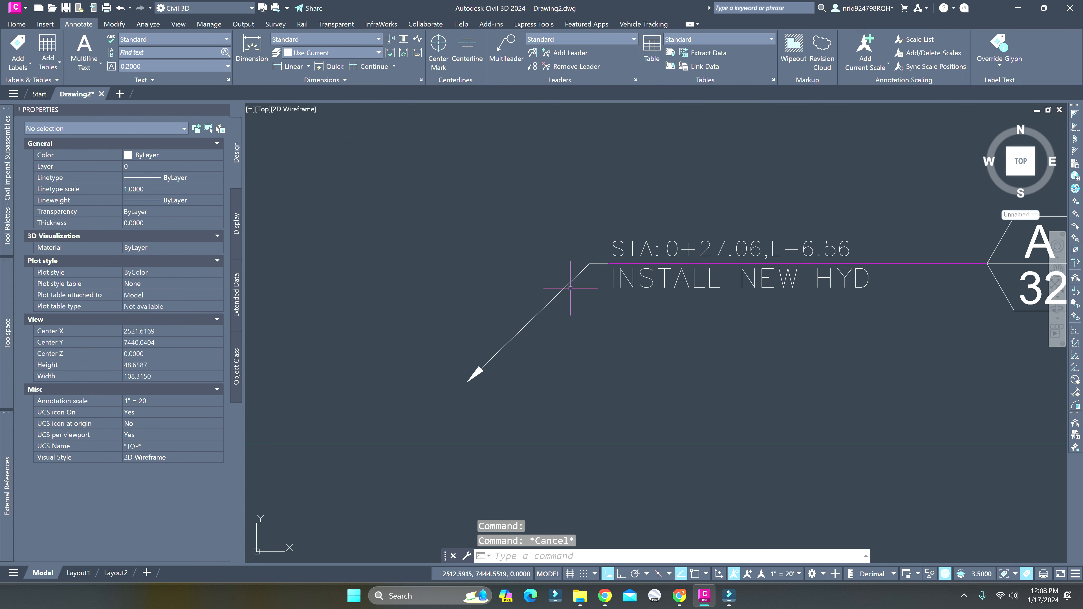
click(548, 295)
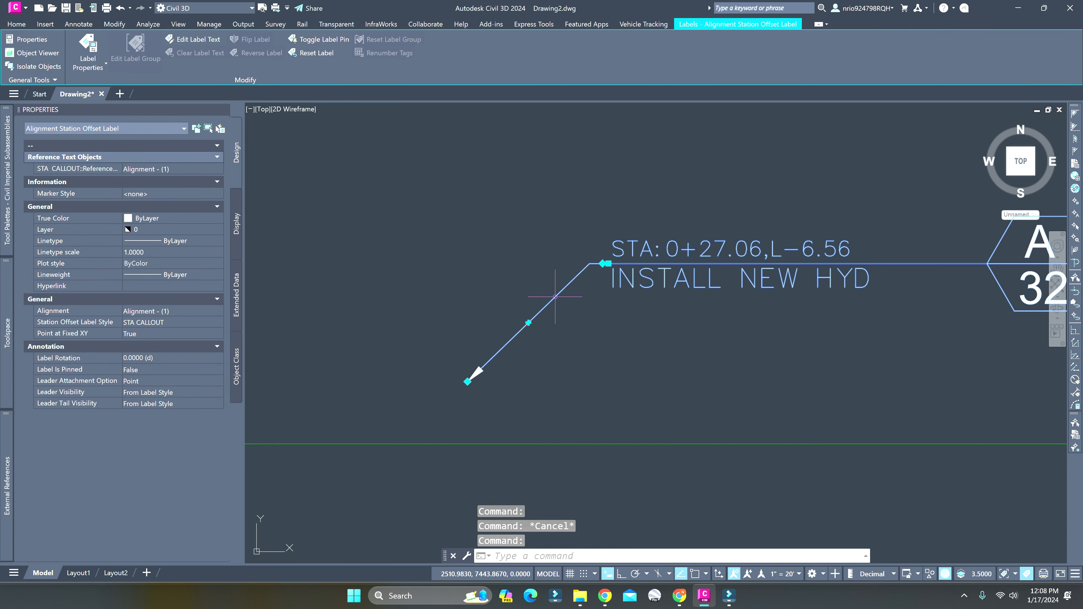
click(185, 323)
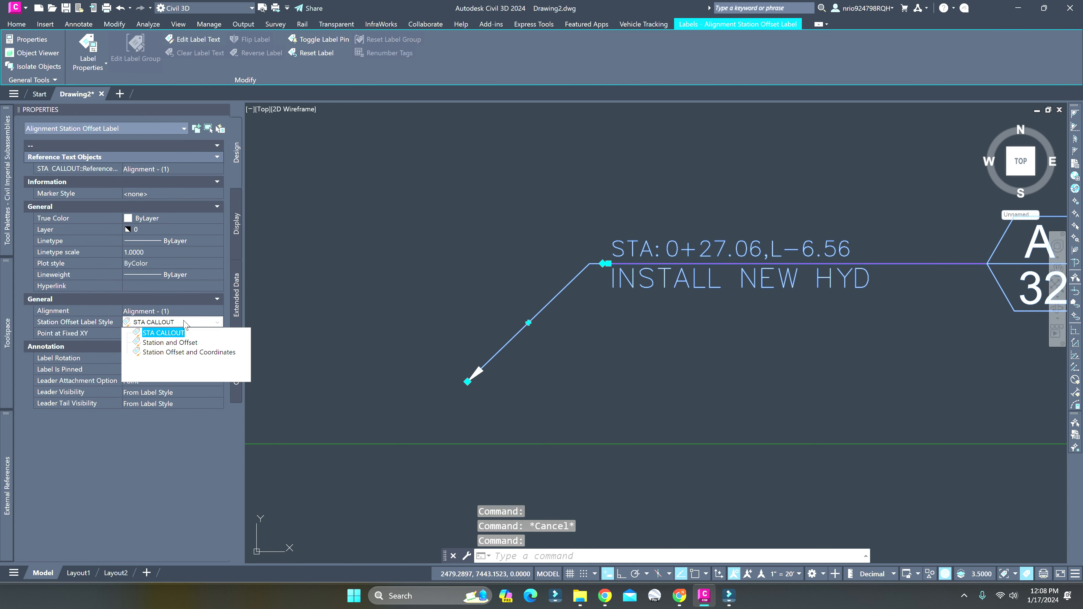
click(176, 362)
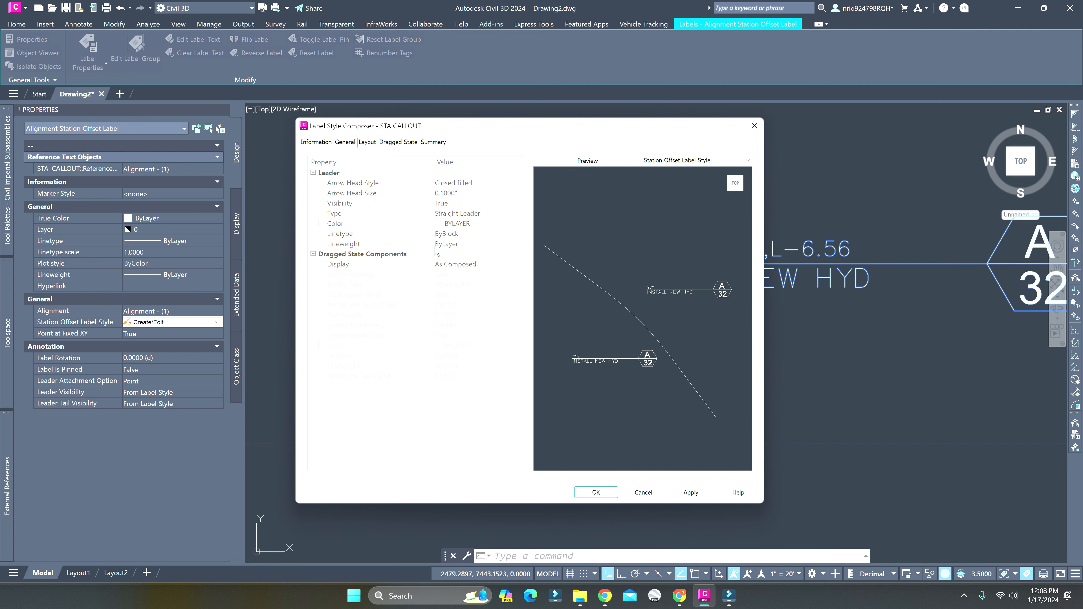
click(344, 142)
click(365, 145)
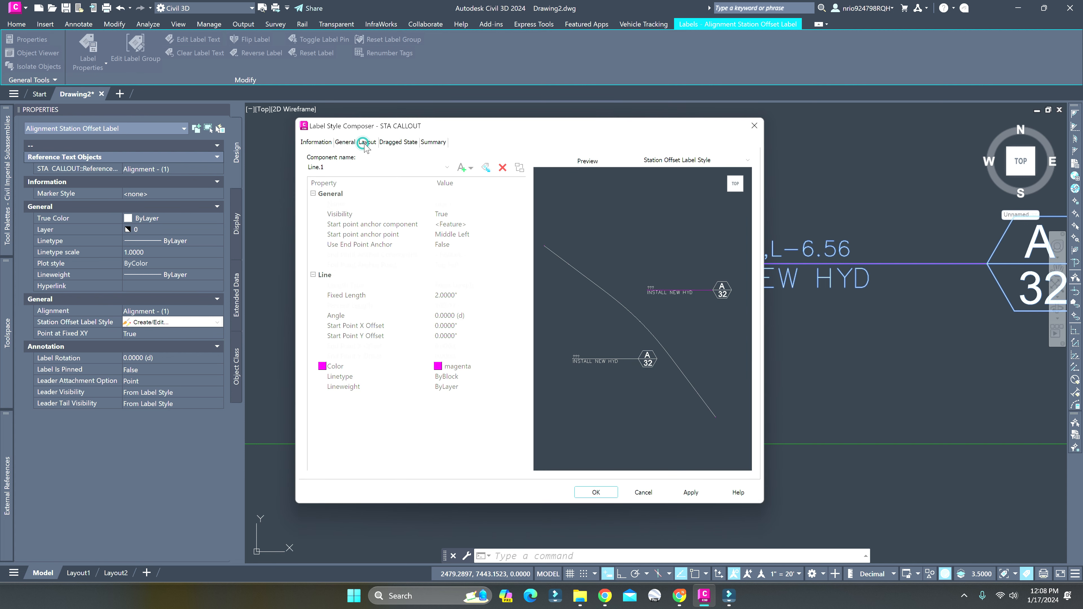
click(349, 143)
click(393, 142)
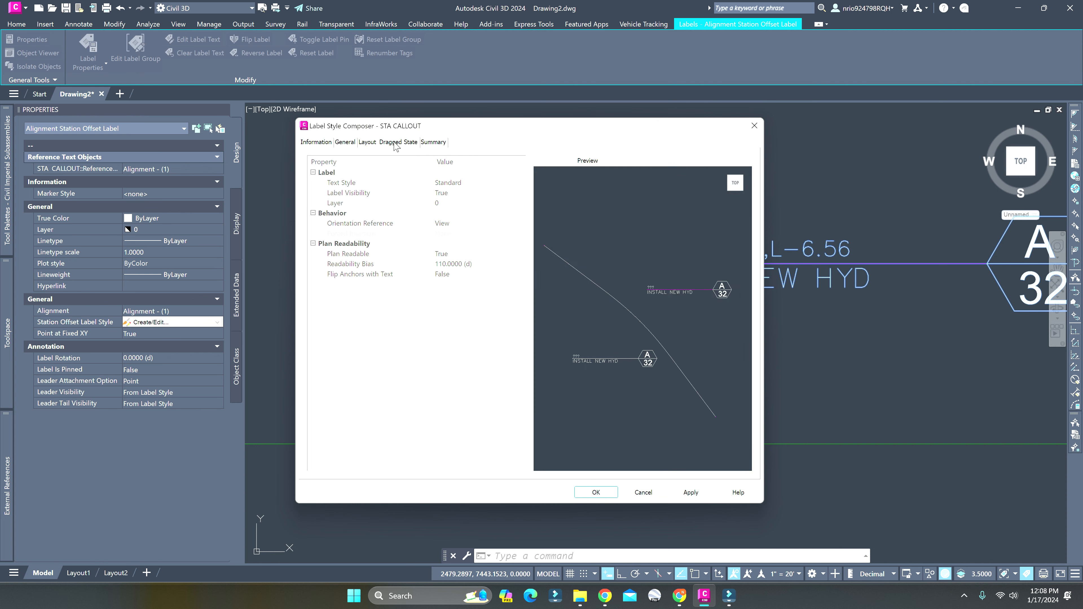
click(520, 223)
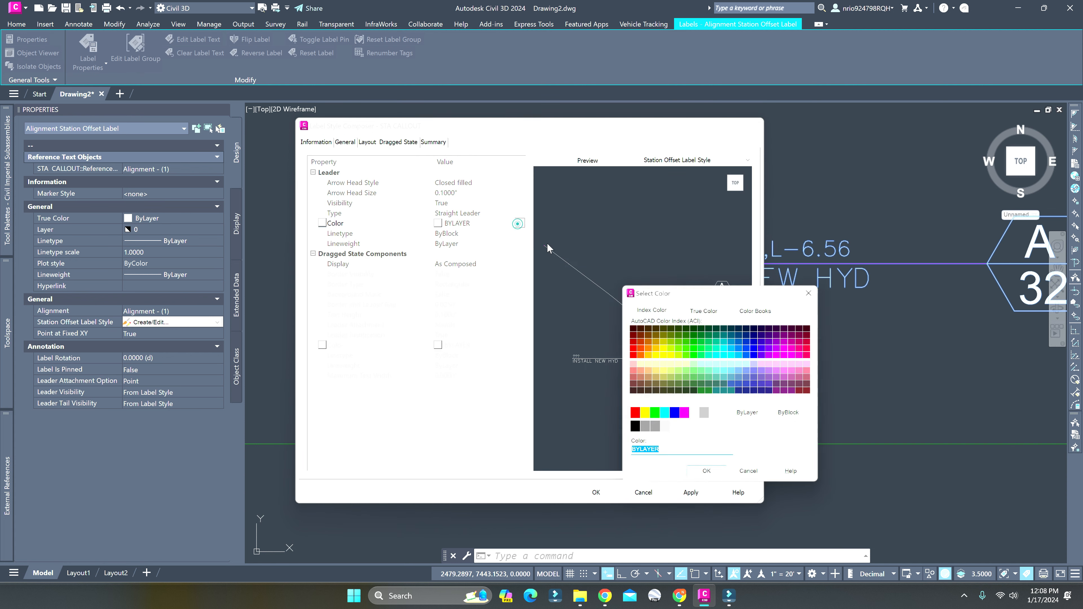
click(684, 414)
click(699, 474)
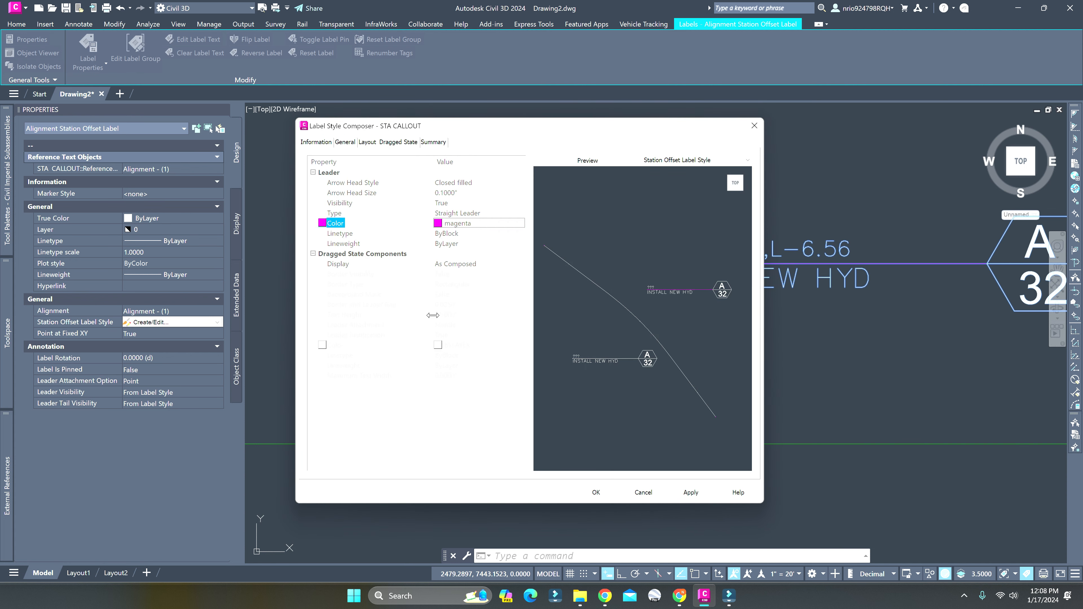
Set the leader's arrow head style to None, accept the label style changes and deselect the label
click(466, 186)
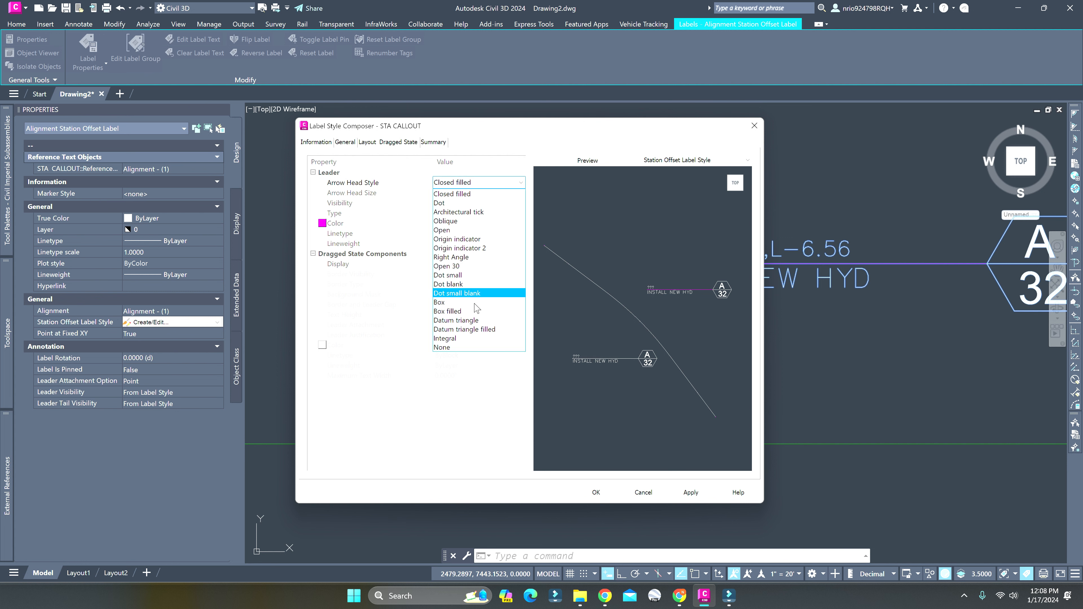
click(444, 347)
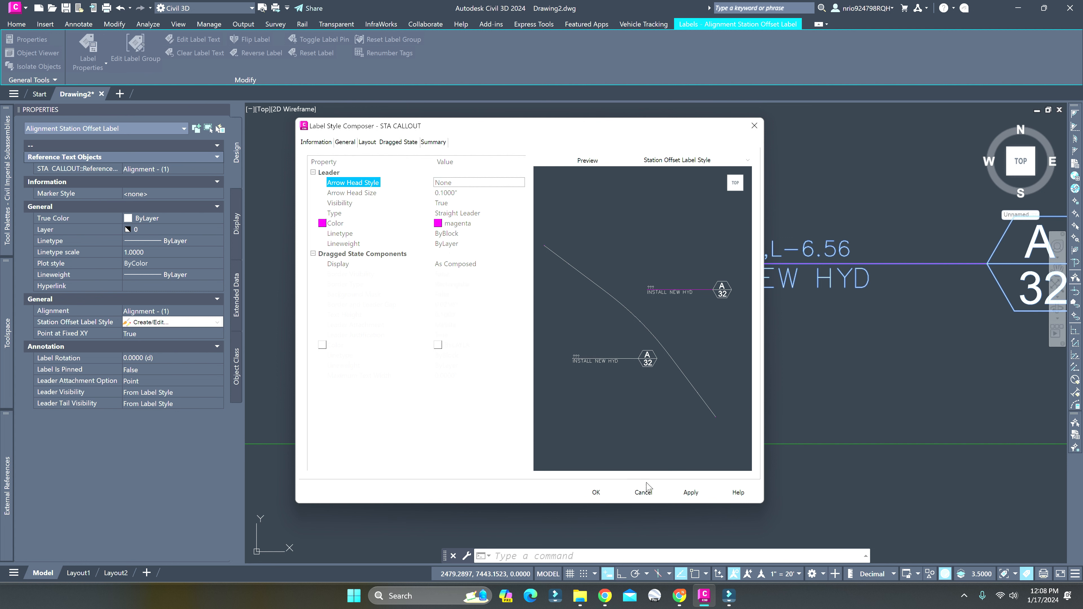
click(594, 493)
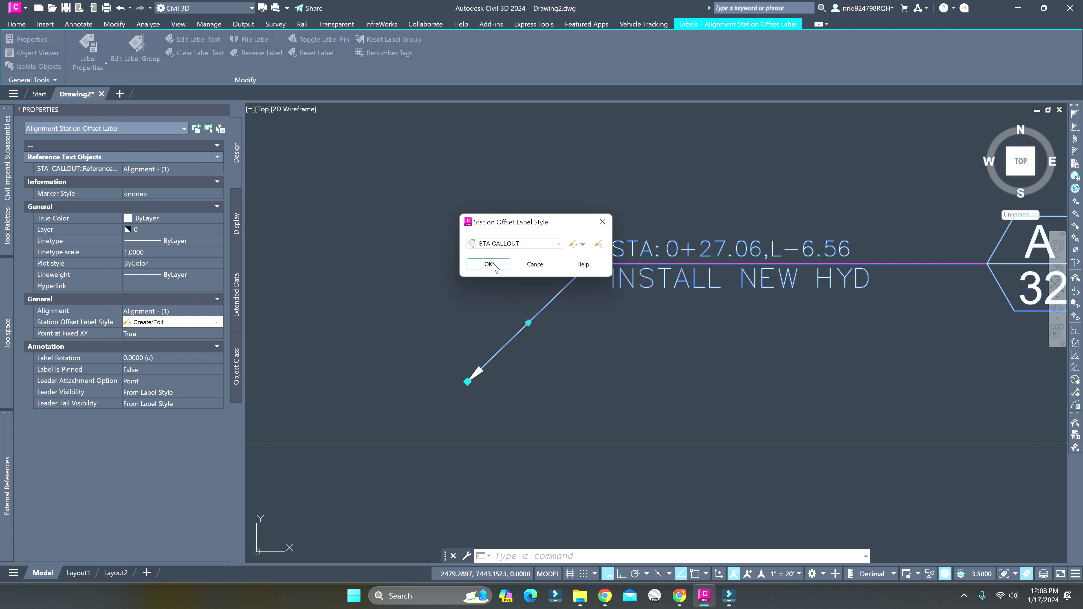
click(489, 265)
key(Escape)
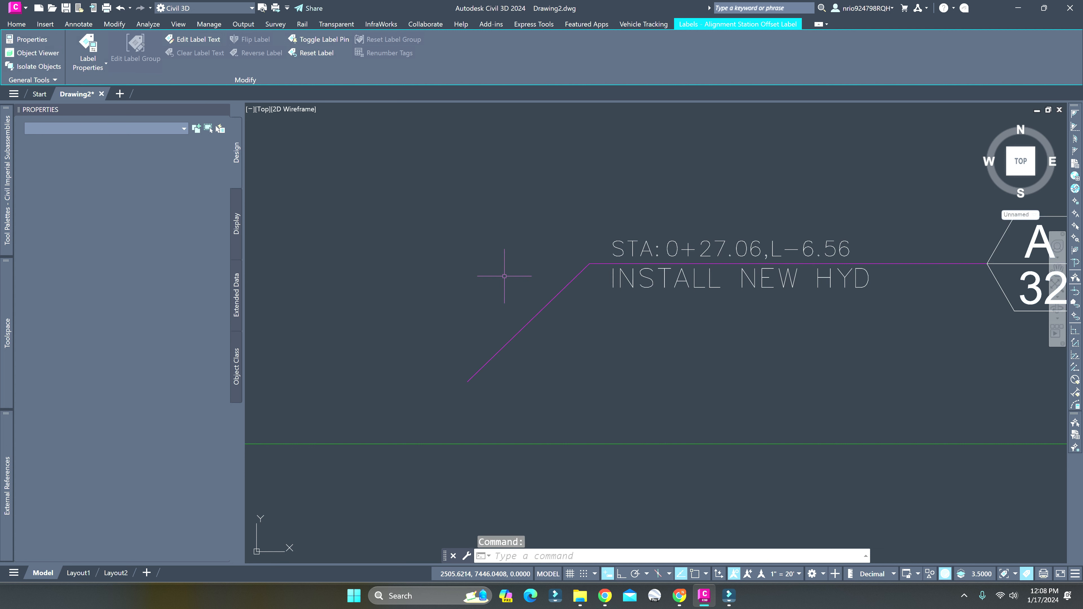
Try to move the hydrant block by its center onto the endpoint of the callout's leader
scroll(527, 310, down, 4)
scroll(596, 331, up, 1)
scroll(405, 352, up, 4)
click(371, 341)
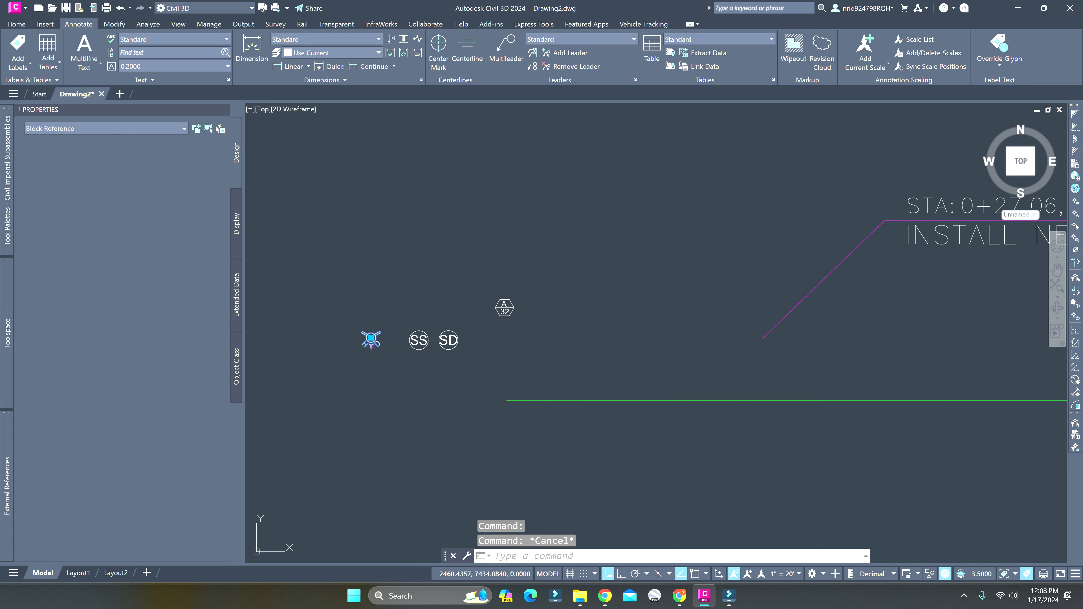
text(co)
key(space)
click(371, 339)
text(m)
key(space)
shift+right_click(383, 342)
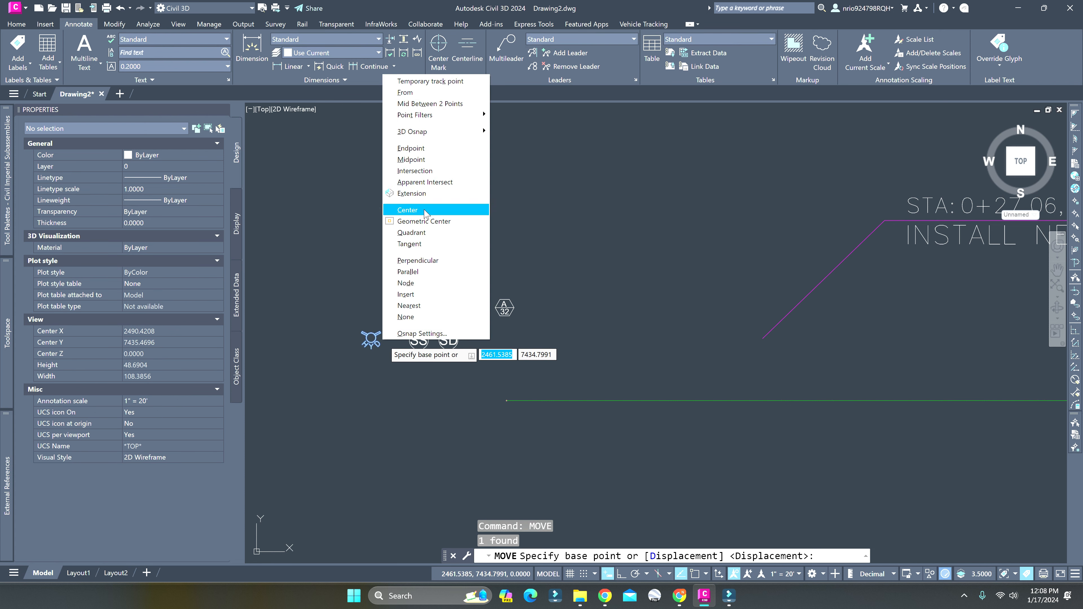
click(407, 210)
click(405, 344)
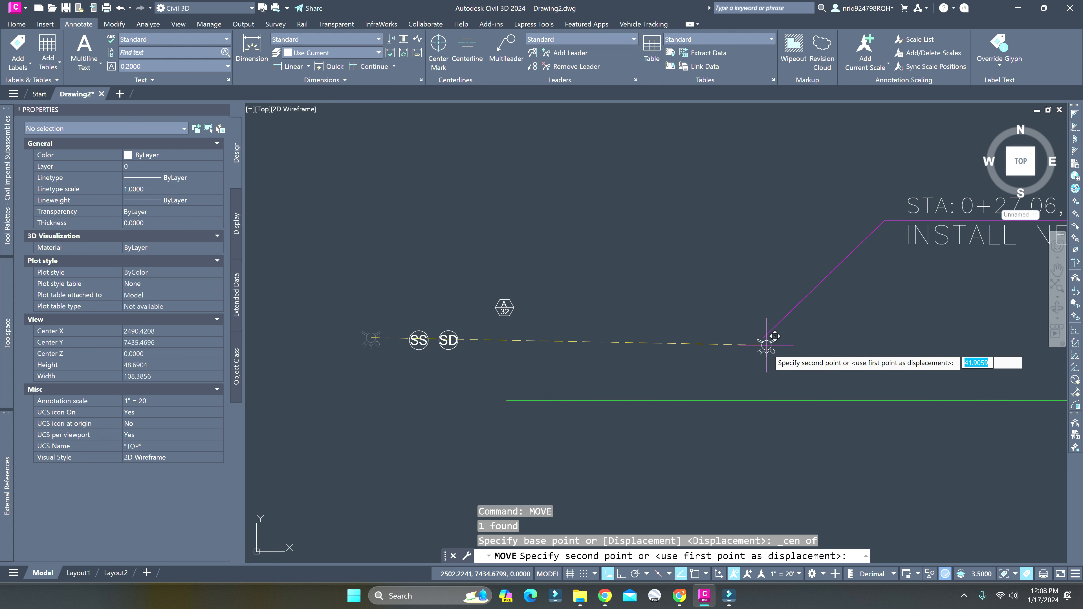
shift+right_click(768, 353)
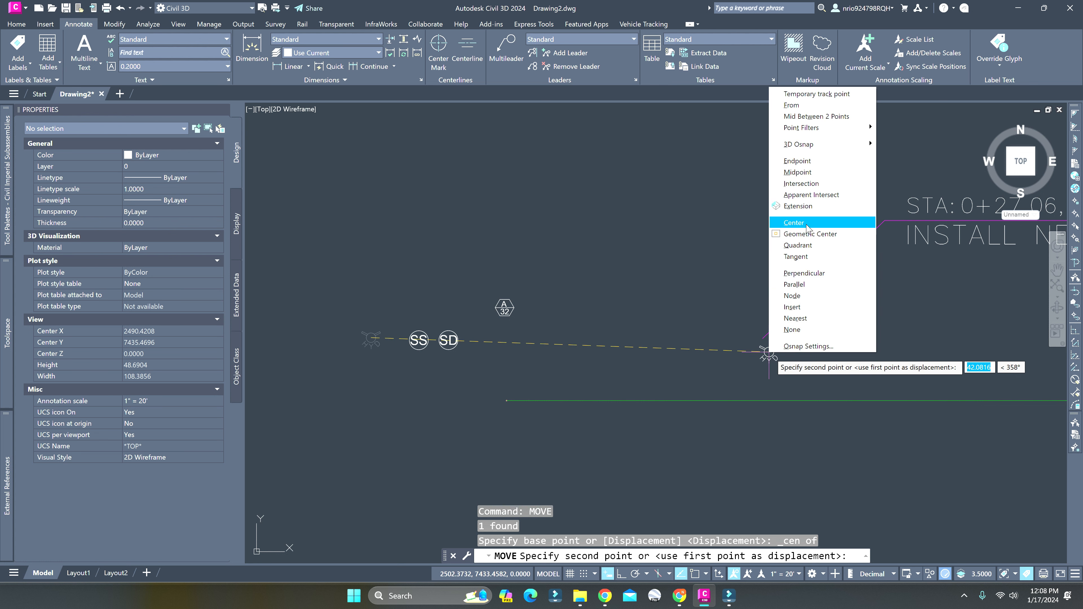
click(797, 161)
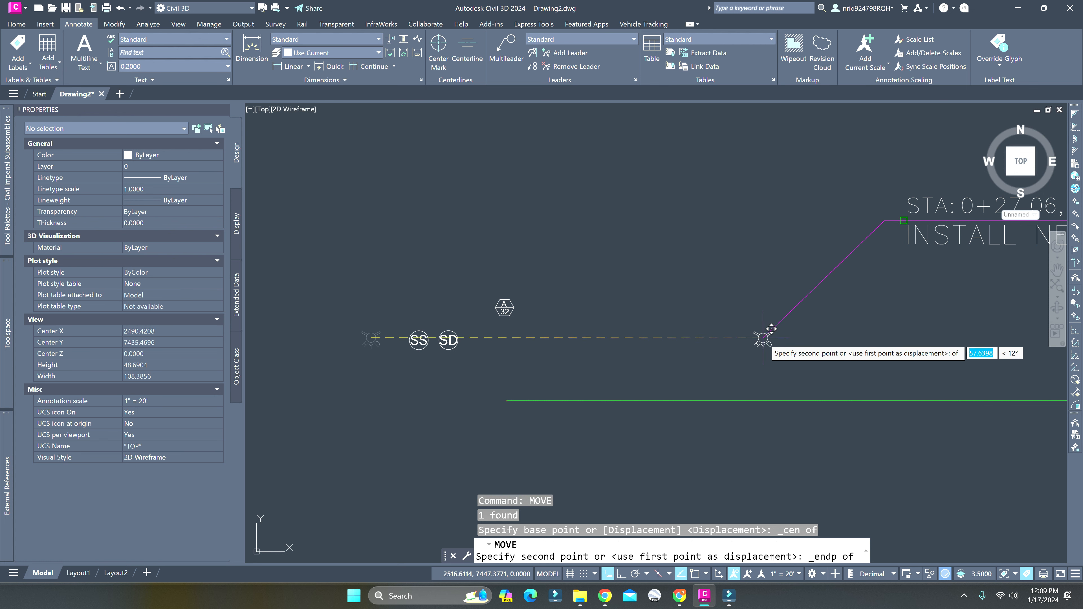
click(903, 220)
Move the hydrant block onto the lower tip of the callout's magenta leader
click(898, 211)
click(892, 217)
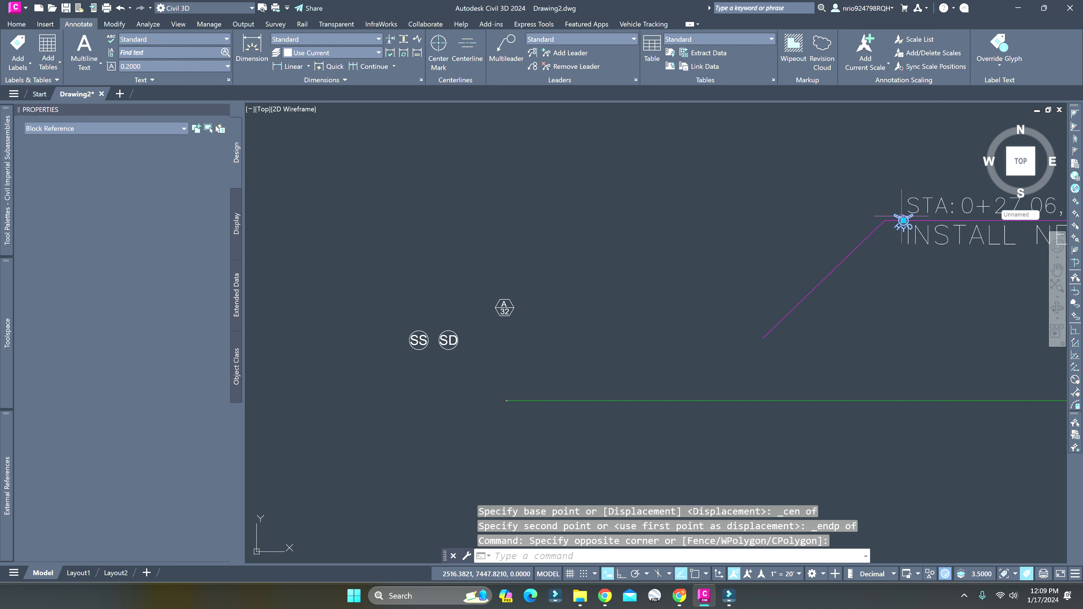
key(Return)
click(900, 216)
scroll(828, 287, up, 10)
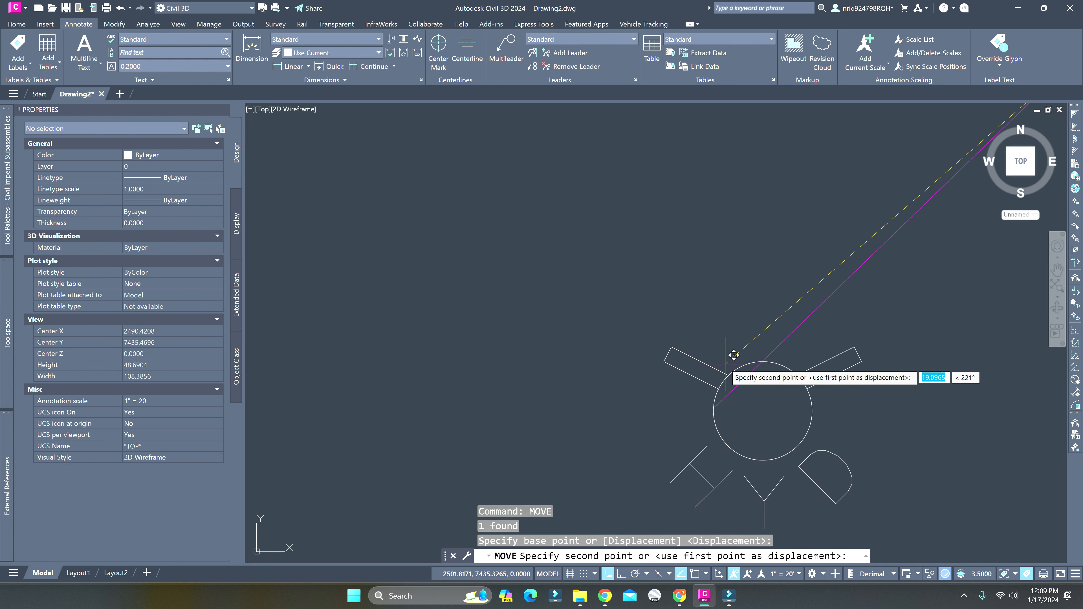
scroll(686, 353, down, 6)
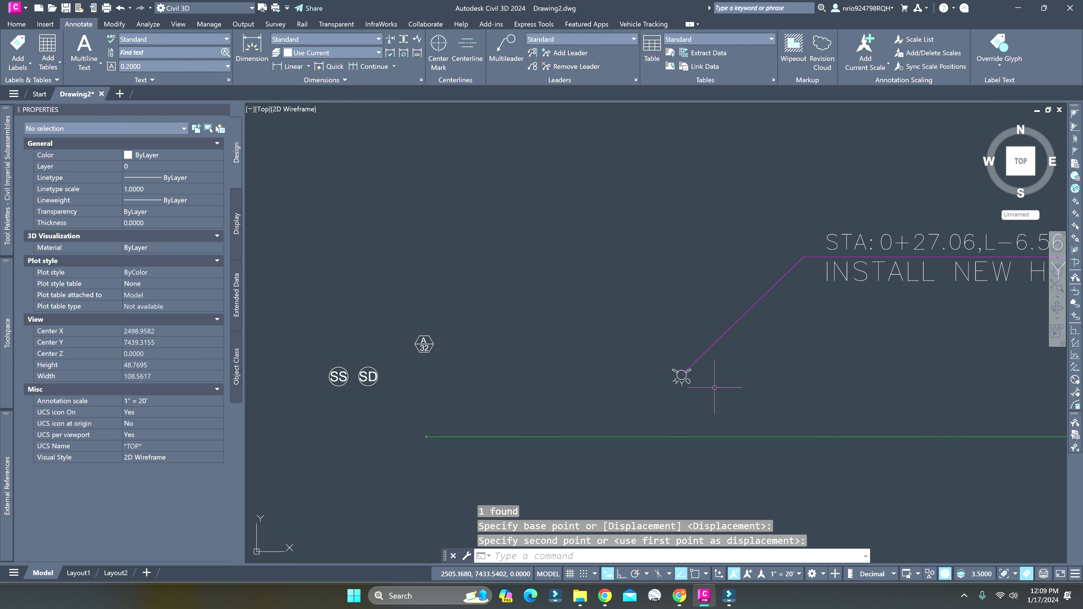
key(Escape)
With Ortho on, draw a horizontal polyline about 98.6 long between the hydrant block and the alignment, parallel to the alignment
text(pl)
key(Return)
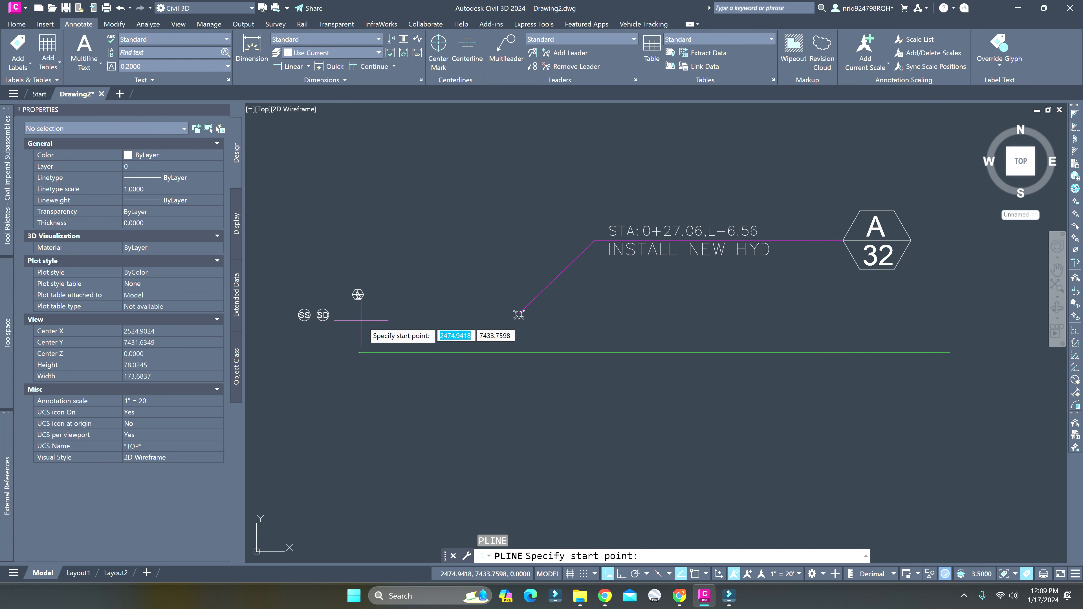
click(365, 322)
key(F8)
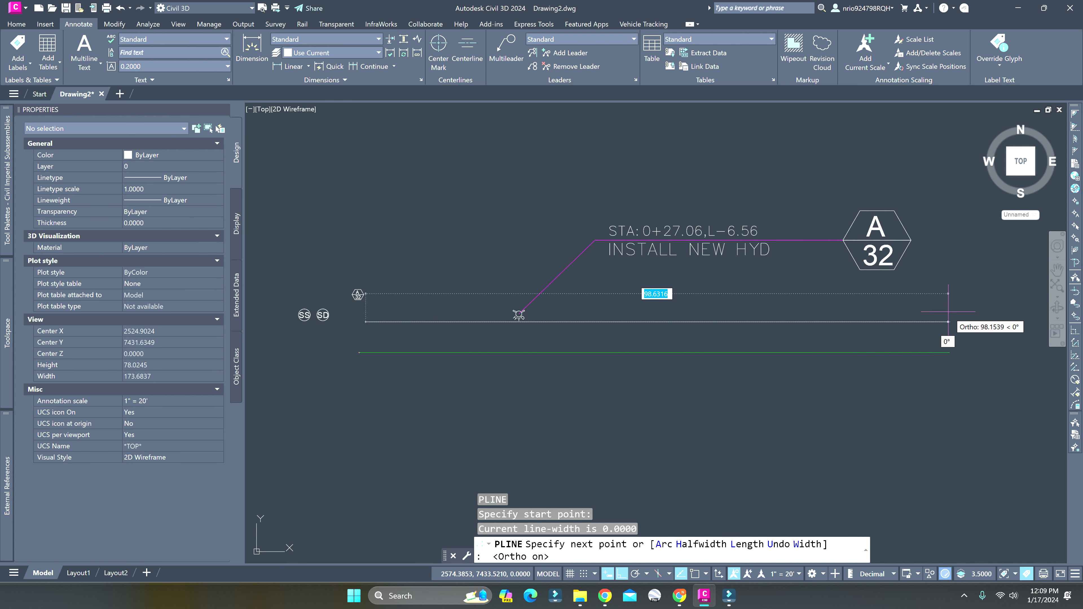
click(946, 311)
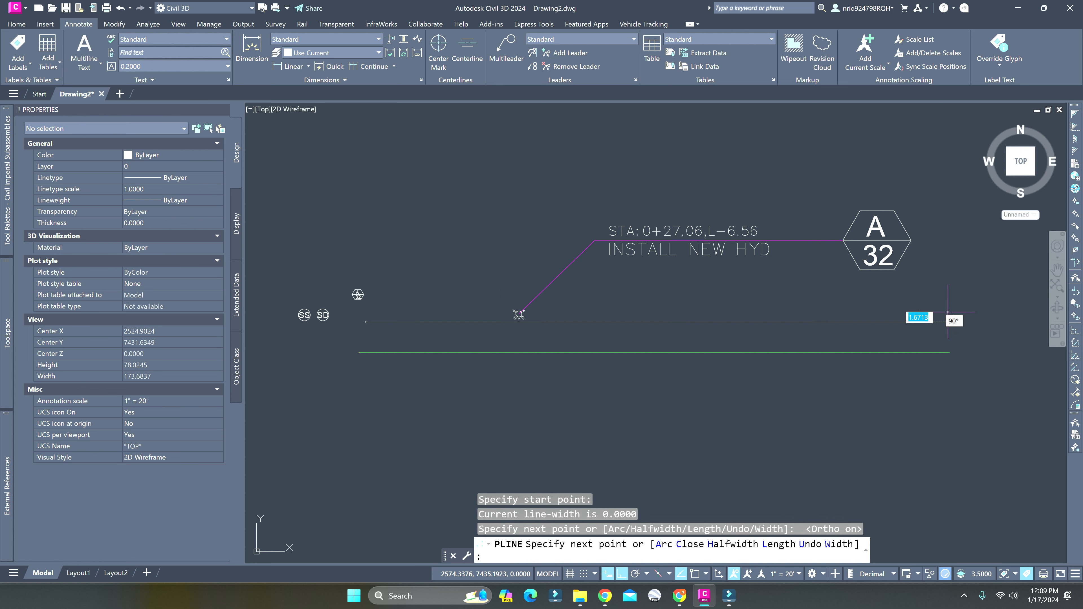
key(Escape)
Offset the new polyline upward by 2 using the Through option
click(564, 322)
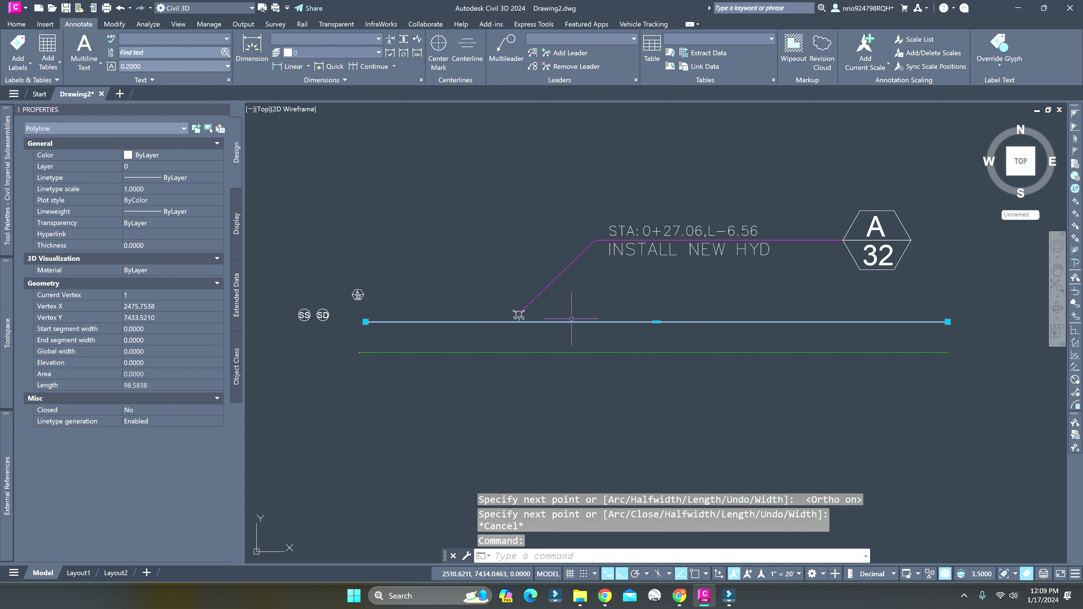
text(OFFSET)
key(Return)
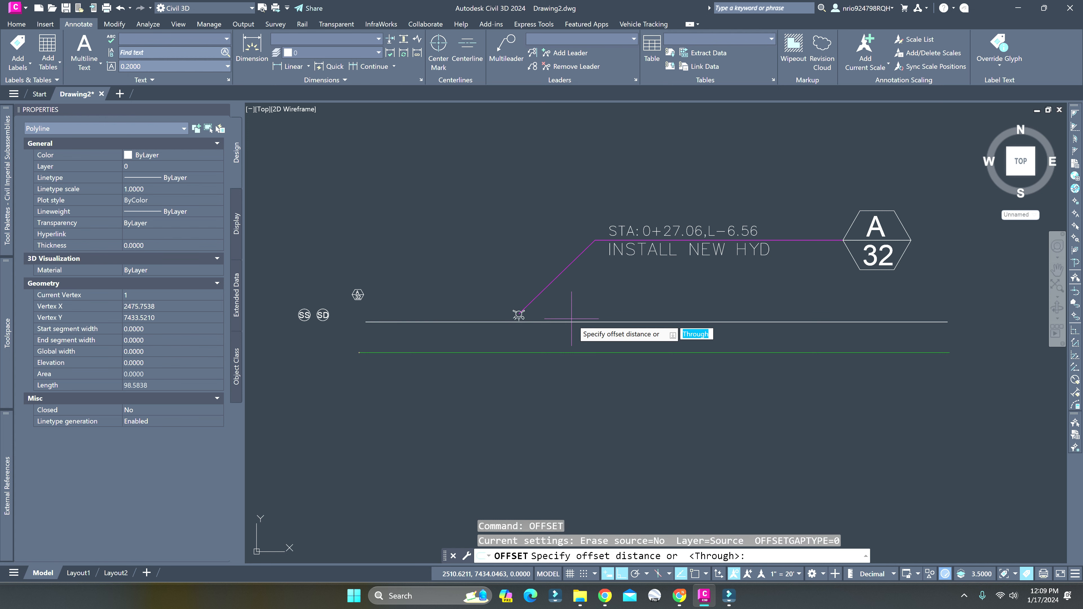
text(T)
key(Return)
click(571, 322)
text(2)
key(Return)
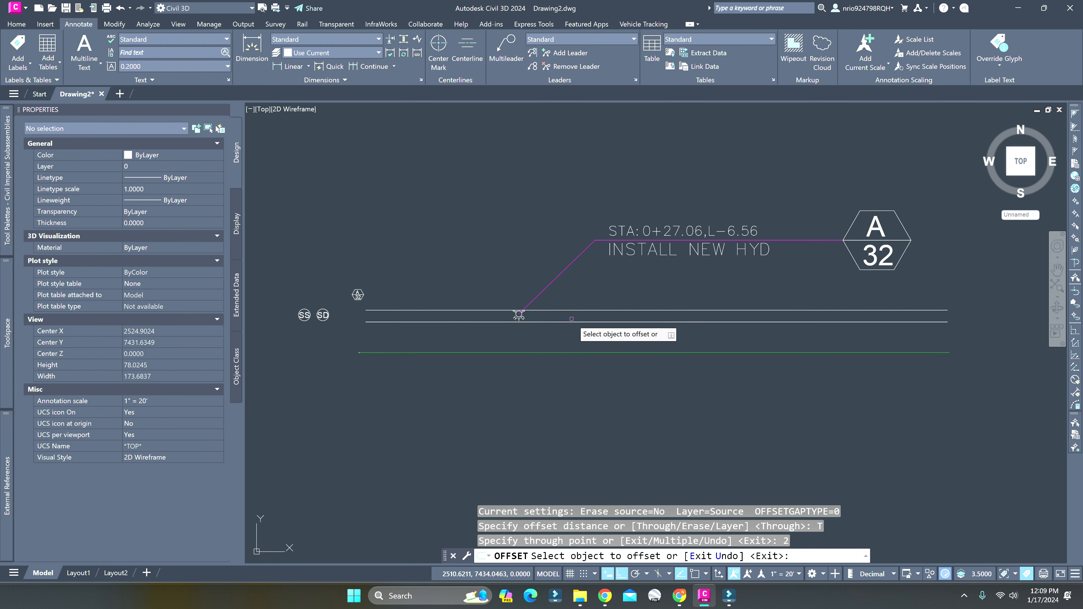
Offset the upper of the two parallel polylines upward by 0.5 and end the command
click(559, 310)
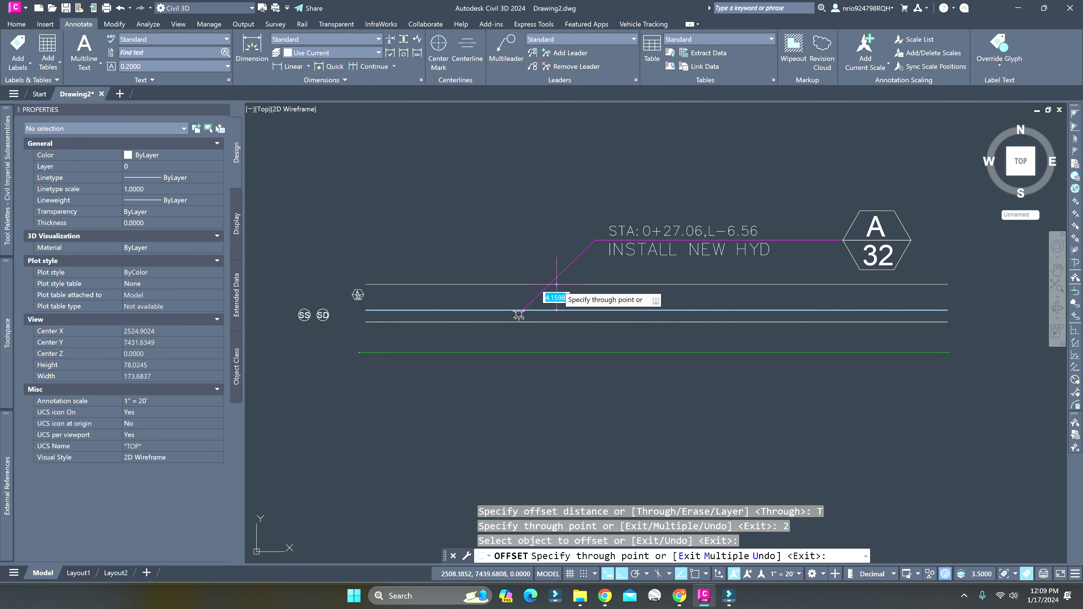
text(.5)
key(Return)
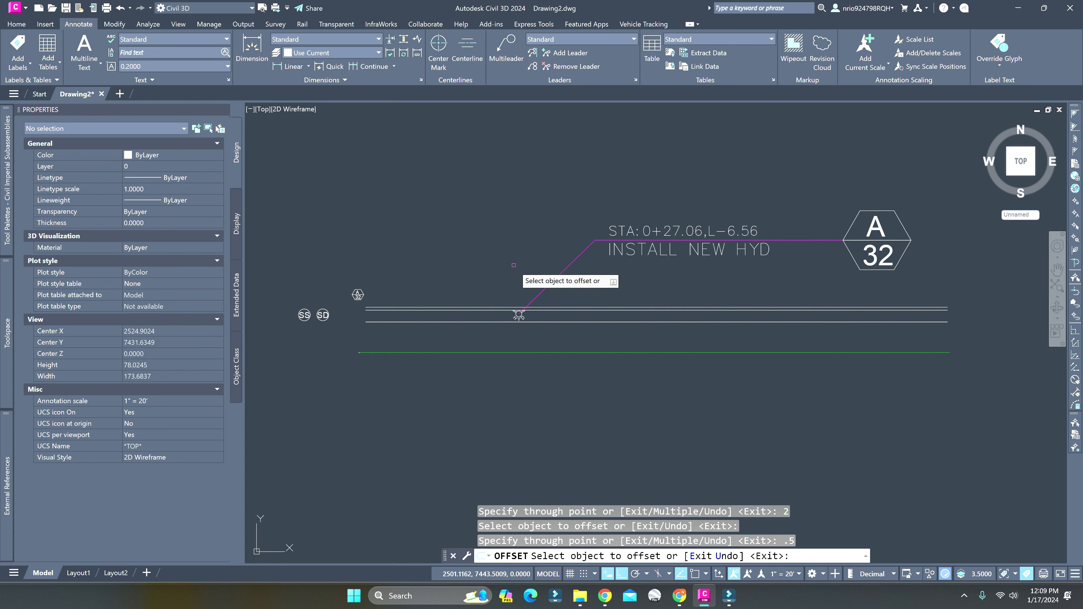
click(524, 310)
scroll(526, 308, up, 3)
key(Escape)
Move the hydrant block together with the callout straight up with Ortho on, placing the hydrant just above the parallel lines
click(527, 324)
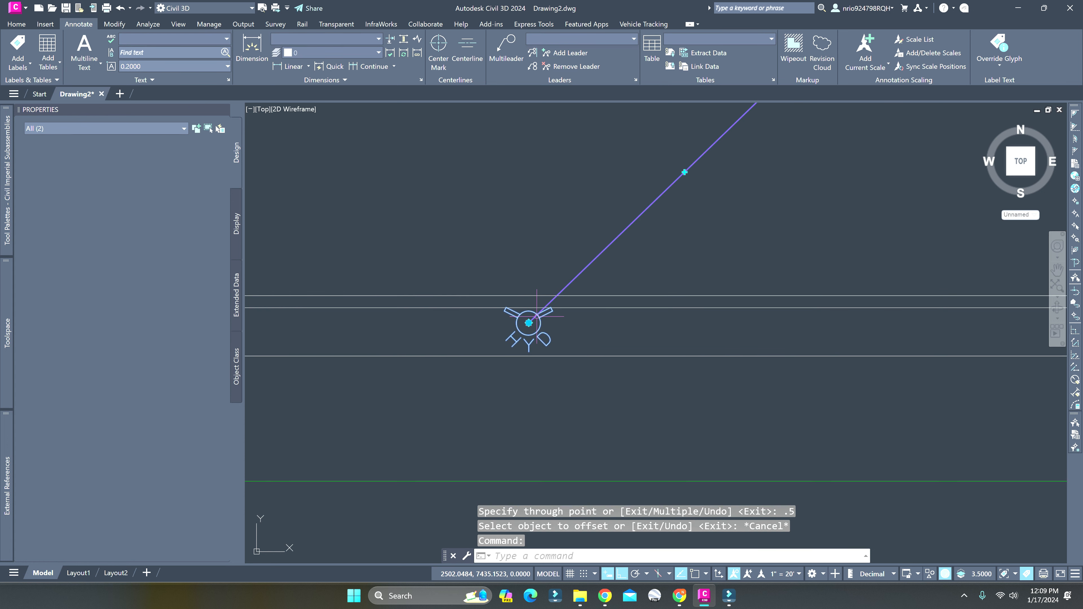
text(m)
key(Return)
click(526, 328)
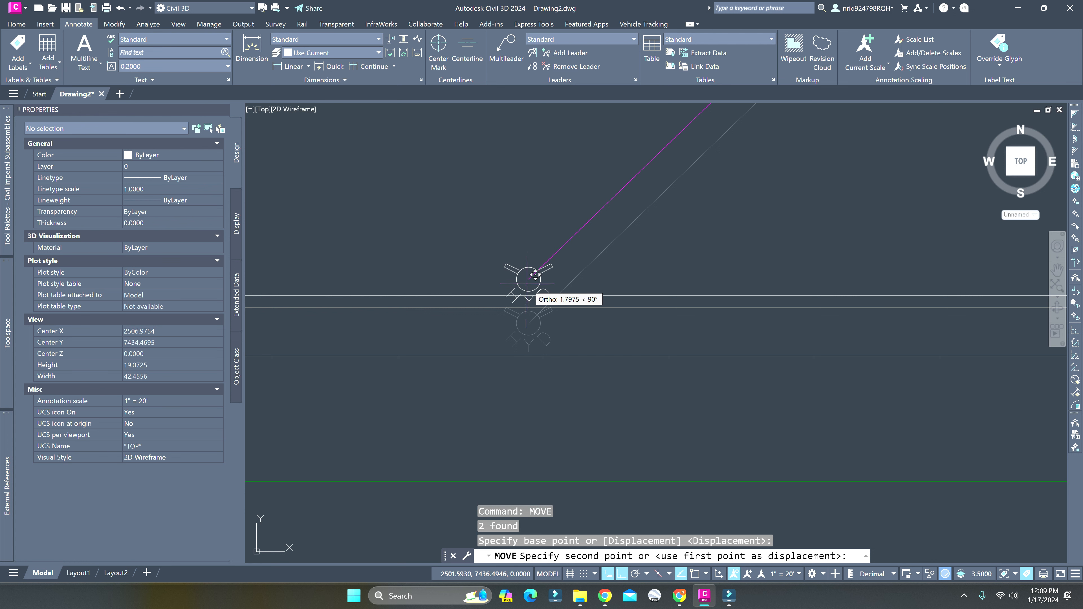
click(522, 282)
scroll(521, 283, down, 2)
scroll(521, 282, down, 5)
key(Escape)
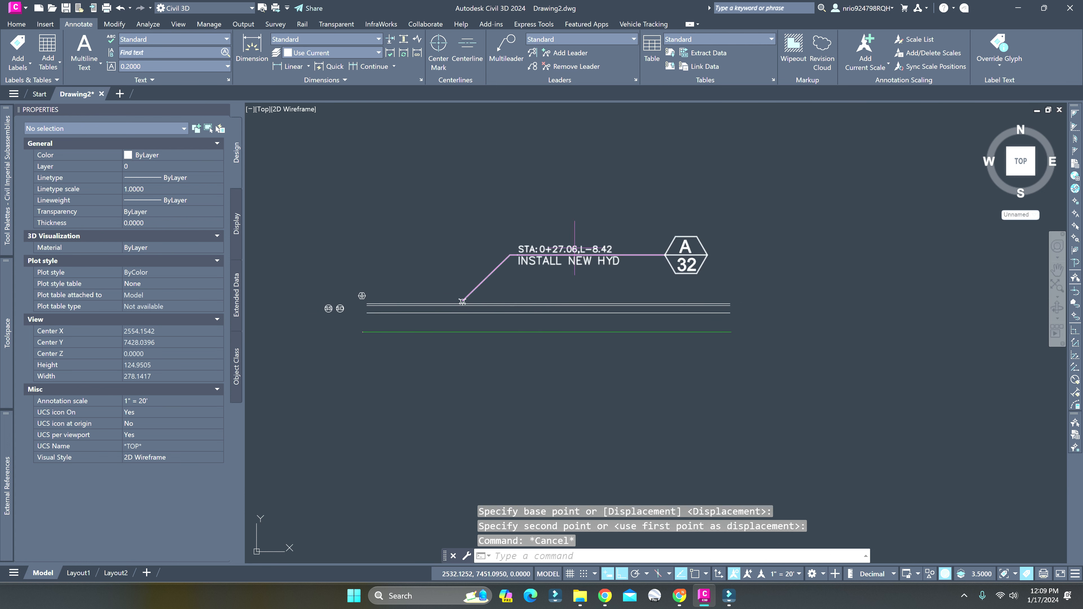
Move the callout label straight up by its grip, leaving the leader tip on the hydrant
click(566, 253)
click(510, 254)
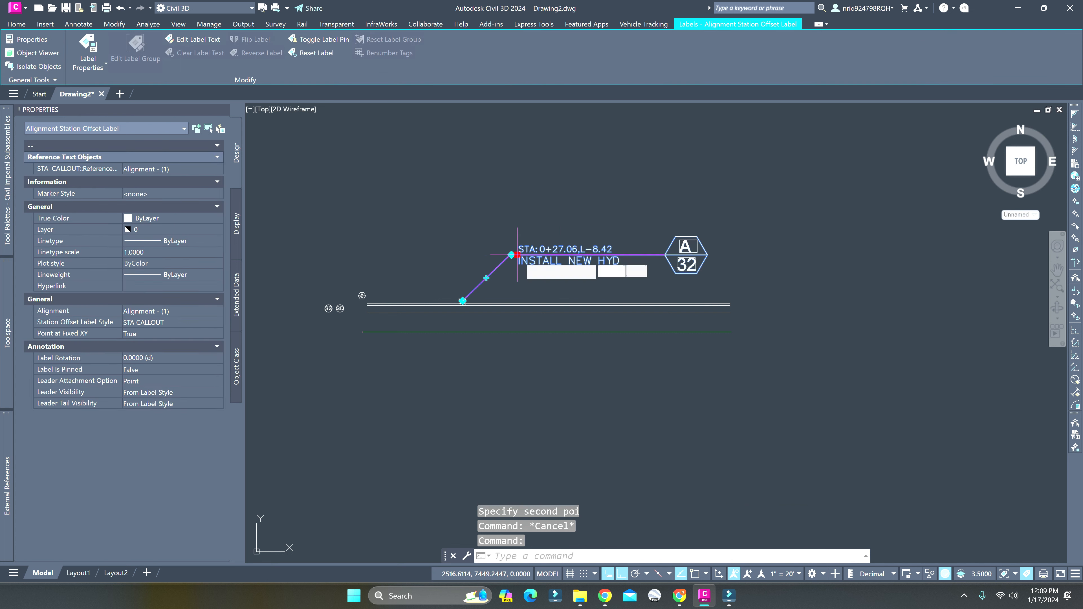
click(510, 187)
key(Escape)
scroll(472, 276, down, 5)
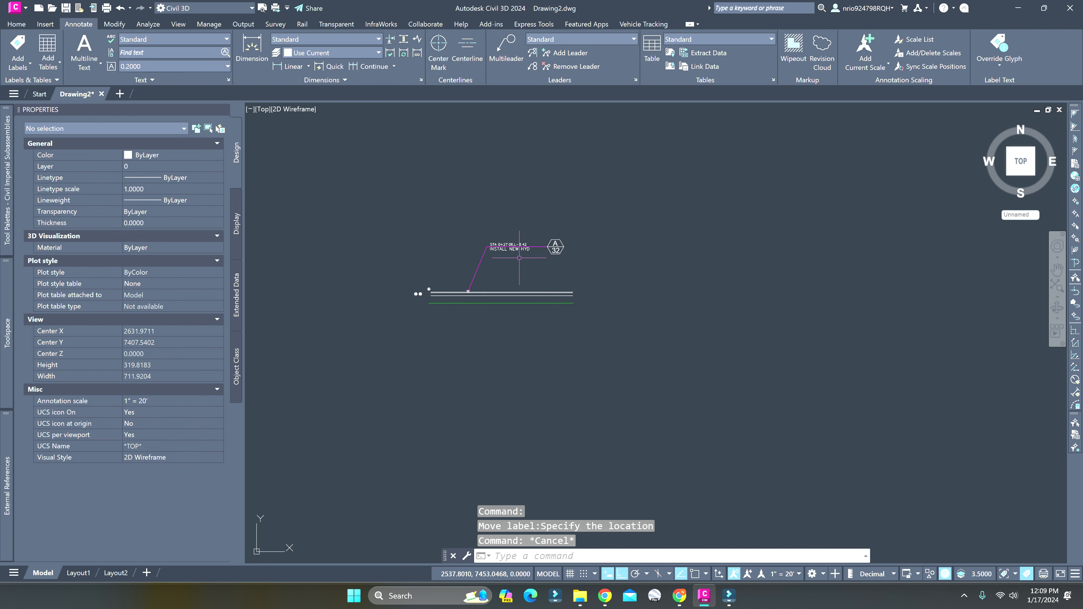
scroll(516, 247, up, 5)
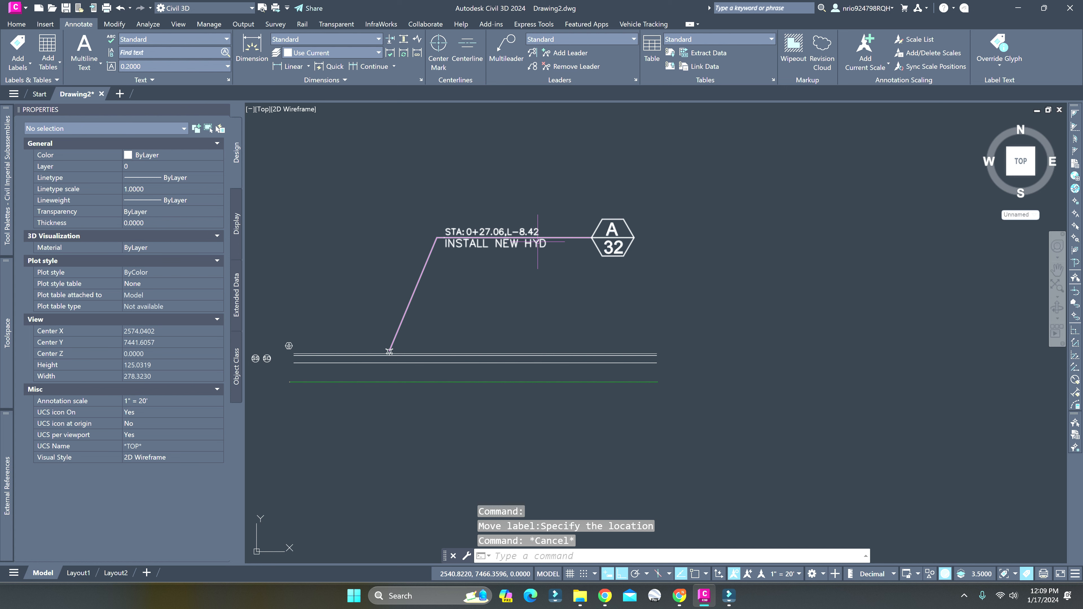
scroll(620, 227, up, 4)
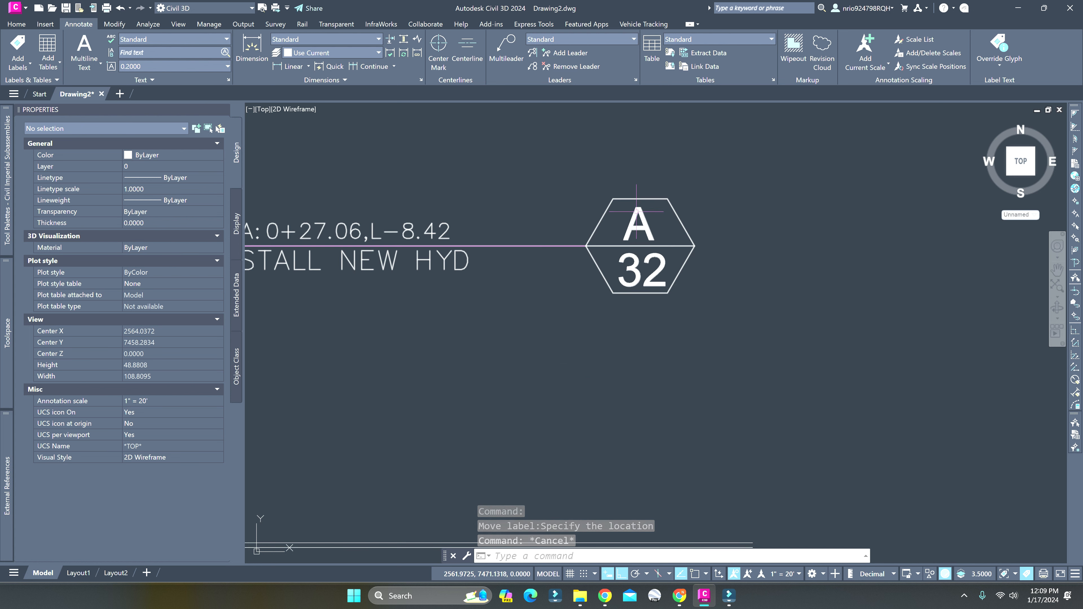
scroll(734, 281, down, 2)
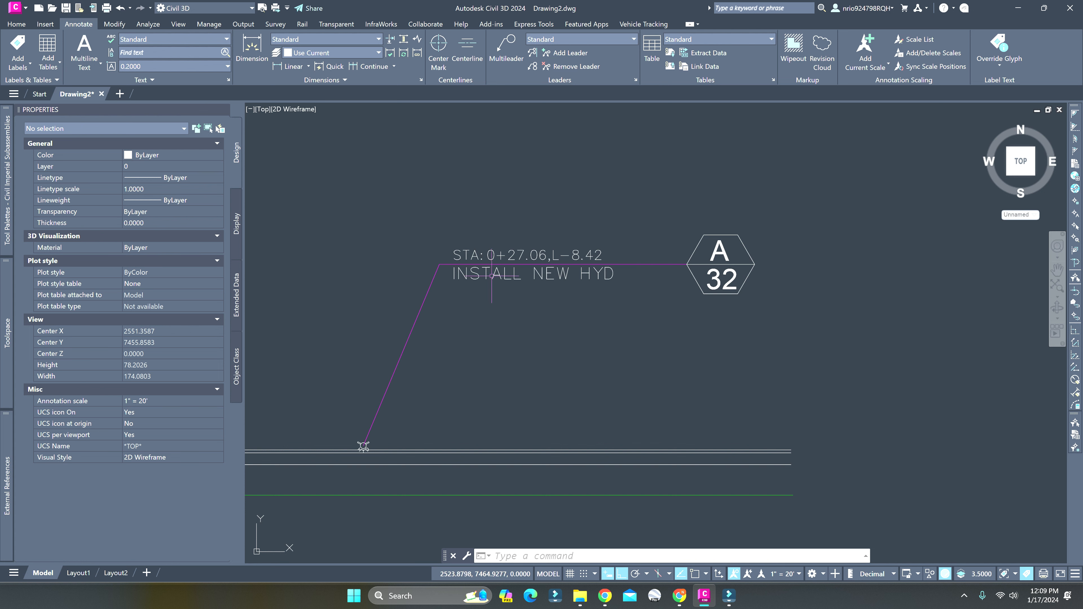
click(478, 263)
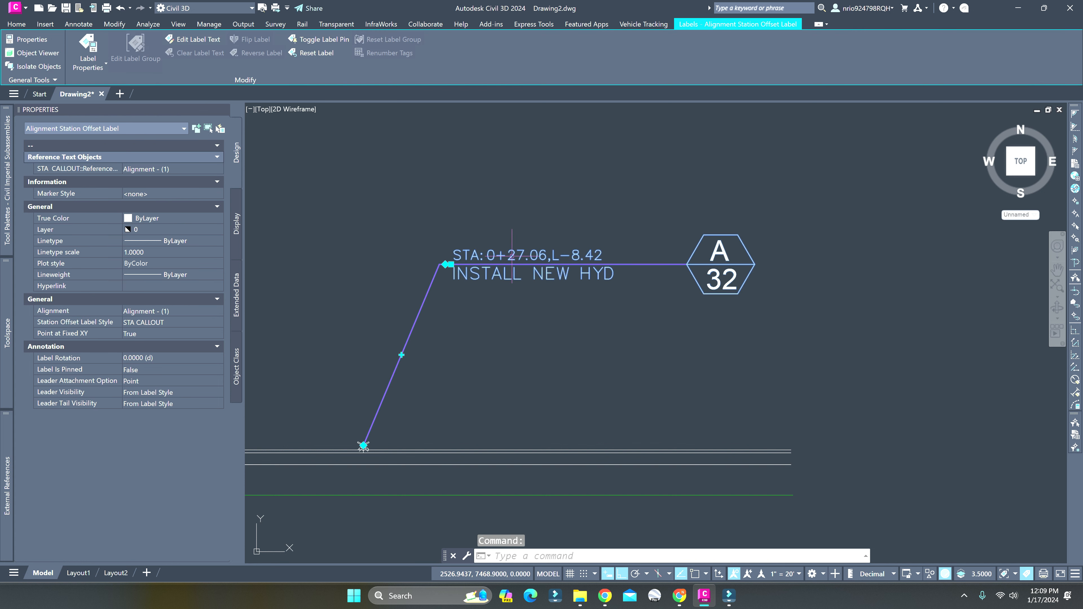
key(Escape)
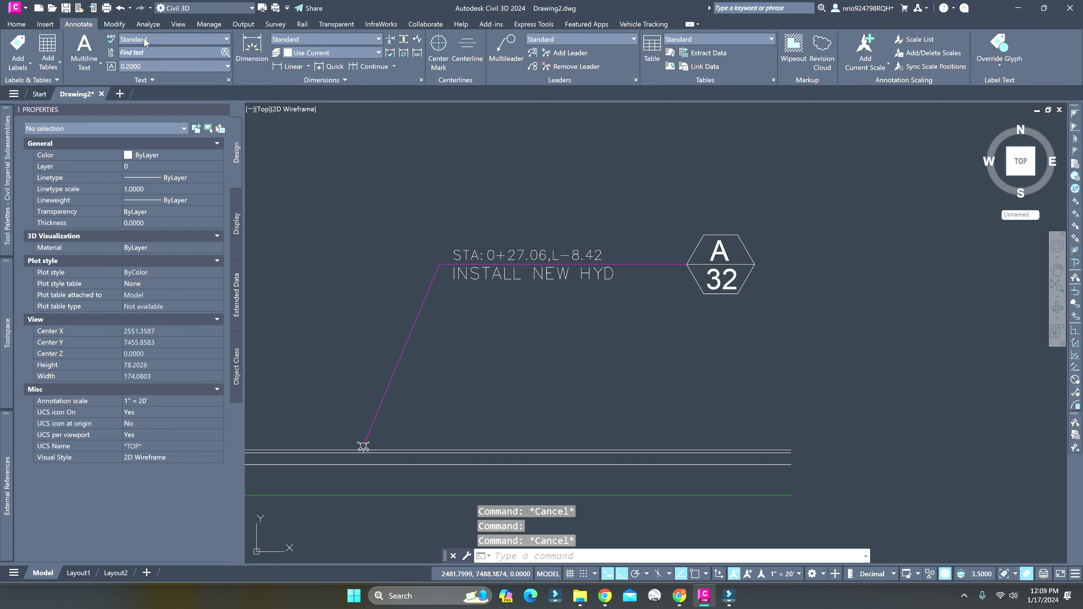
Change the font of the Standard text style to Arial and apply it
click(154, 40)
click(168, 131)
drag(481, 190, 180, 130)
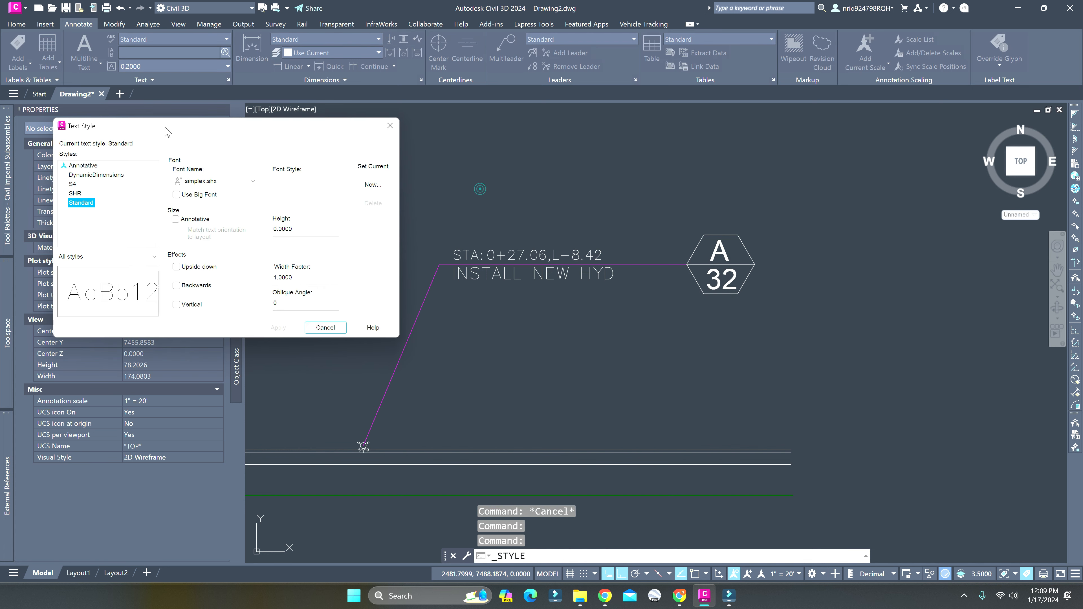
click(215, 183)
key(a)
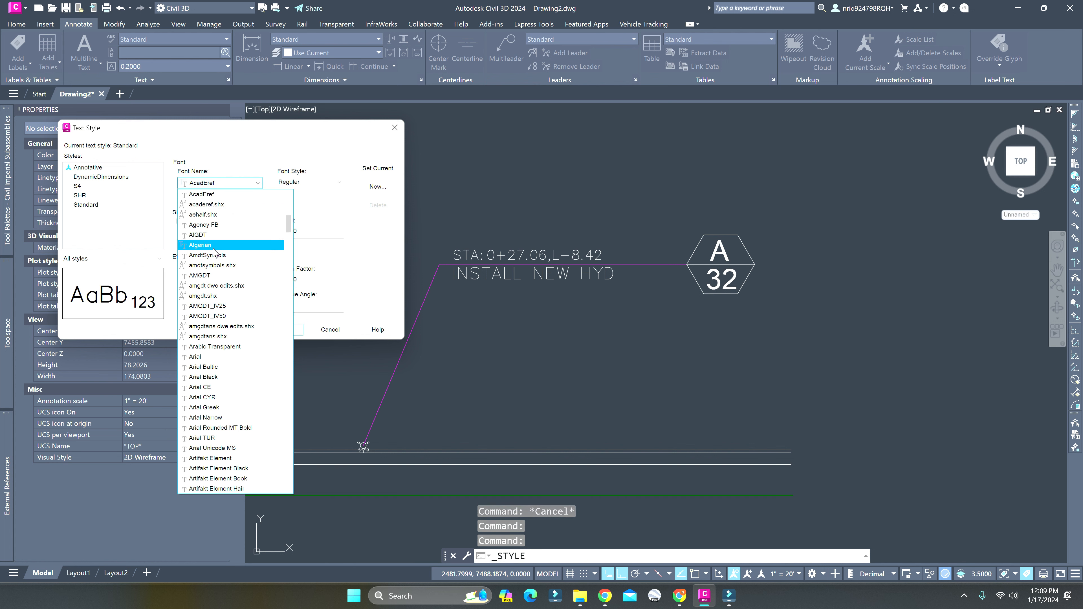
click(201, 356)
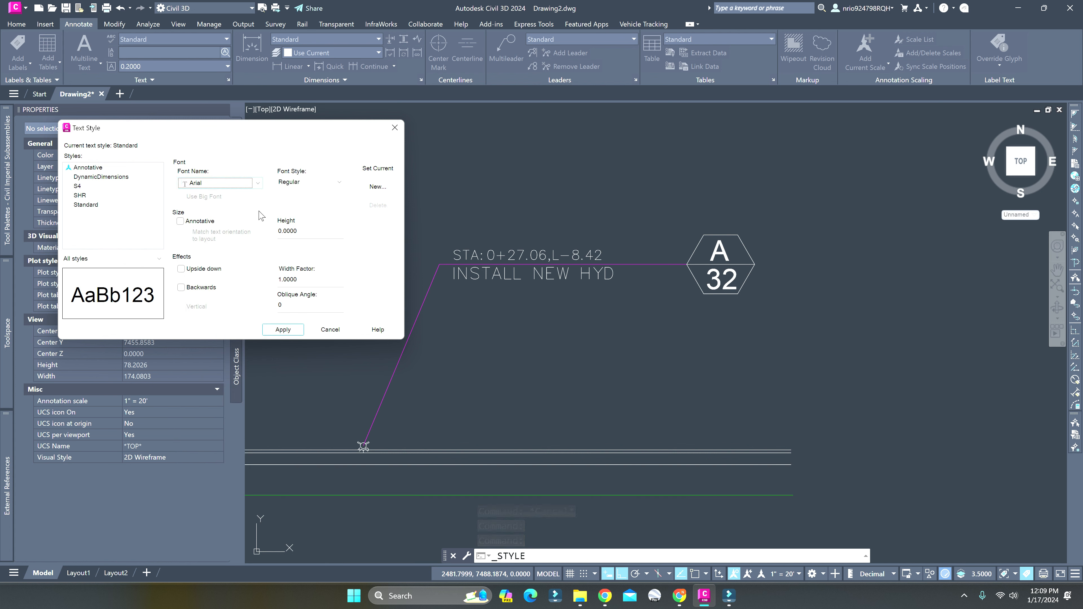
click(296, 329)
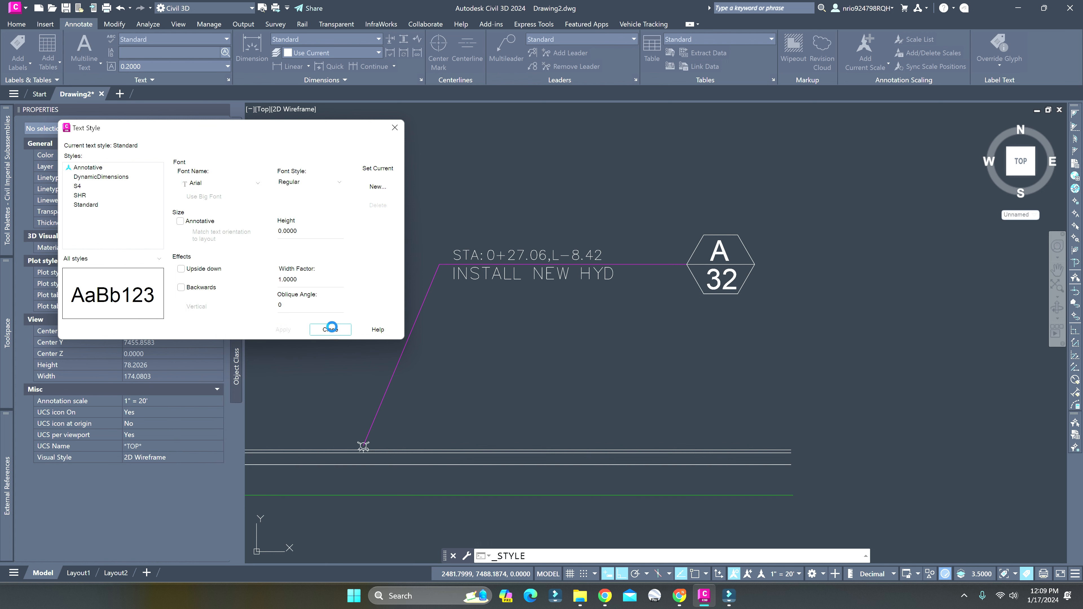
click(330, 329)
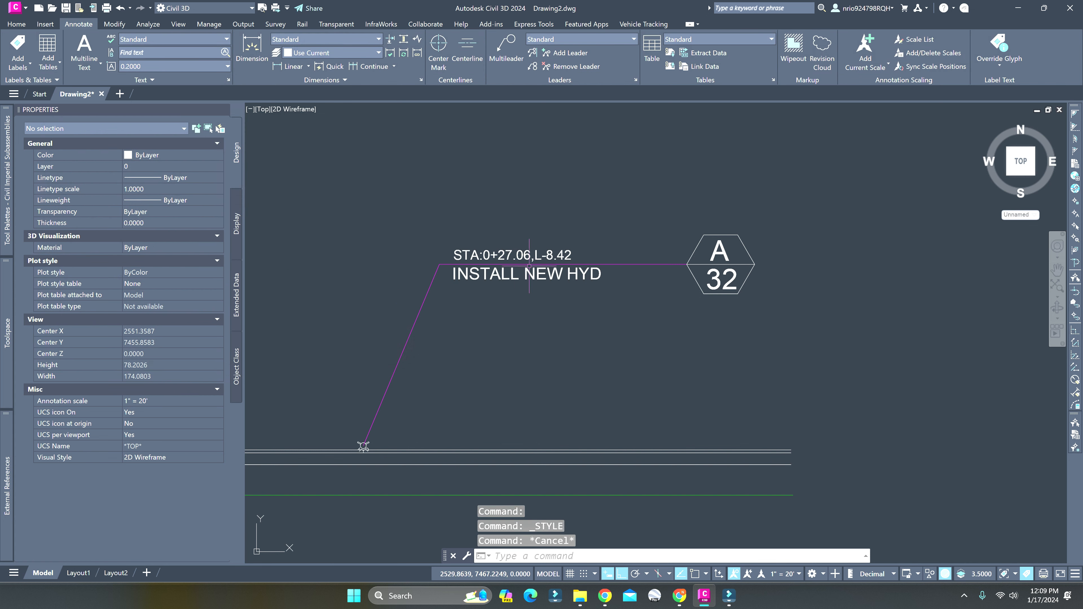
Edit the callout's STA CALLOUT label style, setting the Text.1 component's text height to 0.08" and applying it
middle_drag(529, 266, 491, 268)
click(483, 270)
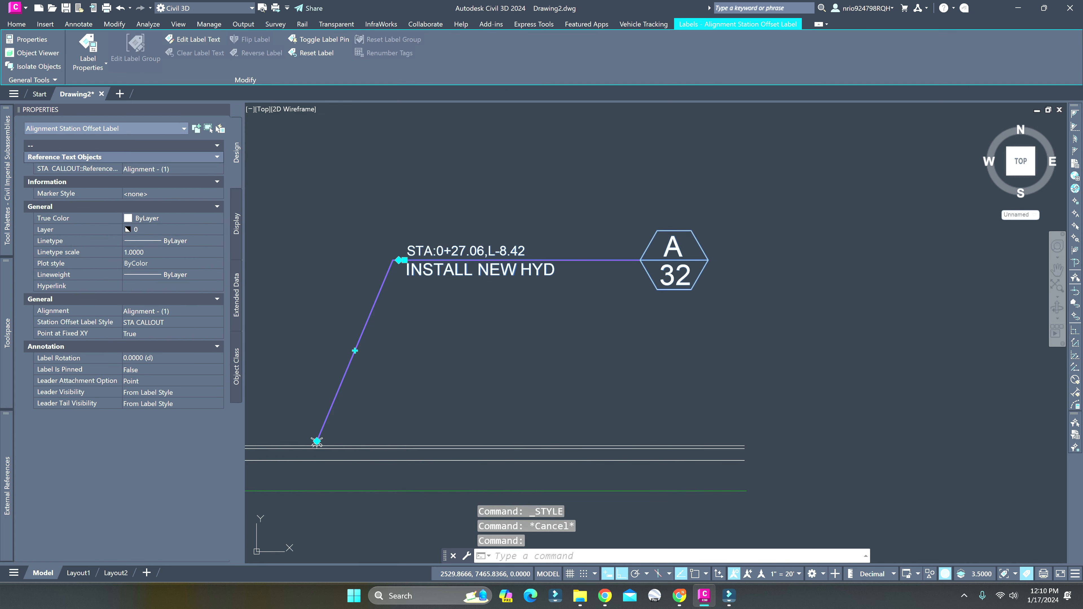
right_click(483, 269)
click(196, 323)
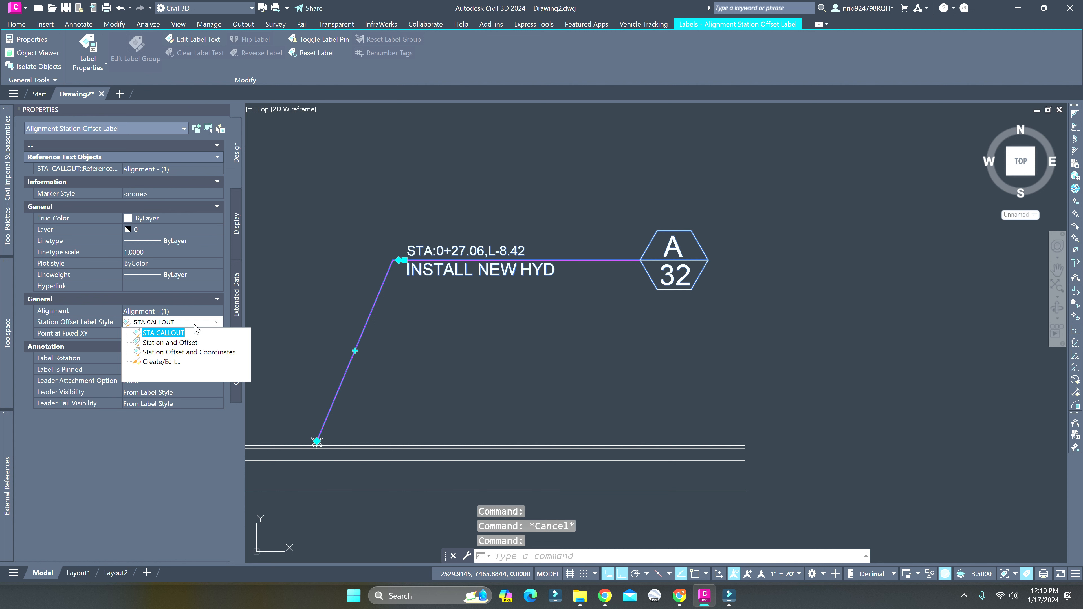
click(154, 363)
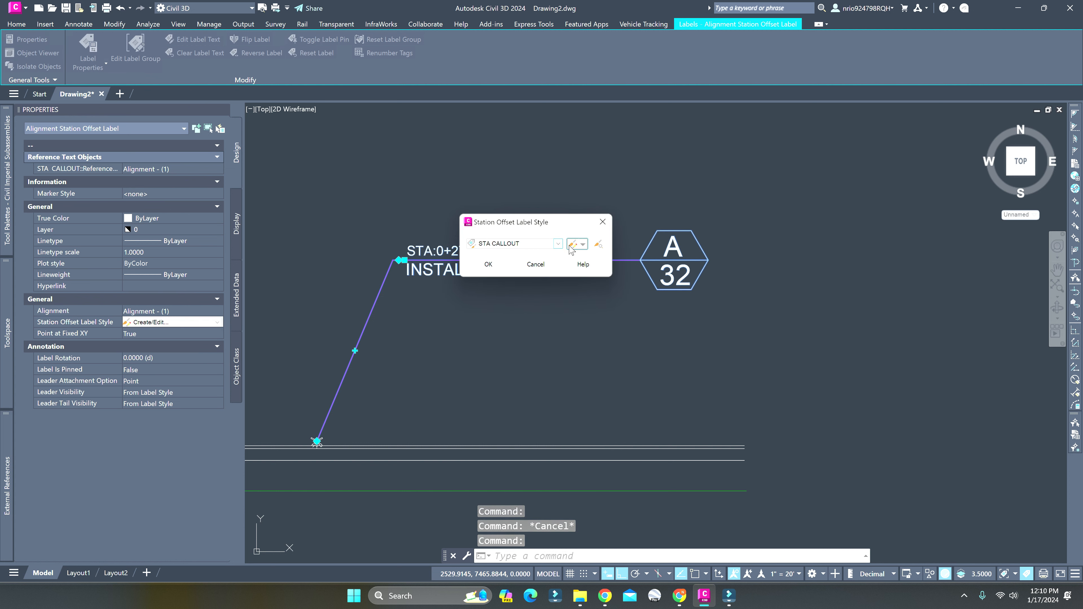
click(568, 244)
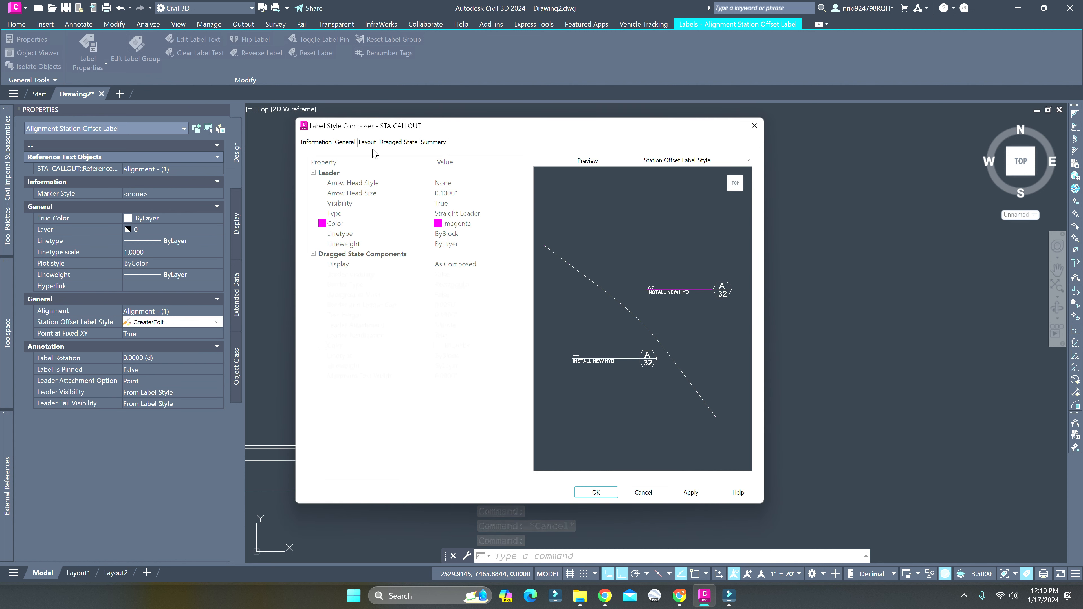
click(367, 143)
click(349, 168)
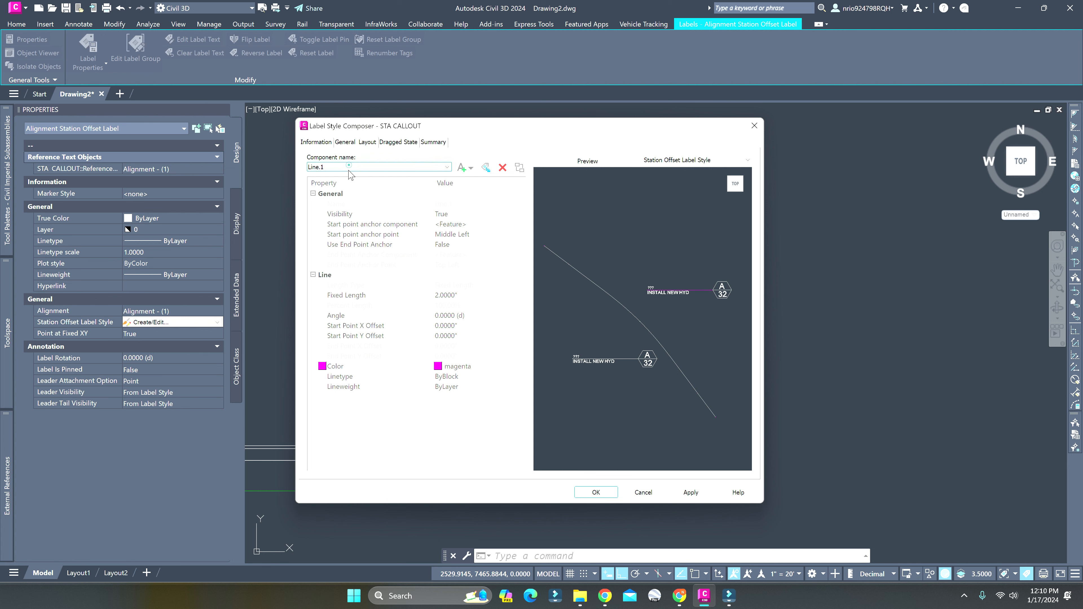
click(340, 184)
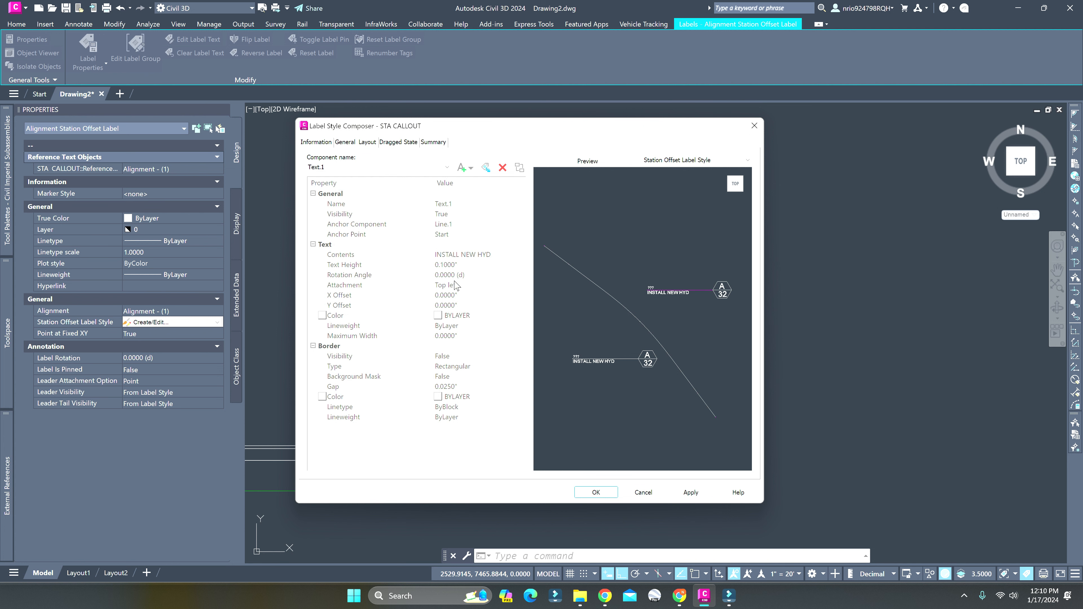
click(454, 264)
key(Return)
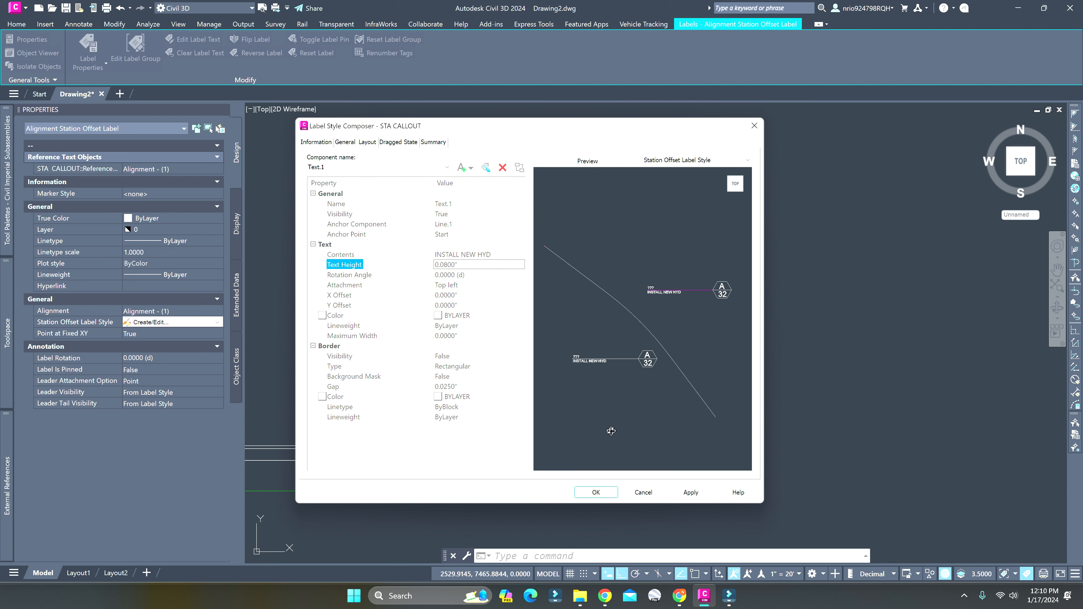
click(691, 492)
Set the Block.1 component's block height to 0.3" in the STA CALLOUT label style
click(400, 170)
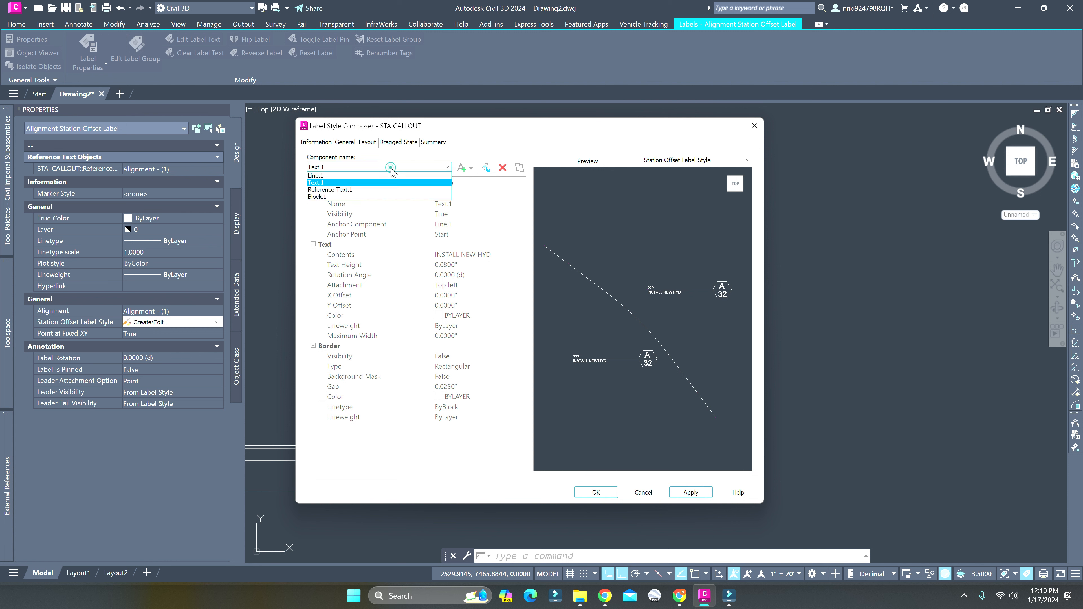
click(399, 191)
click(460, 265)
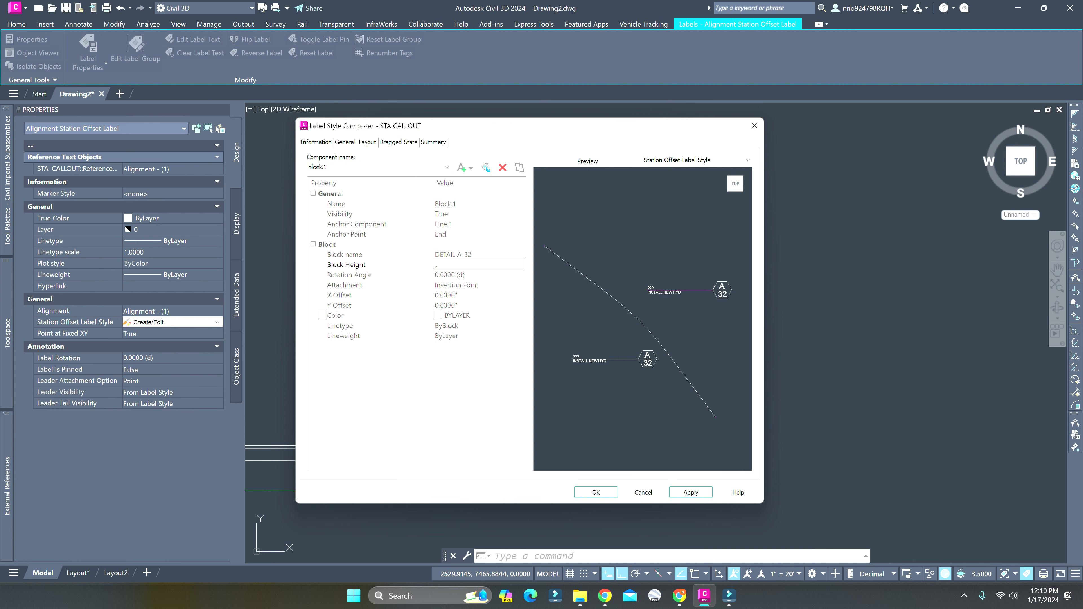
text(.3)
key(Return)
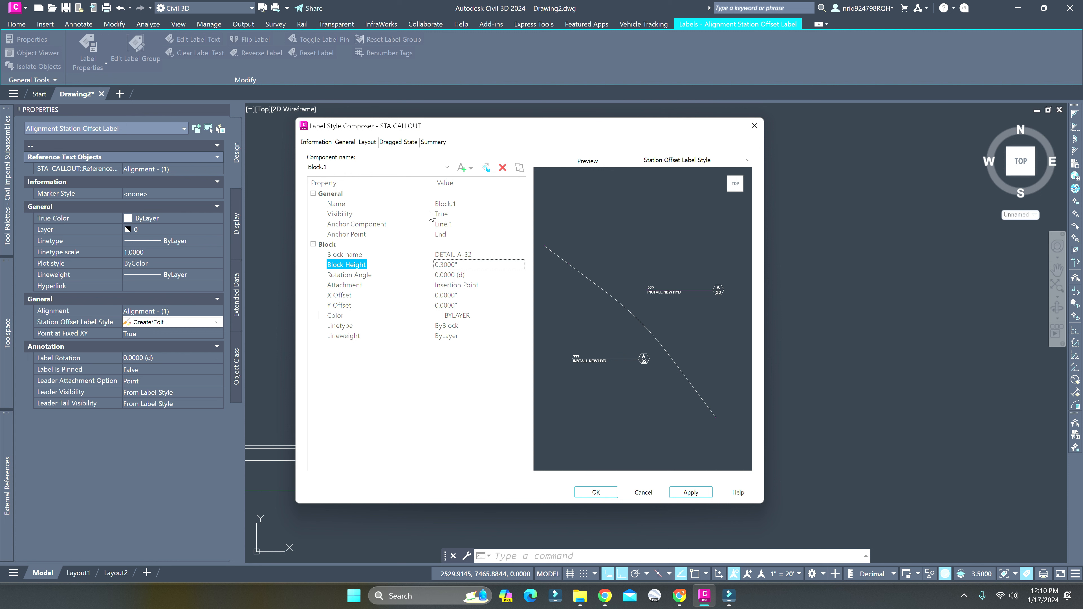
Set the Line.1 component's fixed length to 1.5", save the STA CALLOUT style changes, and deselect the callout
click(367, 167)
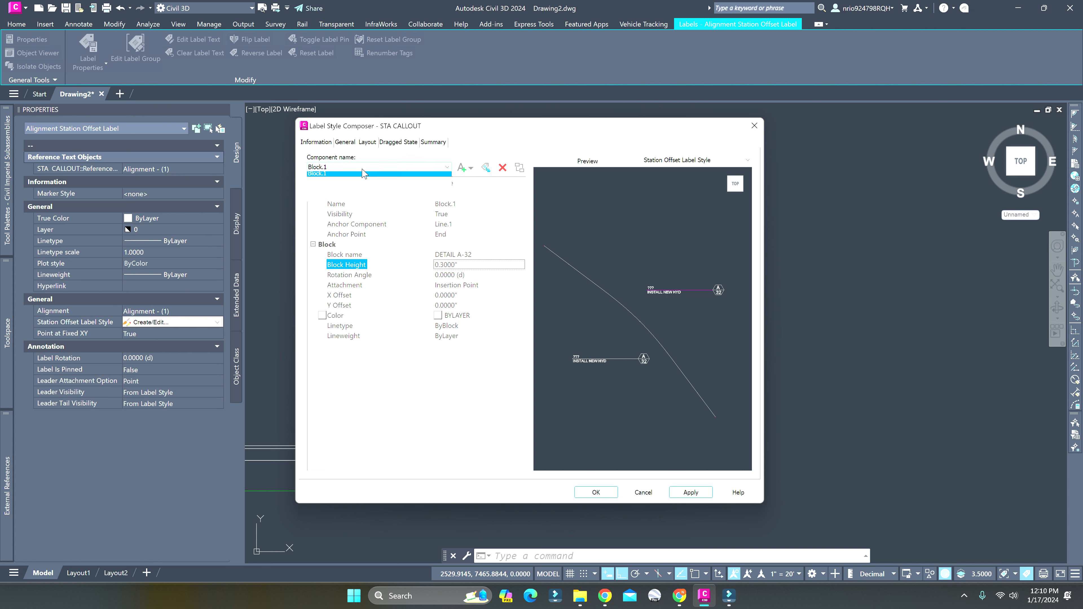
click(347, 175)
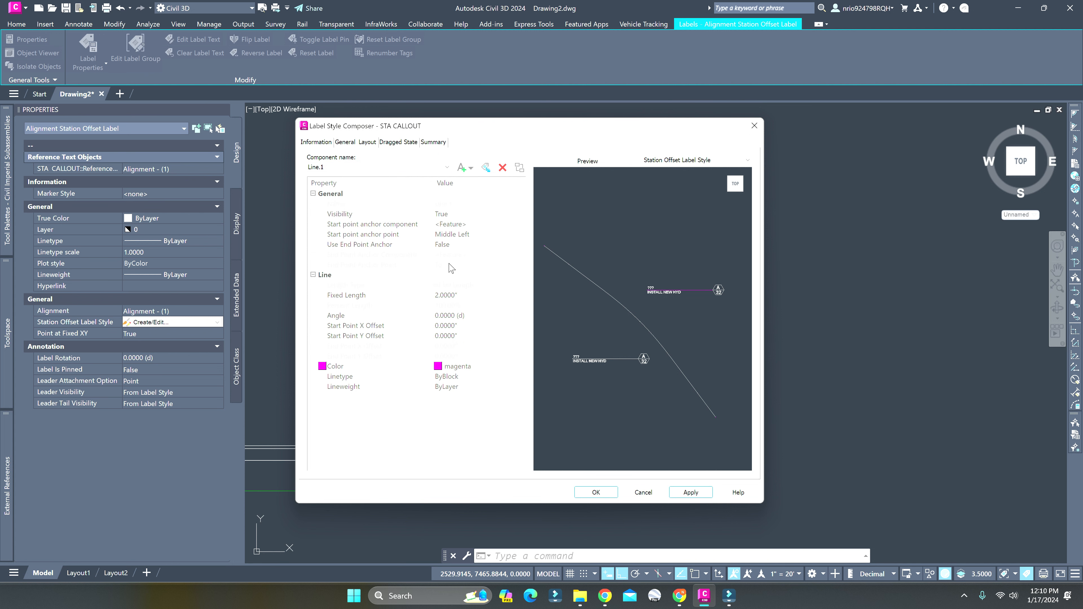
click(478, 295)
key(Return)
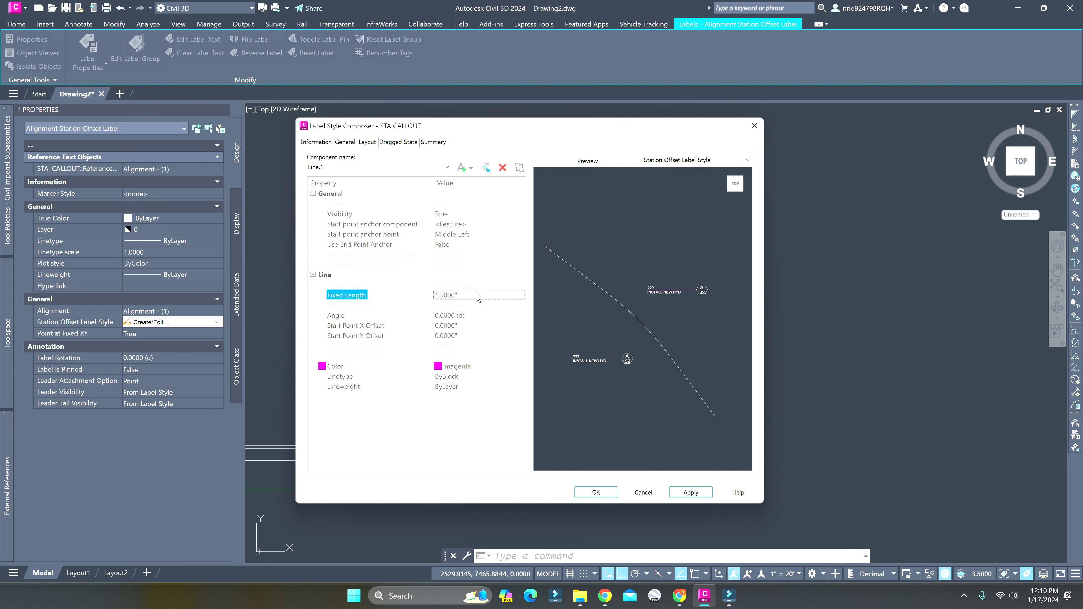
click(694, 492)
click(610, 492)
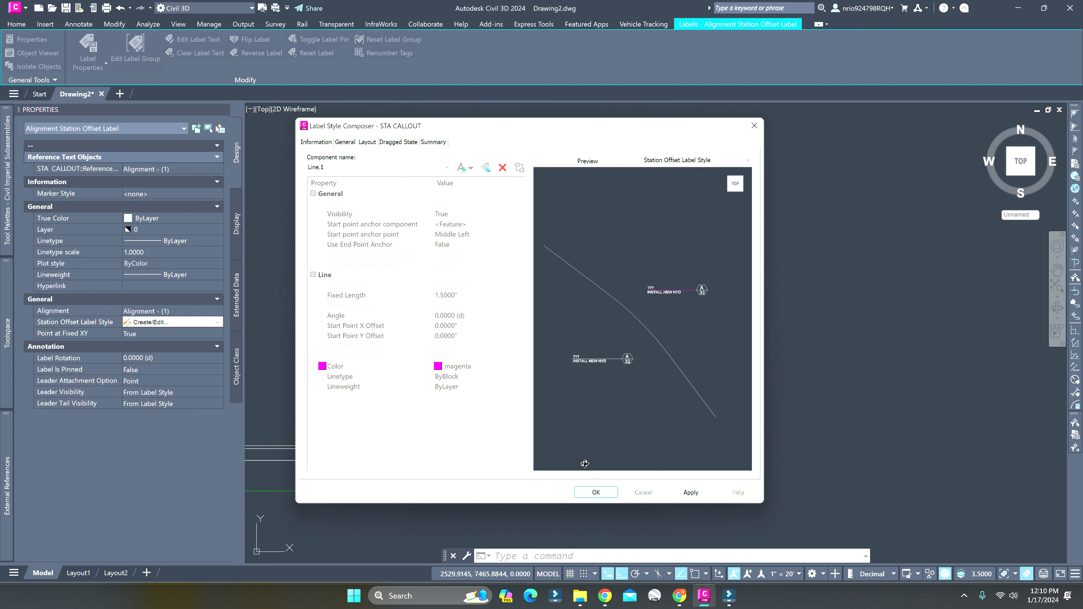
click(488, 275)
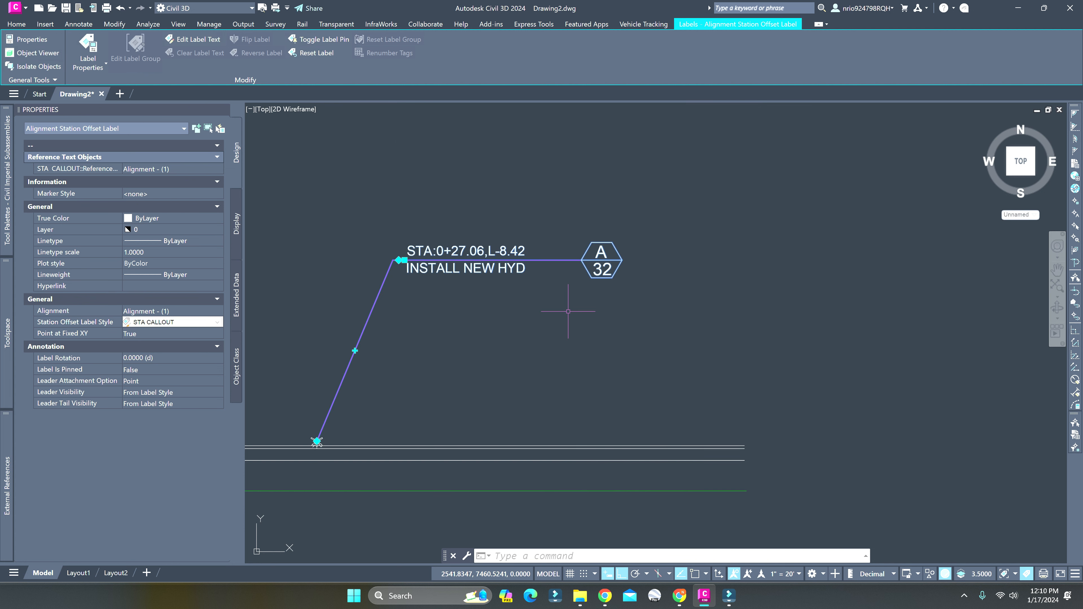
key(Escape)
key(Escape)
scroll(560, 318, down, 3)
scroll(708, 306, up, 1)
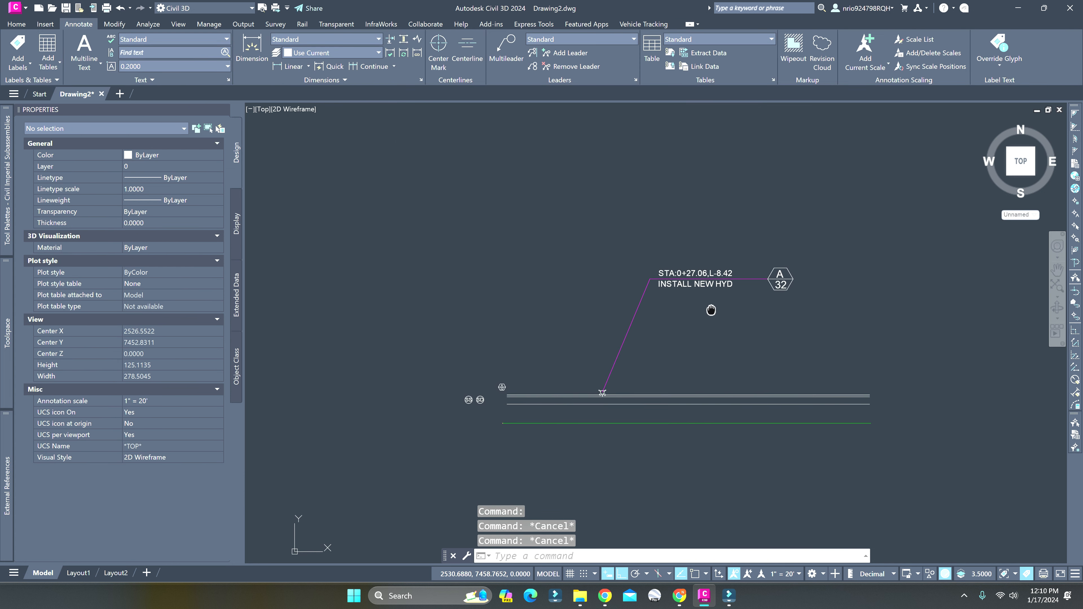
scroll(741, 277, up, 4)
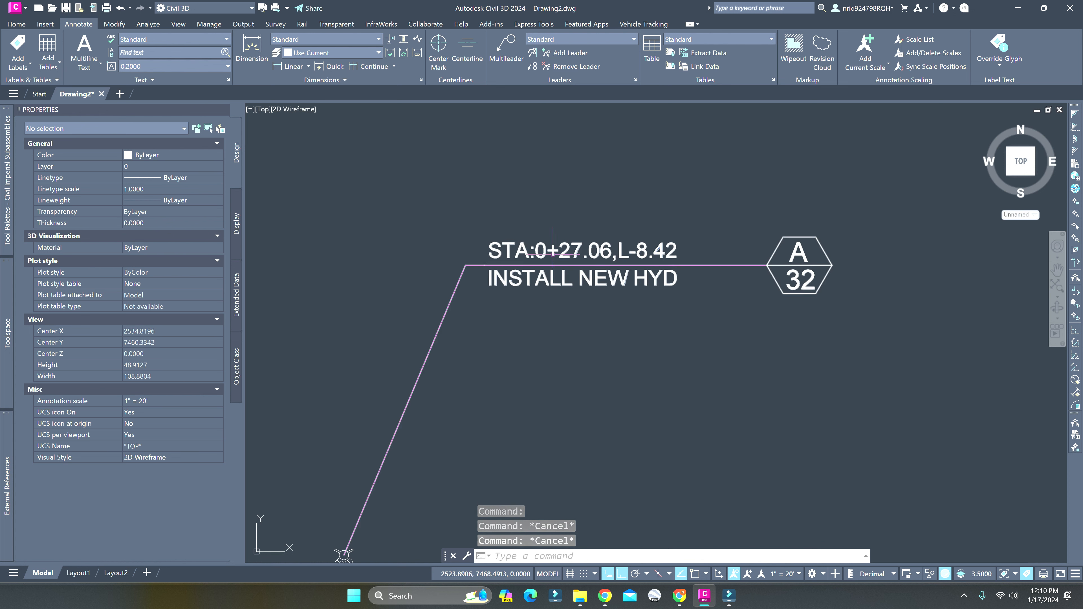
middle_drag(611, 288, 688, 267)
middle_drag(759, 282, 669, 249)
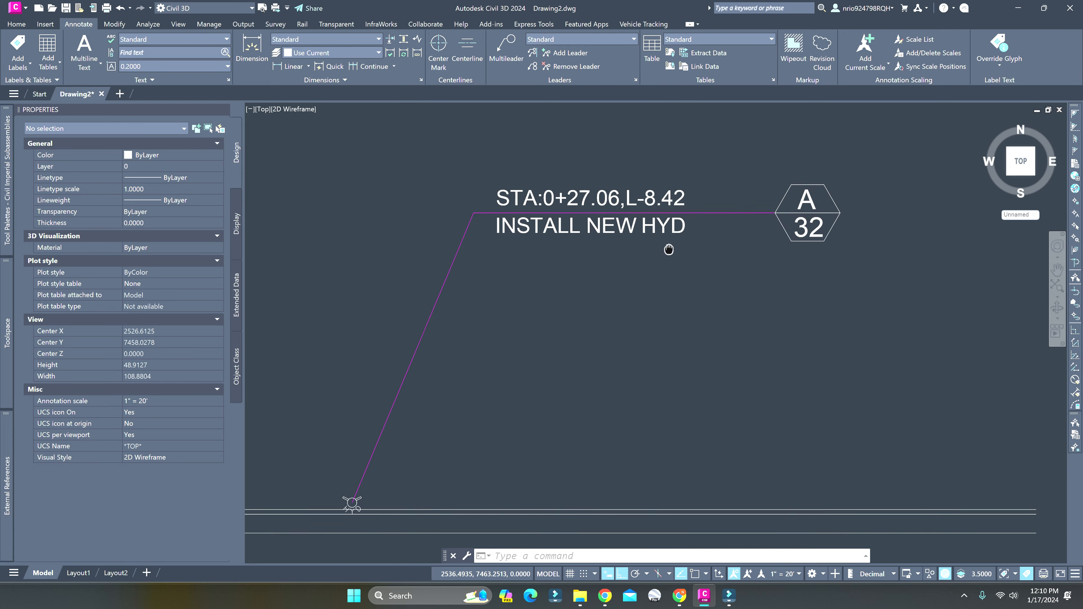
Open the hydrant callout's STA CALLOUT label style for editing and rename it PROP HYD CALLOUT
scroll(643, 279, down, 2)
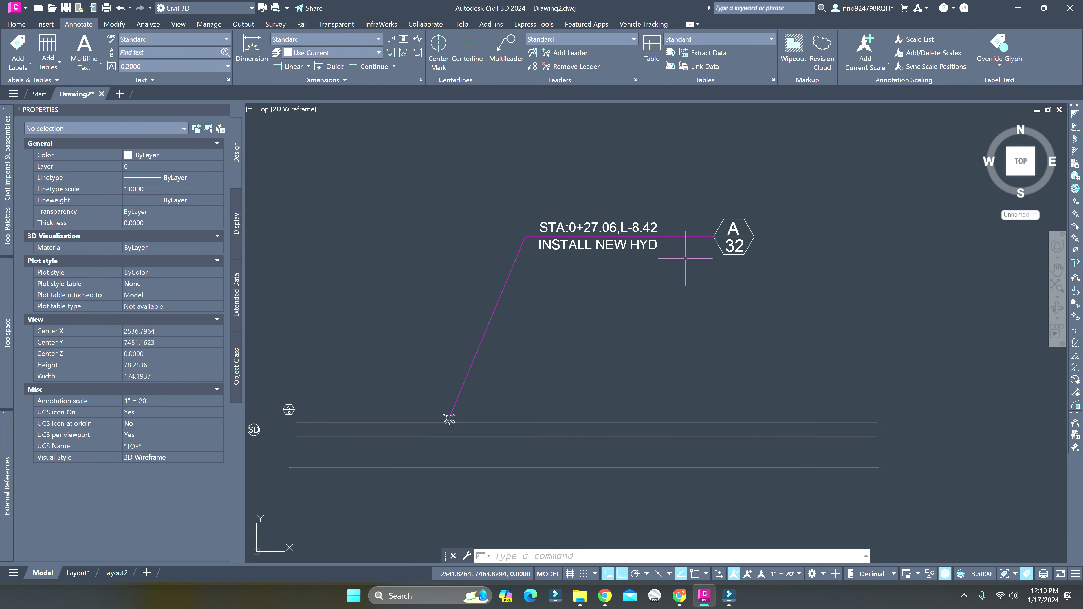
click(640, 264)
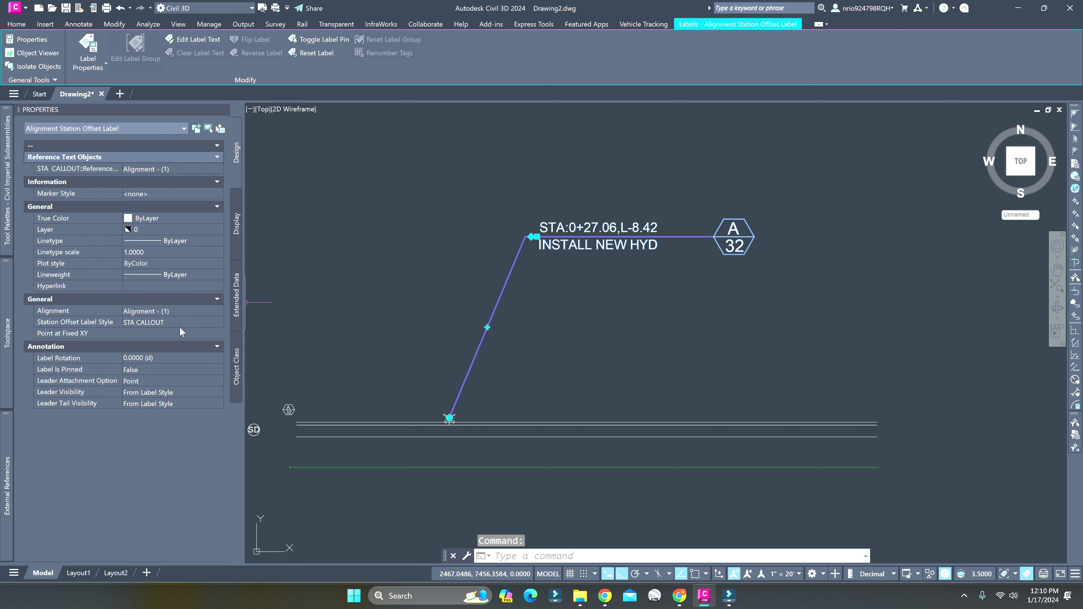
click(179, 325)
click(179, 325)
click(174, 362)
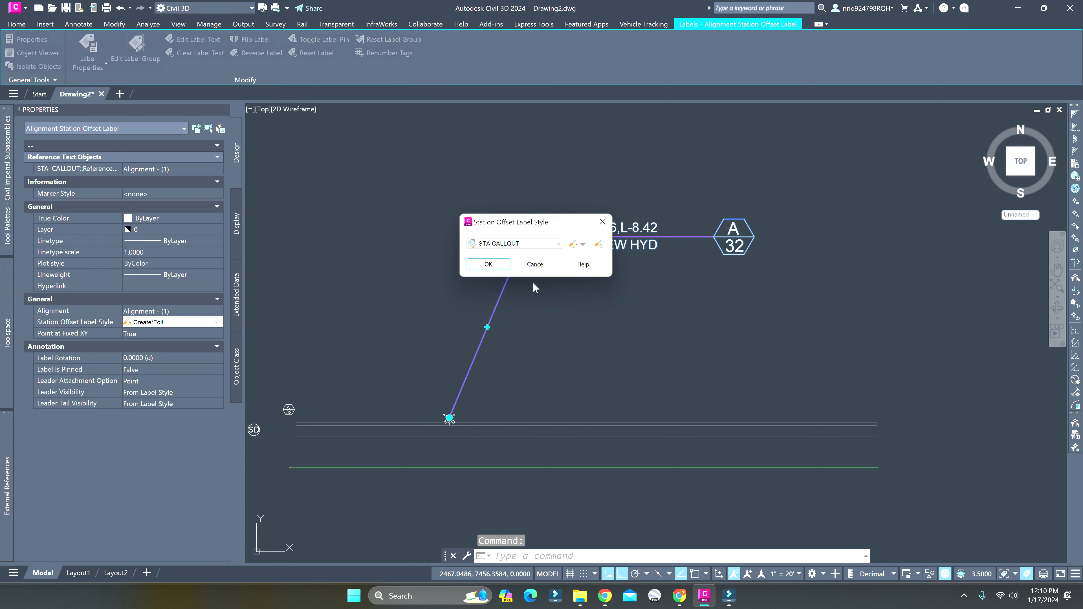
click(571, 245)
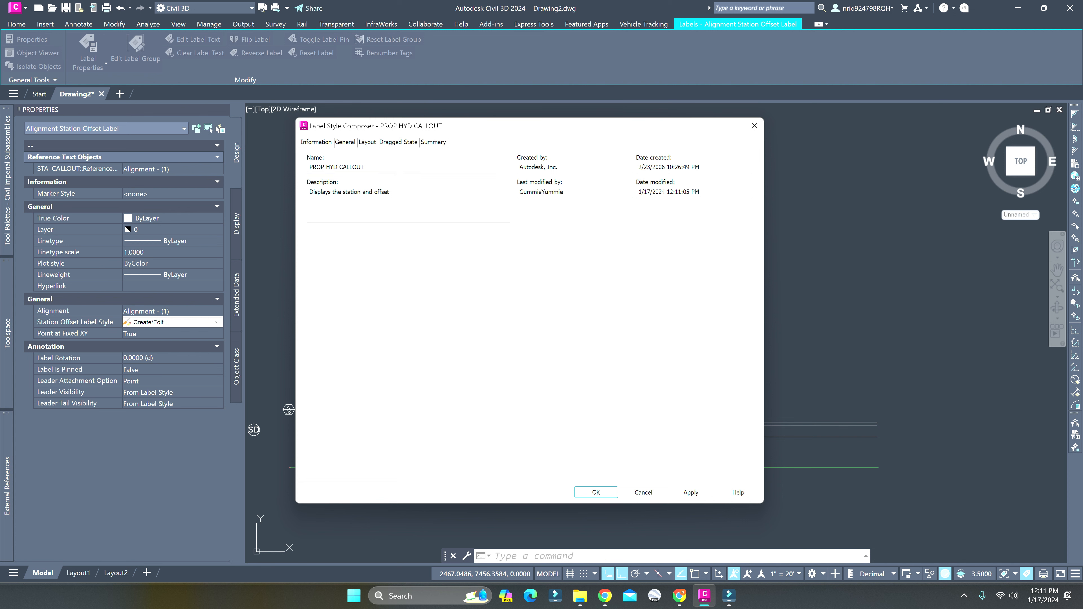
Try a fixed length of 1" for the Line.1 component in the PROP HYD CALLOUT layout
click(356, 142)
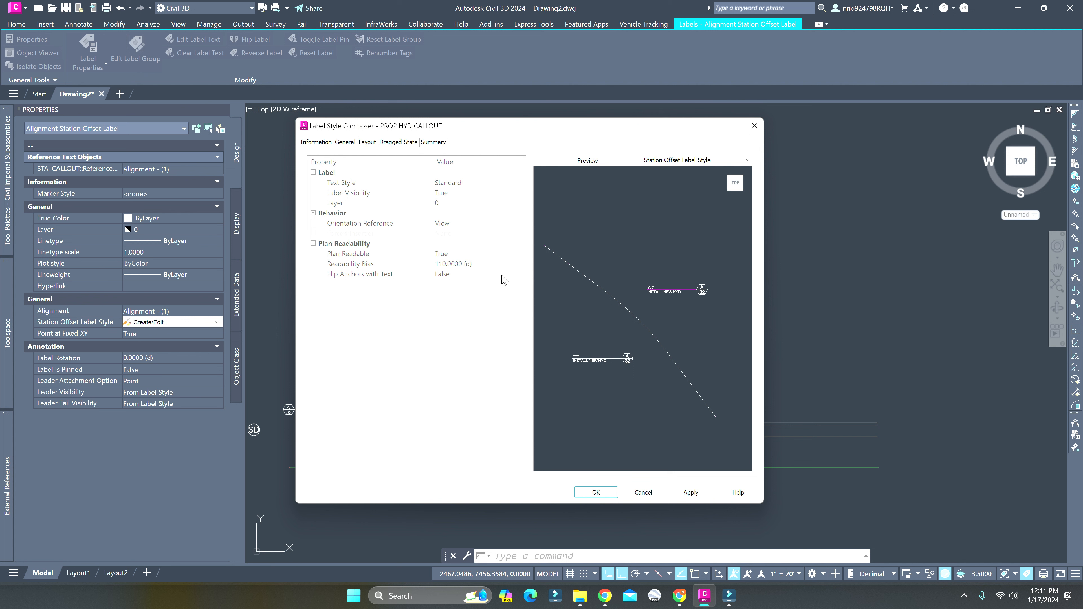
click(366, 142)
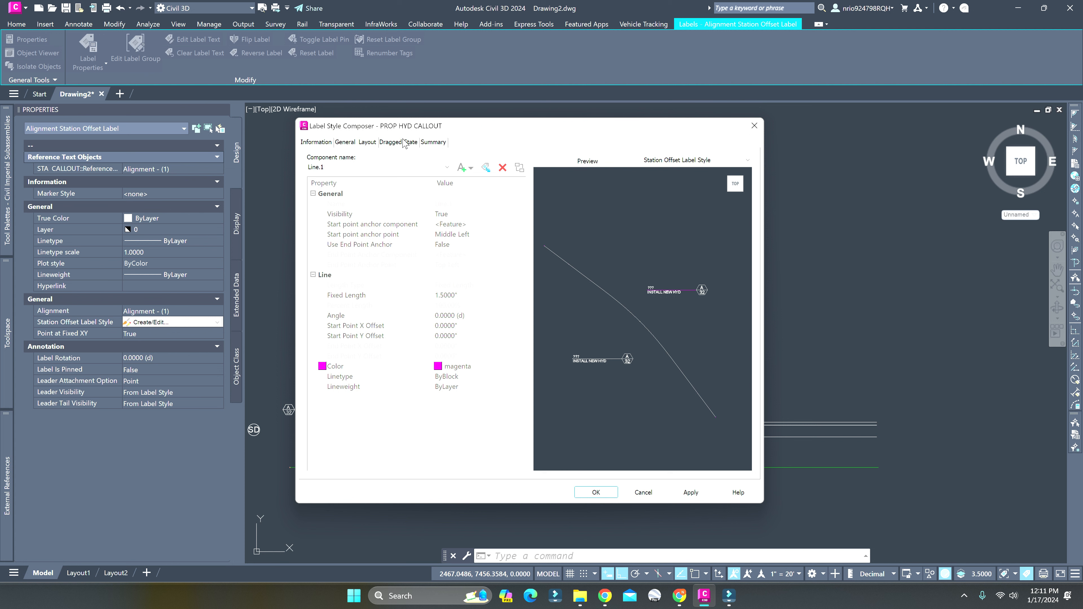
click(403, 143)
click(371, 143)
click(350, 168)
click(351, 175)
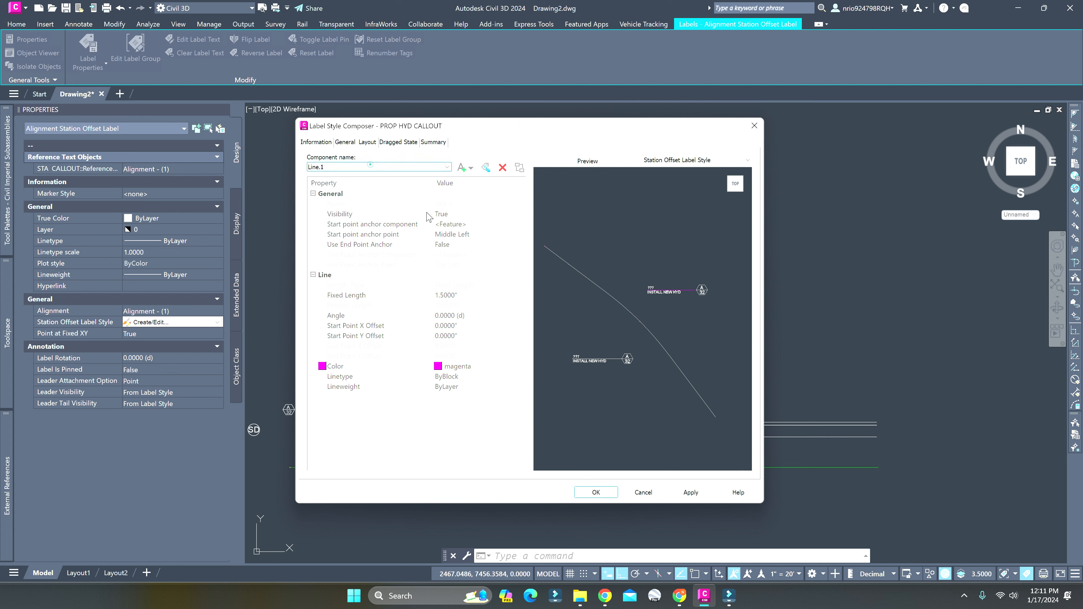
click(458, 295)
text(1)
key(Return)
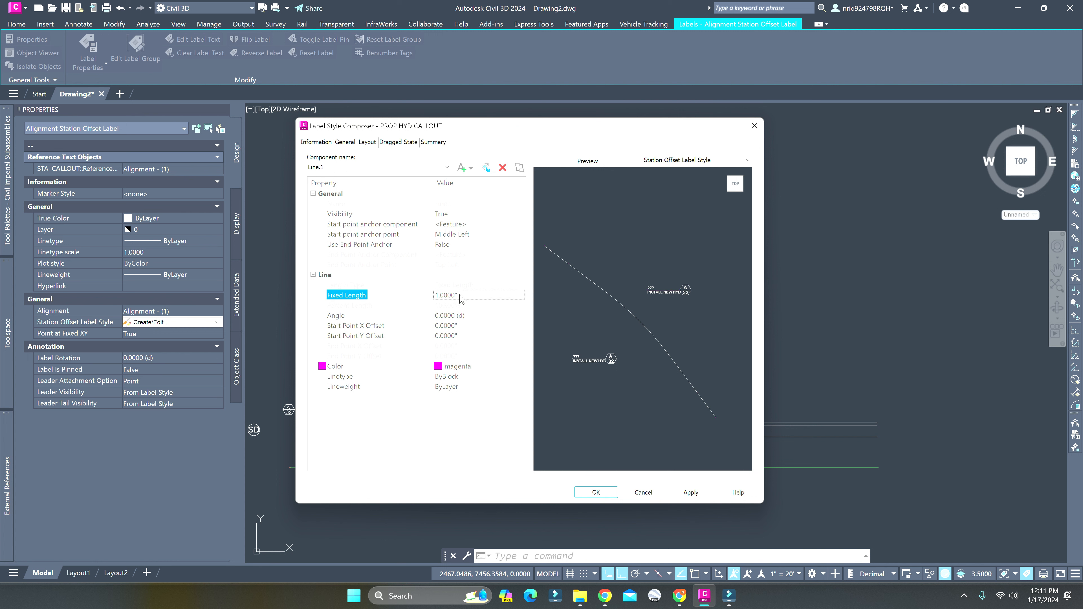
Set the Line.1 component's fixed length to 1.2", save the PROP HYD CALLOUT style changes, and deselect the callout
click(460, 295)
text(1.2)
key(Return)
click(690, 492)
click(596, 492)
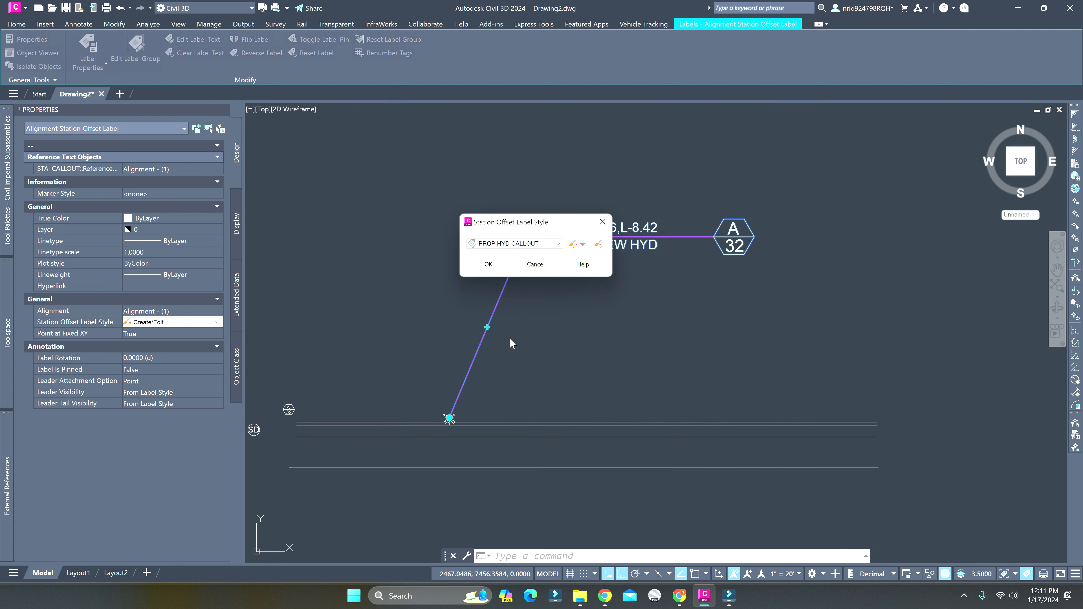
click(488, 264)
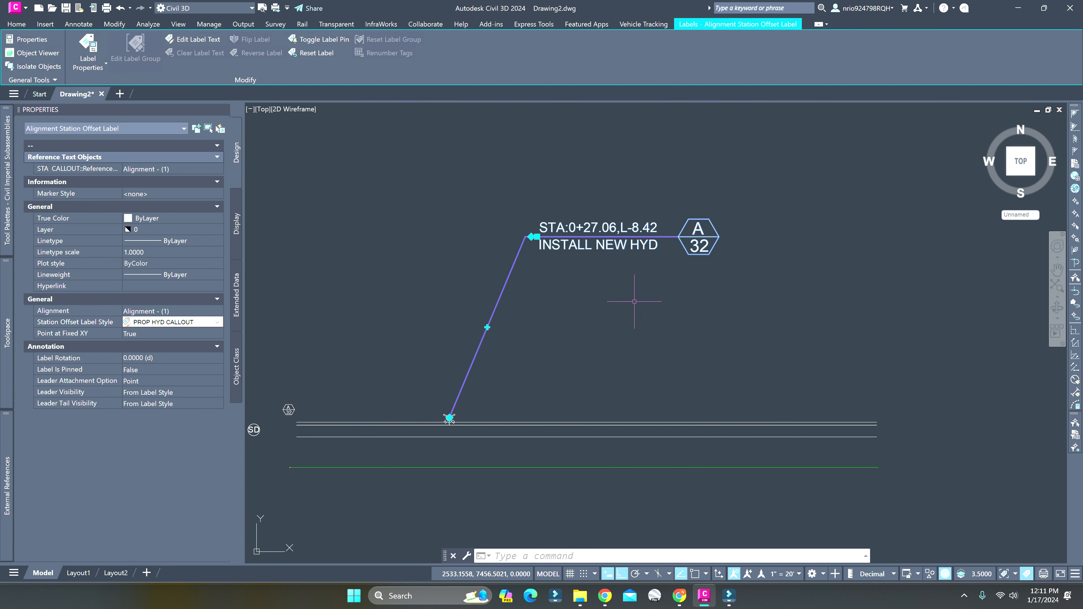
key(Escape)
Add a Station Offset - Fixed Point alignment label in the PROP HYD CALLOUT style just above the double lines
scroll(554, 311, down, 6)
scroll(548, 311, up, 6)
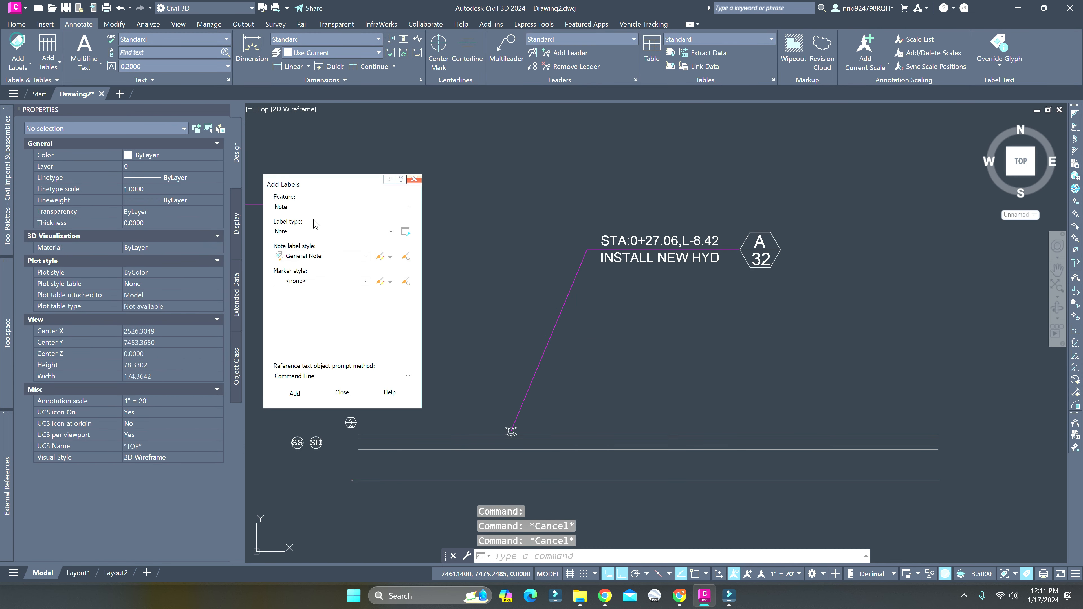
click(325, 204)
click(319, 230)
click(319, 233)
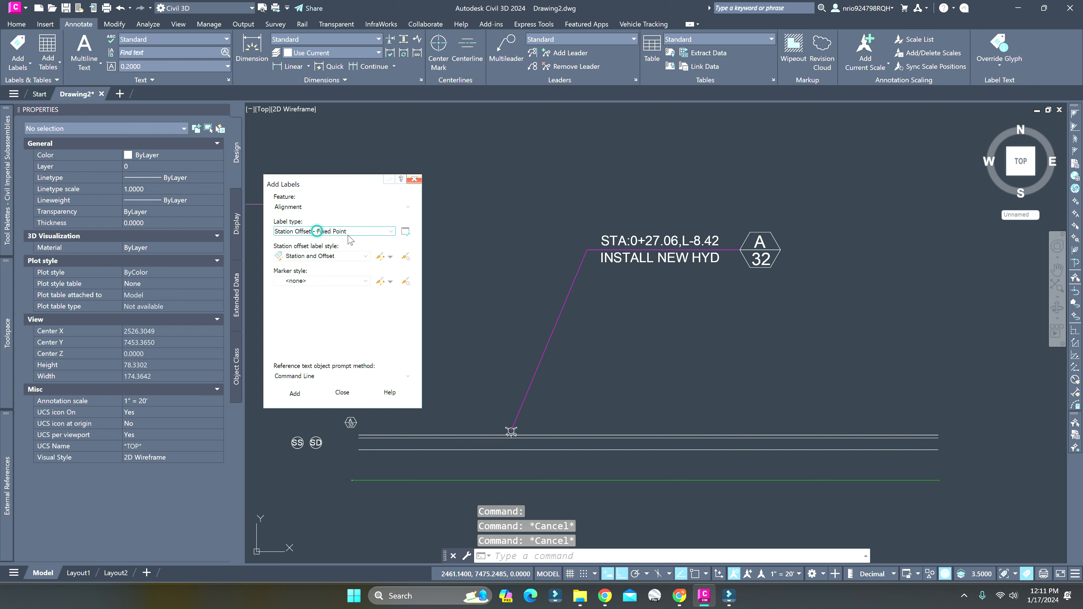
click(329, 257)
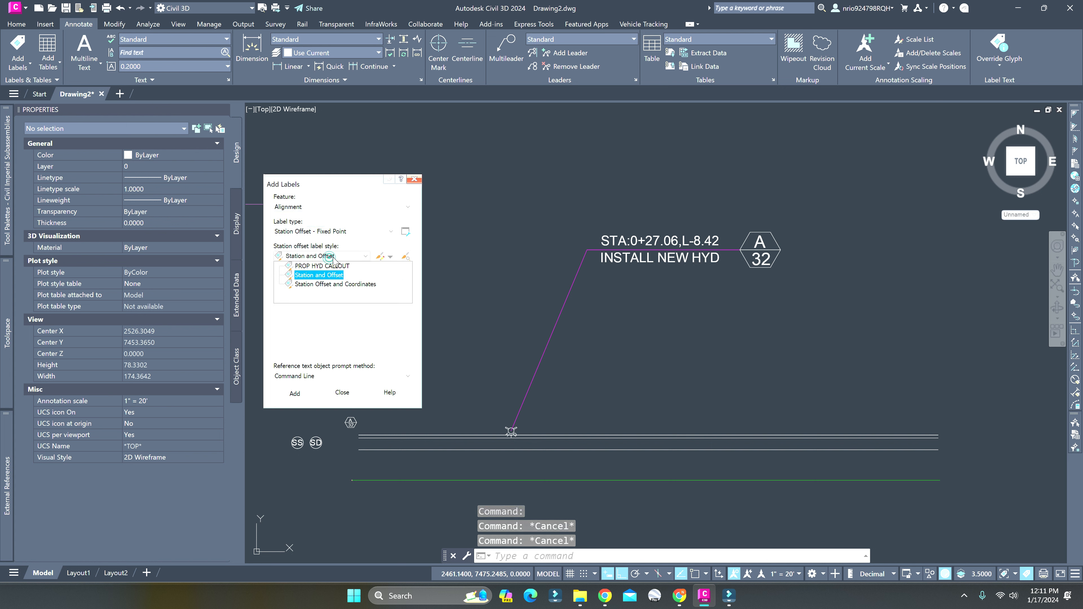
click(320, 268)
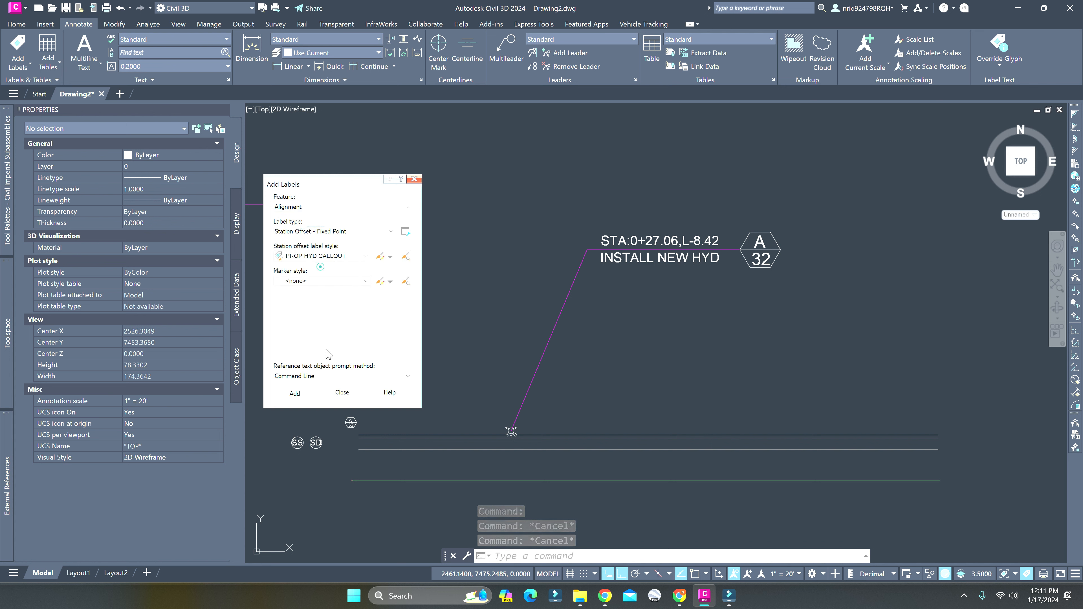
click(286, 395)
click(727, 481)
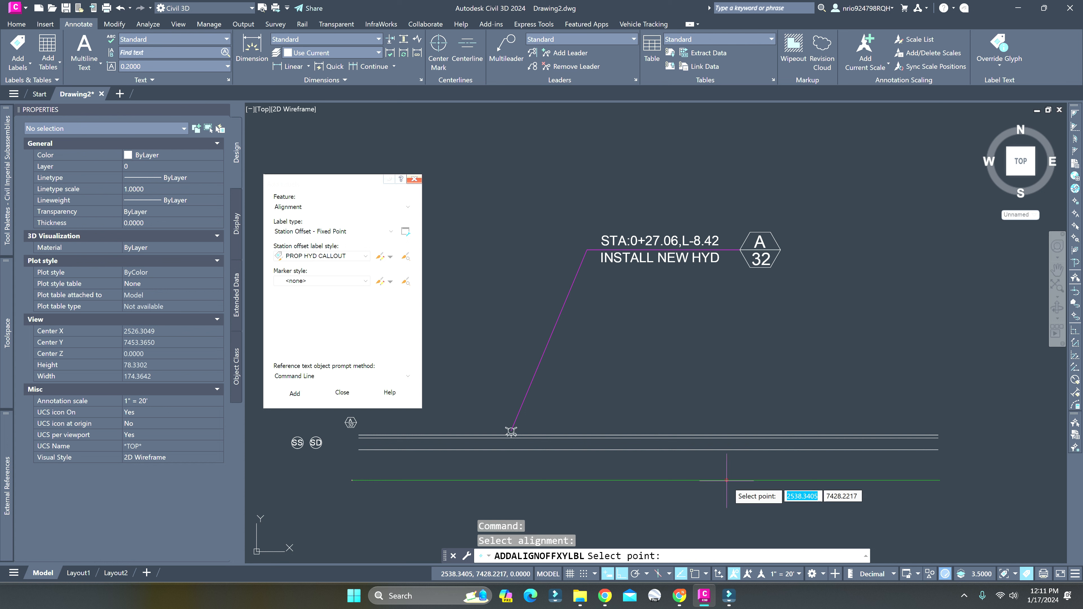
click(722, 412)
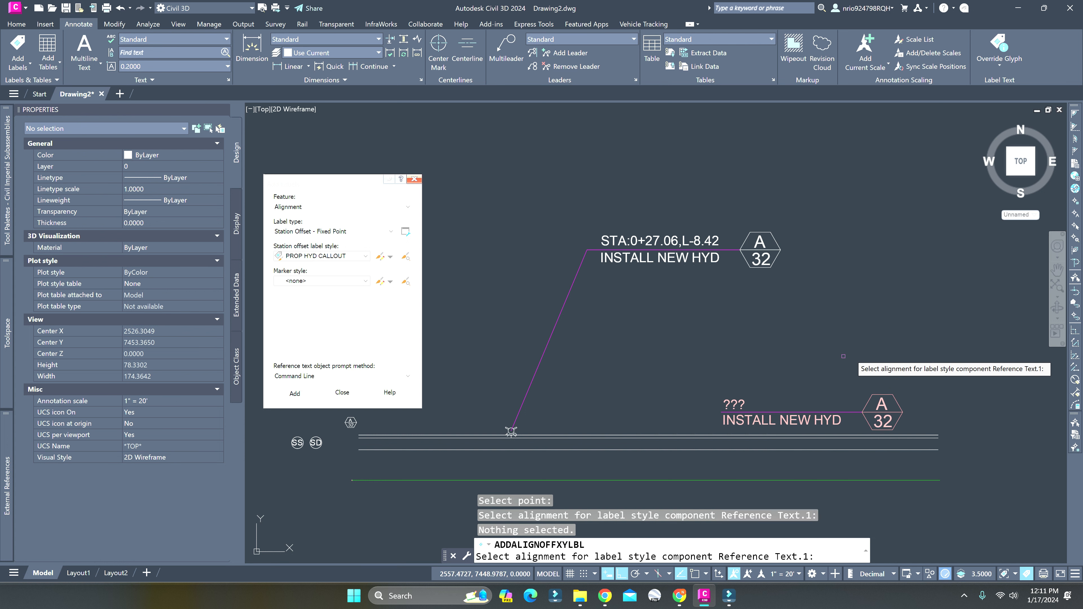
Cancel the reference alignment selection and delete the newly placed INSTALL NEW HYD label
key(Escape)
key(Escape)
key(Escape)
click(781, 419)
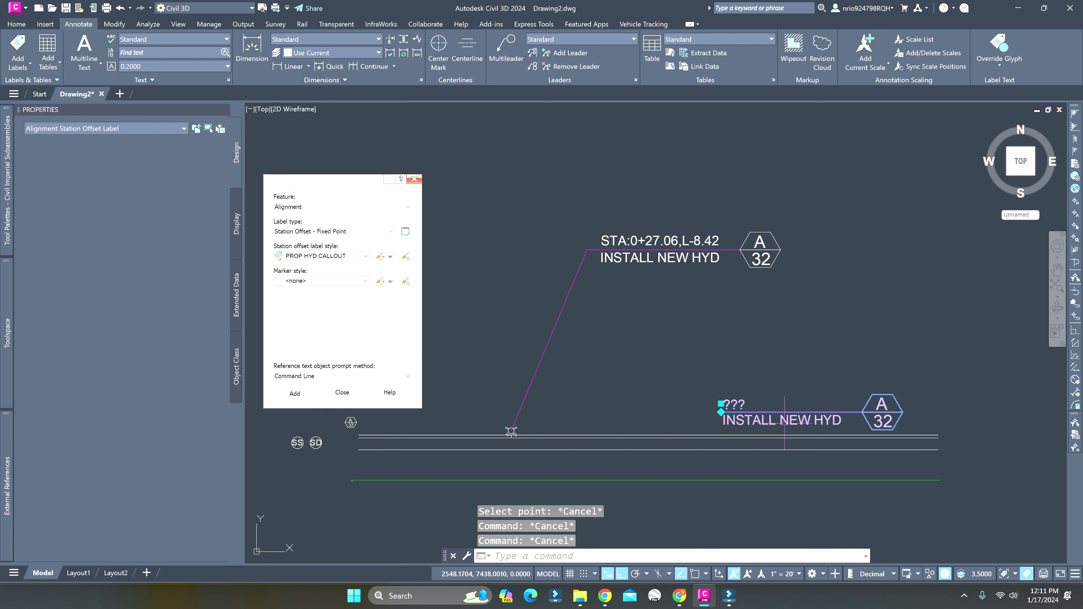
key(Delete)
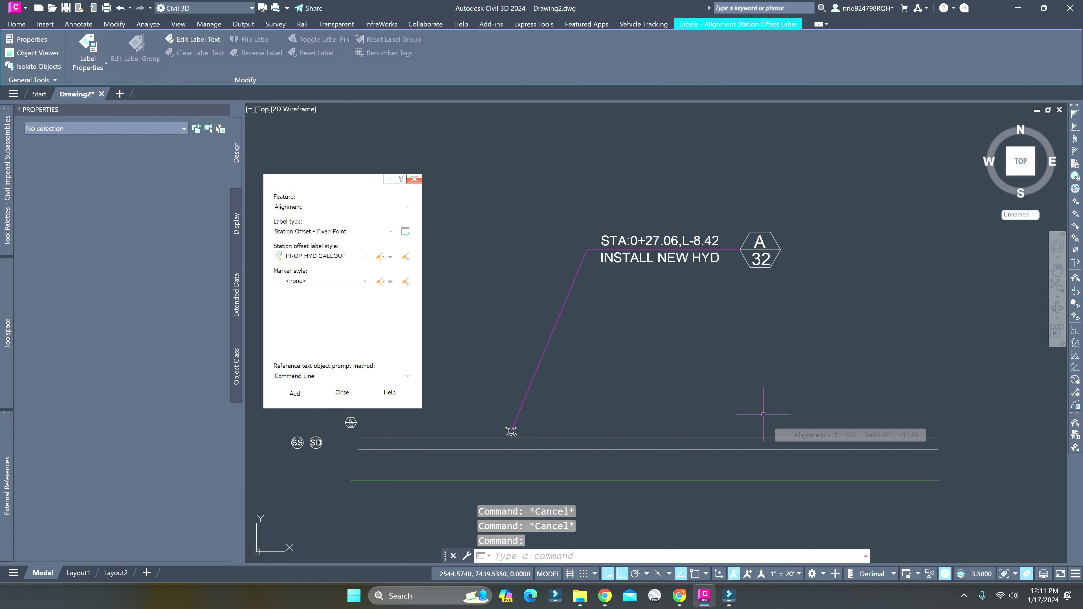
Create a new layer named IMP-UT-HYD and close the layer manager
click(631, 260)
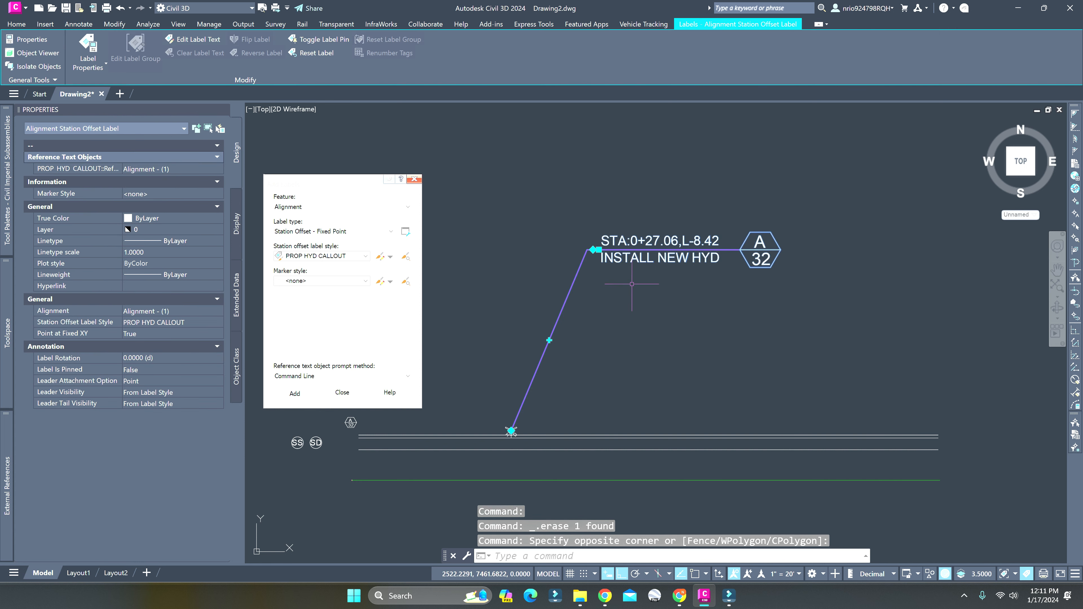
key(Escape)
key(Escape)
text(la)
key(Return)
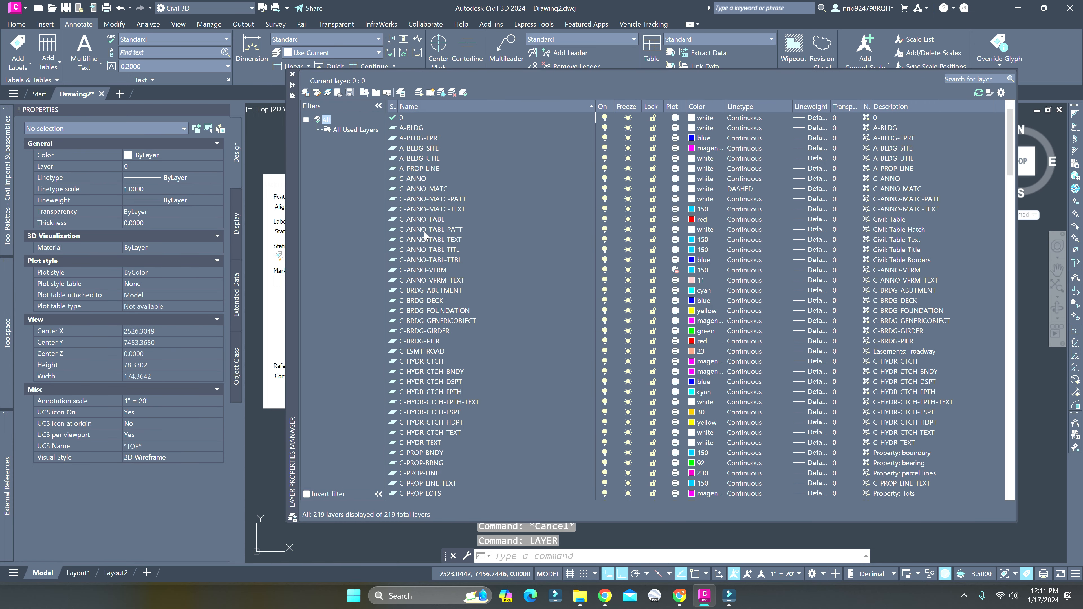
click(425, 230)
click(408, 120)
click(420, 92)
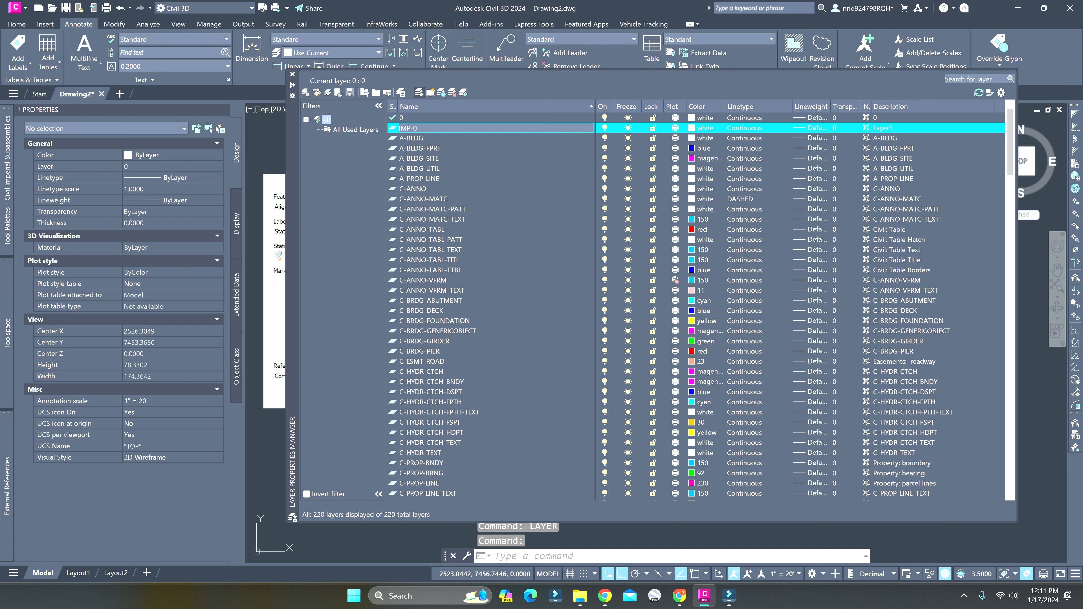
text(IMP-)
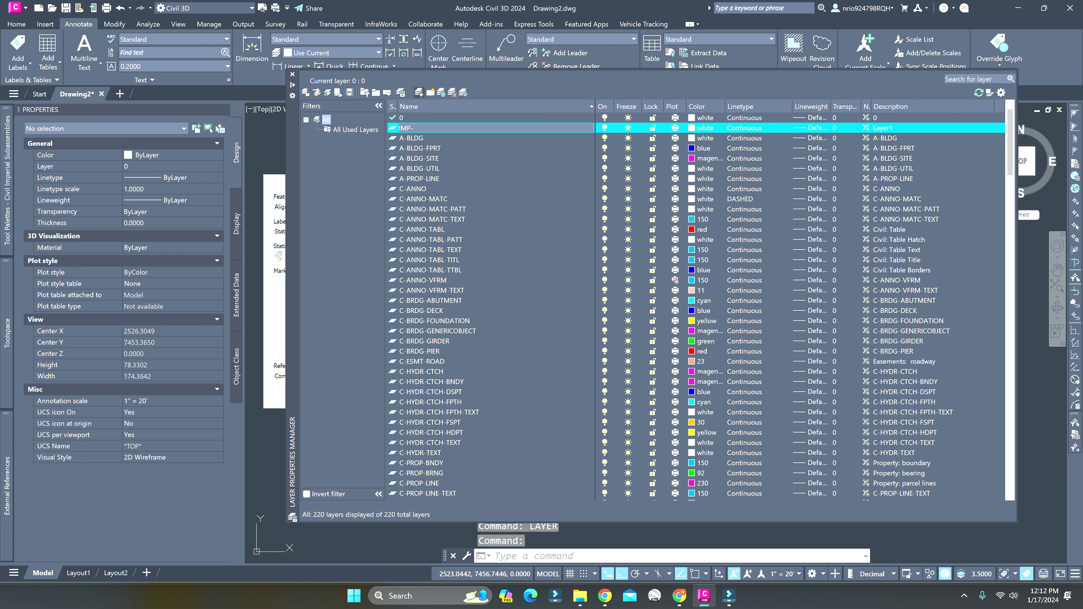
text(UT-HYD)
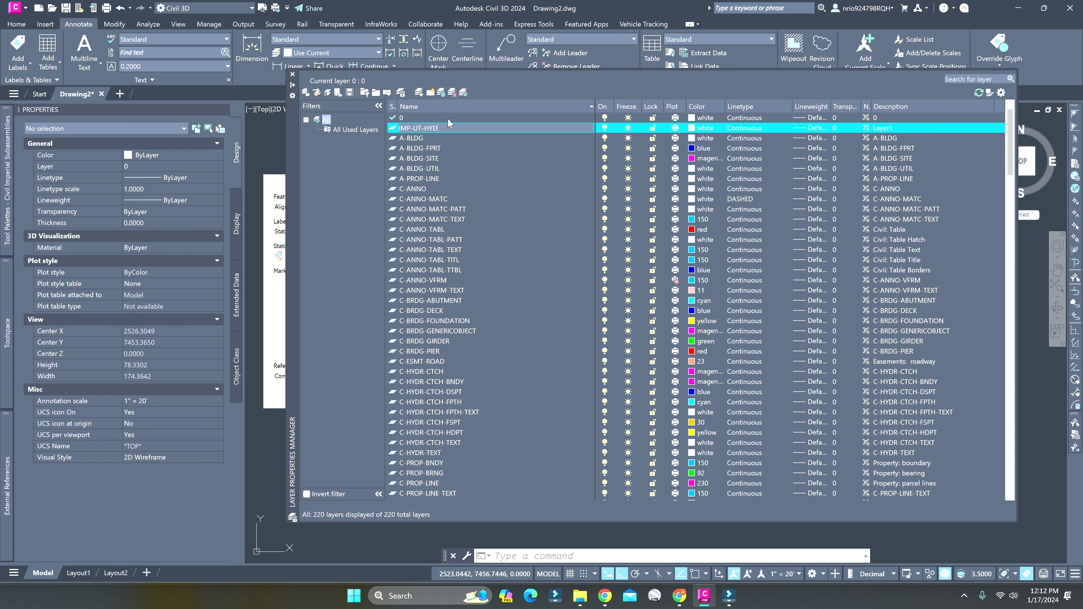
click(292, 74)
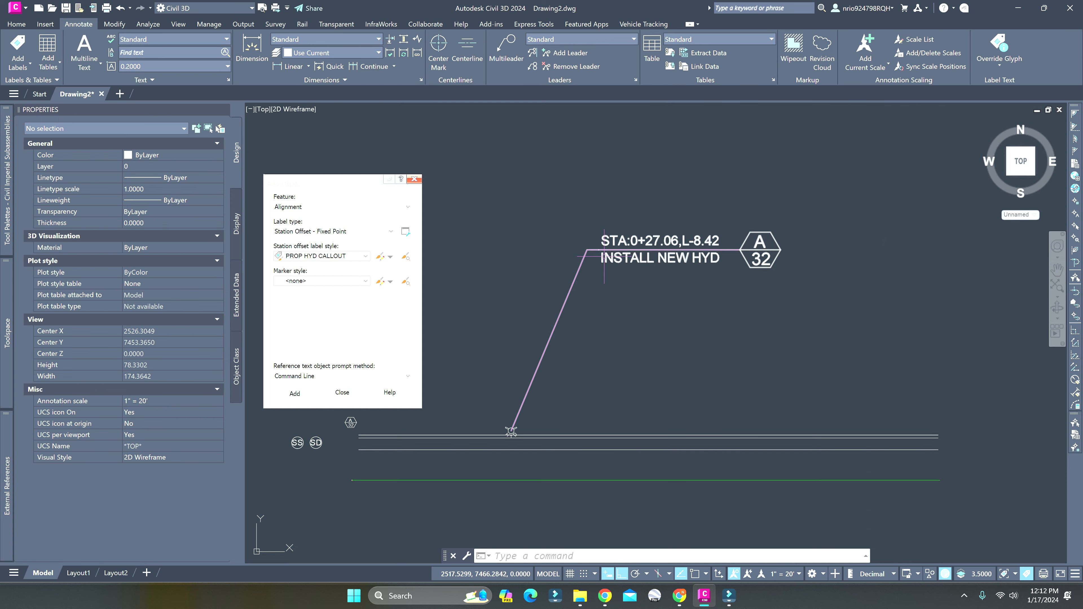
Assign the hydrant callout label to layer IMP-UT-HYD and deselect it
click(622, 256)
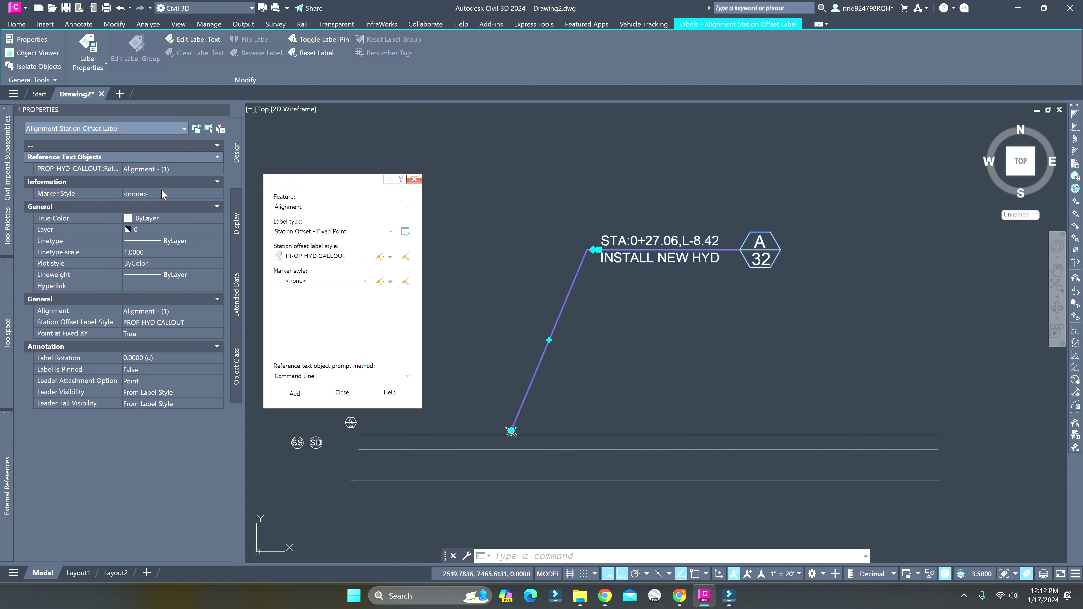
click(171, 221)
click(166, 229)
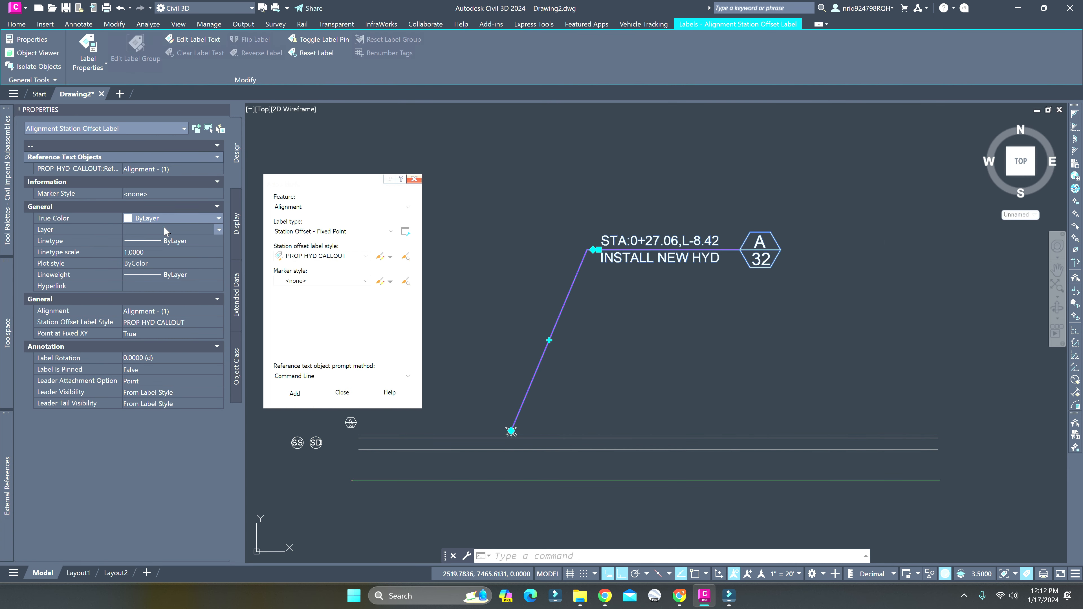
click(166, 229)
key(i)
scroll(172, 299, up, 1)
scroll(172, 343, down, 2)
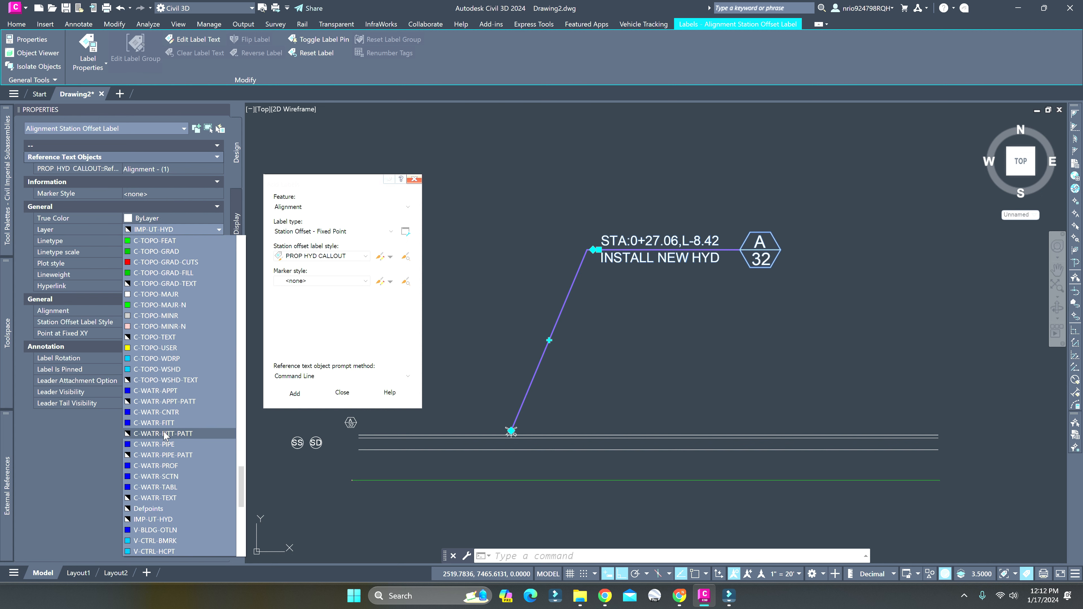
click(160, 518)
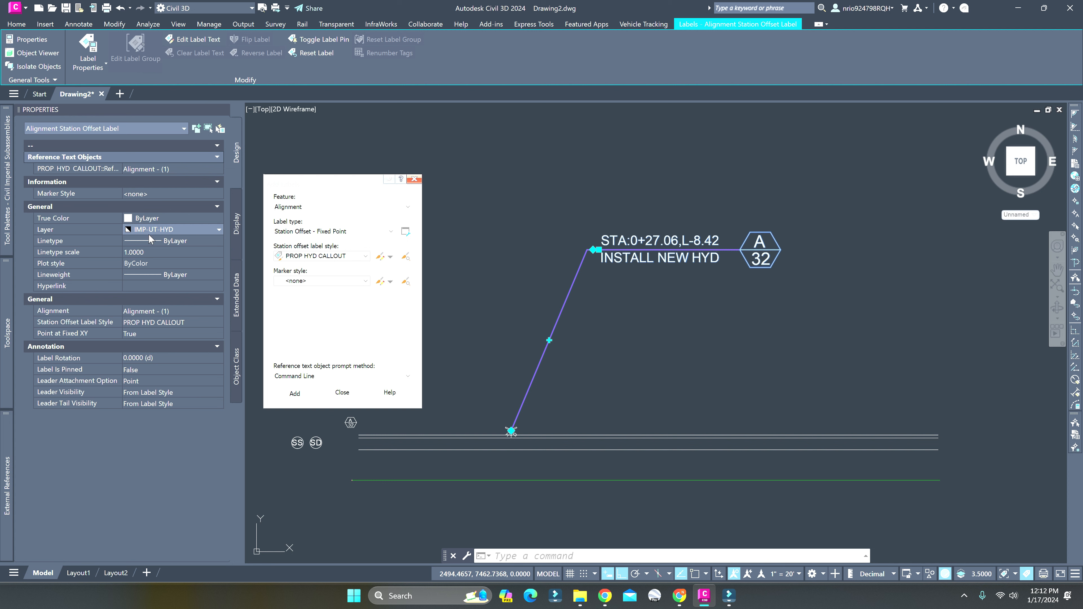
key(Escape)
key(Escape)
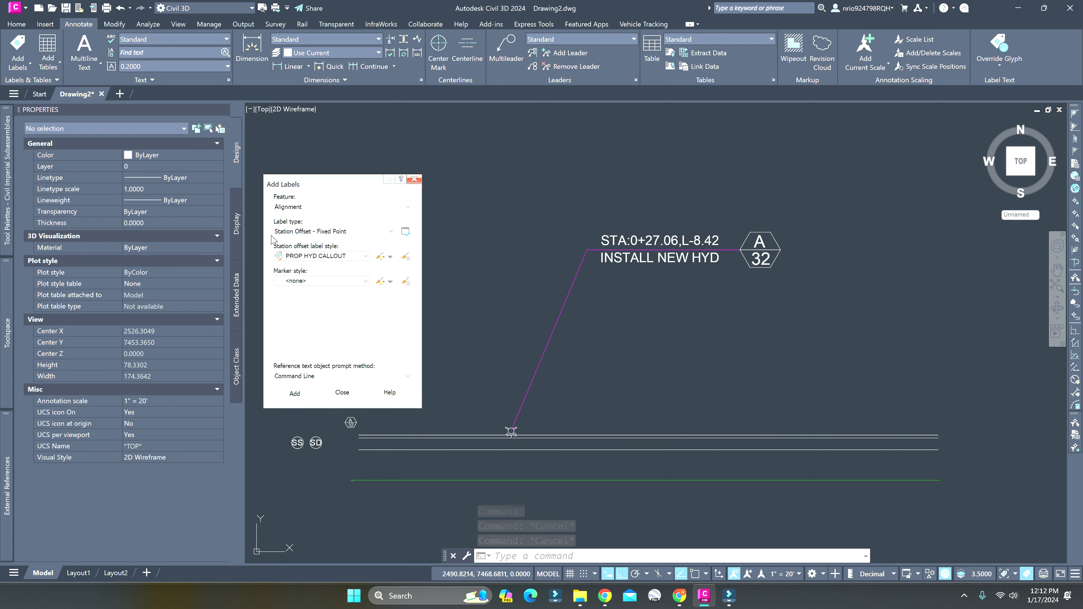
click(154, 166)
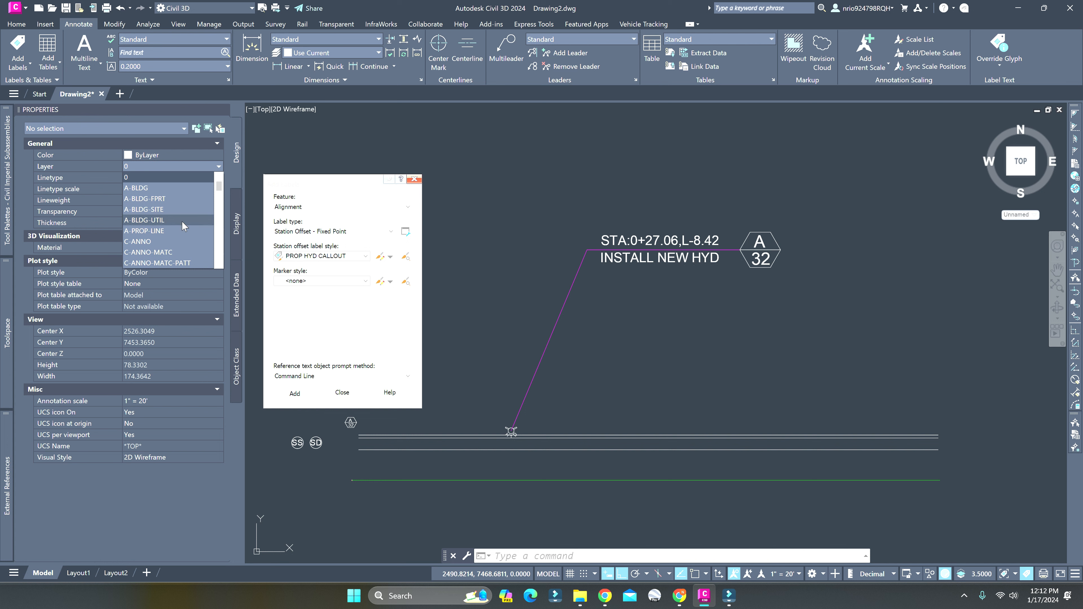
key(Escape)
key(Escape)
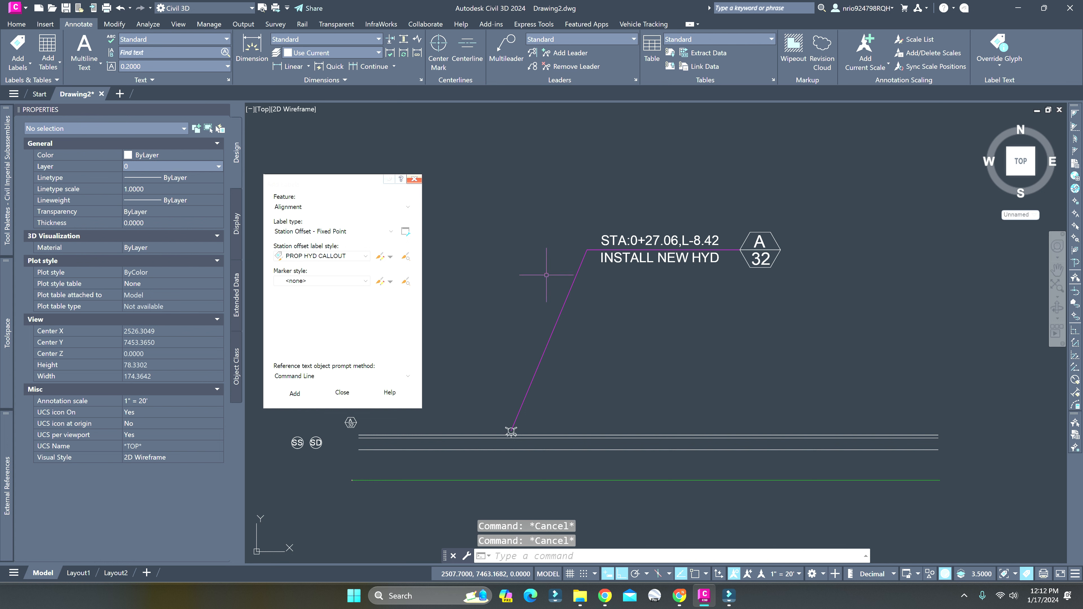
Examine the drawing's full layer list in the layer manager, from beginning to end, and close it
text(layer)
key(Return)
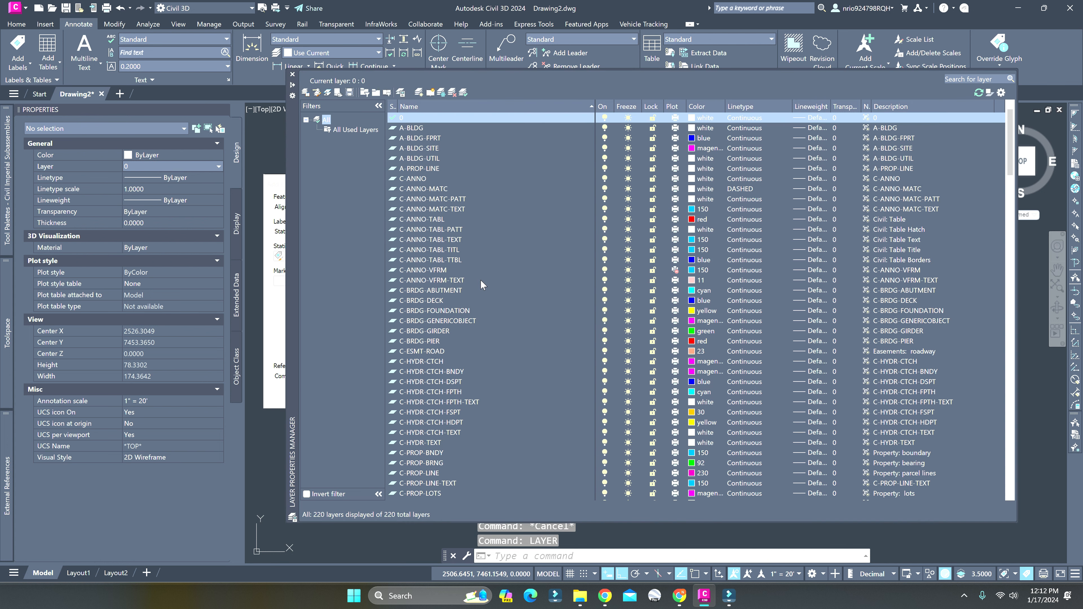
scroll(470, 324, down, 5)
scroll(471, 324, down, 7)
scroll(399, 335, down, 13)
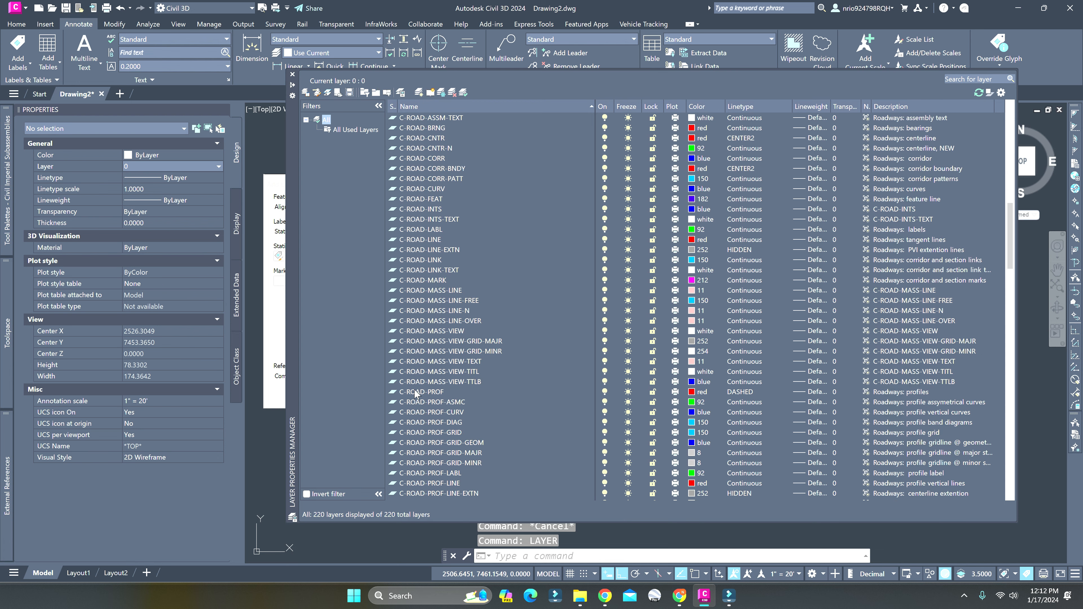
drag(1009, 275, 1008, 452)
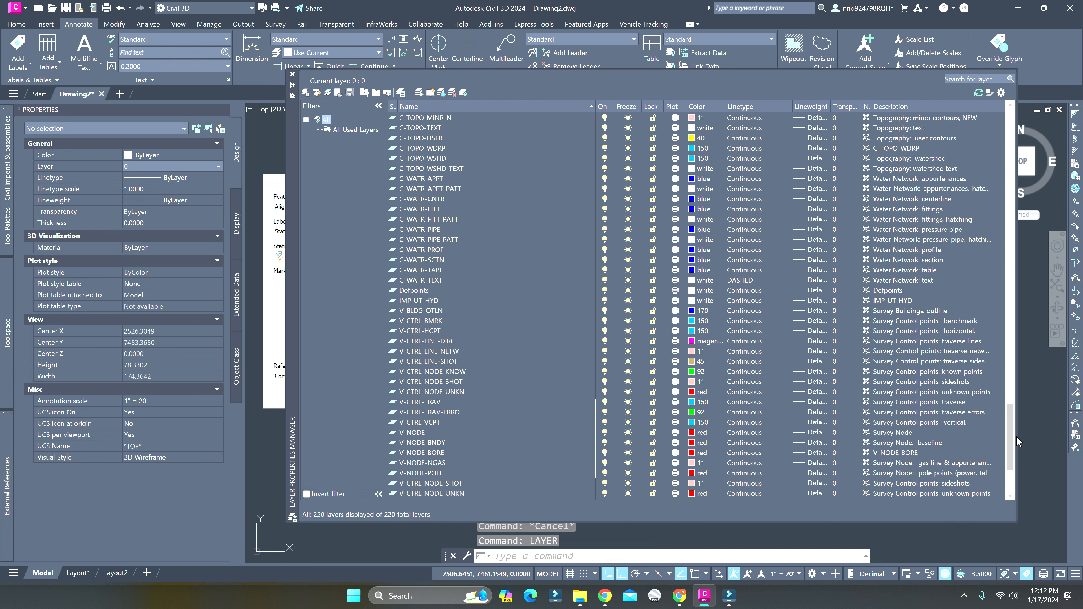
click(434, 493)
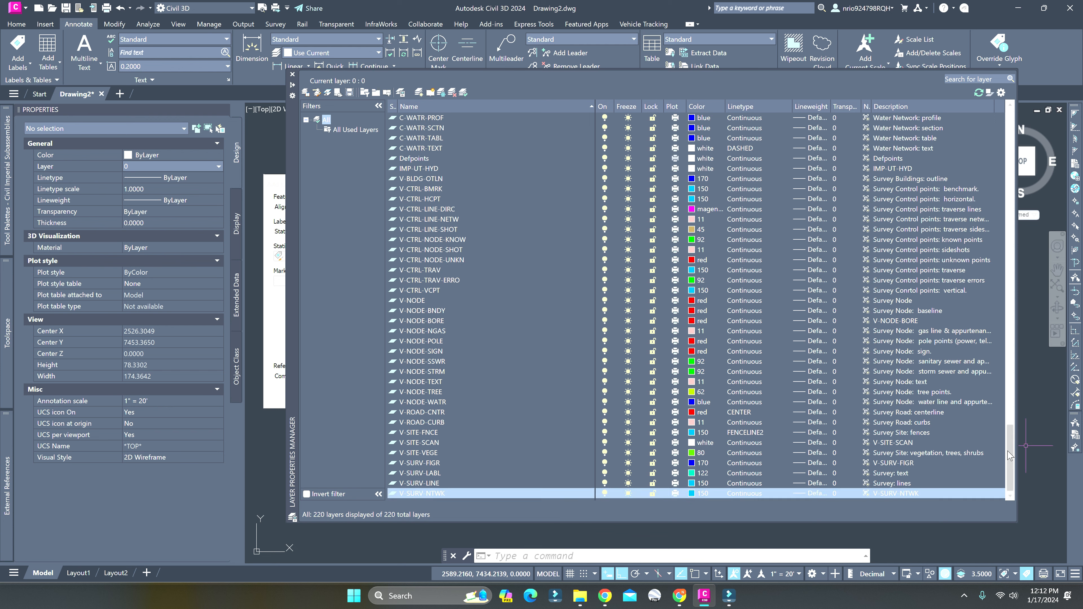
drag(1010, 452, 983, 128)
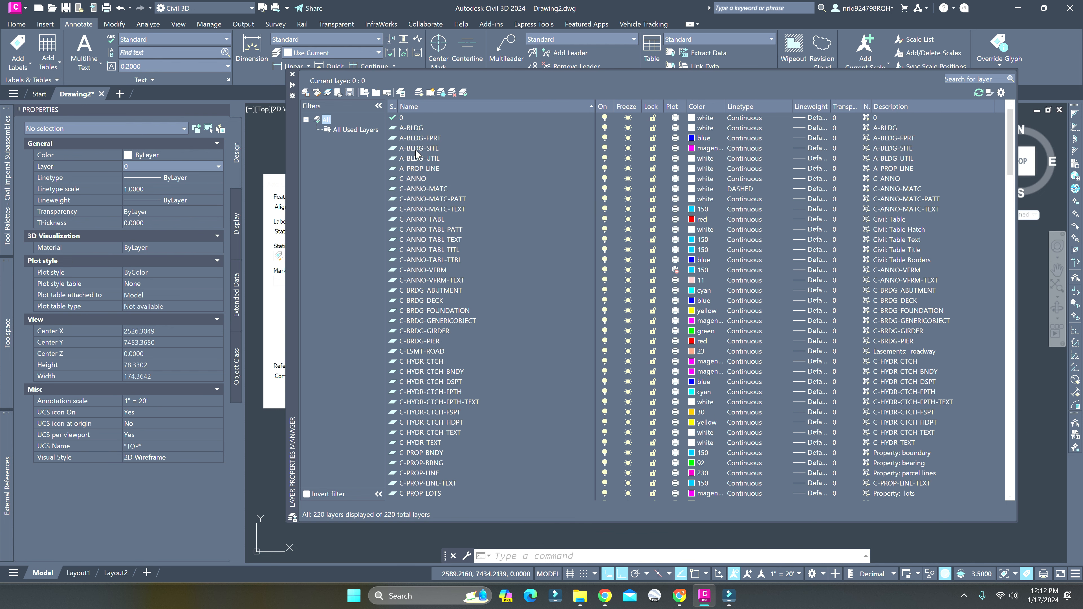
click(292, 75)
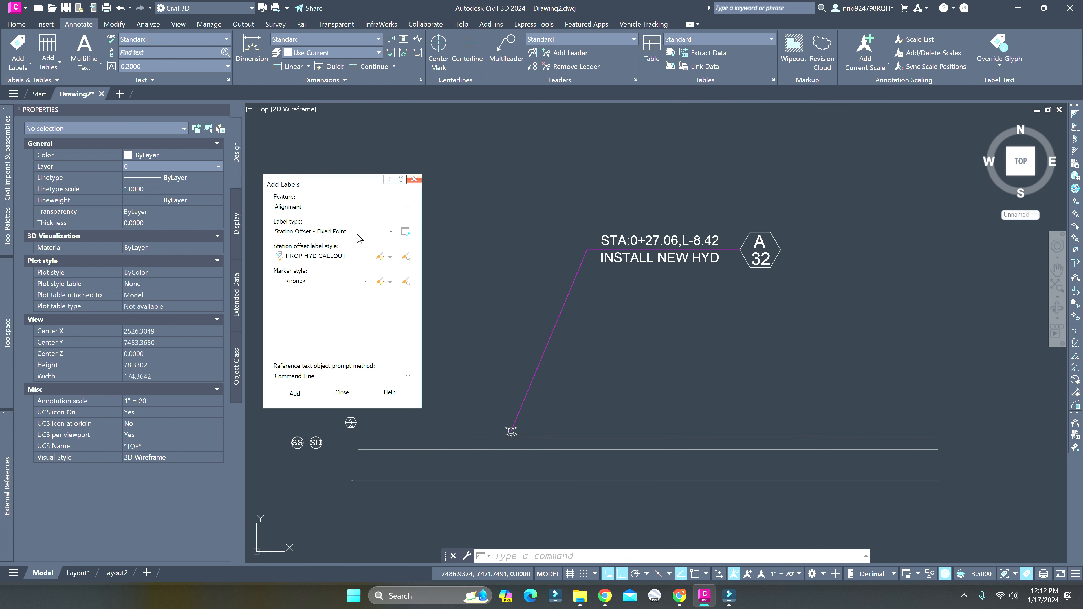
Close the Add Labels dialog
click(414, 179)
scroll(682, 328, down, 2)
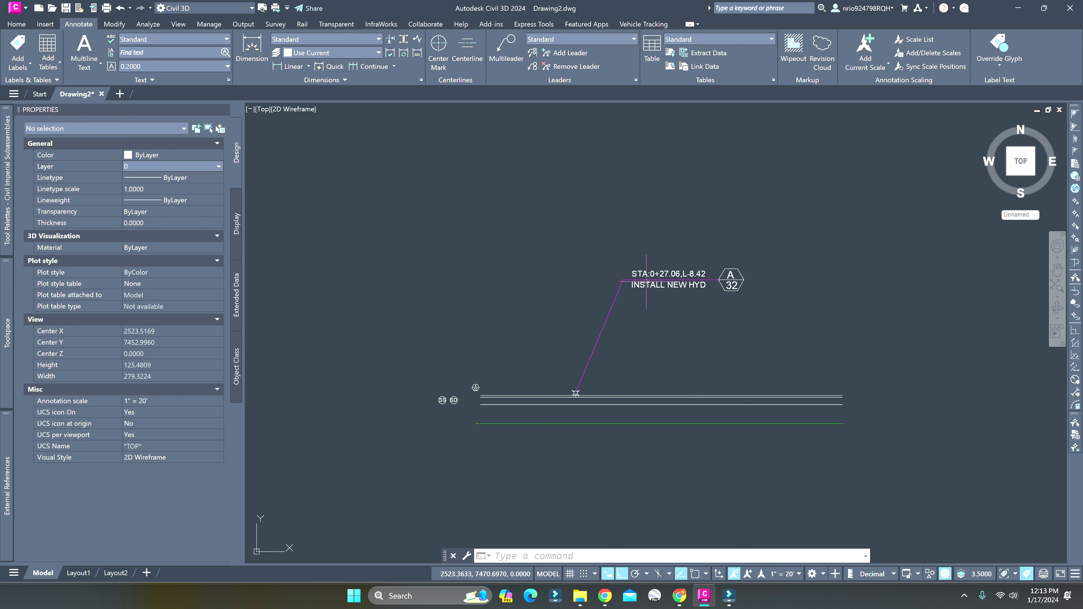
scroll(682, 279, up, 4)
middle_drag(678, 278, 631, 310)
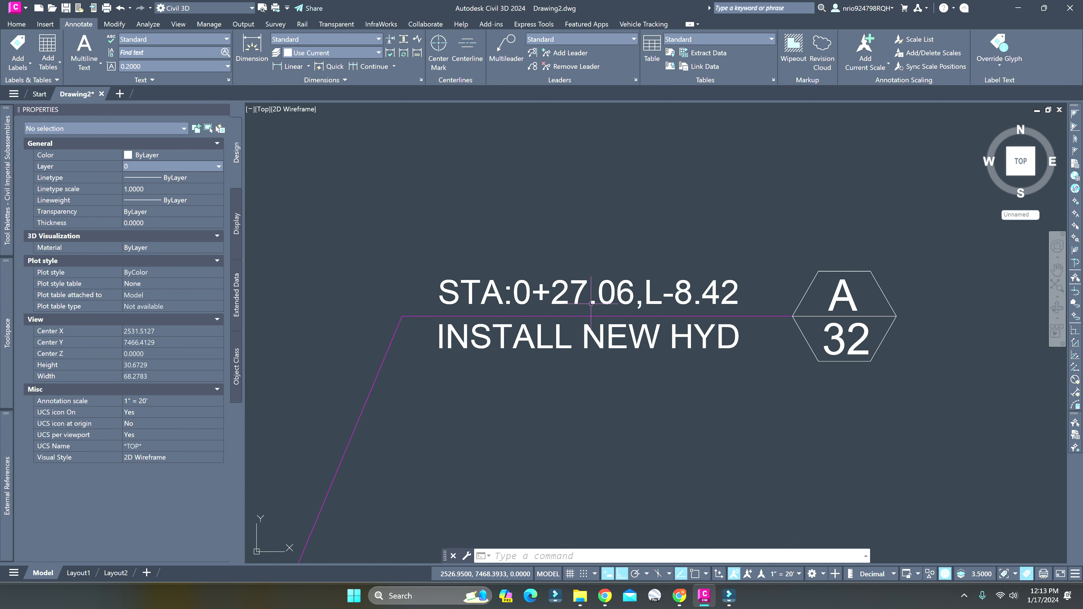
click(656, 303)
click(655, 303)
scroll(655, 303, down, 2)
scroll(655, 303, up, 4)
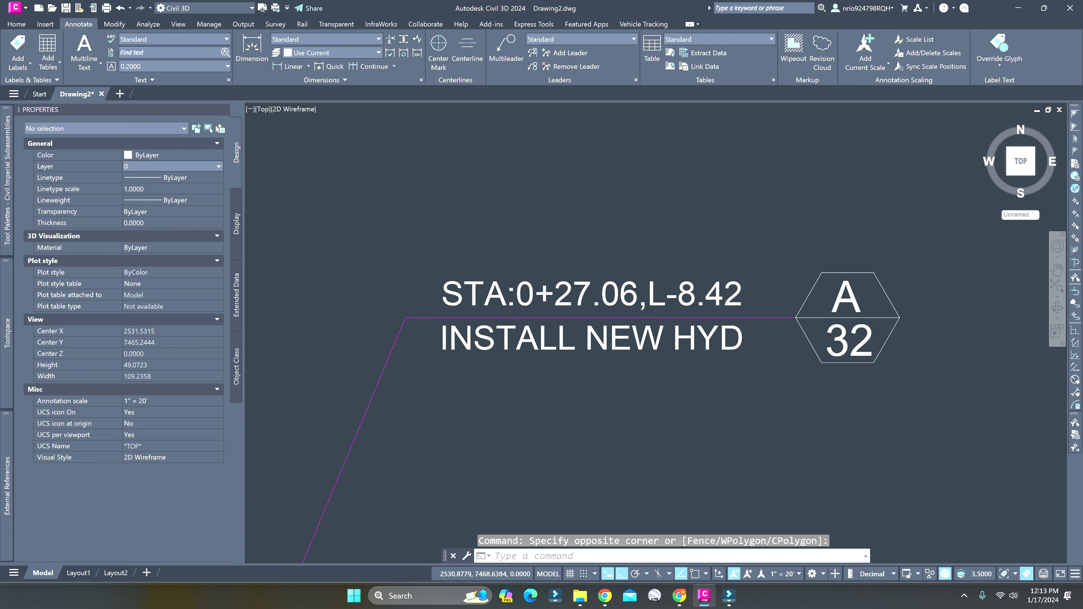
click(690, 295)
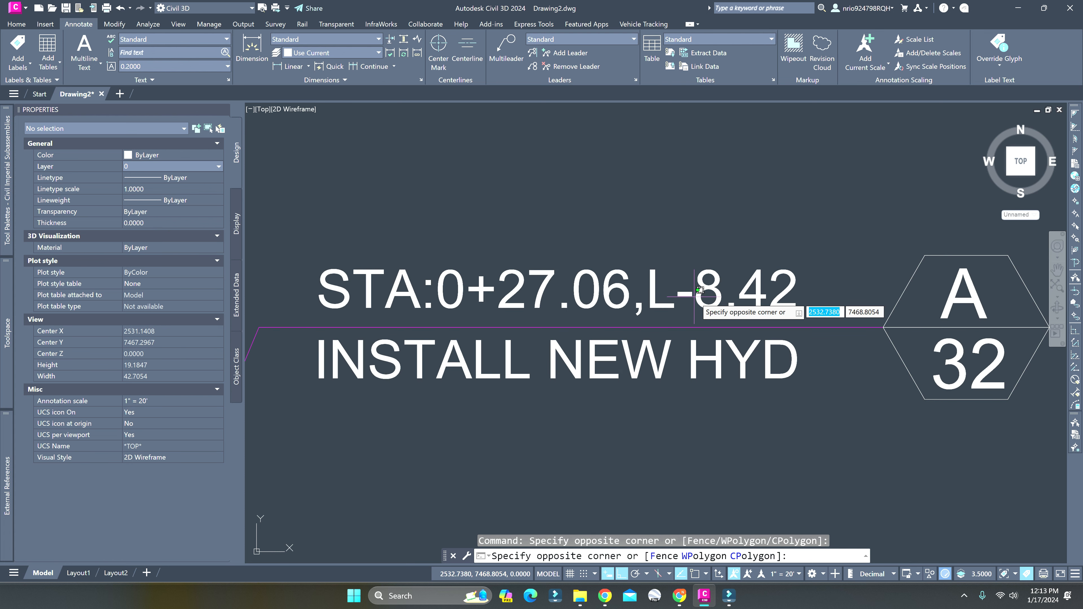
key(Escape)
click(695, 297)
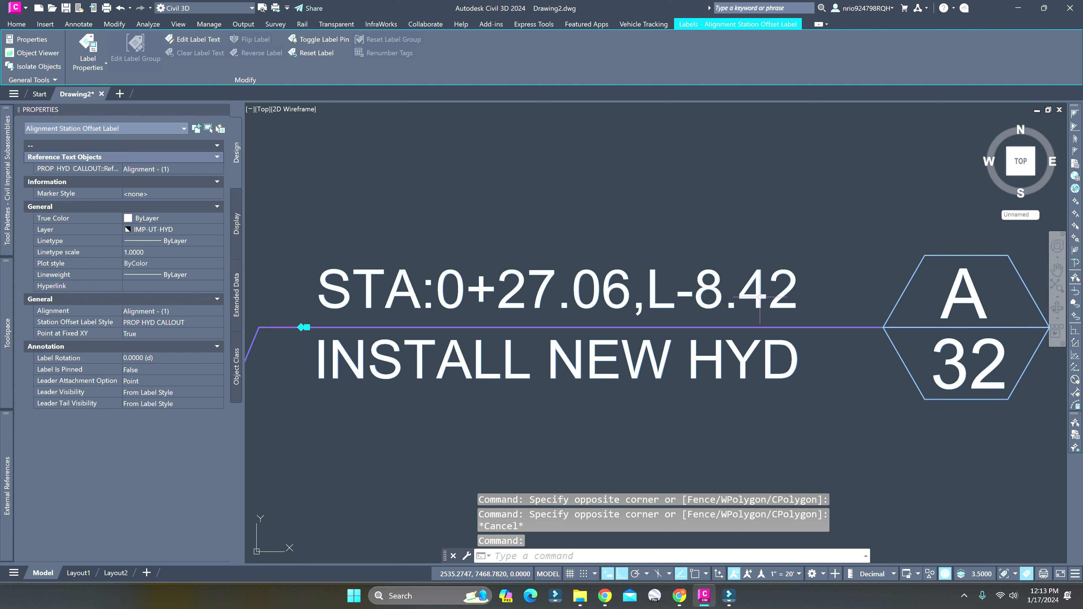
key(Escape)
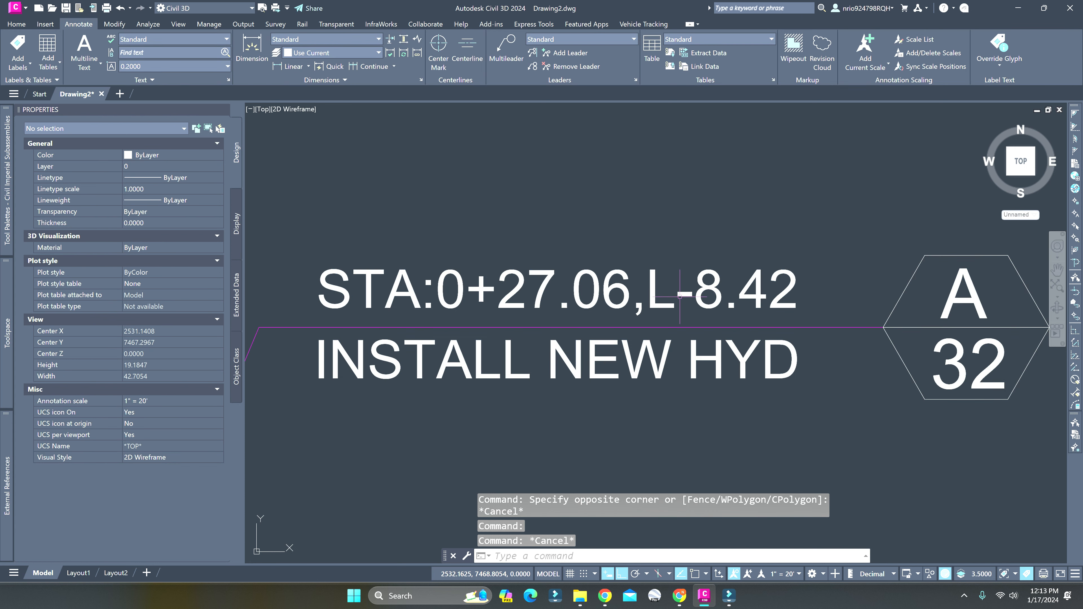
Select the hydrant callout label and open its PROP HYD CALLOUT station offset label style for editing
click(679, 293)
right_click(705, 308)
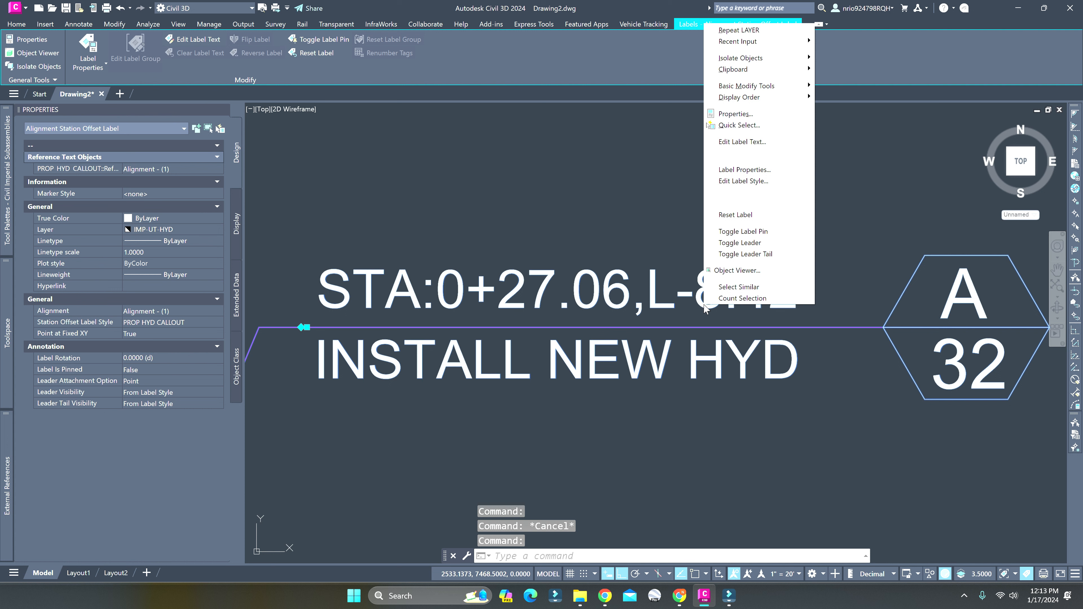
click(222, 317)
click(187, 321)
click(188, 321)
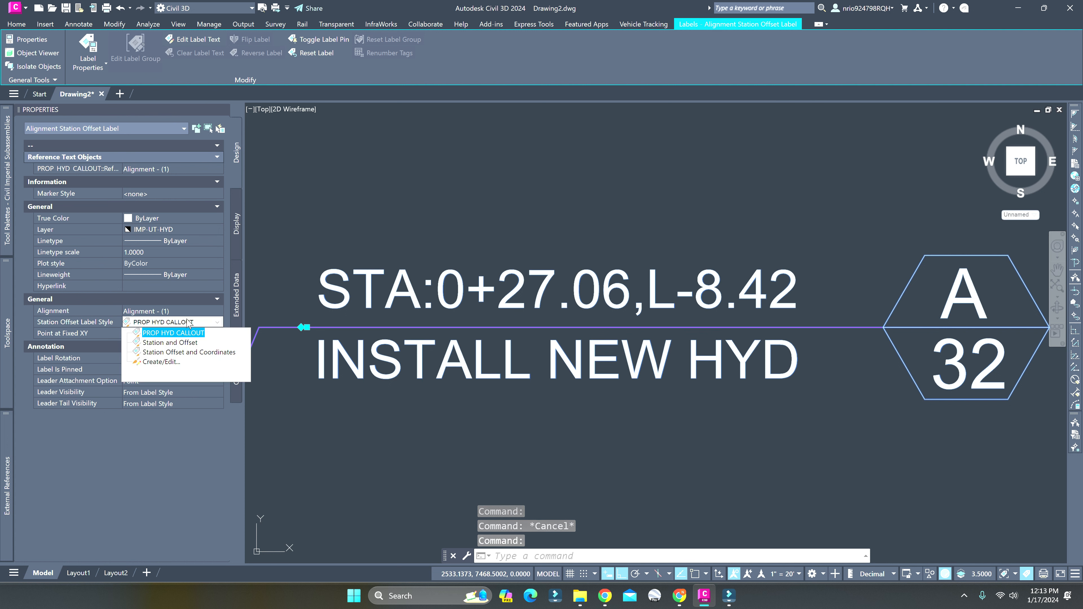
click(170, 364)
click(573, 245)
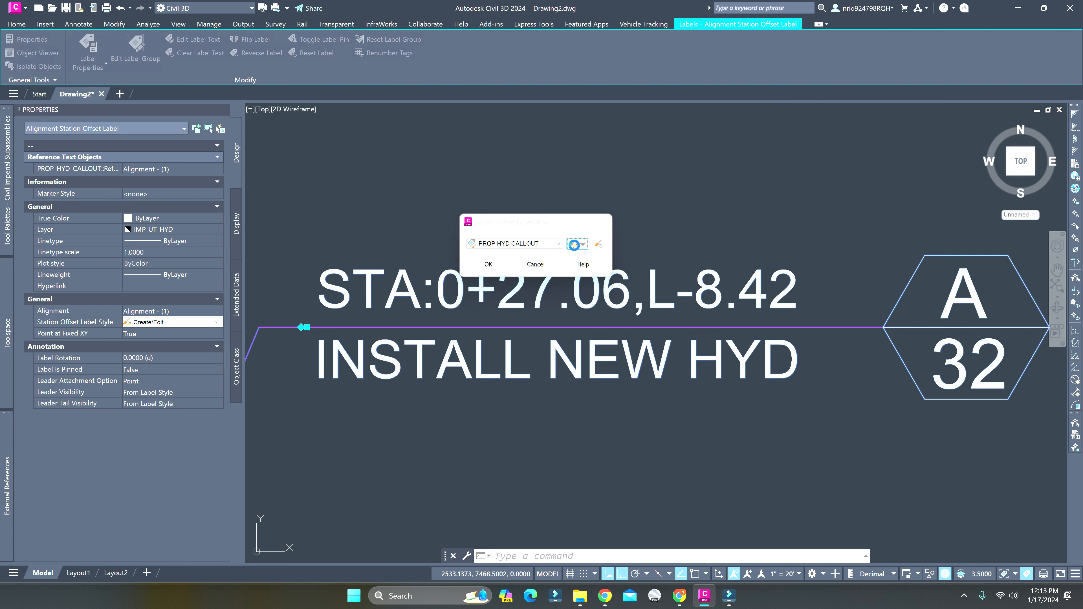
Set the sign of the Offset field in the Reference Text.1 contents to drop sign and accept the style change
click(378, 168)
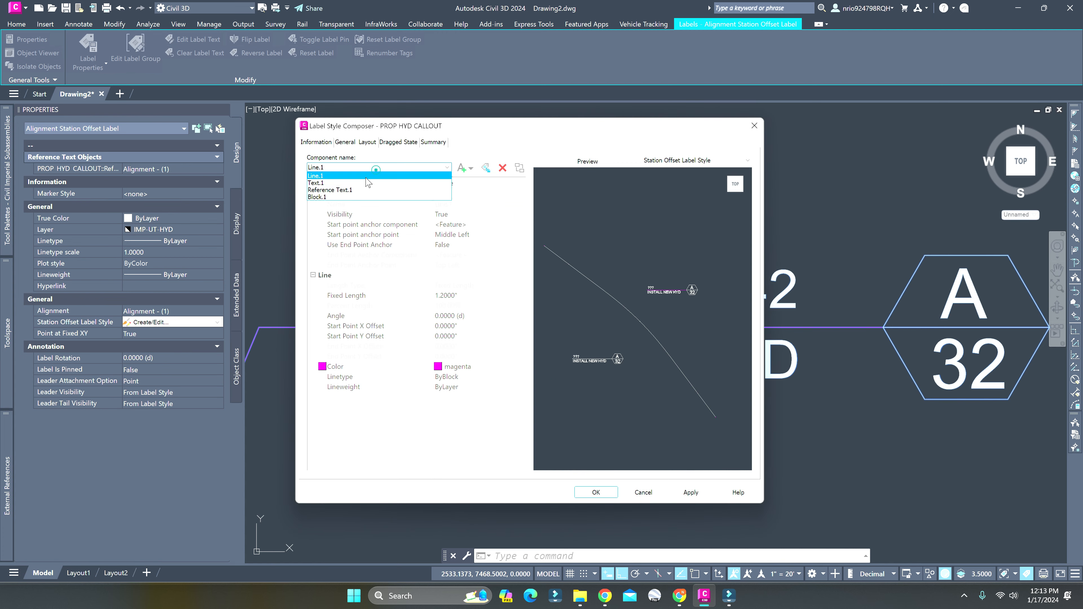
click(354, 184)
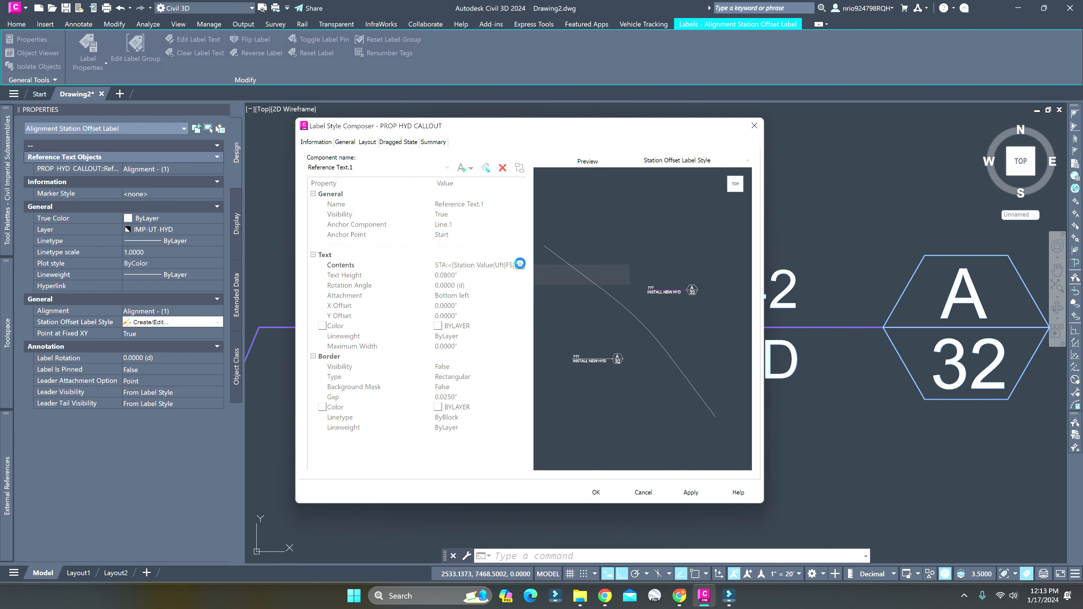
click(519, 264)
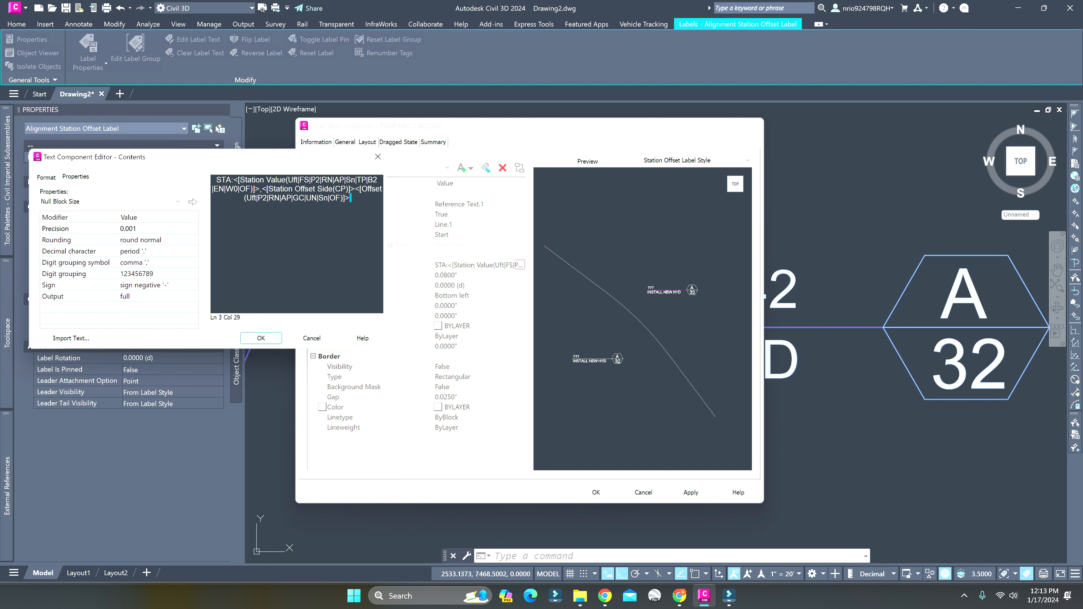
click(306, 198)
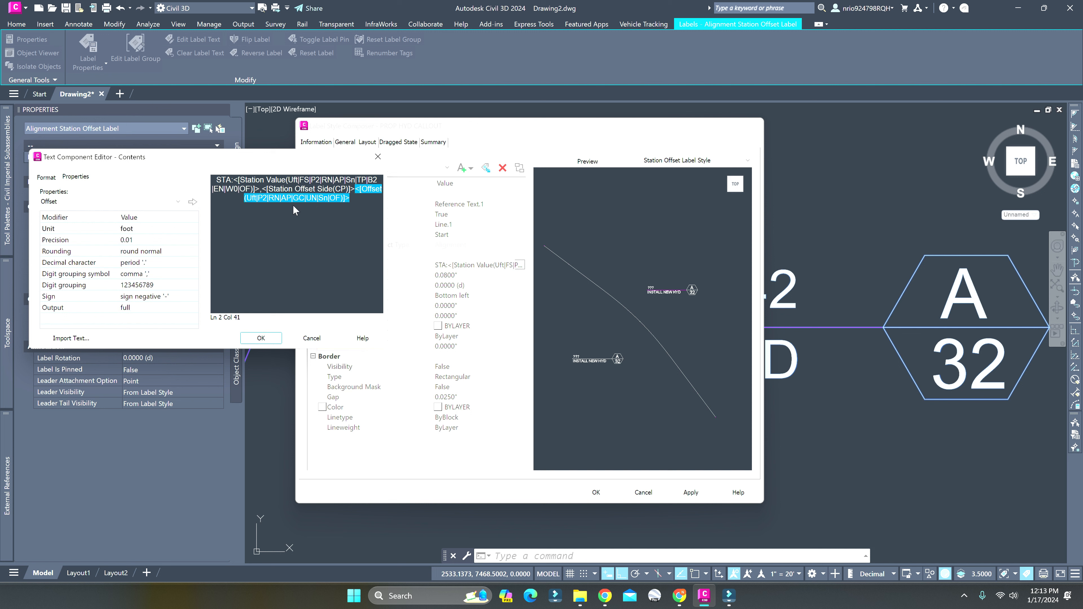
click(150, 294)
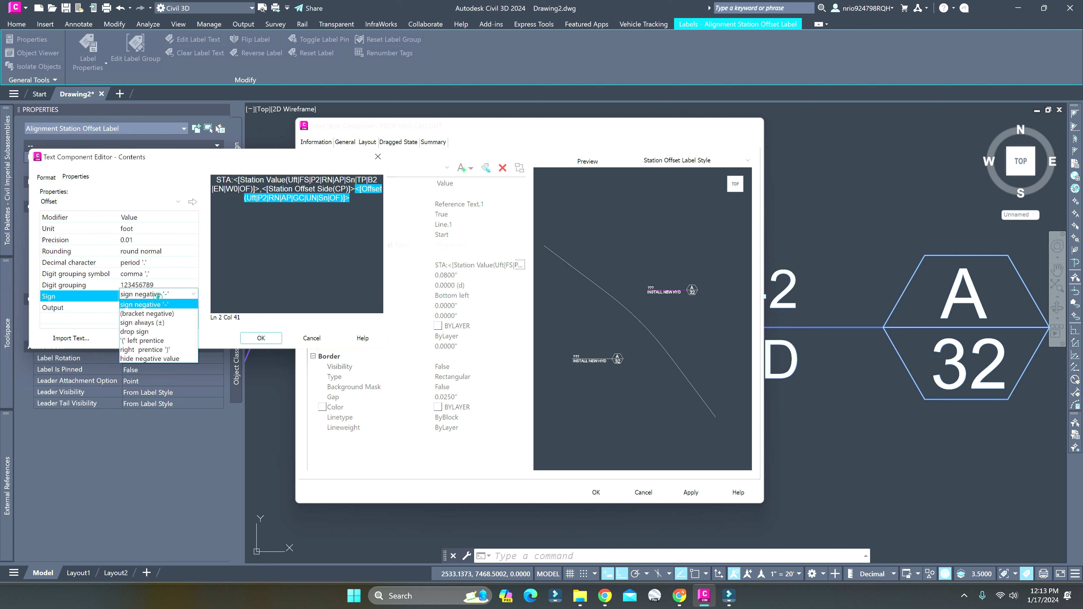
click(166, 332)
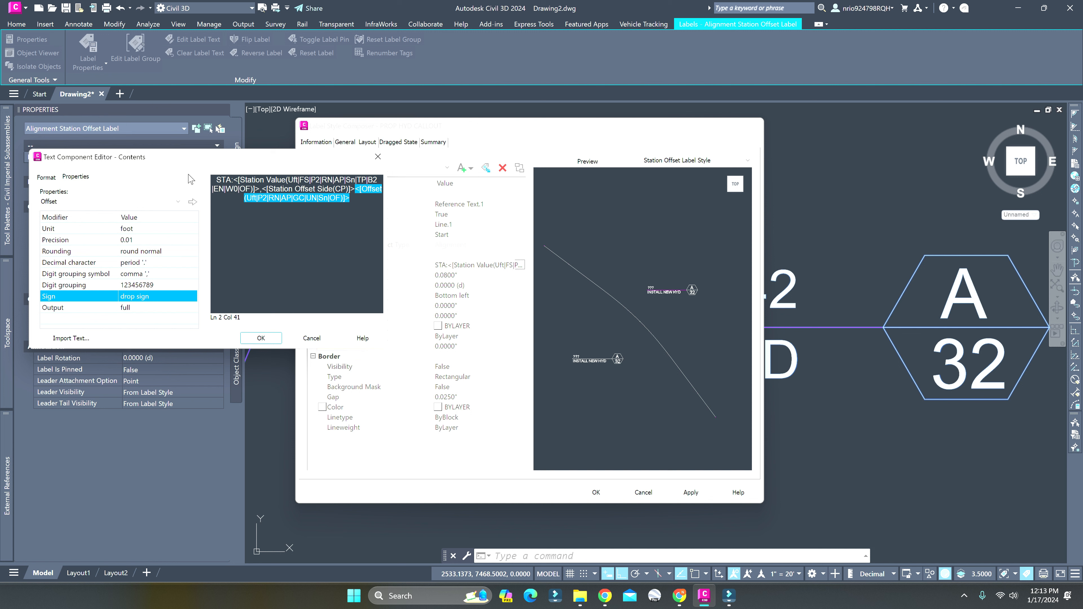
click(192, 203)
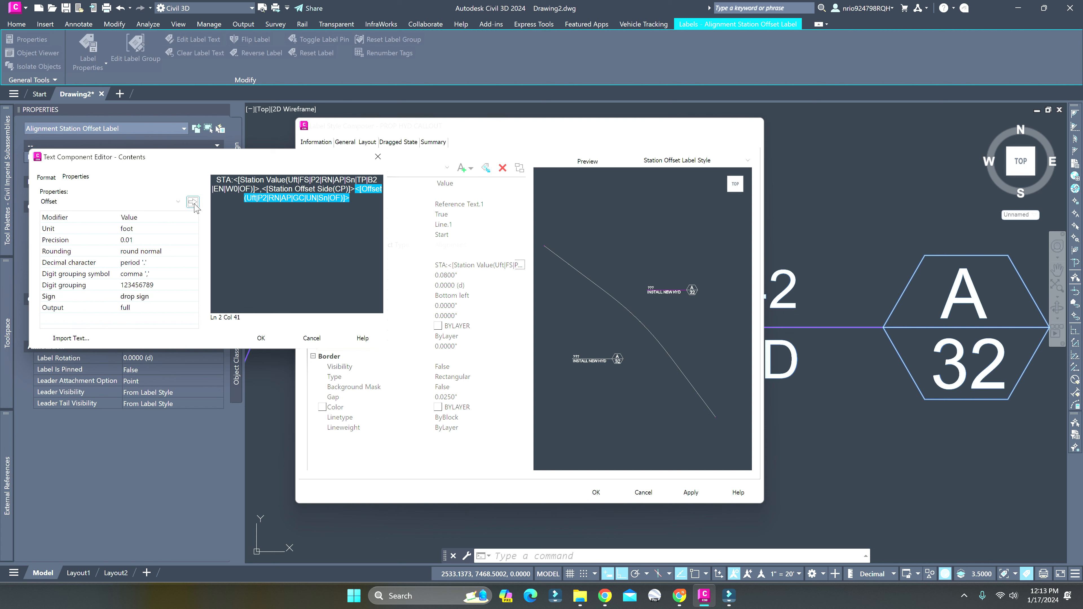
click(261, 337)
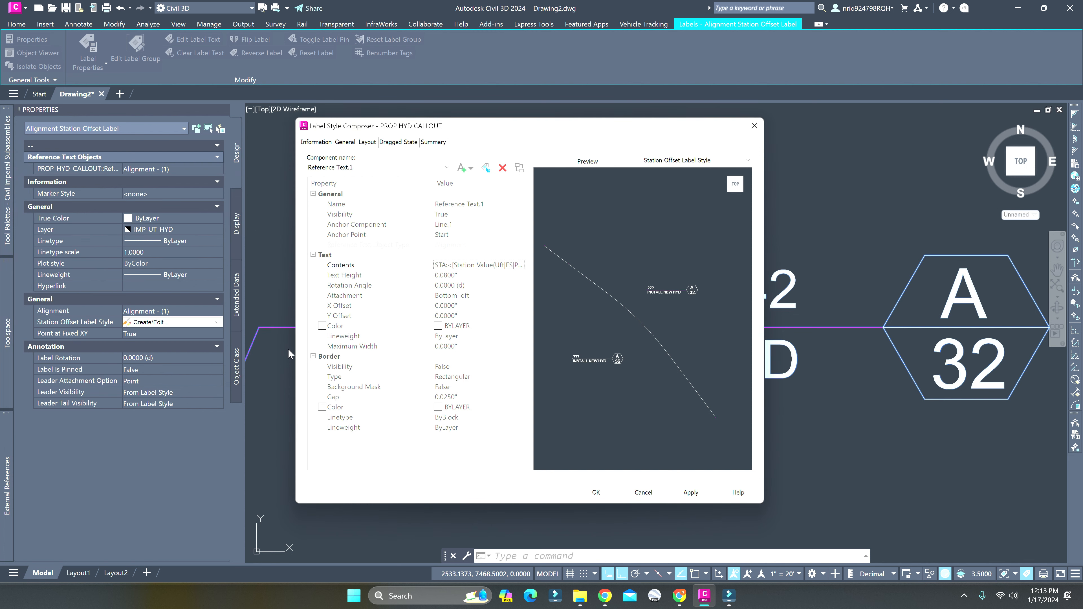
click(596, 493)
click(483, 268)
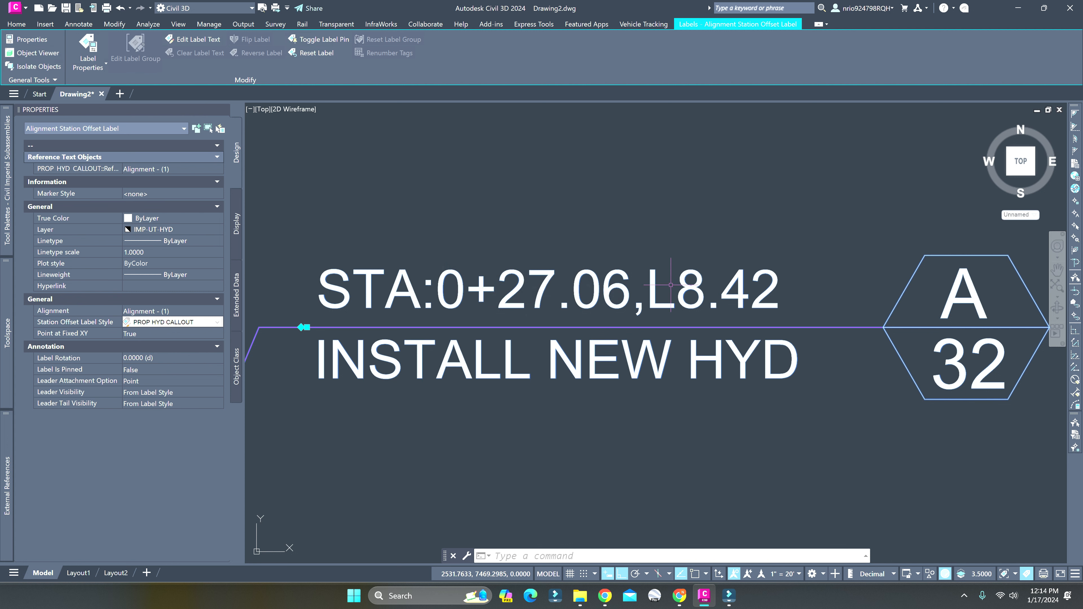
Reopen the selected callout's PROP HYD CALLOUT style in the Label Style Composer
right_click(685, 308)
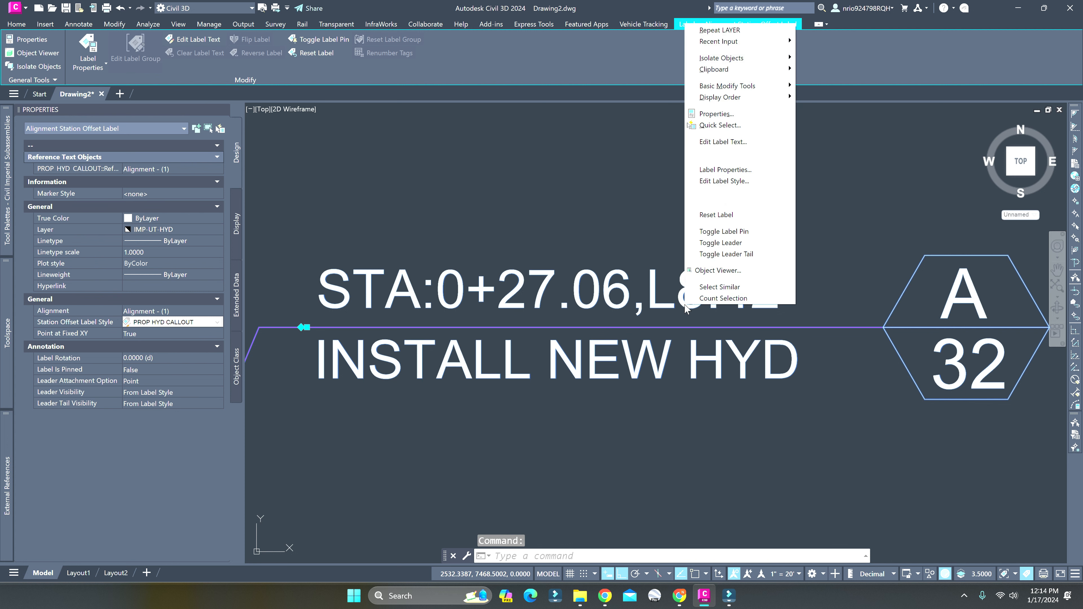
click(209, 323)
click(213, 360)
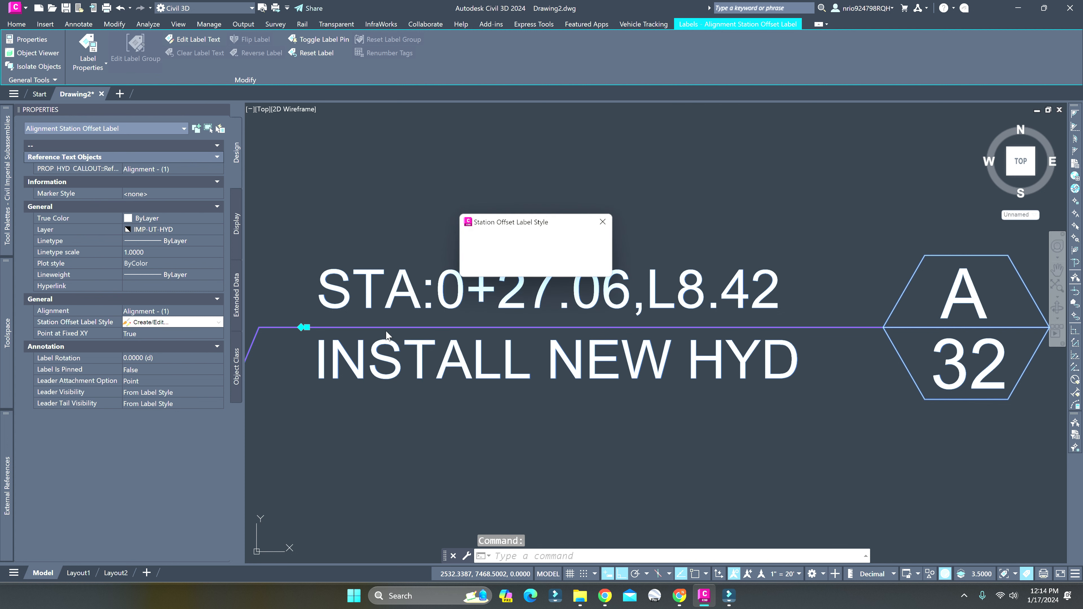
click(573, 244)
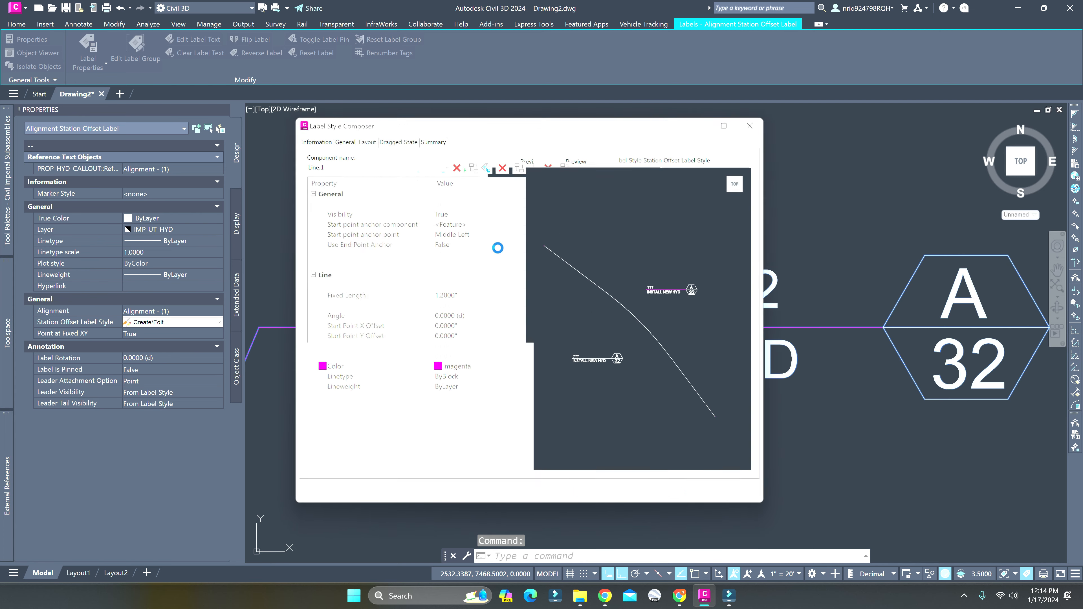
Move the Offset field ahead of the Station Offset Side field in the Reference Text.1 contents and accept the style change
click(400, 168)
click(345, 191)
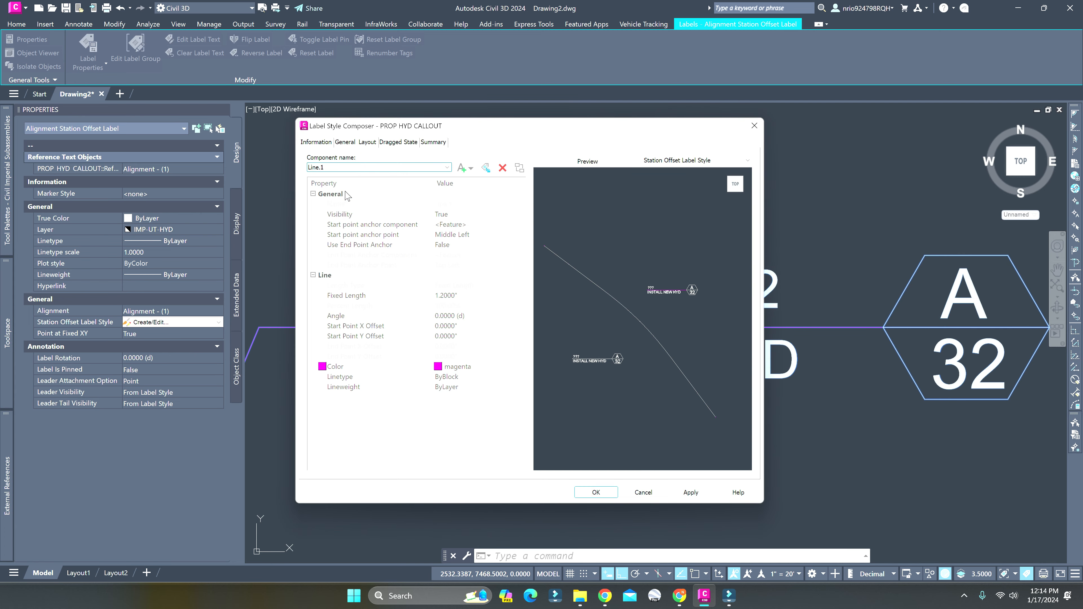
click(477, 265)
click(520, 264)
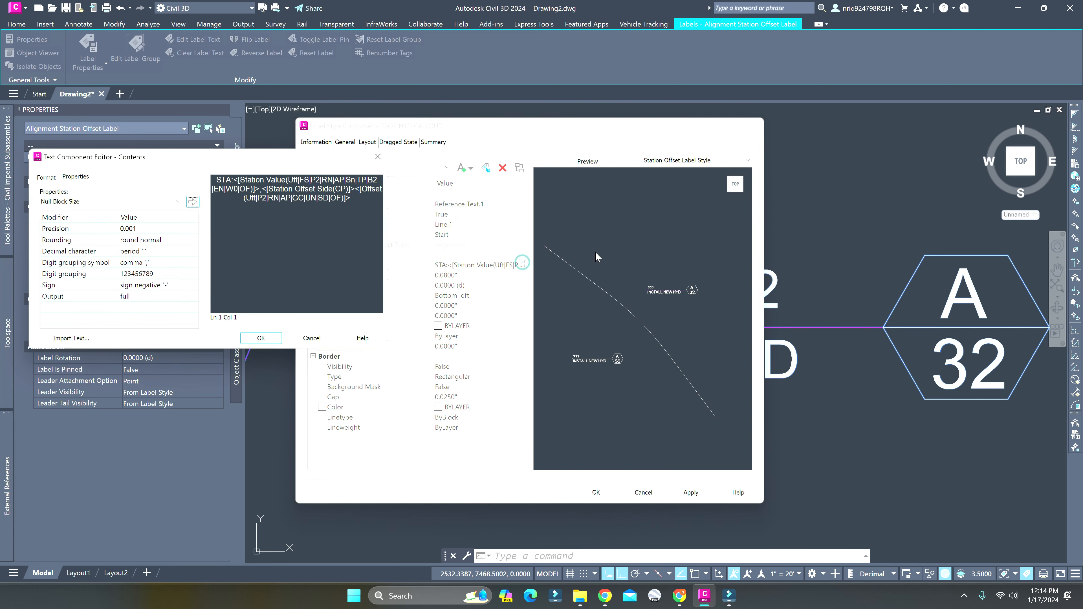
drag(352, 197, 355, 189)
key(ctrl+c)
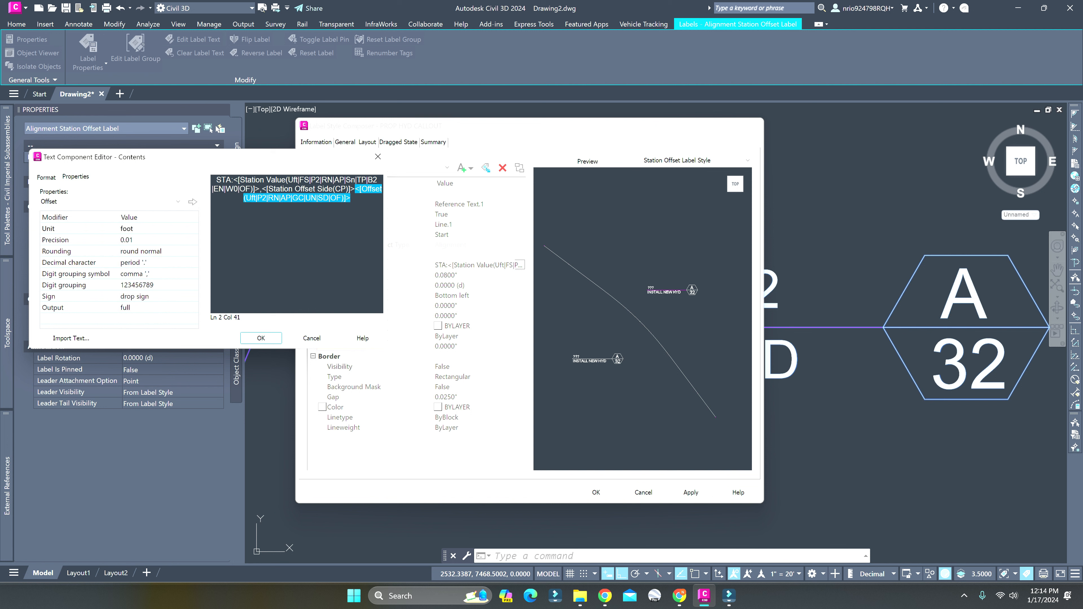
click(261, 189)
key(ctrl+v)
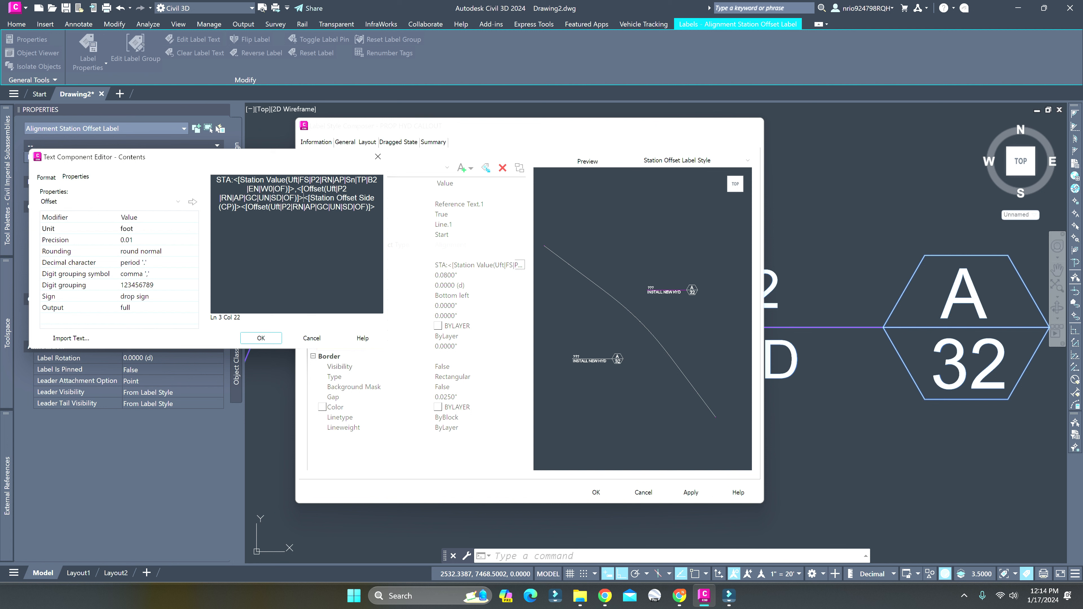
drag(376, 207, 246, 207)
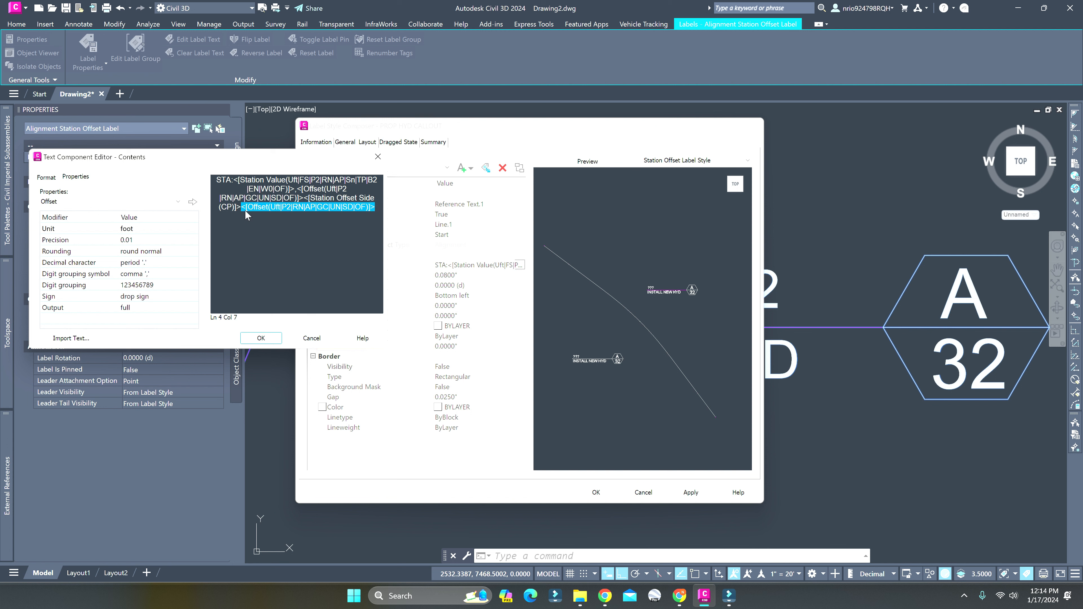
key(Delete)
click(276, 337)
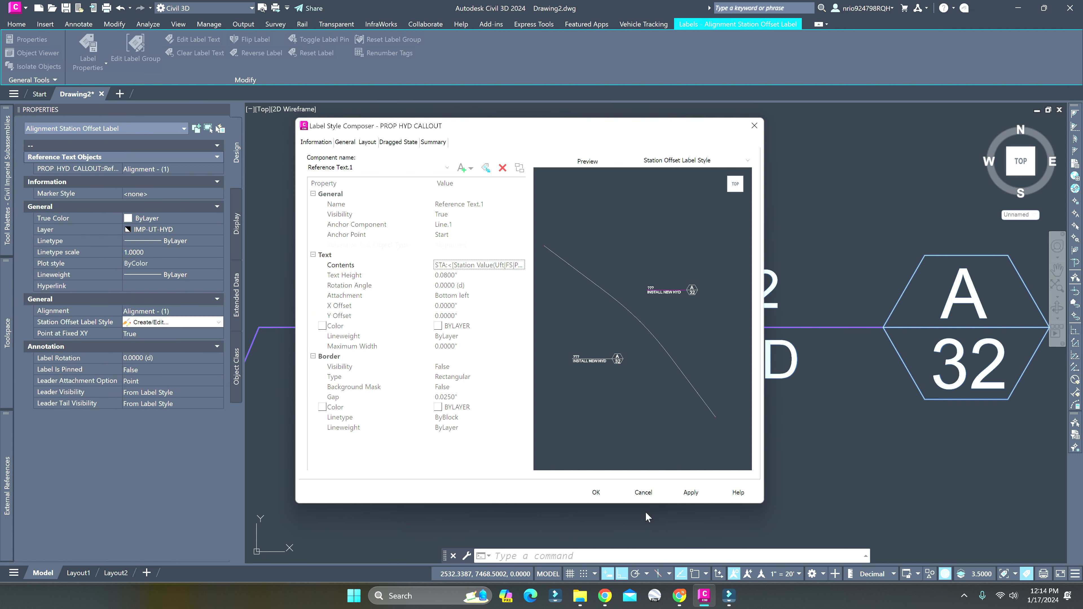
click(595, 493)
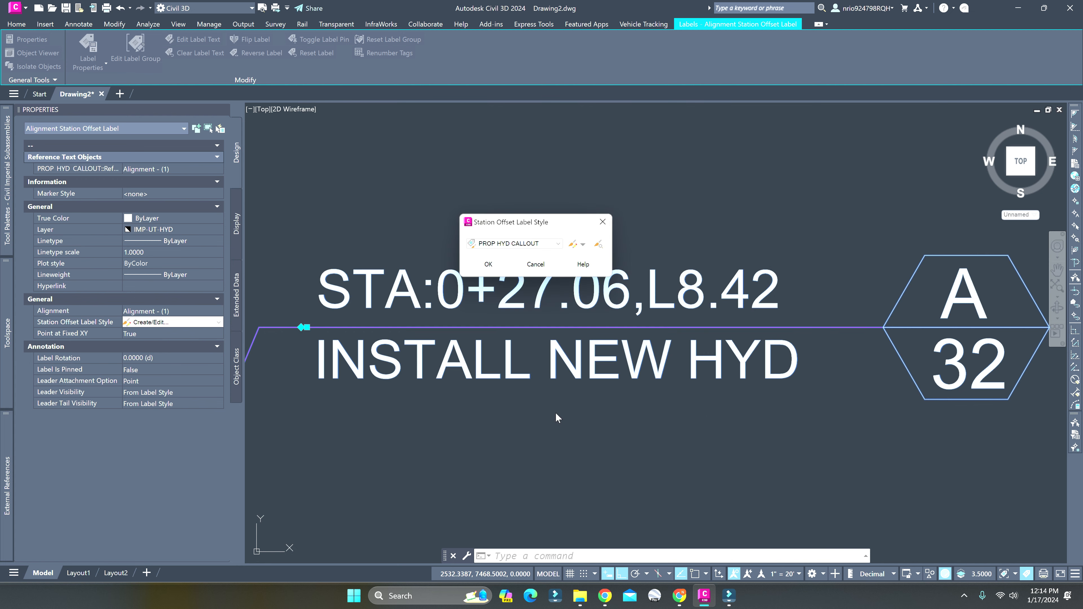
click(485, 264)
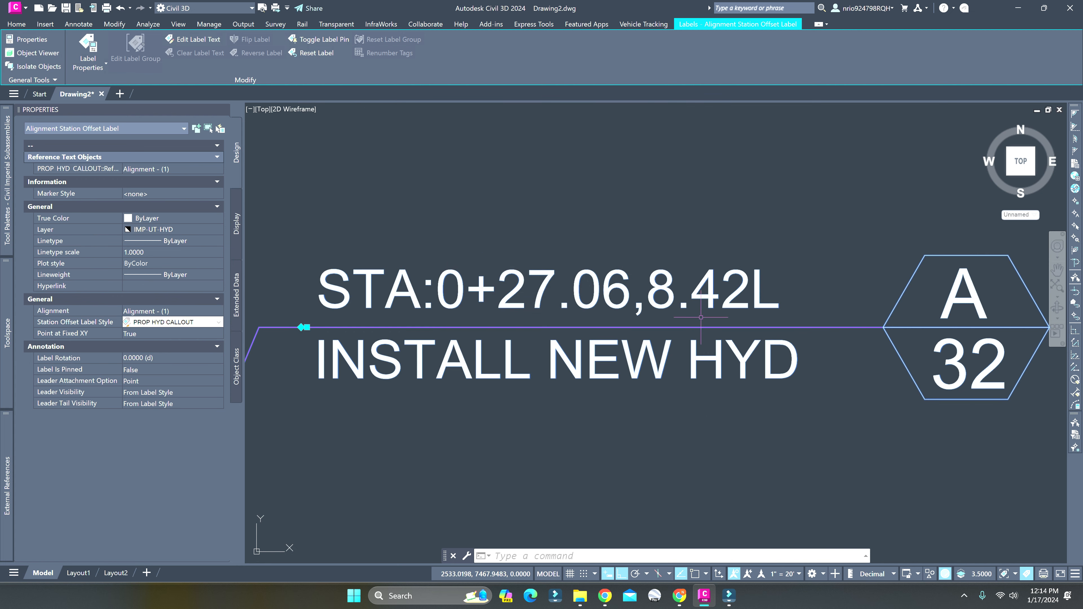
Examine the updated hydrant callout's station and offset text and its leader down to the hydrant beside the alignment
key(Escape)
middle_drag(773, 277, 750, 273)
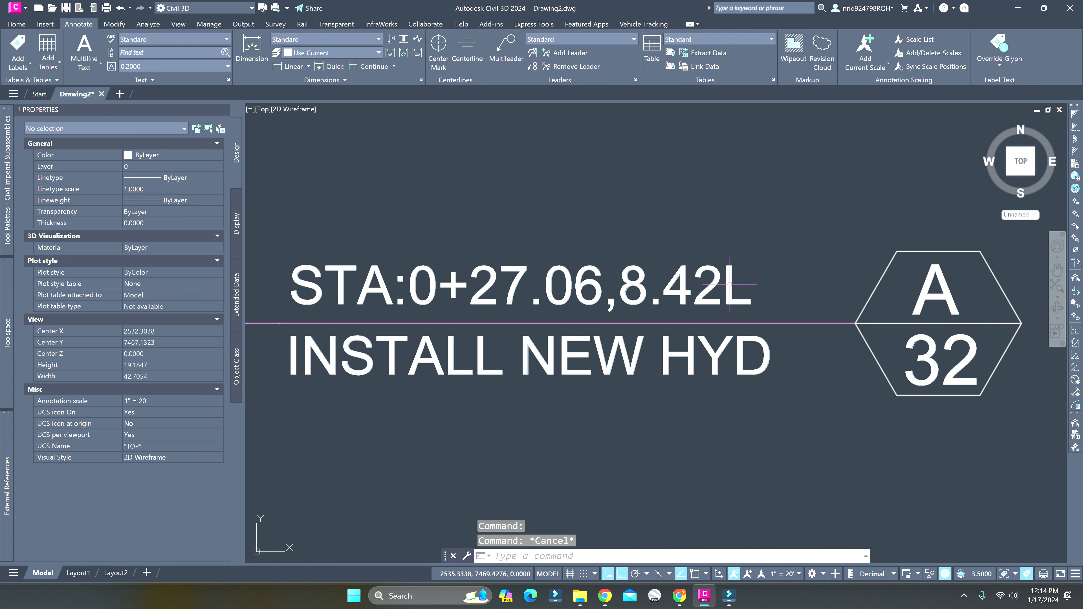
scroll(729, 284, down, 2)
middle_drag(747, 300, 670, 304)
scroll(639, 319, down, 2)
middle_drag(595, 342, 633, 246)
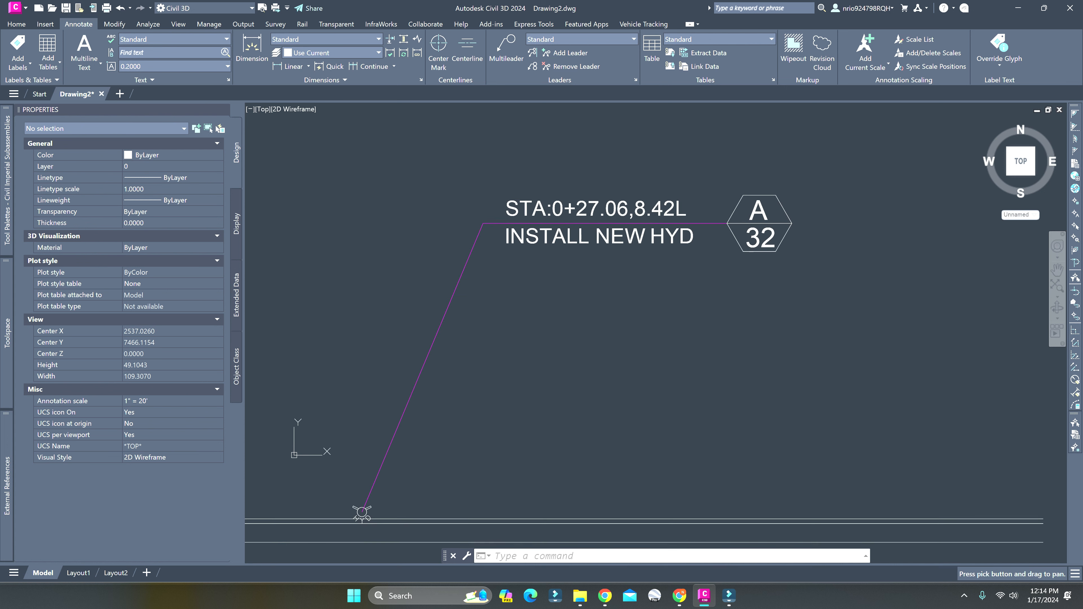
scroll(604, 268, down, 4)
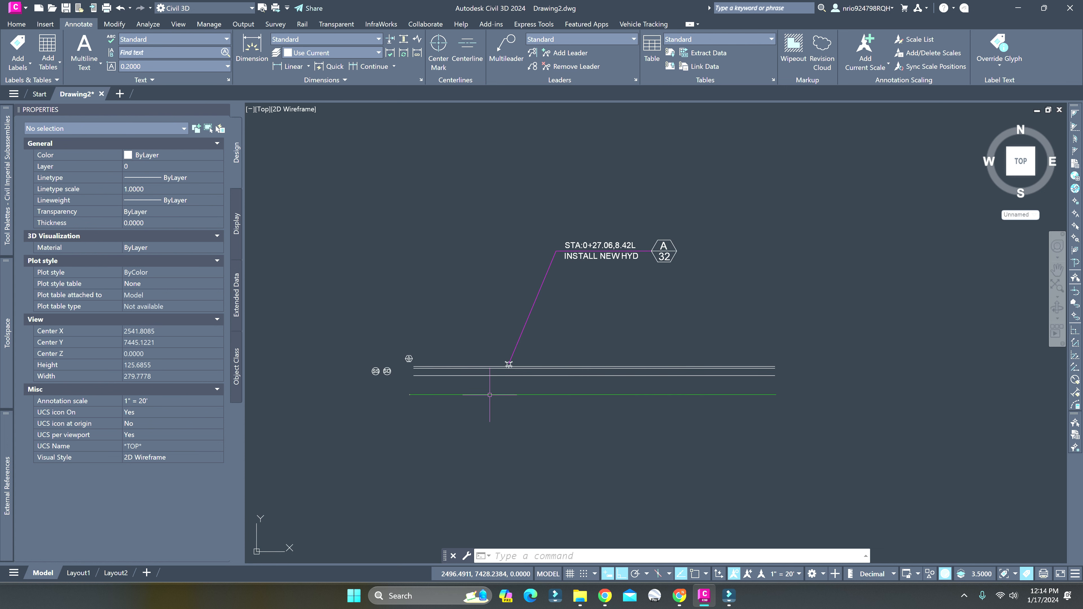
click(508, 364)
scroll(639, 249, up, 4)
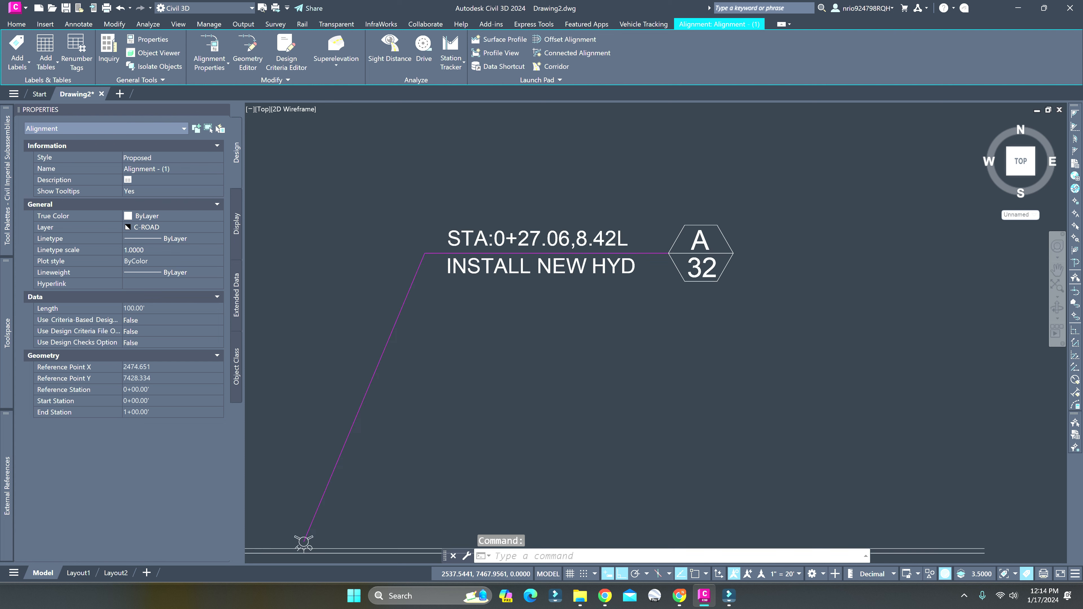
scroll(653, 246, up, 2)
key(Escape)
key(Escape)
middle_drag(511, 321, 584, 302)
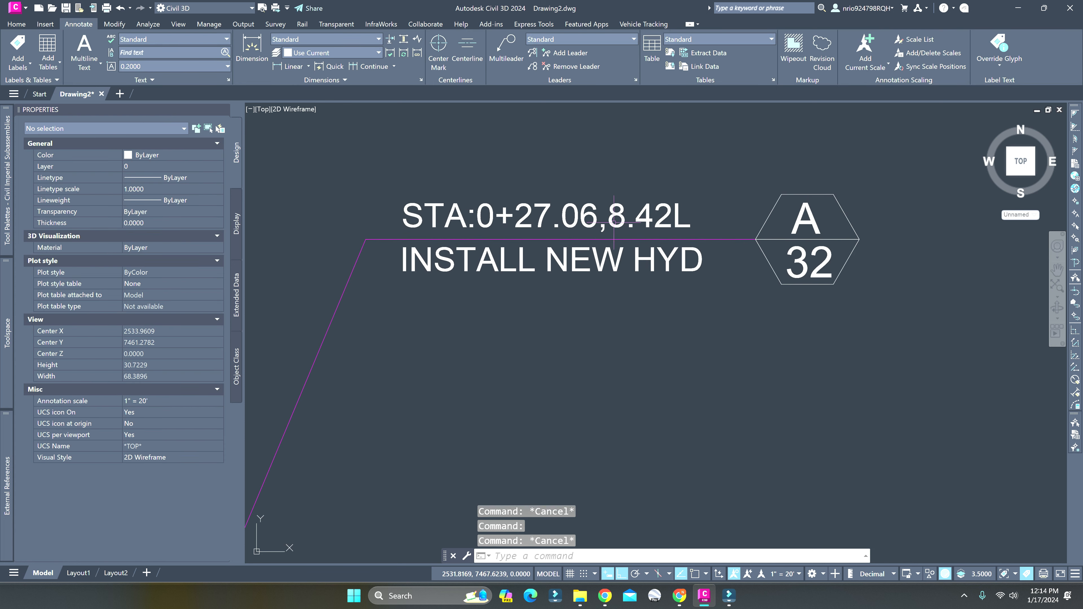
Select the hydrant callout label and set its PROP HYD CALLOUT reference text object to <none>
click(426, 232)
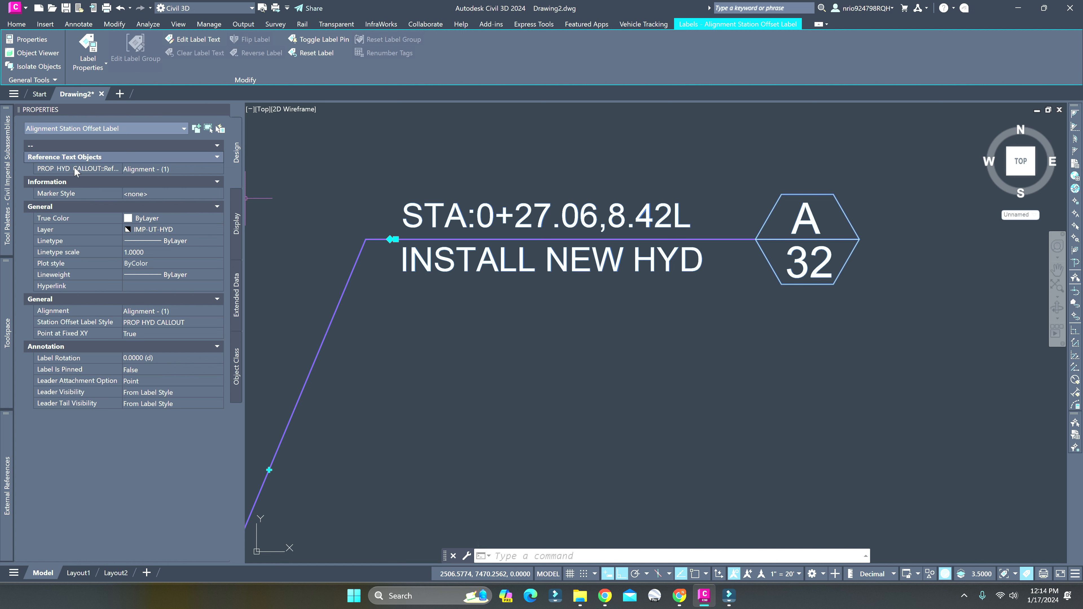
click(161, 170)
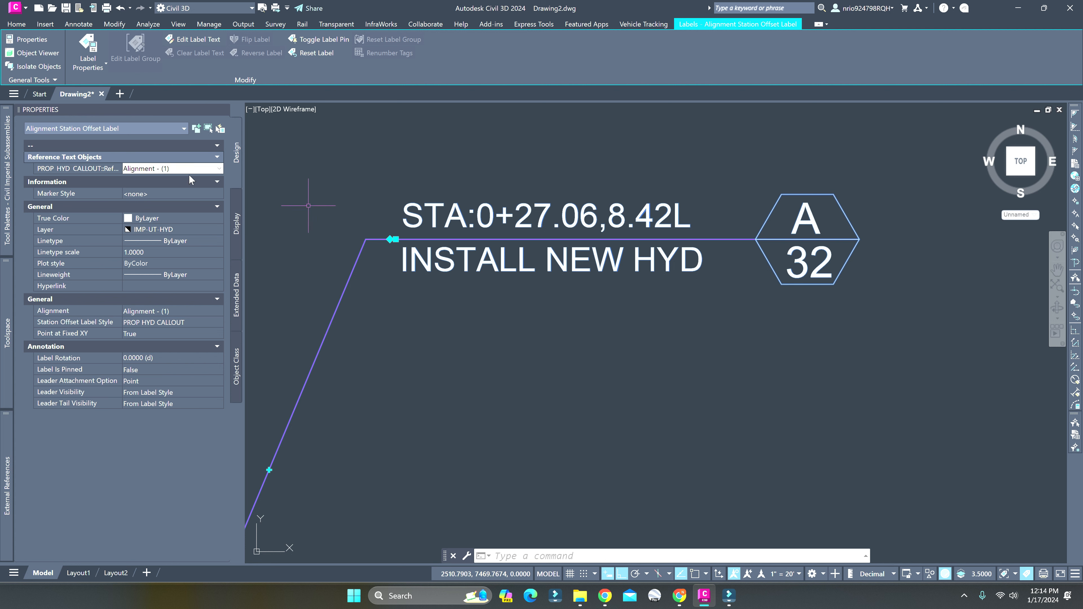
click(149, 170)
click(158, 189)
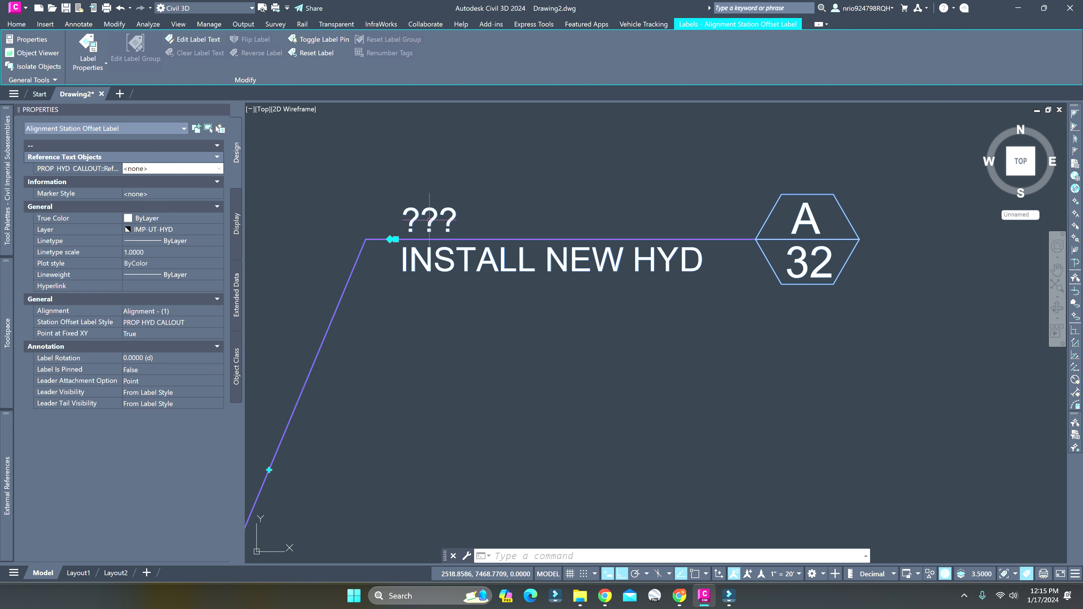
Set the callout's reference text object back to Alignment - (1) and deselect the label
click(203, 171)
click(219, 168)
click(162, 180)
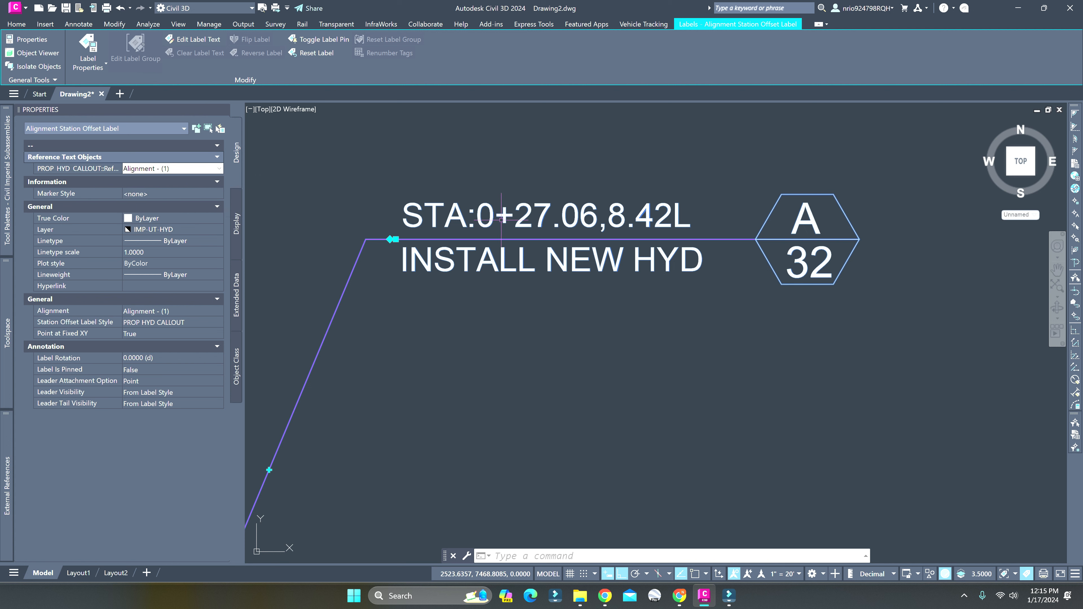
key(Escape)
key(Escape)
scroll(464, 252, down, 7)
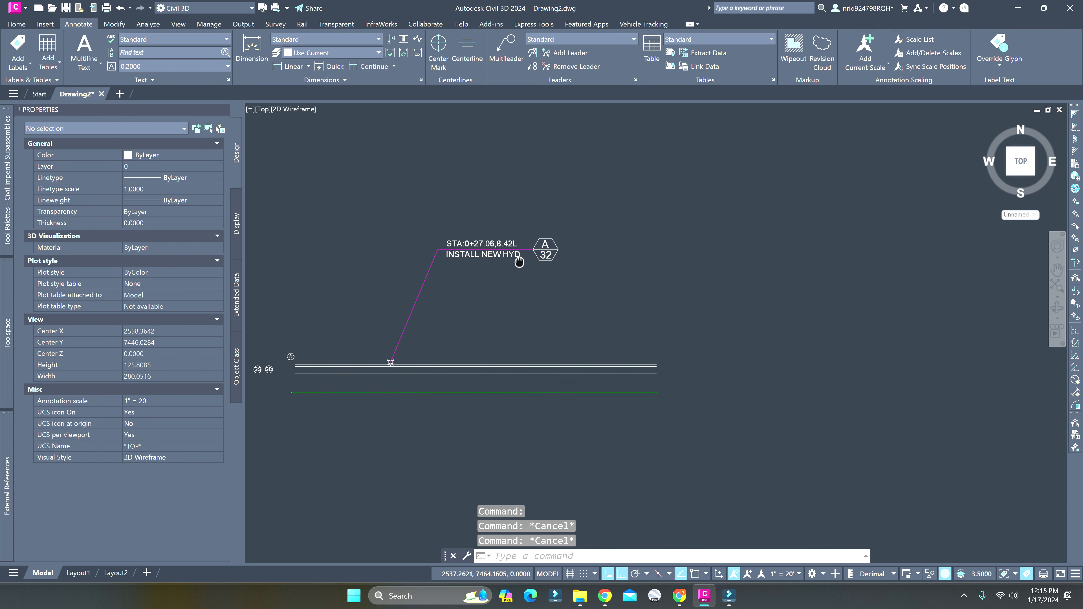
middle_drag(519, 261, 511, 260)
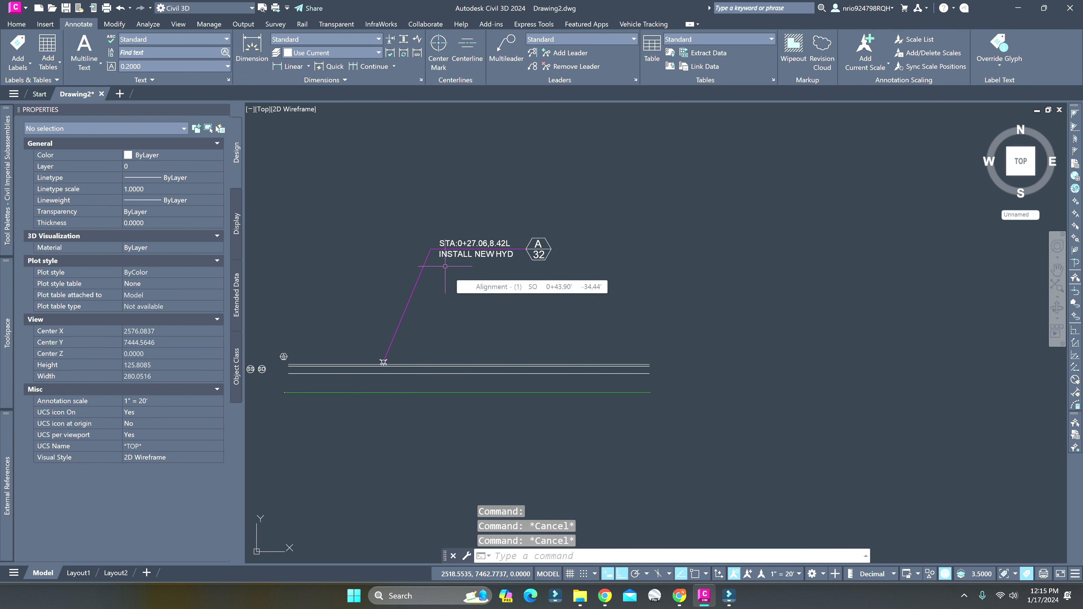